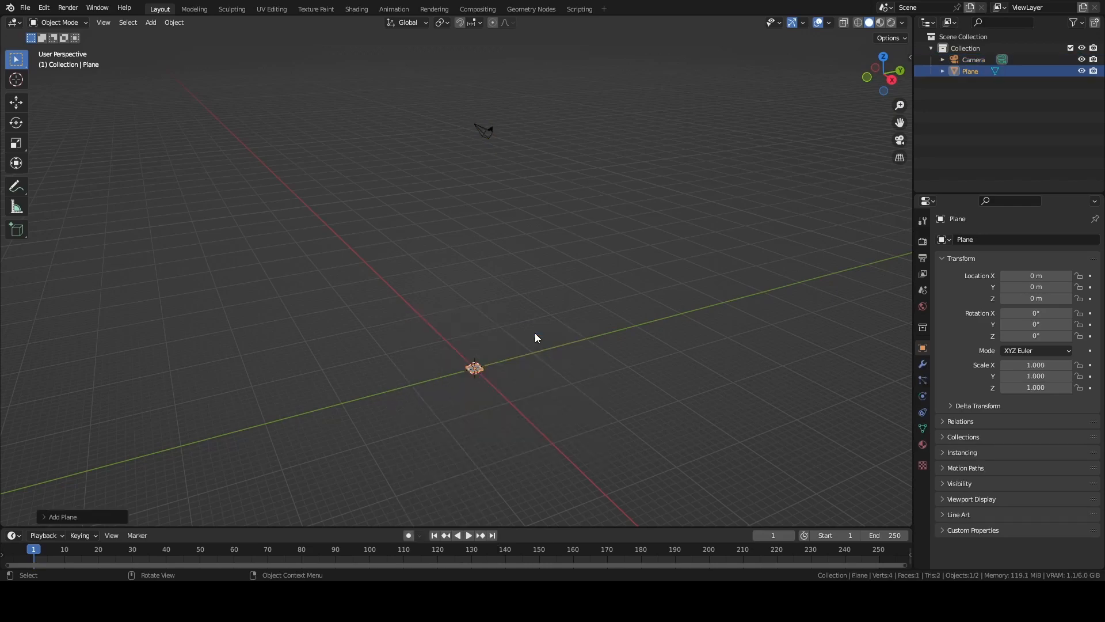
# - Set the plane's X and Y dimensions to 200 m and apply its scale
pyautogui.press('n')
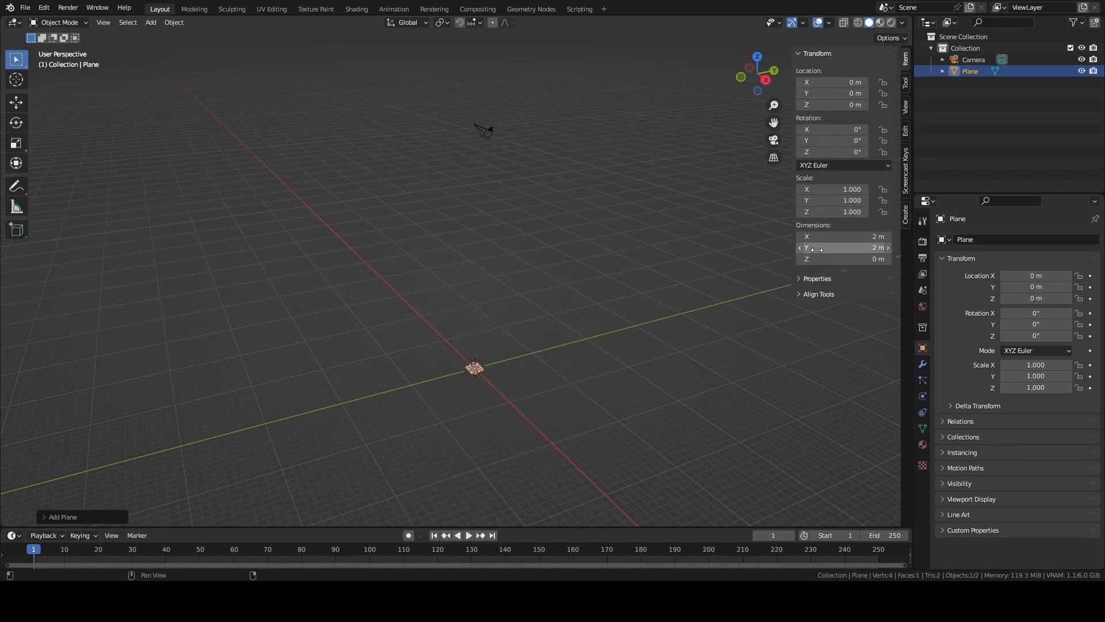
pyautogui.moveTo(830, 248); pyautogui.dragTo(829, 238)
pyautogui.write('2000')
pyautogui.press('Tab')
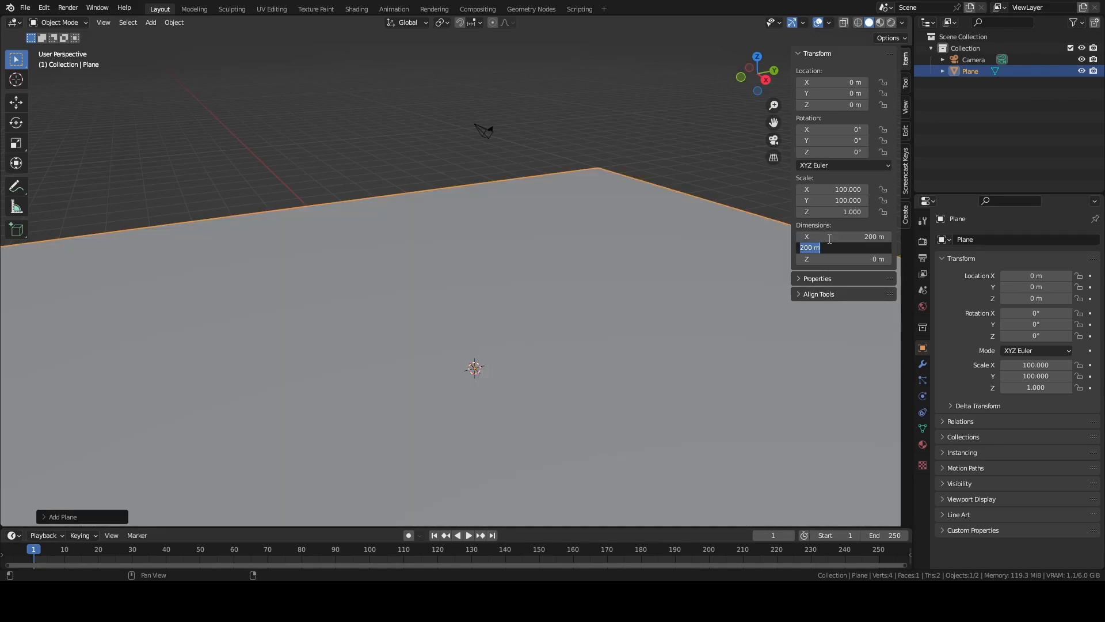
pyautogui.write('mn')
pyautogui.press('Return')
pyautogui.press('n')
pyautogui.hotkey('ctrl', 'a')
pyautogui.click(526, 319)
pyautogui.scroll(-3, 526, 319)
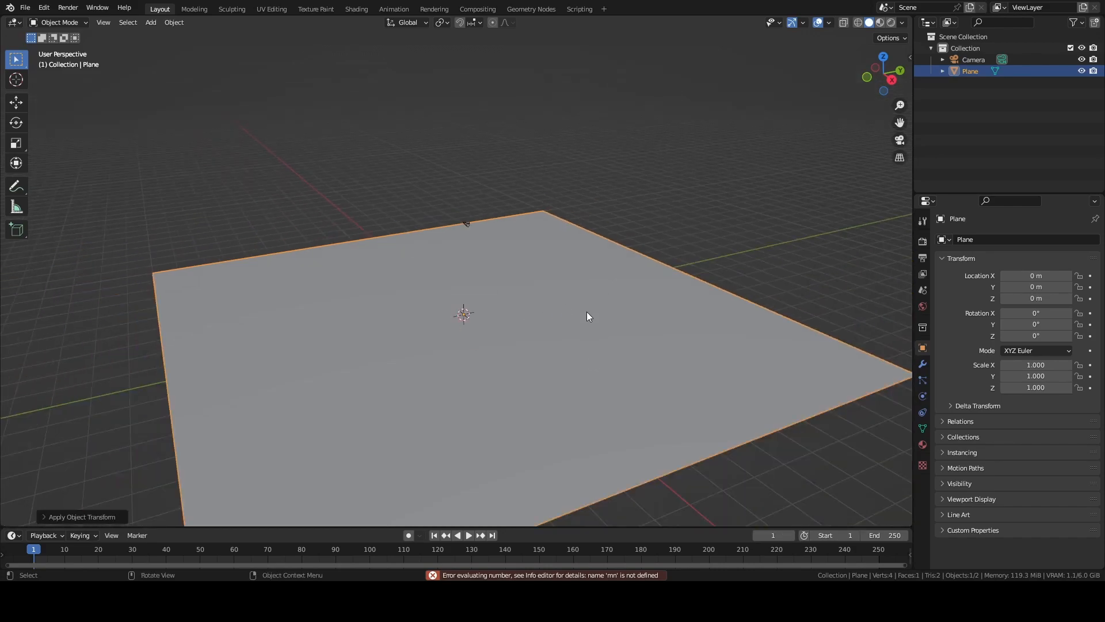
# - Subdivide the plane's mesh six times in Edit Mode and return to Object Mode
pyautogui.press('Tab')
pyautogui.rightClick(545, 311)
pyautogui.click(532, 326)
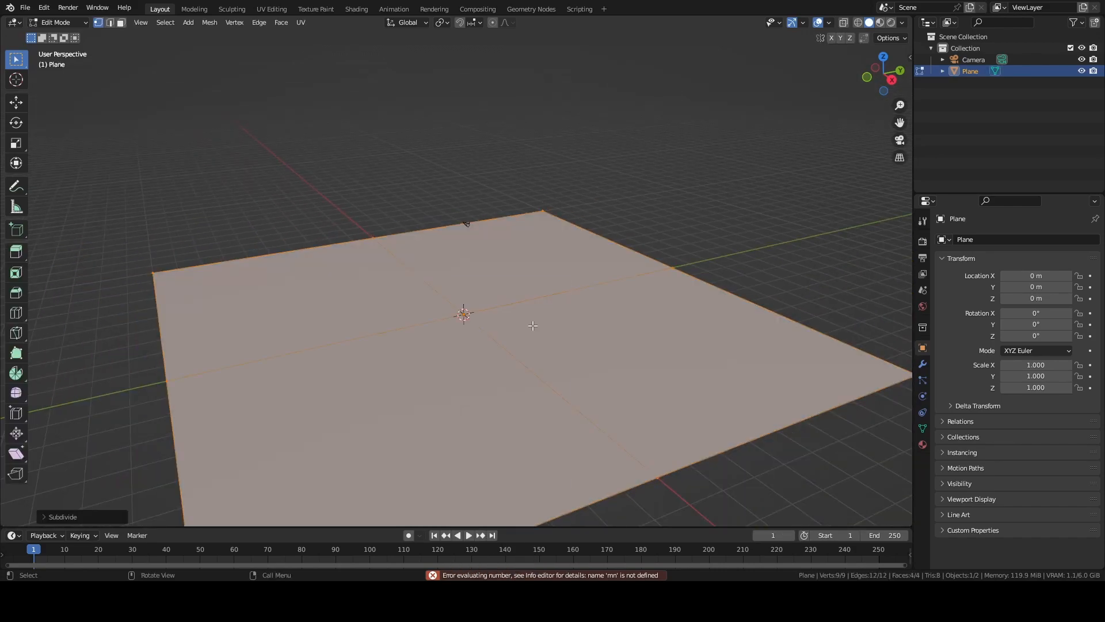
pyautogui.hotkey('ctrl', 'r')
pyautogui.rightClick(531, 303)
pyautogui.hotkey('shift', 'r')
pyautogui.hotkey('shift', 'r')
pyautogui.hotkey('shift', 'r')
pyautogui.hotkey('shift', 'r')
pyautogui.hotkey('shift', 'r')
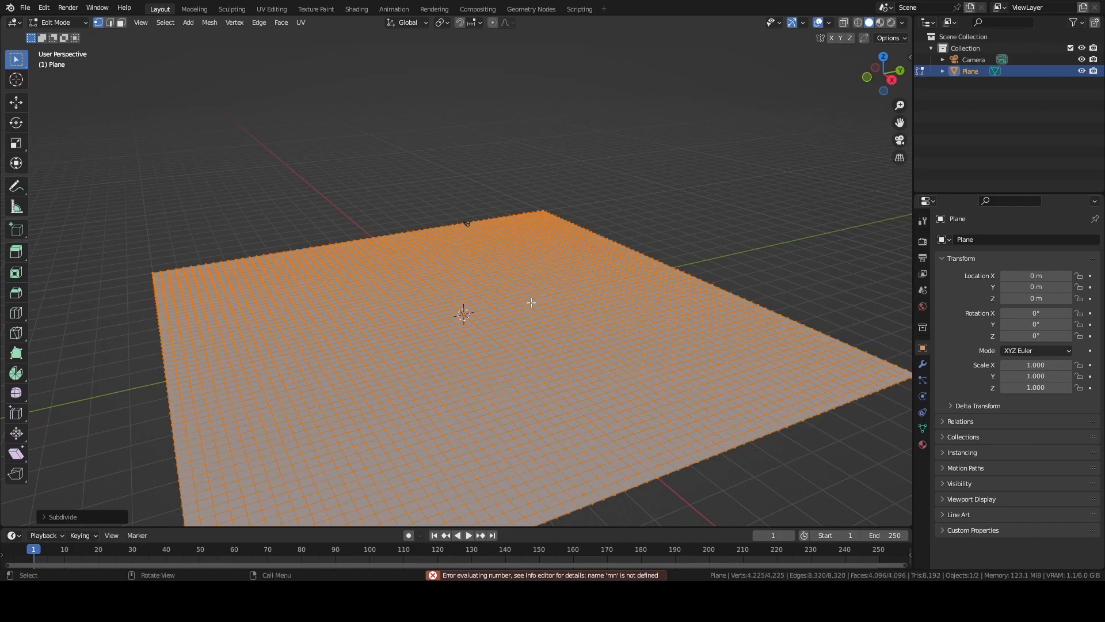
pyautogui.press('Tab')
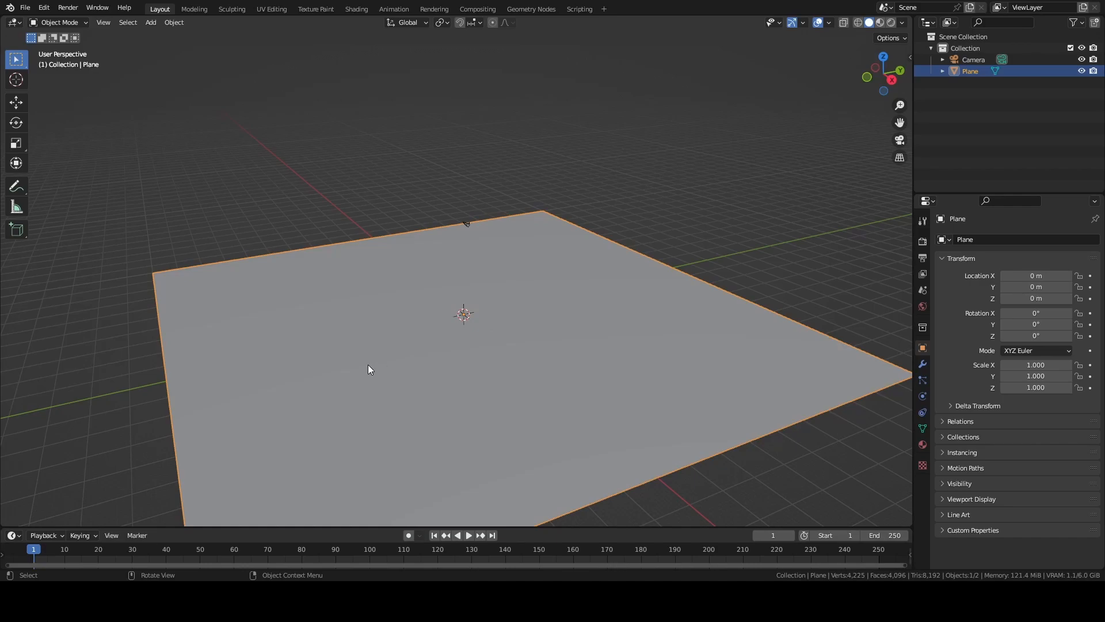
# - Add a monkey mesh and move it off the plane to about X 38.5, Y 93.6, Z 15.1 m
pyautogui.hotkey('shift', 'a')
pyautogui.moveTo(311, 330)
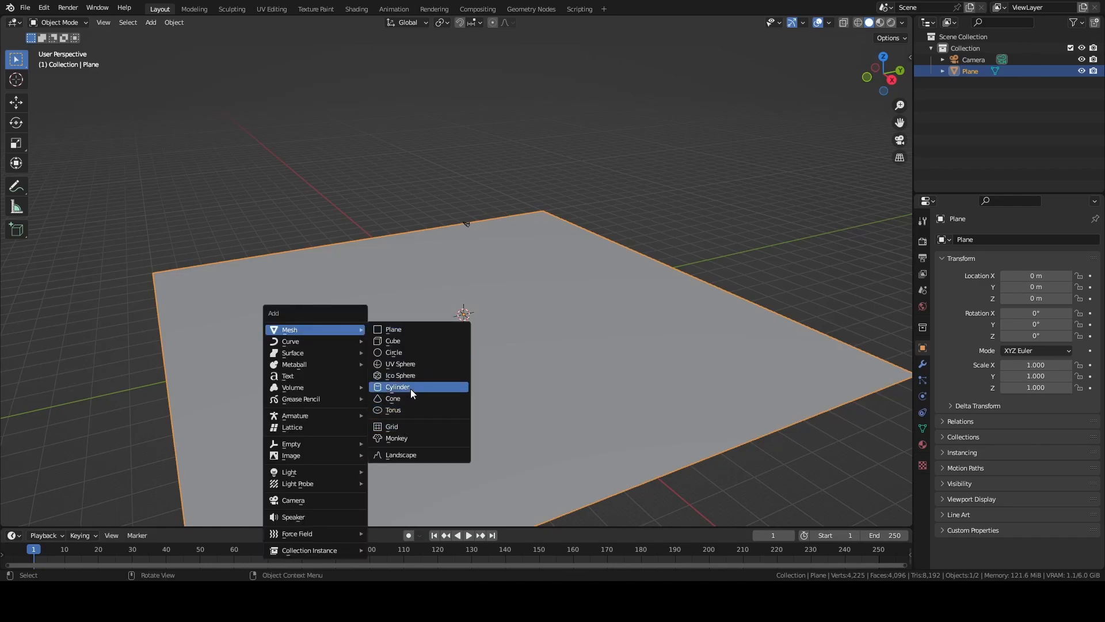
pyautogui.click(405, 436)
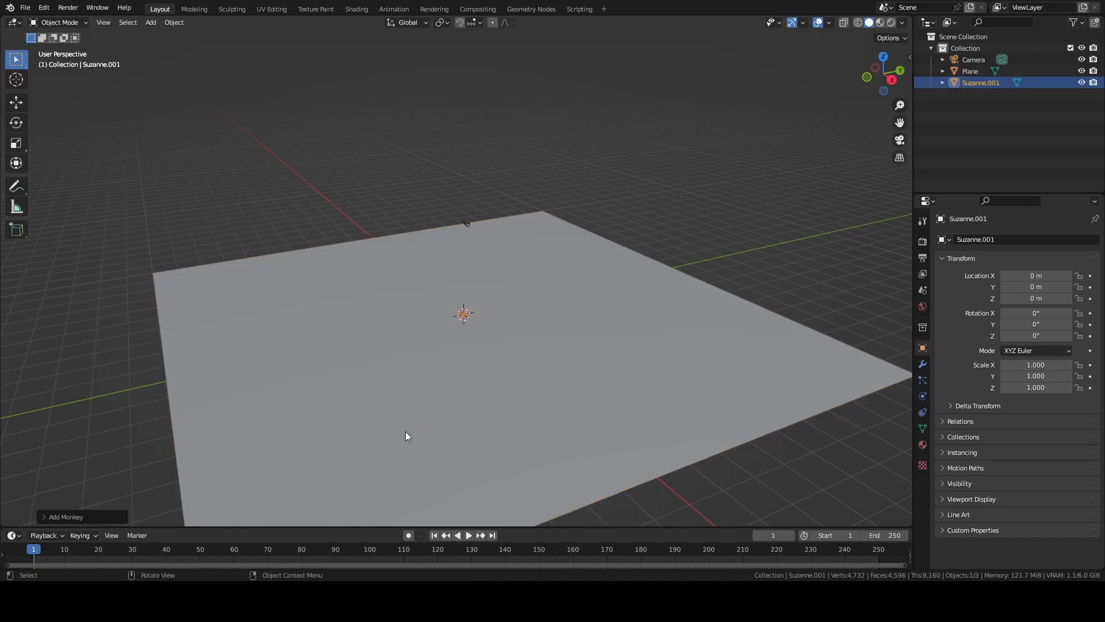
pyautogui.press('g')
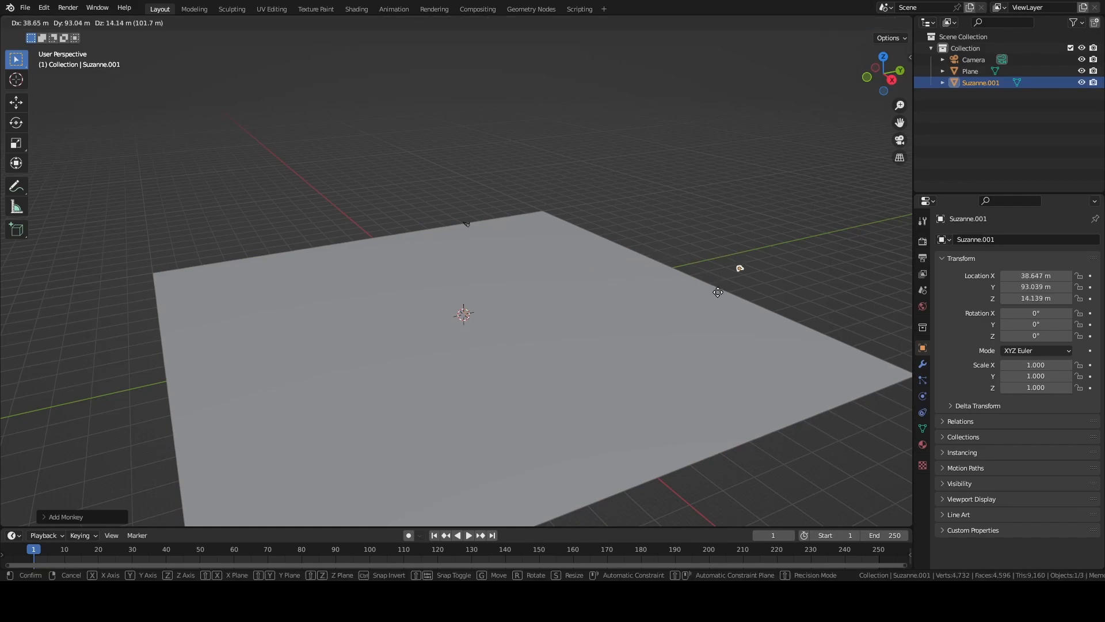
pyautogui.click(718, 288)
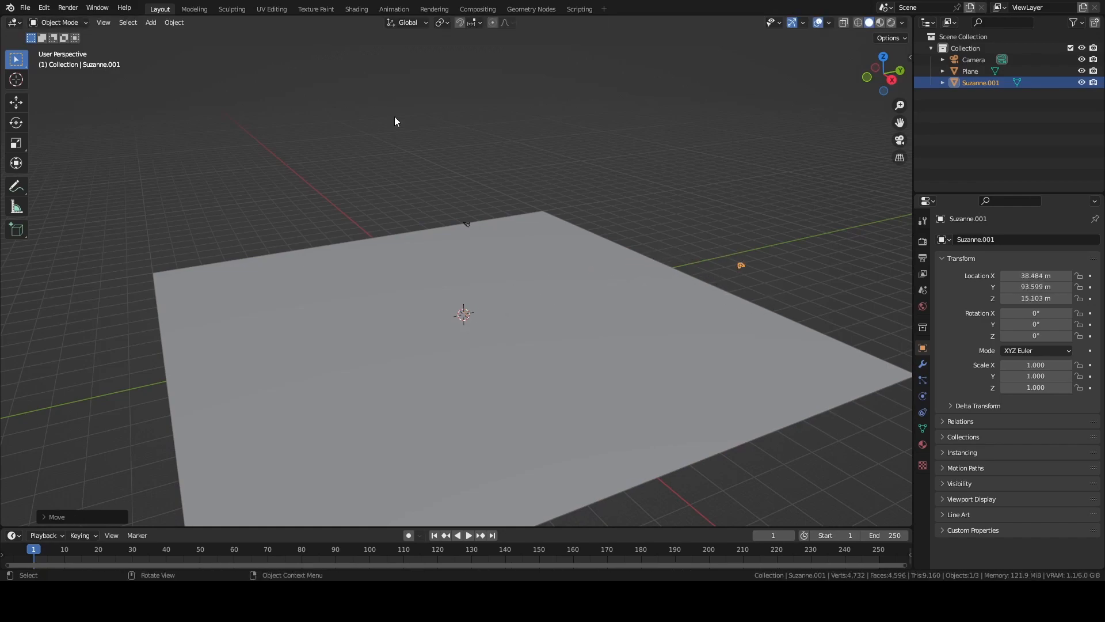
# - Create a new geometry node tree on the plane in the Geometry Nodes workspace and spread its Group Input and Group Output nodes apart
pyautogui.click(537, 9)
pyautogui.click(563, 243)
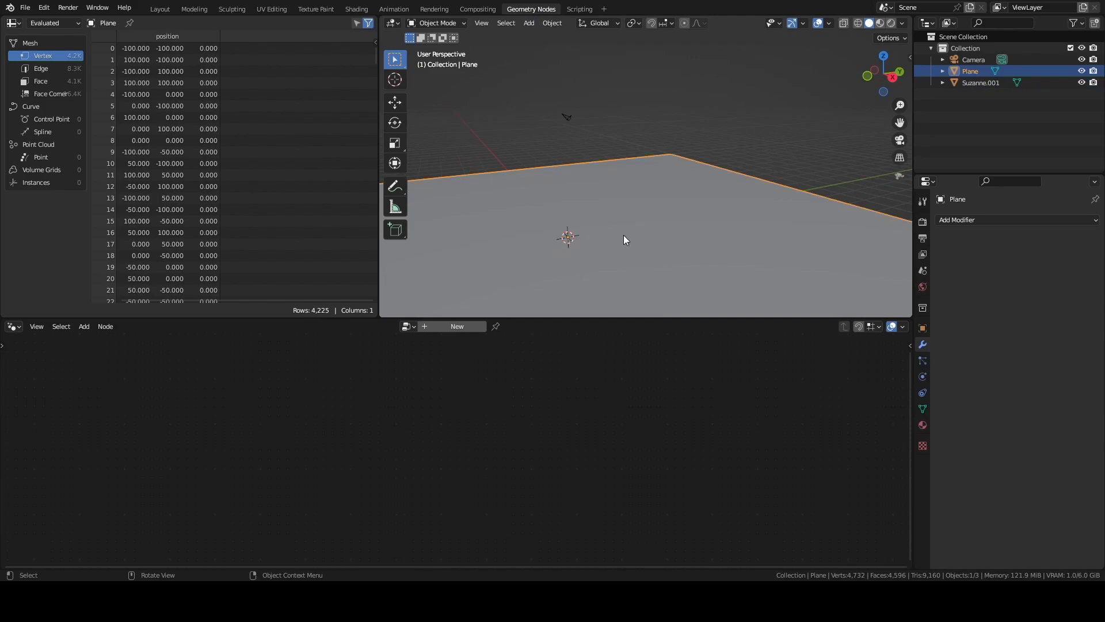
pyautogui.scroll(-4, 637, 185)
pyautogui.moveTo(622, 158); pyautogui.dragTo(620, 180, button='middle')
pyautogui.click(450, 326)
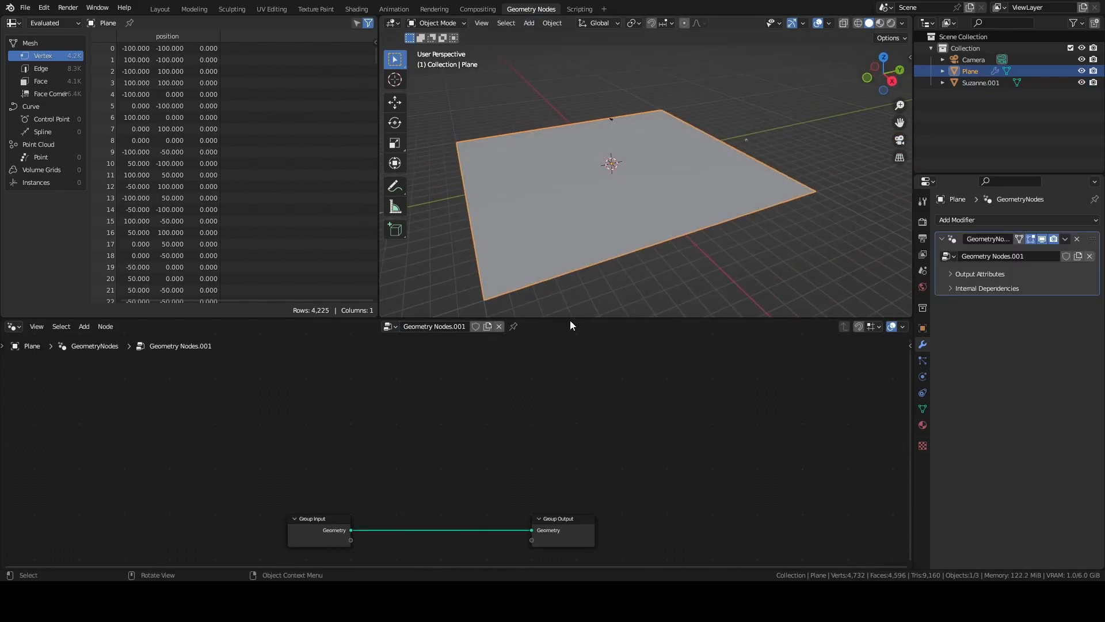
pyautogui.moveTo(570, 320); pyautogui.dragTo(571, 200)
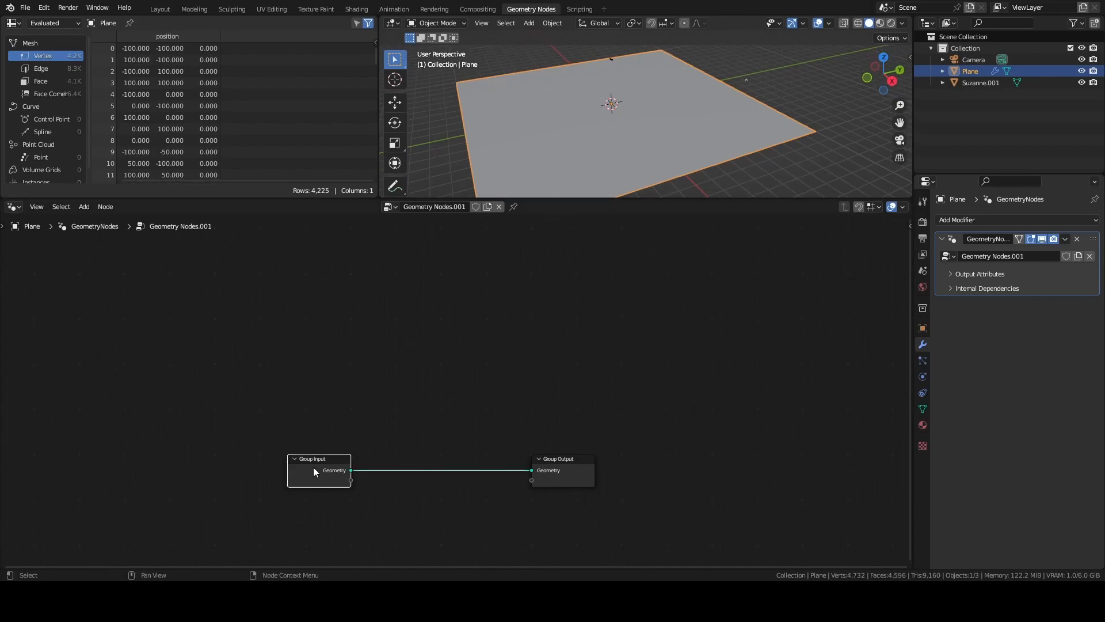
pyautogui.moveTo(313, 470); pyautogui.dragTo(272, 395)
pyautogui.moveTo(570, 464); pyautogui.dragTo(712, 389)
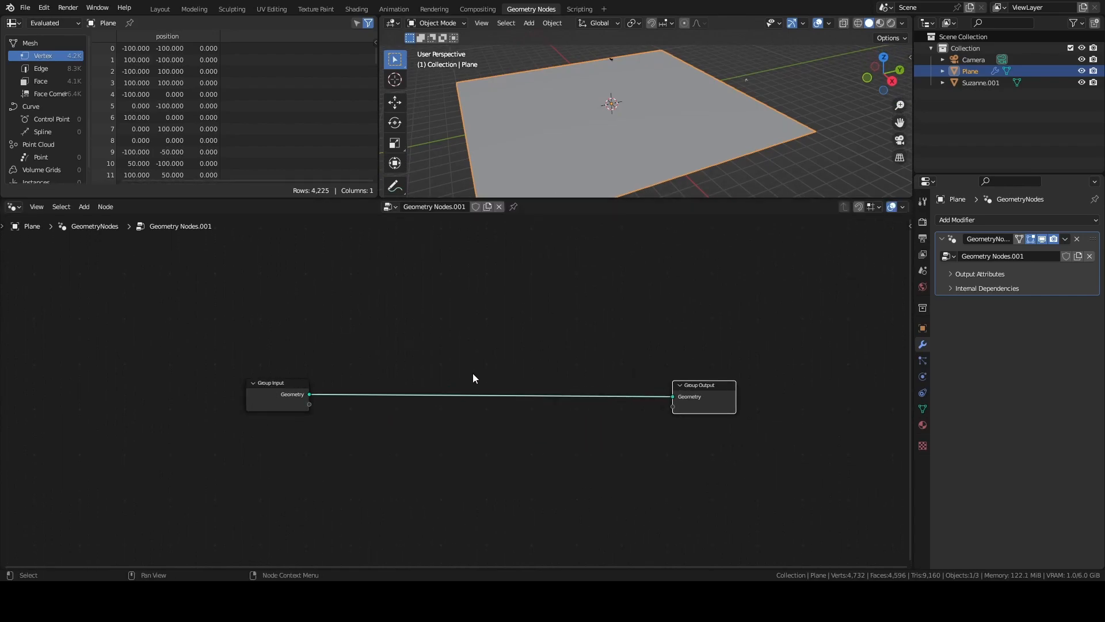
# - Insert a Distribute Points on Faces node on the link between Group Input and Group Output
pyautogui.press('F3')
pyautogui.write('distr')
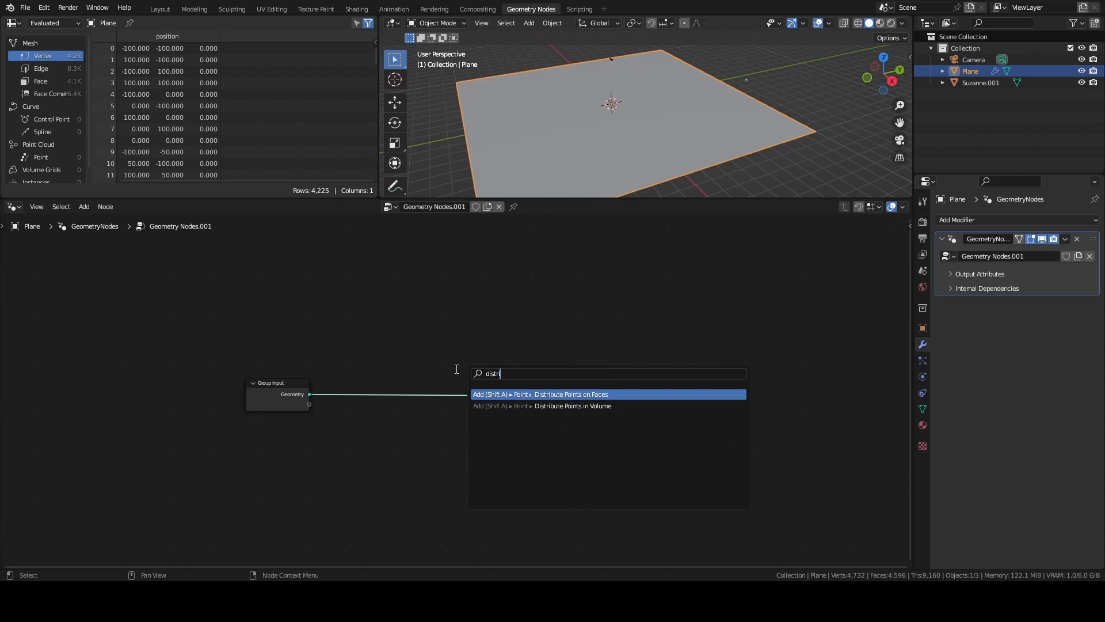
pyautogui.press('Return')
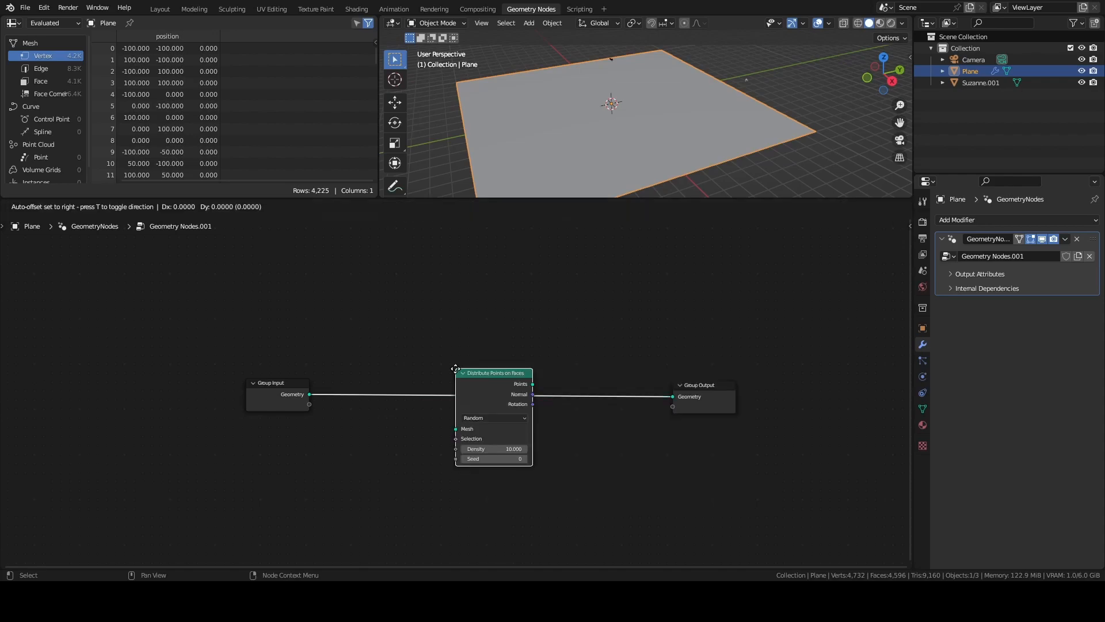
pyautogui.click(360, 340)
# - Insert an Instance on Points node between Distribute Points on Faces and Group Output
pyautogui.press('F3')
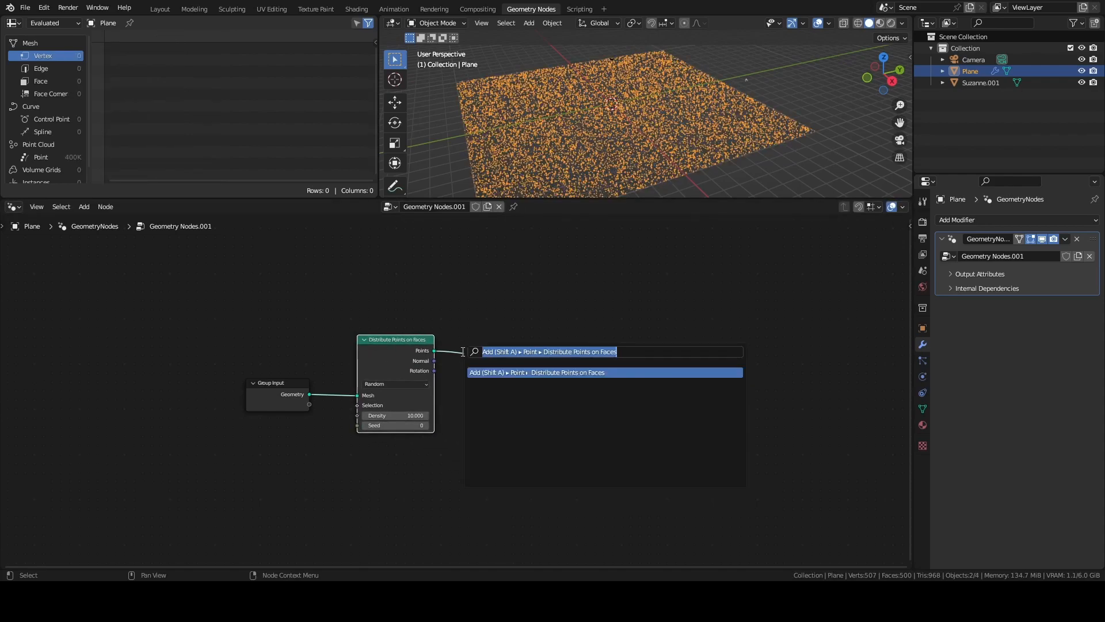
pyautogui.write('instance')
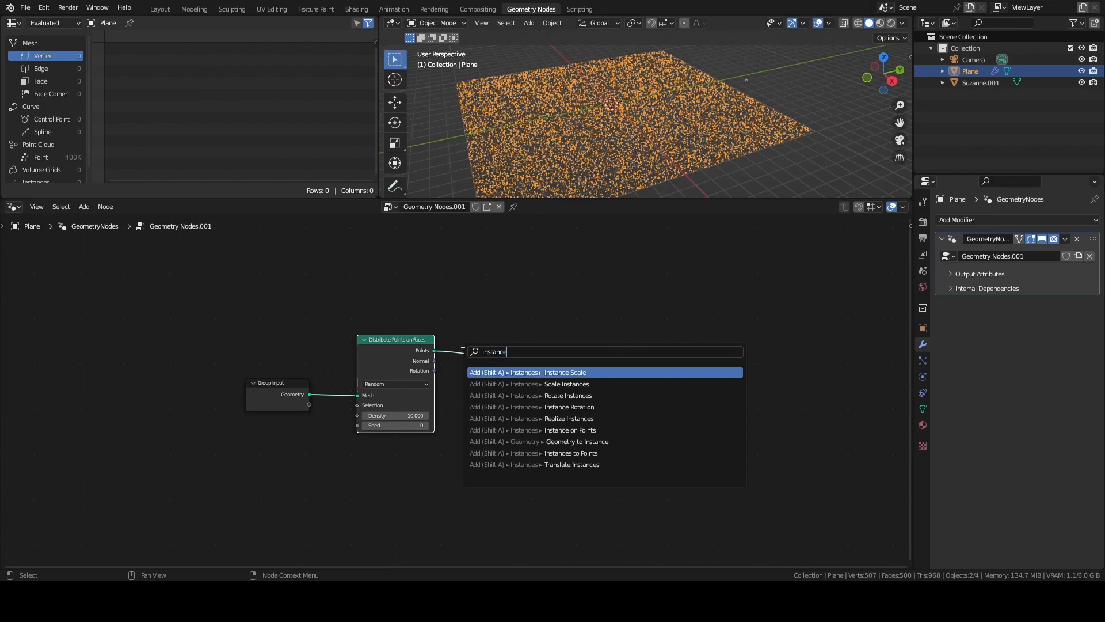
pyautogui.click(570, 430)
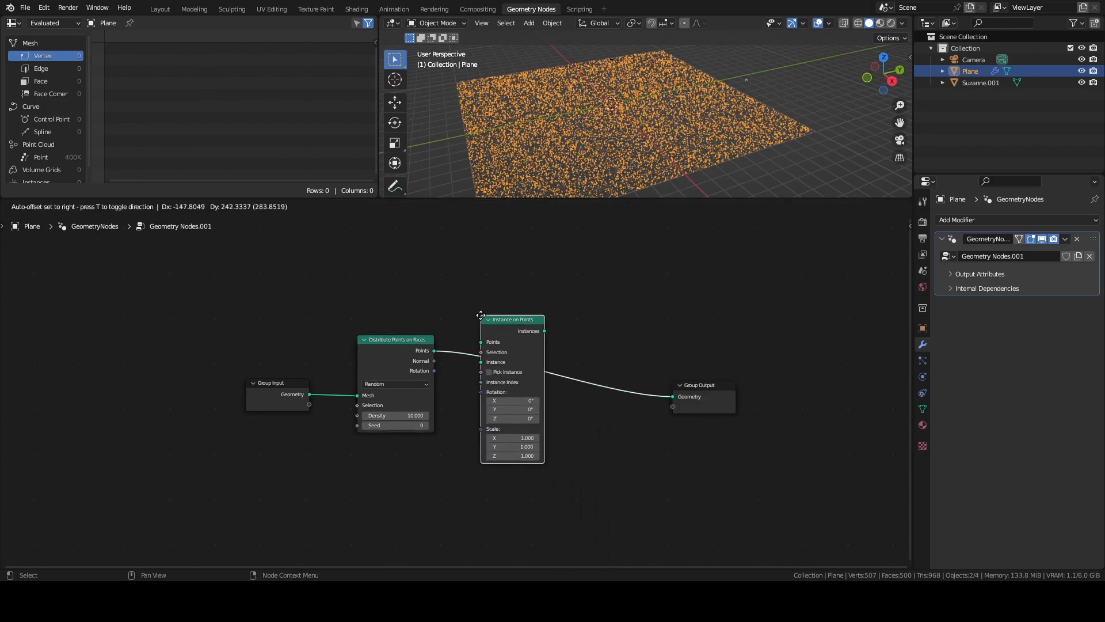
pyautogui.click(513, 328)
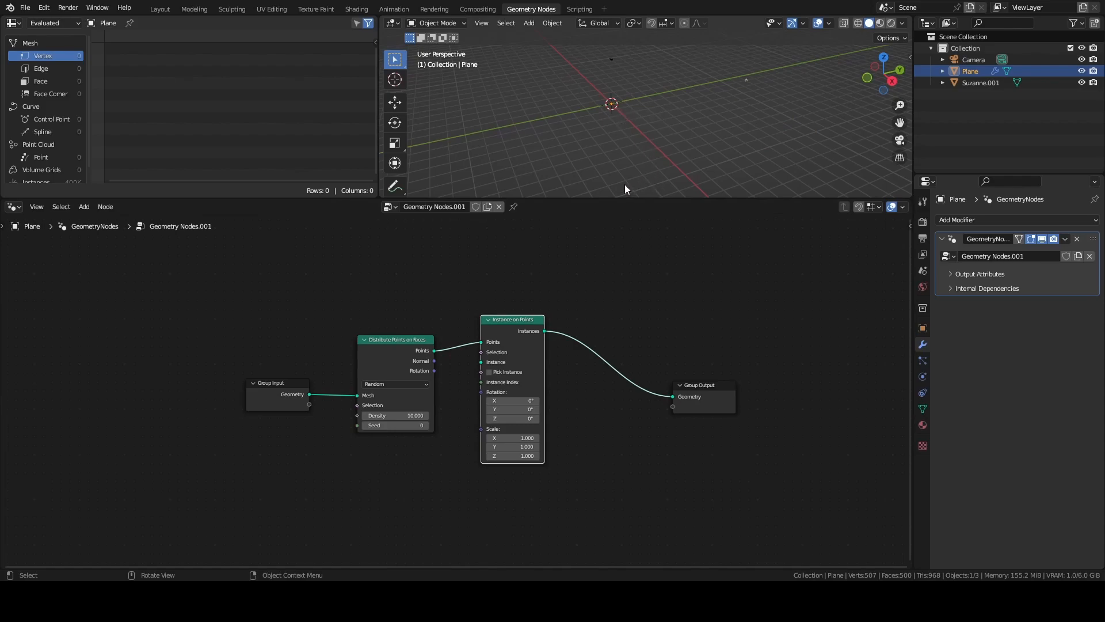
pyautogui.press('F3')
pyautogui.write('join')
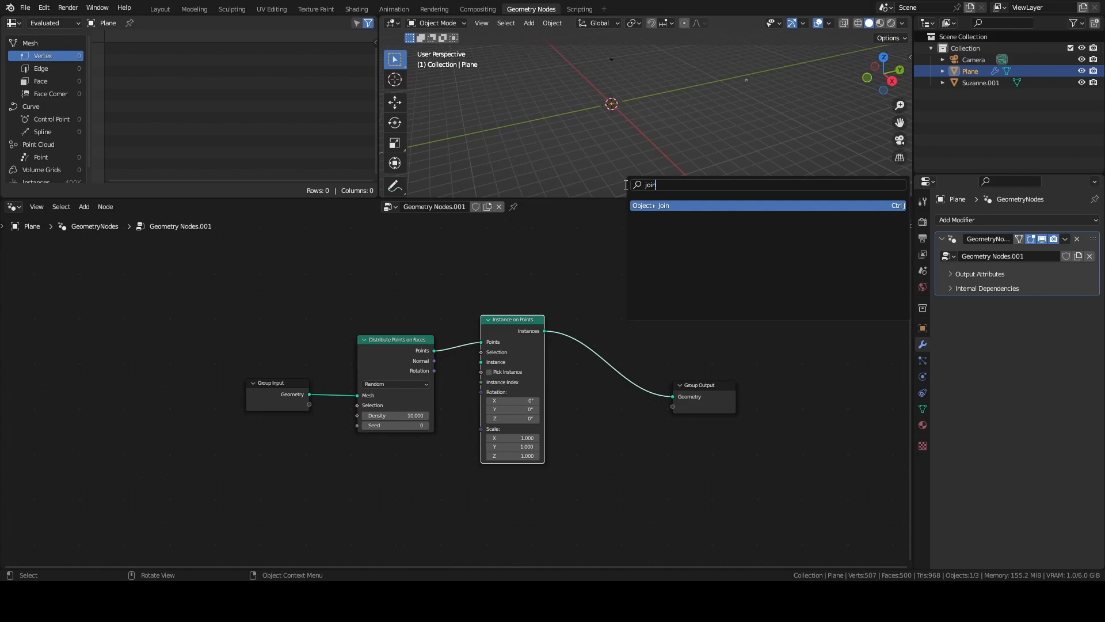
pyautogui.press('Escape')
# - Insert a Join Geometry node before Group Output and link the Group Input's geometry into it as well
pyautogui.click(657, 305)
pyautogui.press('F3')
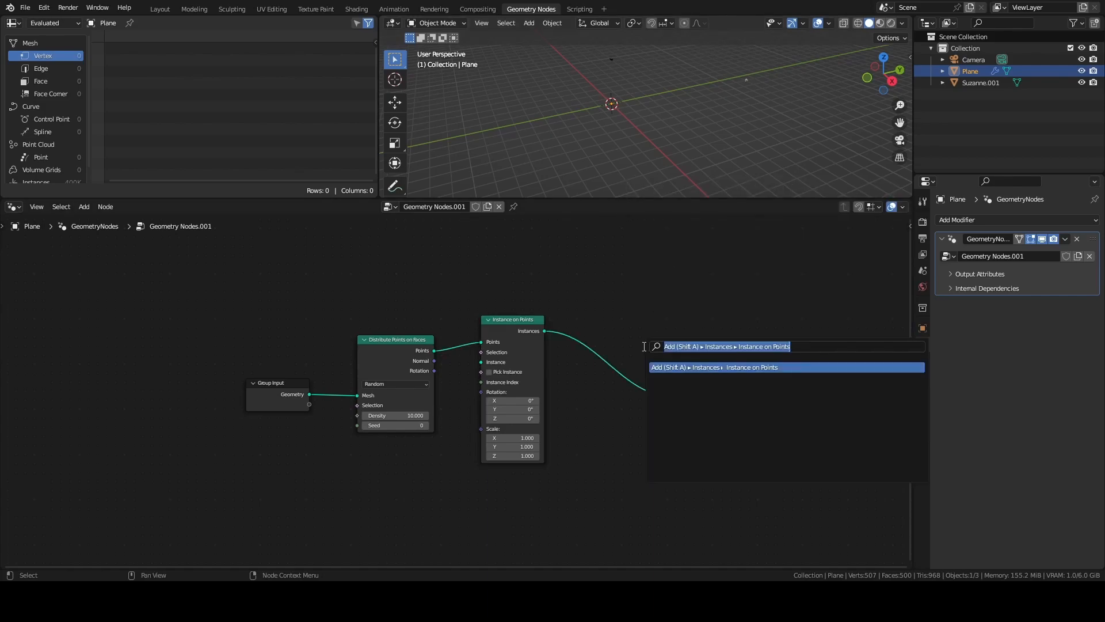
pyautogui.write('join')
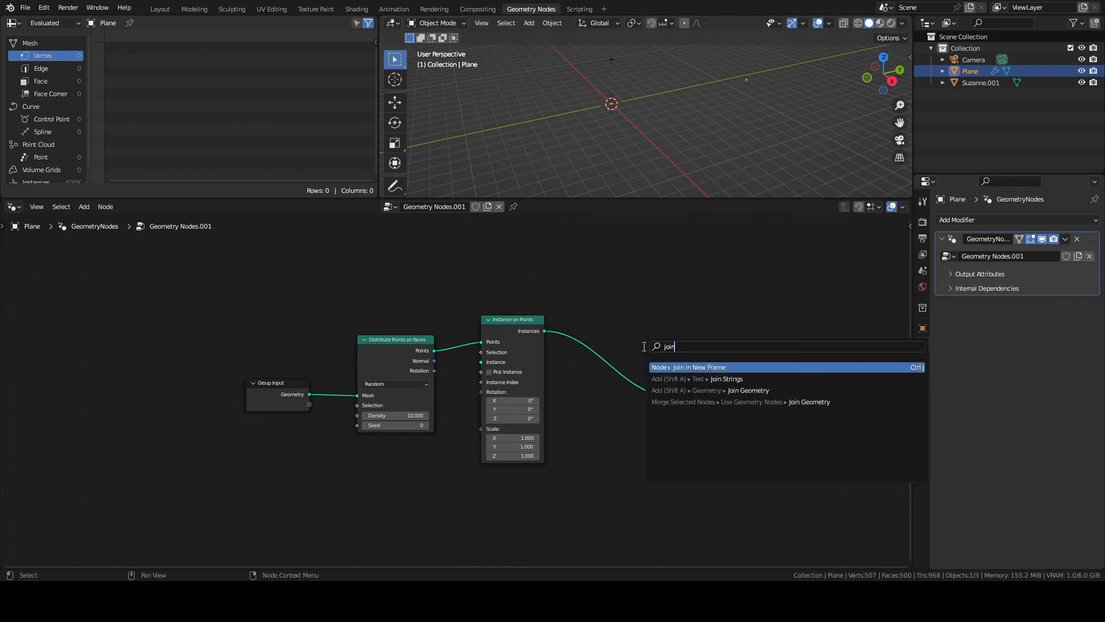
pyautogui.press('Down')
pyautogui.press('Down')
pyautogui.press('Return')
pyautogui.click(594, 362)
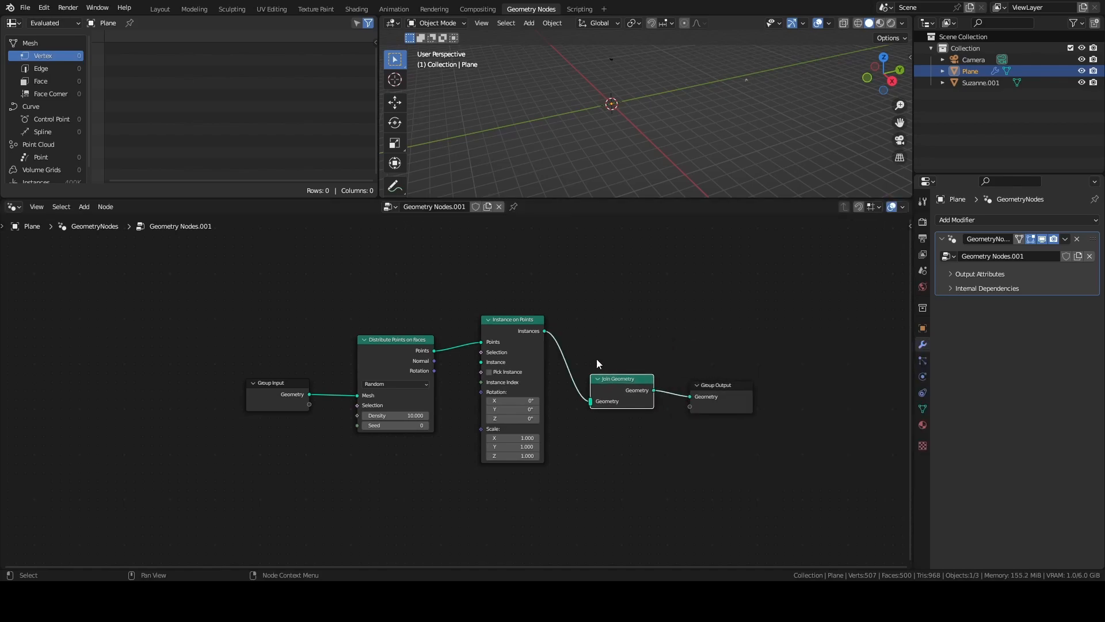
pyautogui.moveTo(311, 395); pyautogui.dragTo(592, 405)
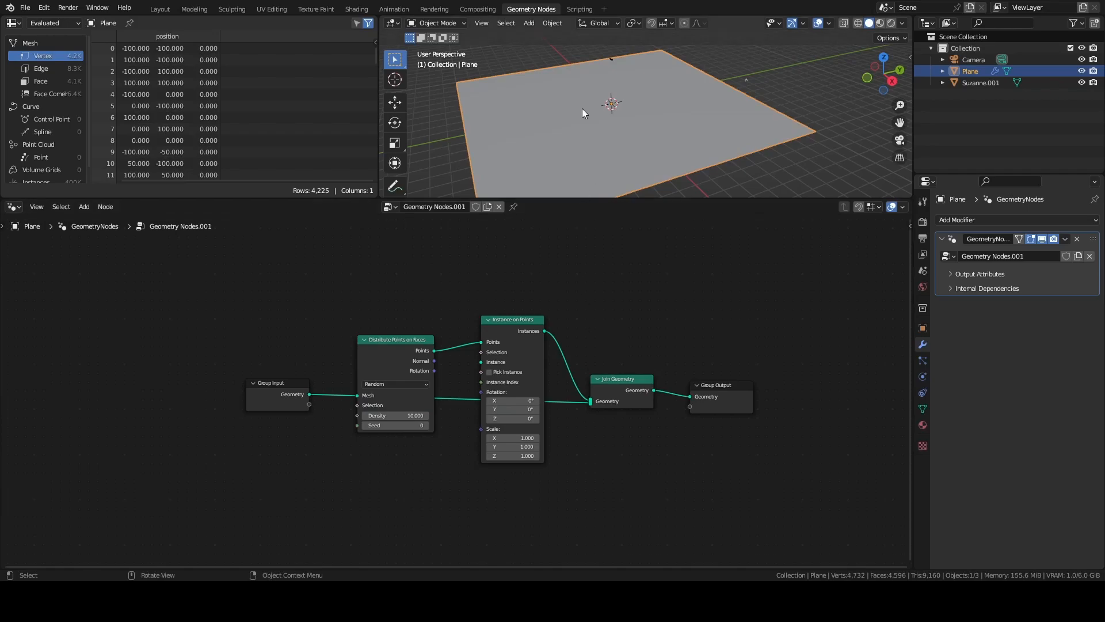
# - Space out the point nodes, add an Object Info node for Suzanne.001 and link its Geometry to the Instance input of Instance on Points
pyautogui.moveTo(514, 321); pyautogui.dragTo(531, 316)
pyautogui.moveTo(387, 338); pyautogui.dragTo(371, 351)
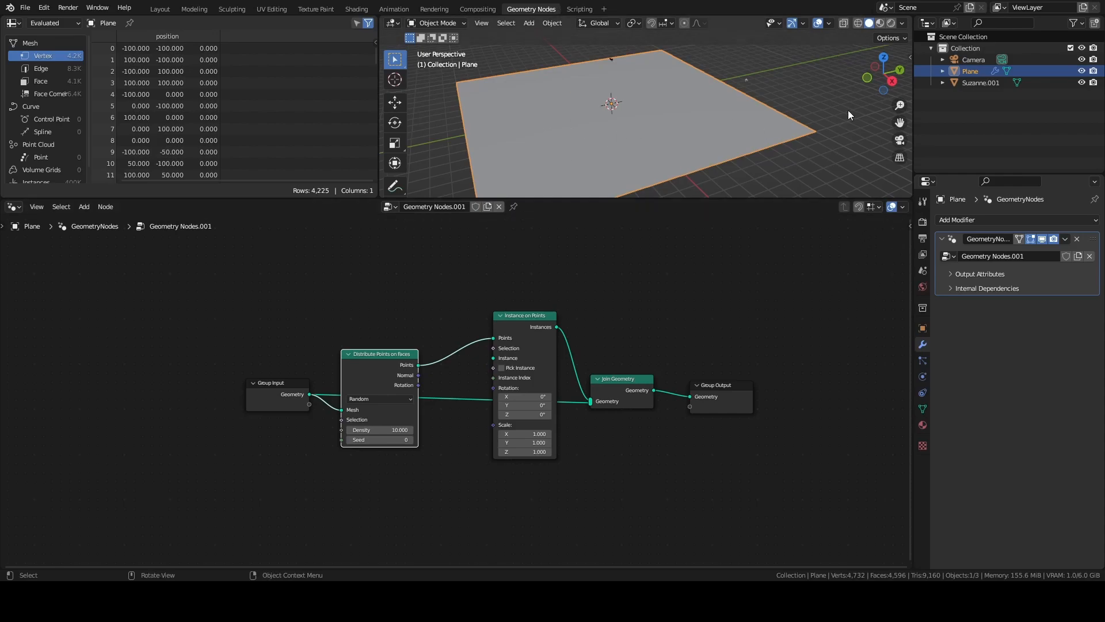
pyautogui.moveTo(982, 82); pyautogui.dragTo(405, 265)
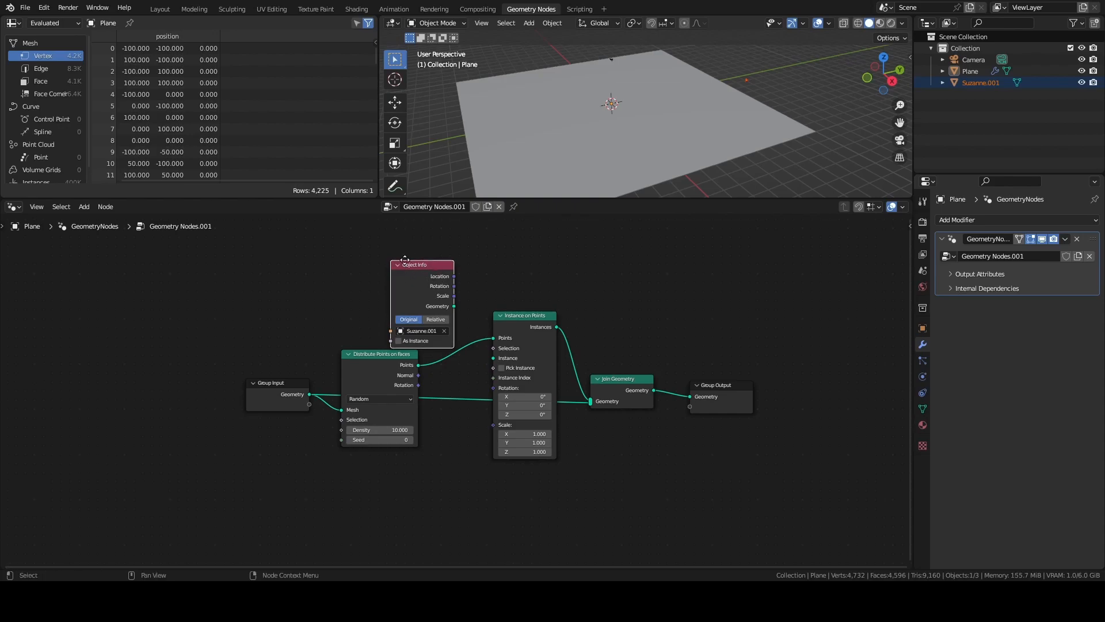
pyautogui.hotkey('ctrl', 'z')
pyautogui.moveTo(439, 291); pyautogui.dragTo(494, 360)
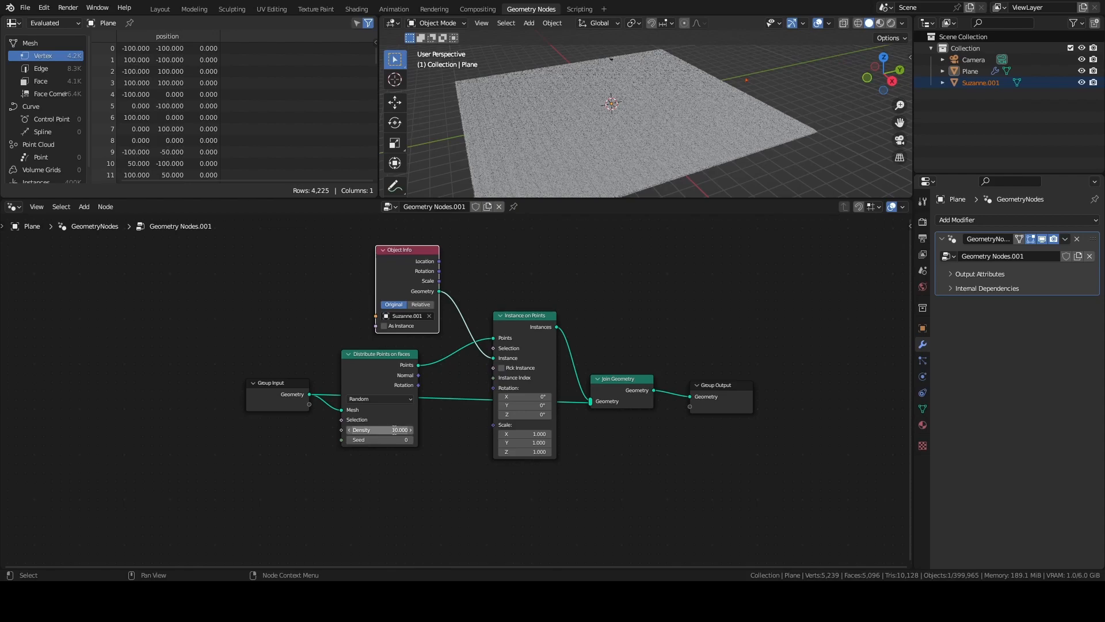
# - Set the Density of Distribute Points on Faces to 1
pyautogui.click(384, 433)
pyautogui.write('1')
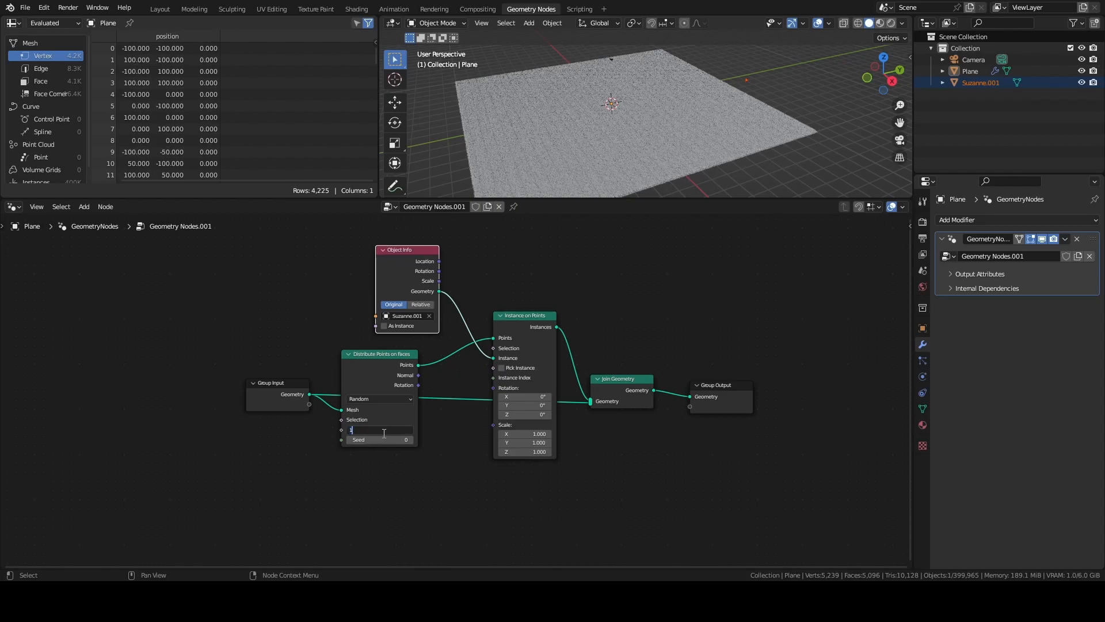
pyautogui.press('Return')
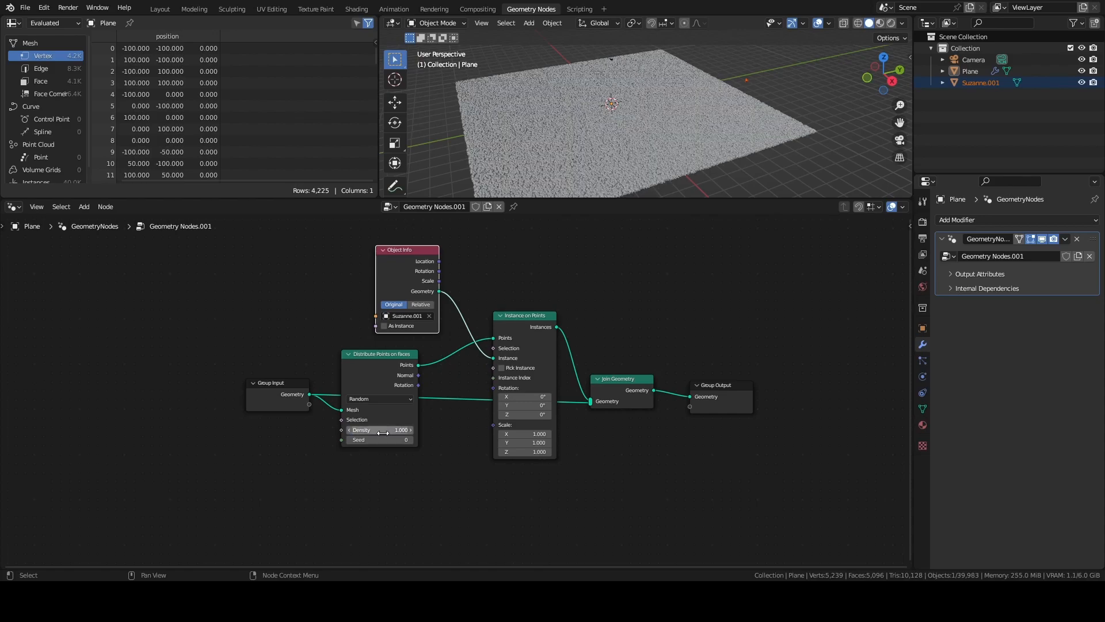
# - Enlarge the 3D viewport and switch it to the camera view of the scattered monkeys
pyautogui.moveTo(591, 202); pyautogui.dragTo(581, 371)
pyautogui.moveTo(579, 288); pyautogui.dragTo(651, 222, button='middle')
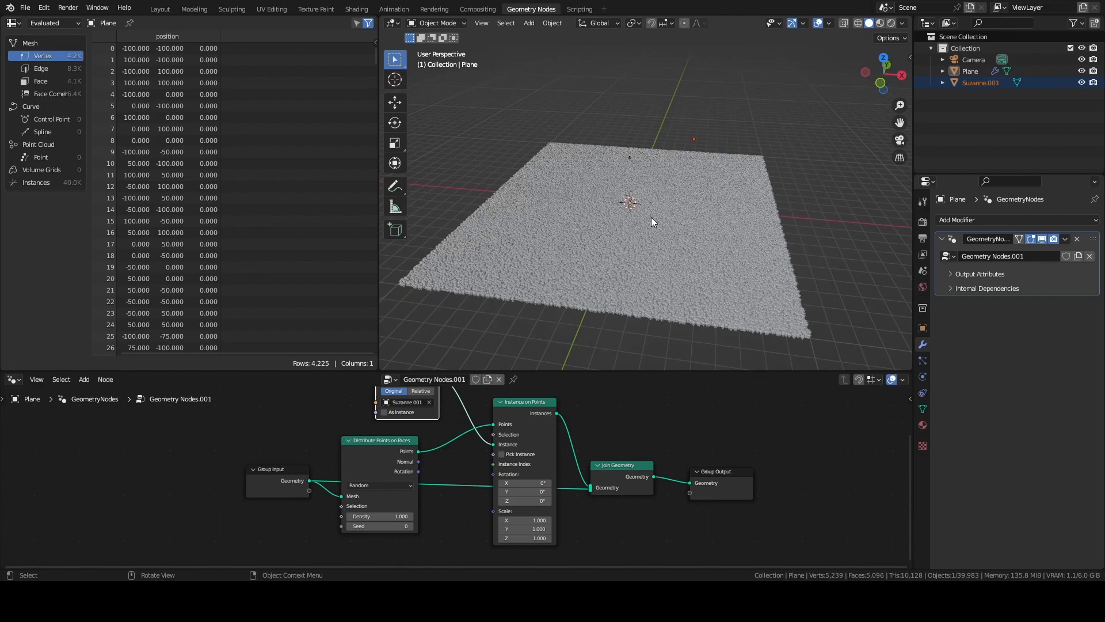
pyautogui.click(900, 140)
pyautogui.scroll(4, 655, 242)
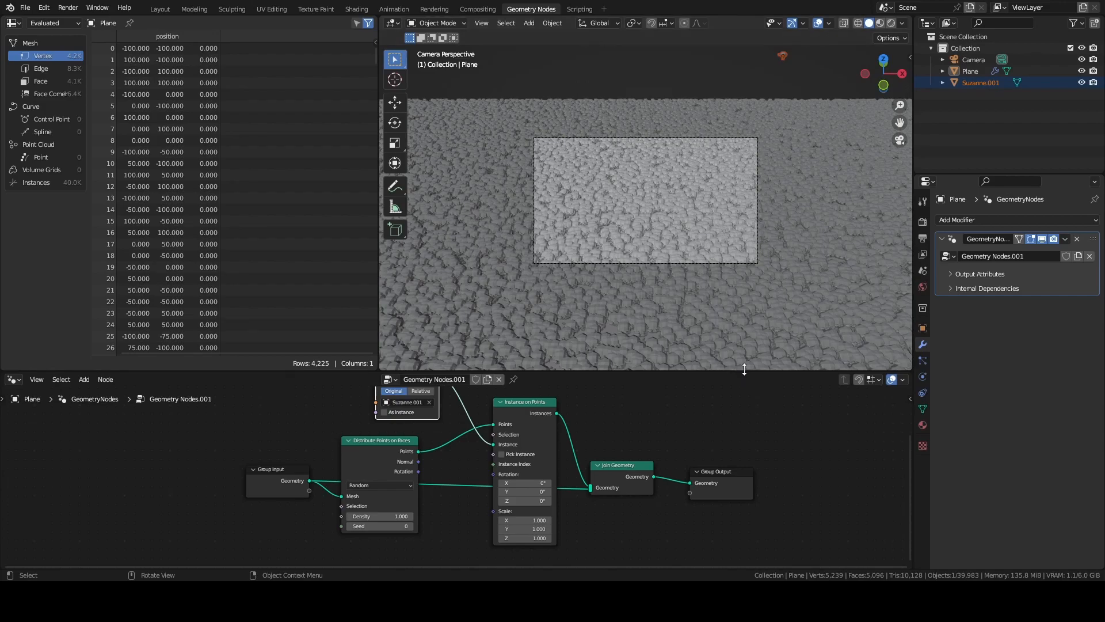
# - Enlarge the node editor, move Group Input away from the other nodes and add an Object Info node for the Camera below it
pyautogui.moveTo(745, 369); pyautogui.dragTo(743, 157)
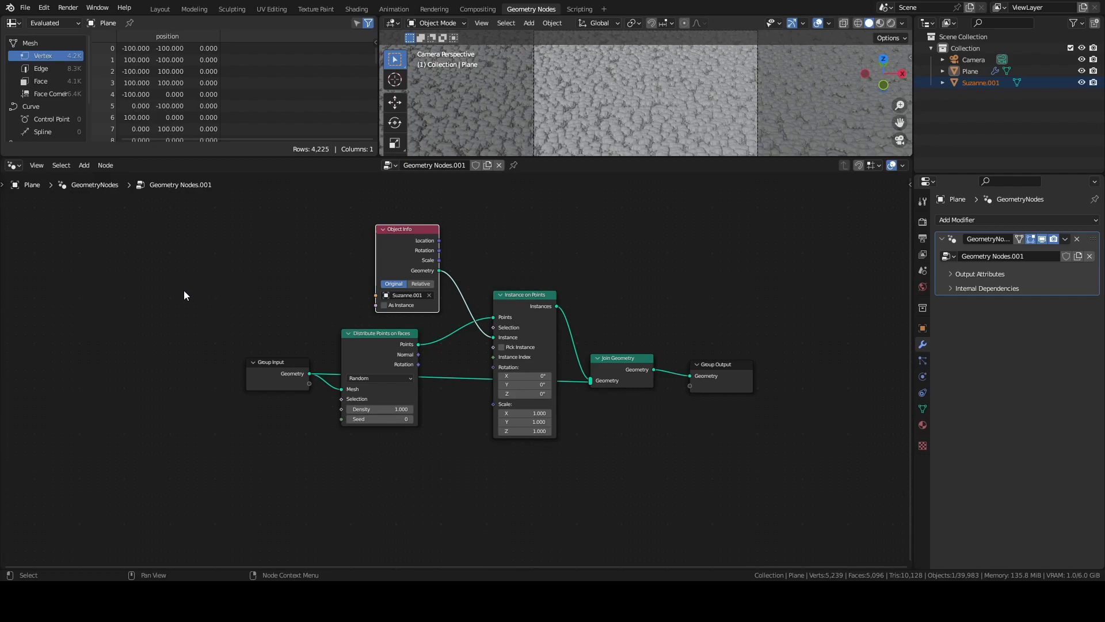
pyautogui.moveTo(263, 371); pyautogui.dragTo(83, 430)
pyautogui.moveTo(549, 403); pyautogui.dragTo(781, 291, button='middle')
pyautogui.moveTo(969, 60); pyautogui.dragTo(230, 412)
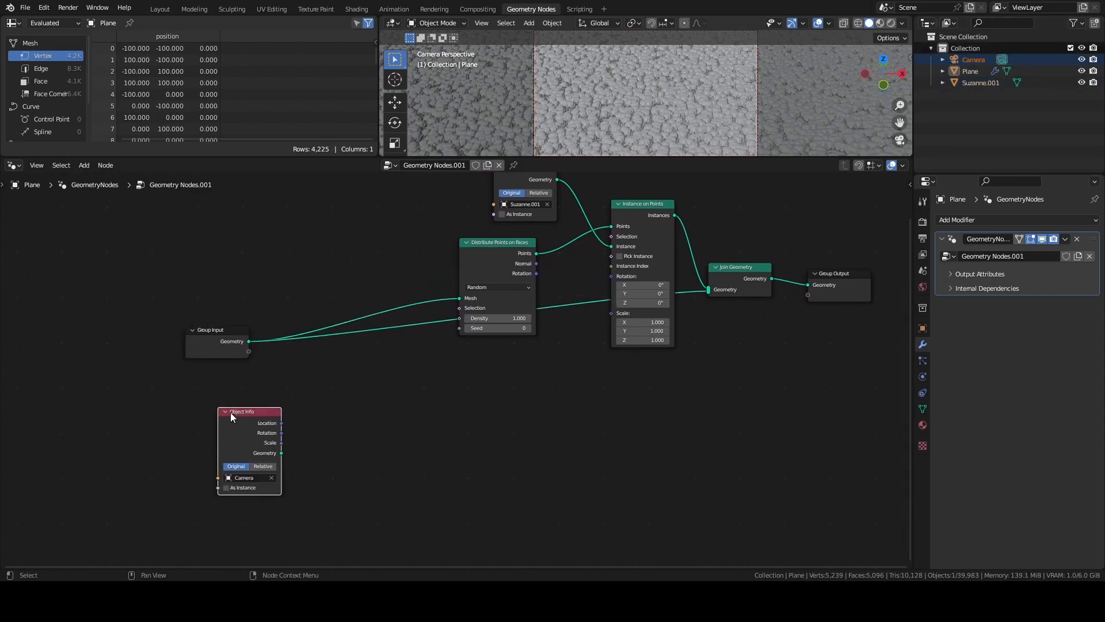
pyautogui.moveTo(291, 469); pyautogui.dragTo(346, 387, button='middle')
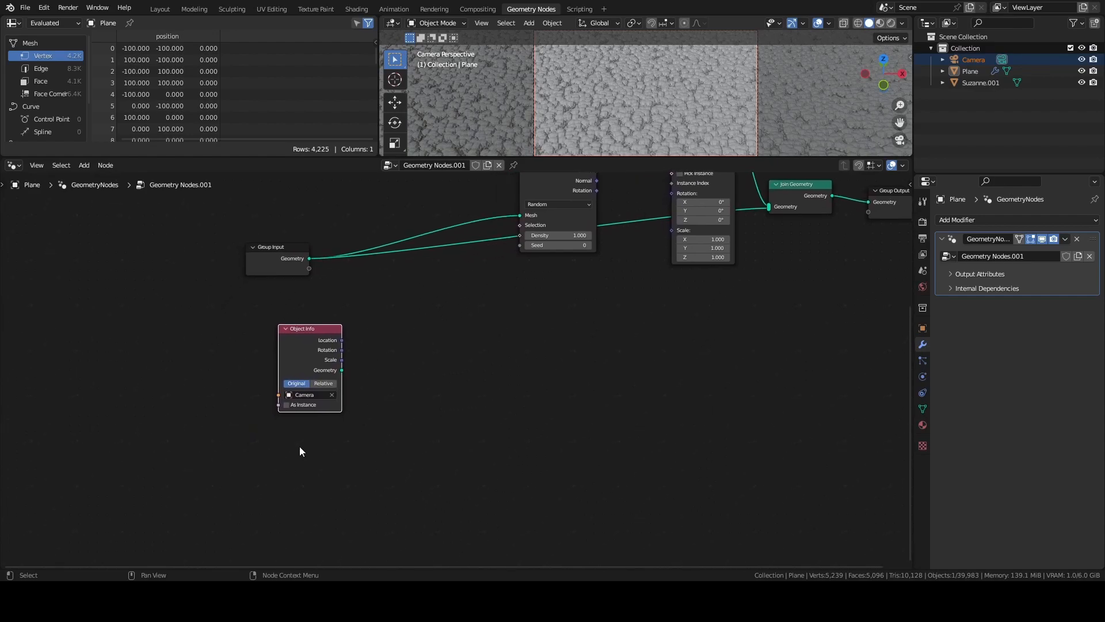
# - Add a Position node below the Camera's Object Info node
pyautogui.press('F3')
pyautogui.write('position')
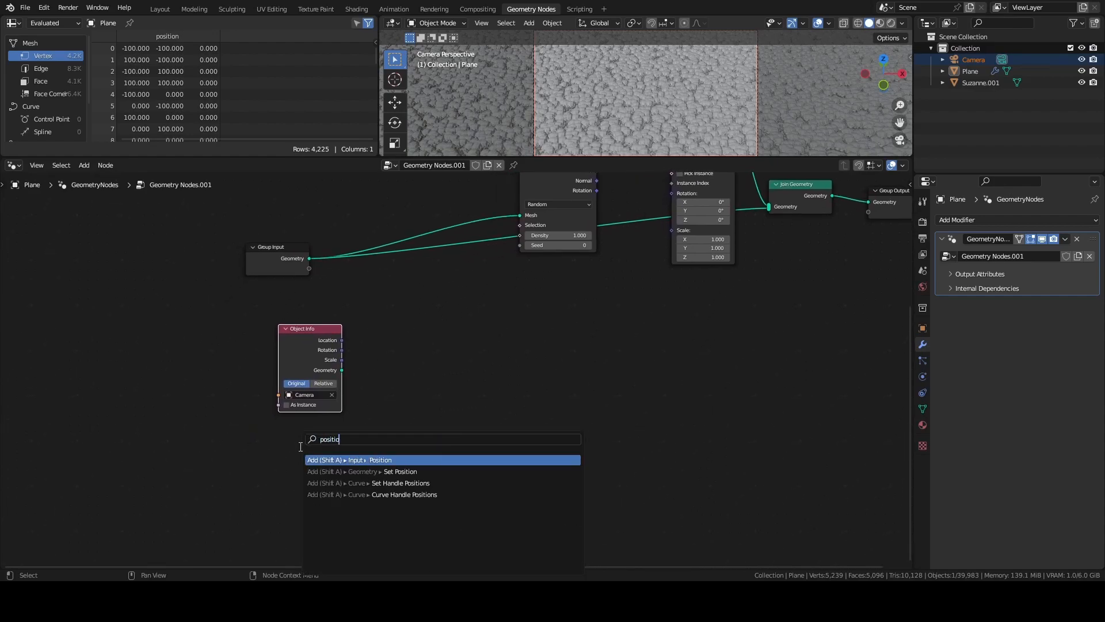
pyautogui.press('Return')
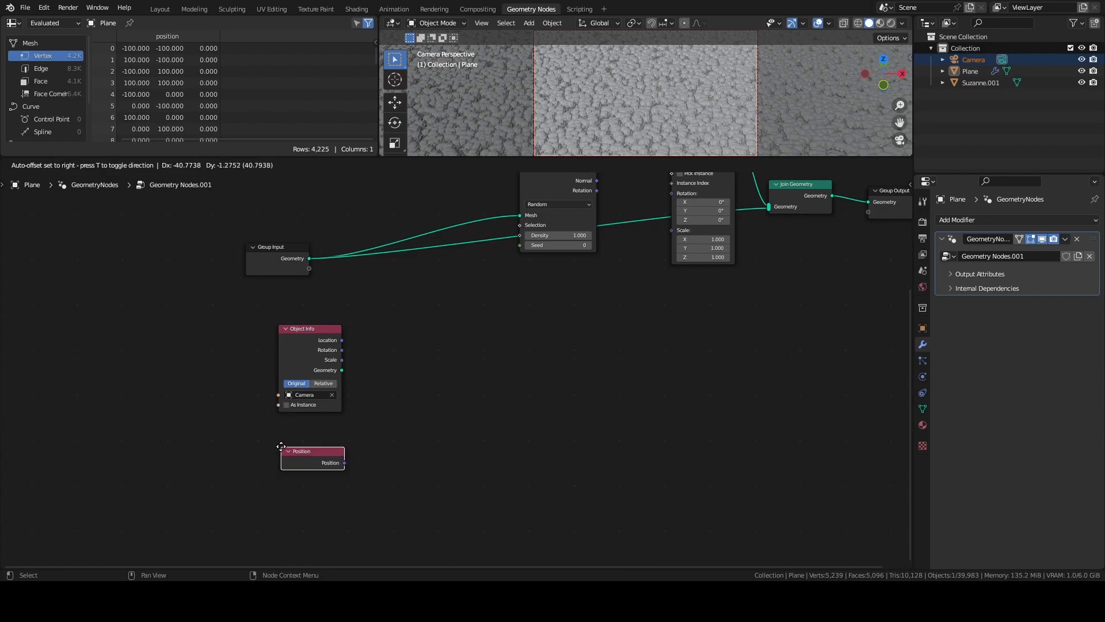
pyautogui.click(281, 439)
pyautogui.scroll(-1, 559, 310)
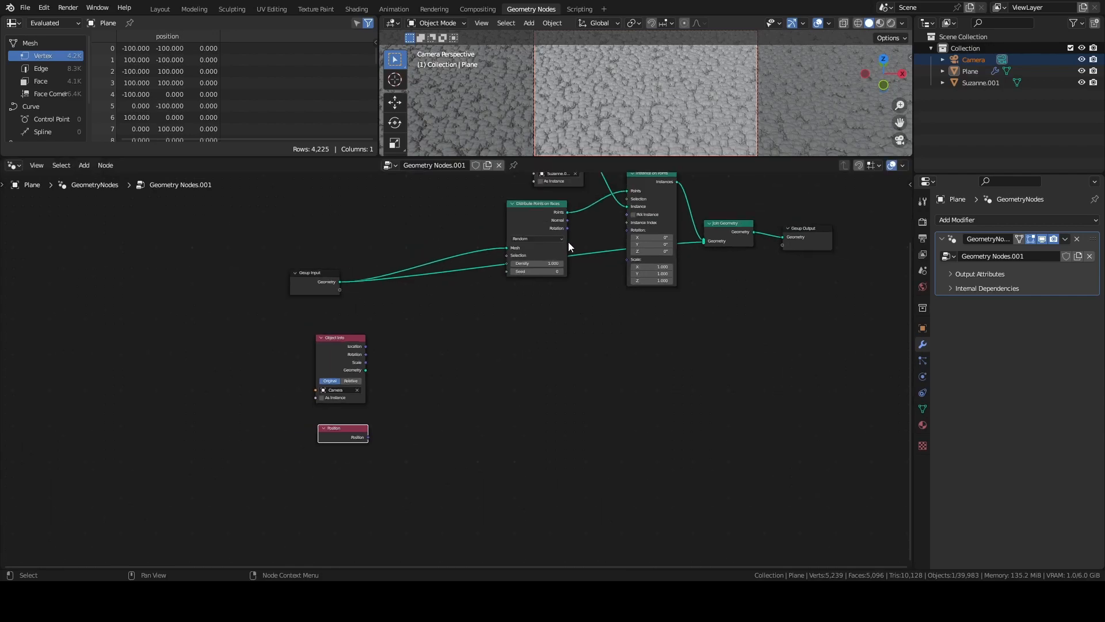
# - Enlarge the 3D viewport and annotate it with vectors A and B, the expression A - B, and an arrow from B to A
pyautogui.moveTo(587, 158); pyautogui.dragTo(581, 409)
pyautogui.keyDown('shift'); pyautogui.moveTo(629, 165); pyautogui.dragTo(661, 360, button='middle'); pyautogui.keyUp('shift')
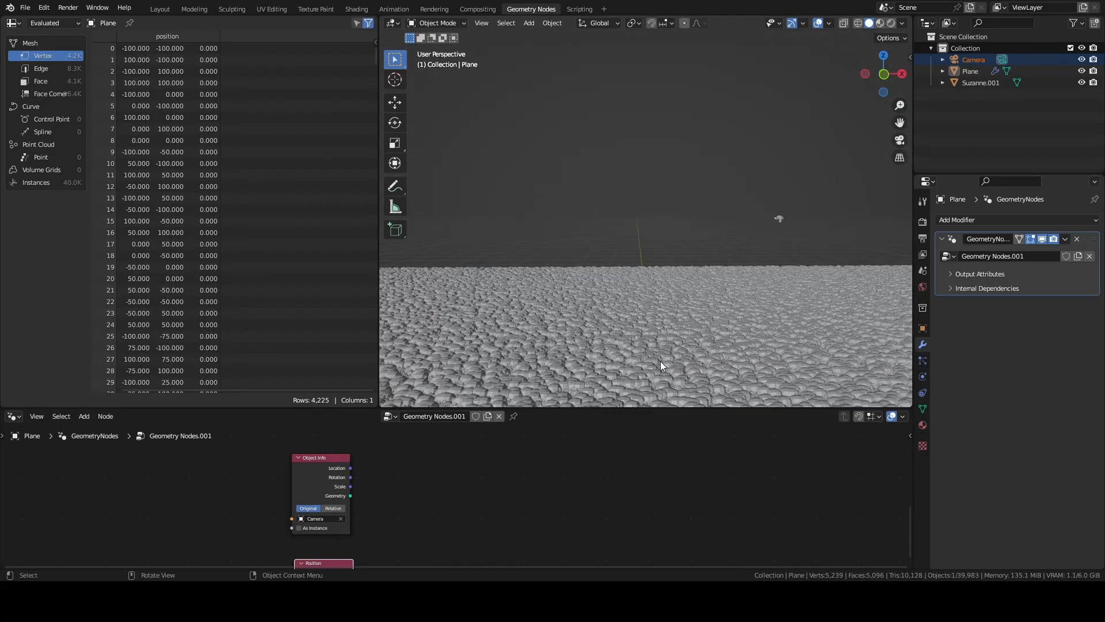
pyautogui.click(399, 189)
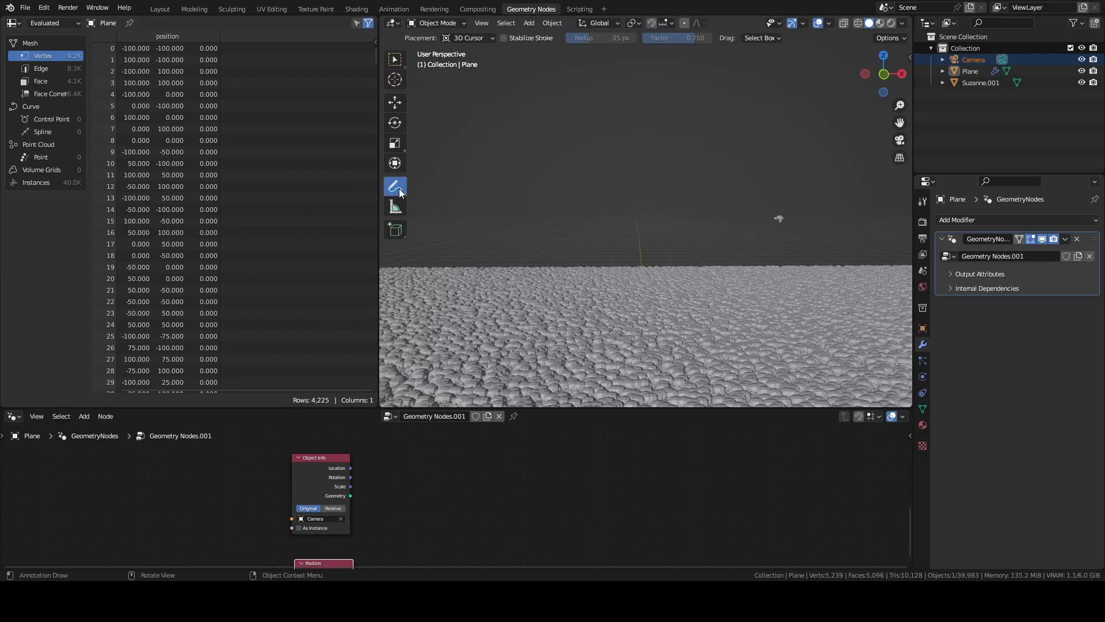
pyautogui.moveTo(460, 239)
pyautogui.mouseDown()
pyautogui.moveTo(543, 123)
pyautogui.moveTo(554, 128)
pyautogui.mouseUp()
pyautogui.moveTo(619, 198)
pyautogui.mouseDown()
pyautogui.moveTo(622, 211)
pyautogui.moveTo(656, 209)
pyautogui.moveTo(645, 228)
pyautogui.mouseUp()
pyautogui.moveTo(688, 170)
pyautogui.mouseDown()
pyautogui.moveTo(730, 162)
pyautogui.moveTo(742, 171)
pyautogui.mouseUp()
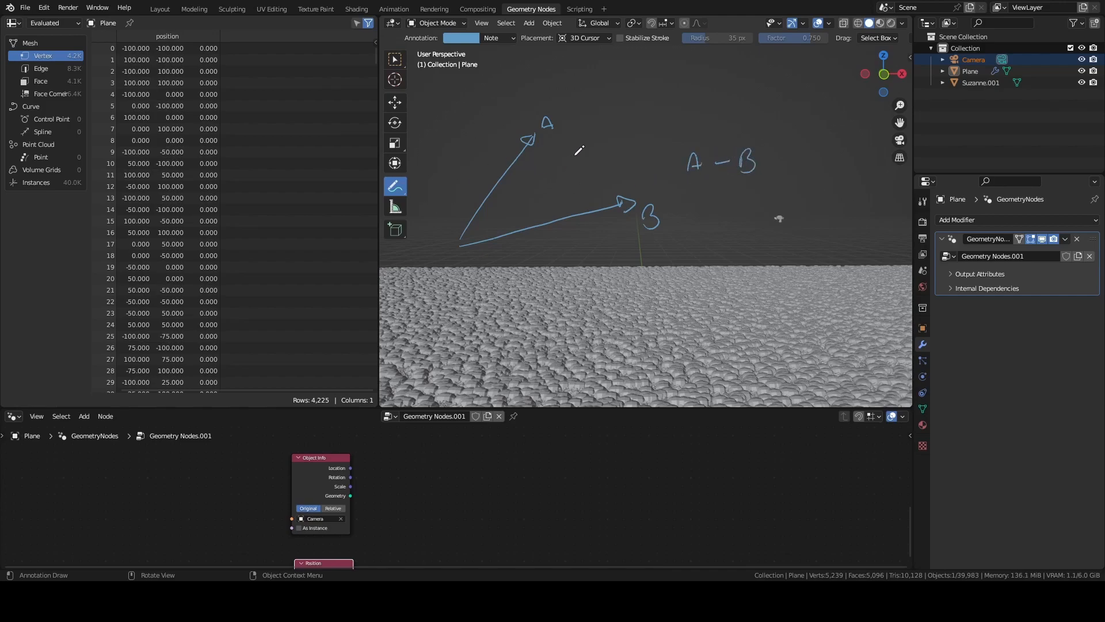
pyautogui.moveTo(618, 195)
pyautogui.mouseDown()
pyautogui.moveTo(558, 137)
pyautogui.moveTo(566, 147)
pyautogui.mouseUp()
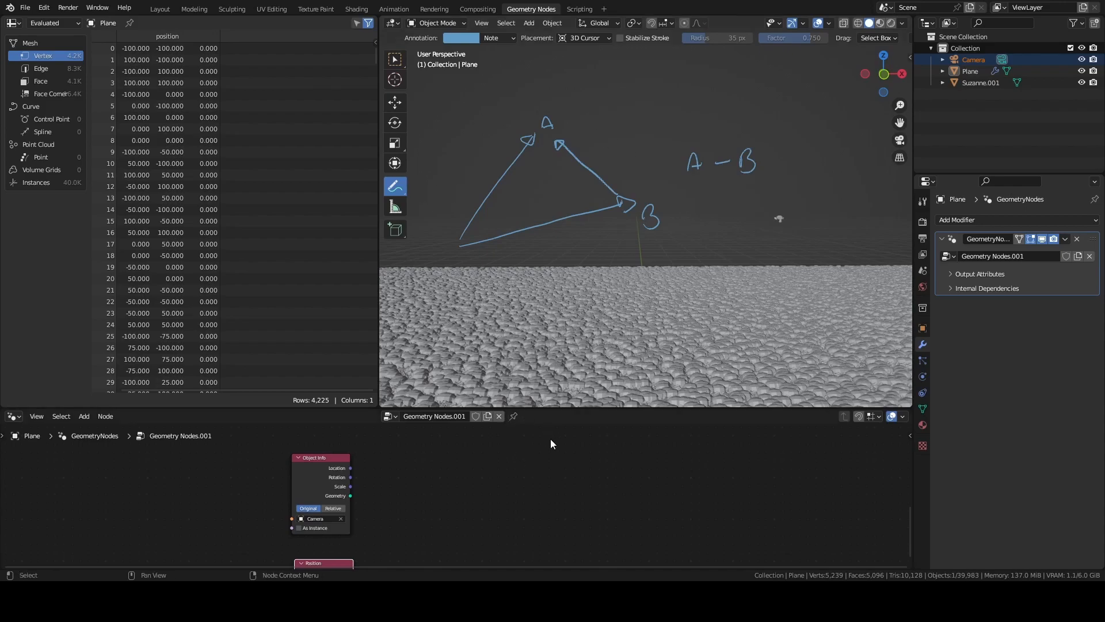
# - Enlarge the node editor and cut the link from Distribute Points on Faces to the Points input of Instance on Points
pyautogui.moveTo(600, 408); pyautogui.dragTo(600, 262)
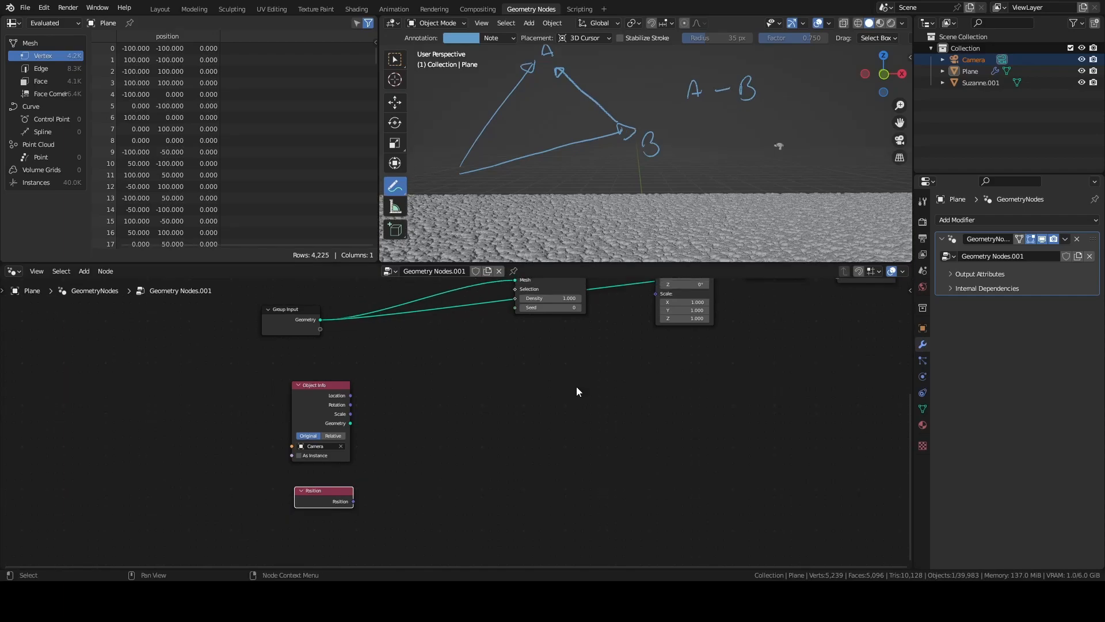
pyautogui.moveTo(581, 406); pyautogui.dragTo(530, 491, button='middle')
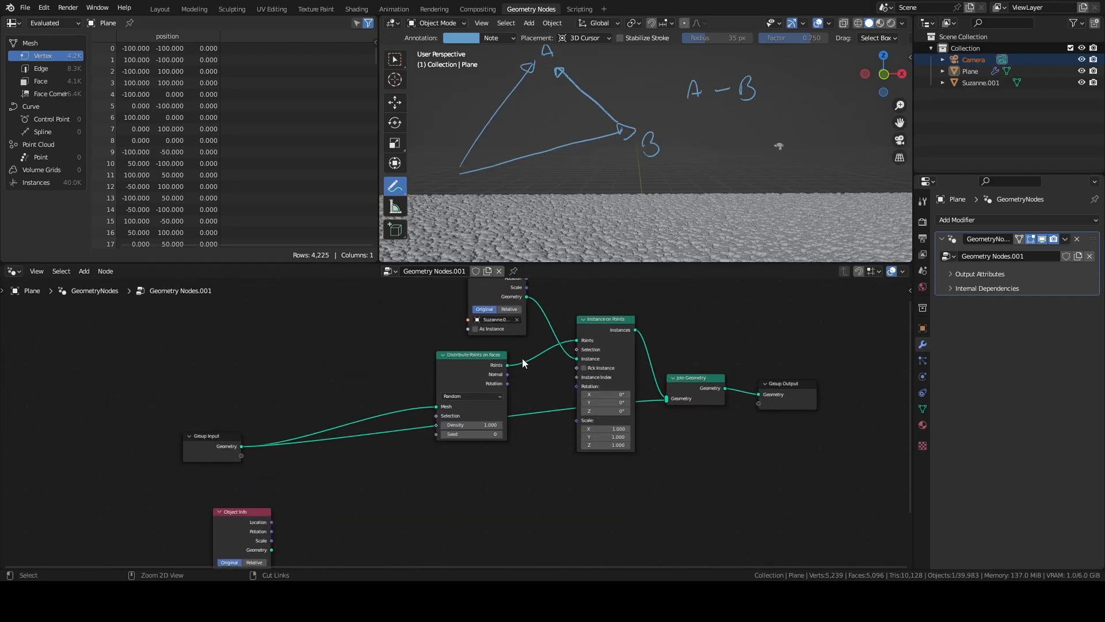
pyautogui.keyDown('ctrl'); pyautogui.moveTo(535, 353); pyautogui.dragTo(539, 355, button='right'); pyautogui.keyUp('ctrl')
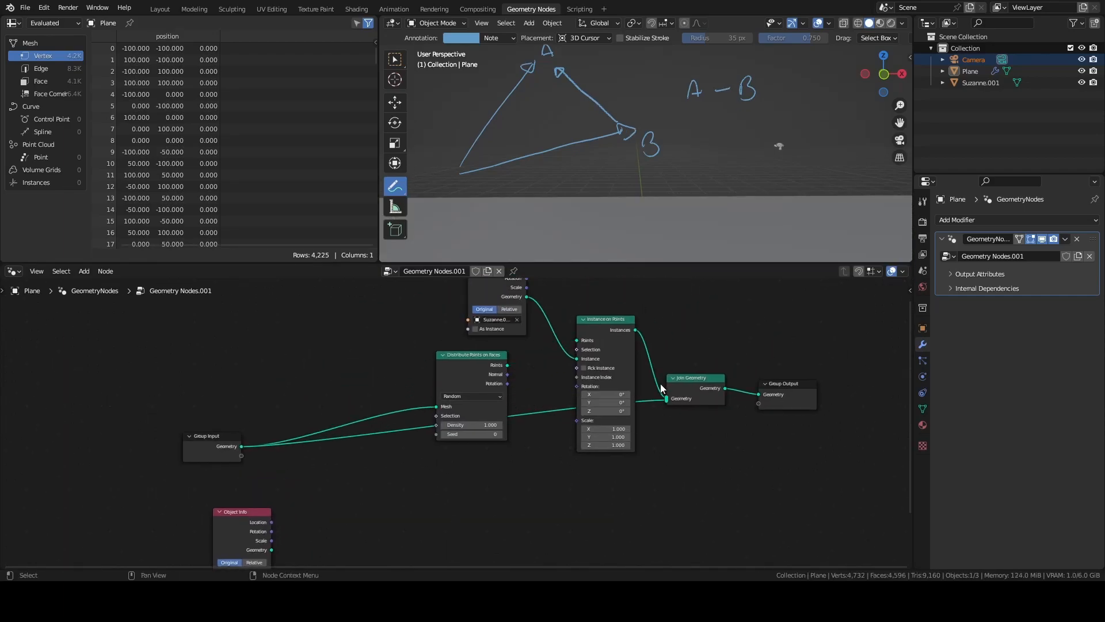
# - Add a Vector Math node beside the Camera's Object Info node and set its operation to Subtract
pyautogui.moveTo(424, 504); pyautogui.dragTo(492, 382, button='middle')
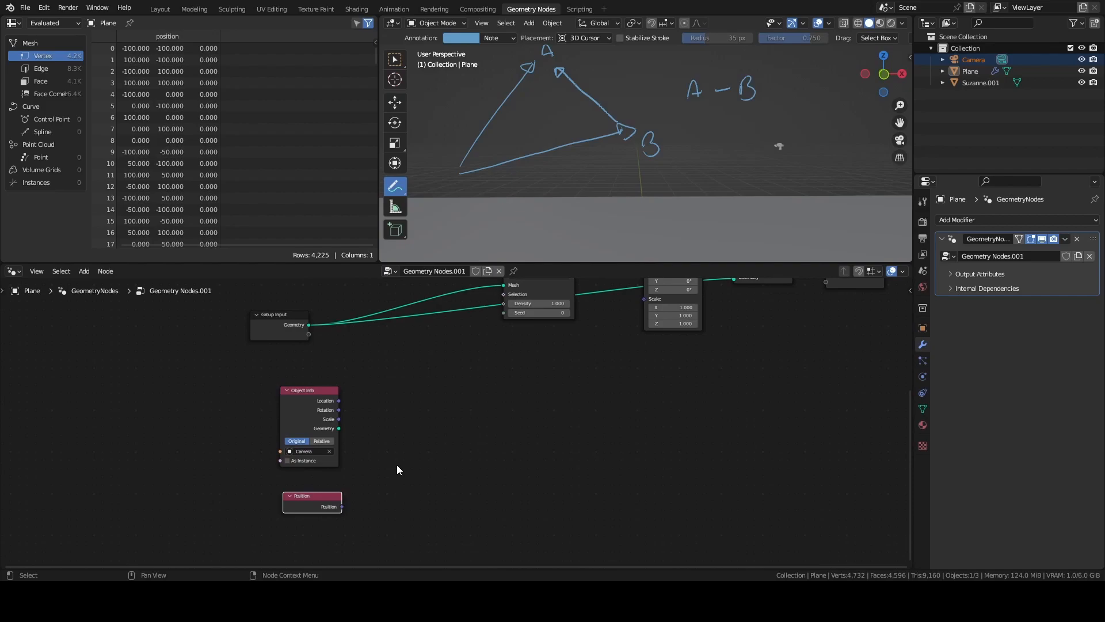
pyautogui.press('F3')
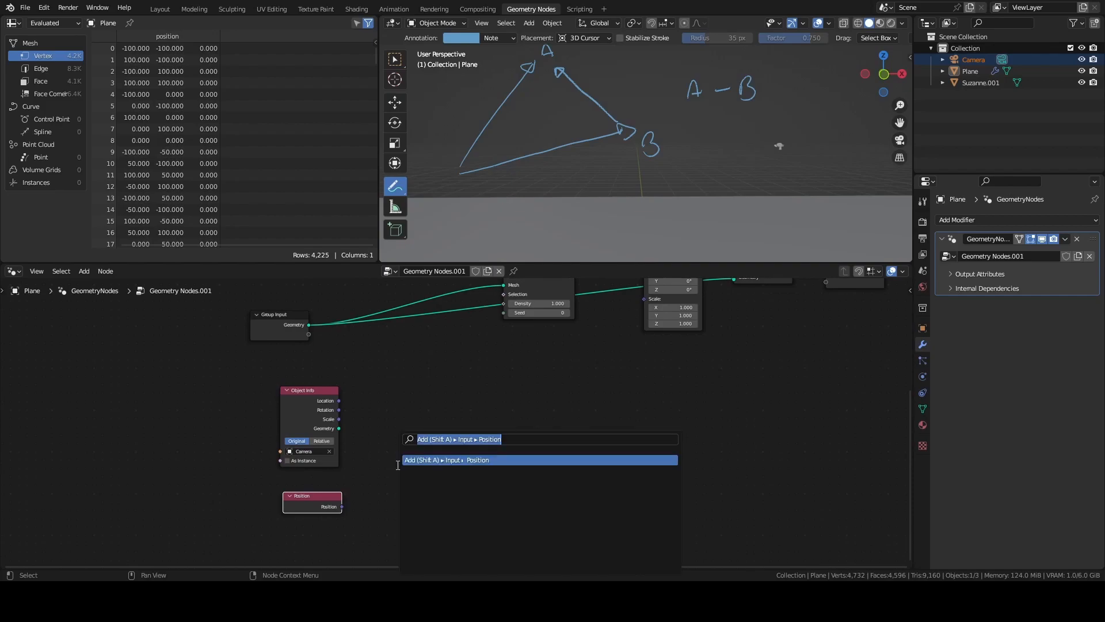
pyautogui.write('vector')
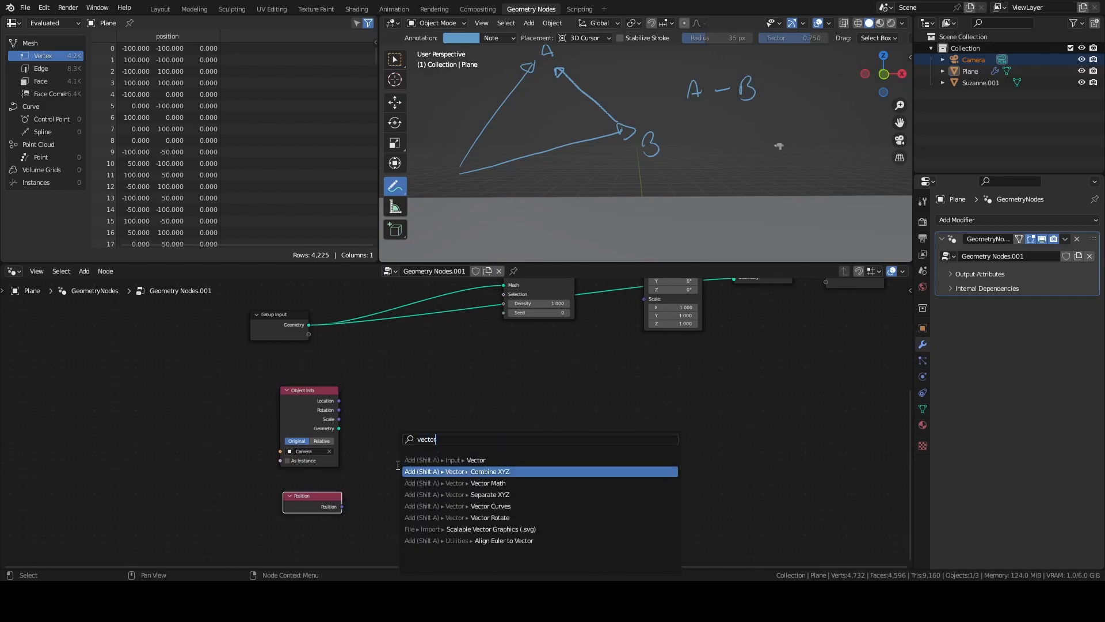
pyautogui.press('Down')
pyautogui.press('Down')
pyautogui.press('Down')
pyautogui.press('Up')
pyautogui.press('Up')
pyautogui.press('Return')
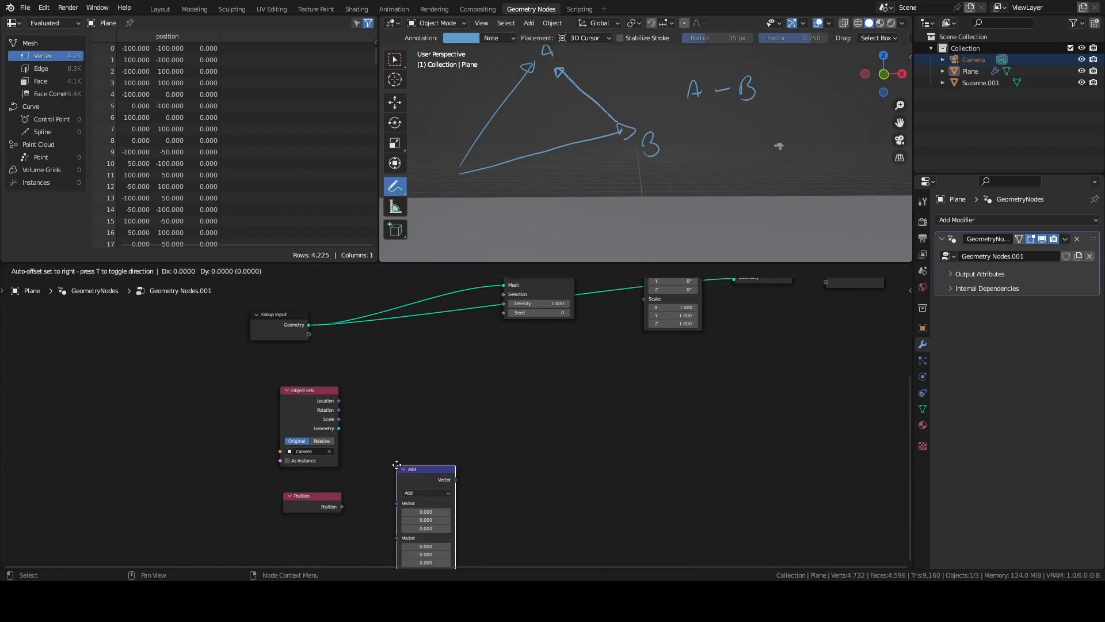
pyautogui.click(389, 391)
pyautogui.scroll(3, 374, 410)
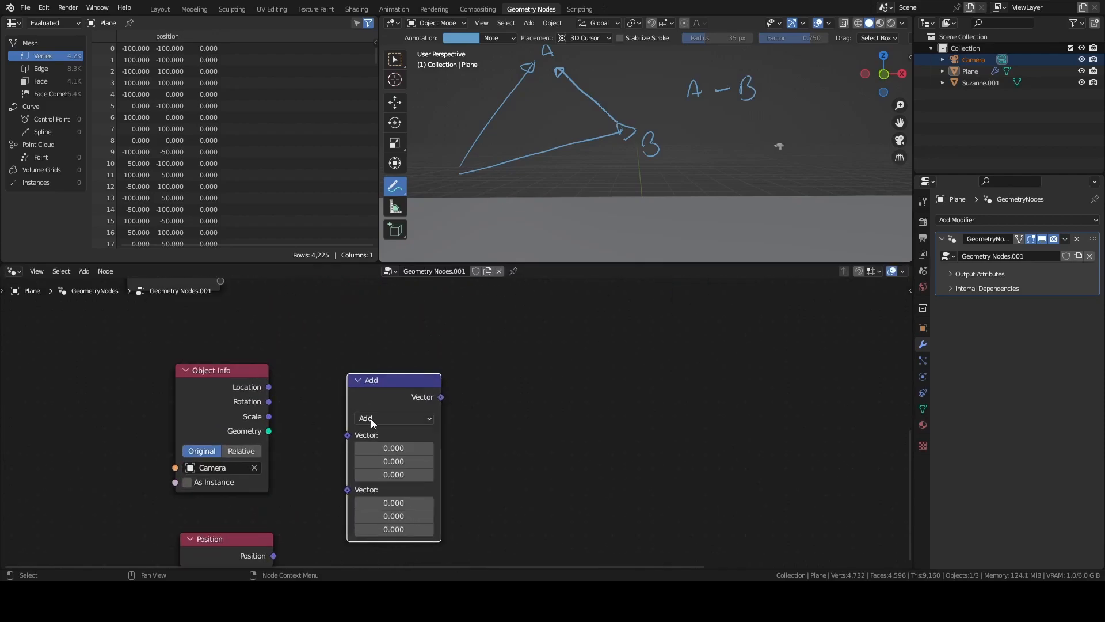
pyautogui.click(371, 419)
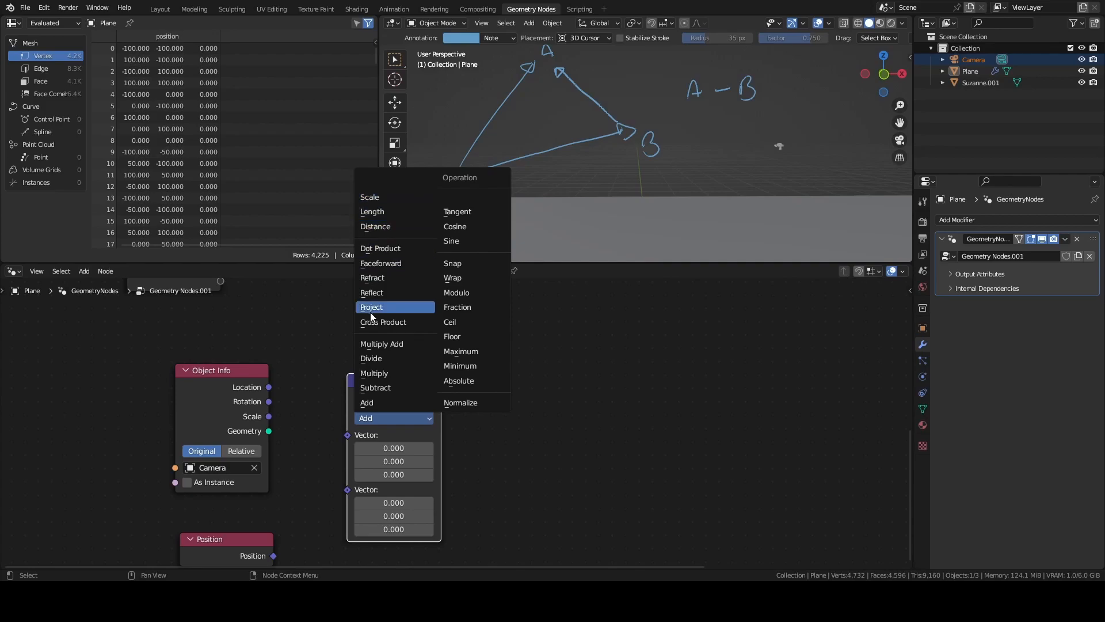
pyautogui.click(377, 387)
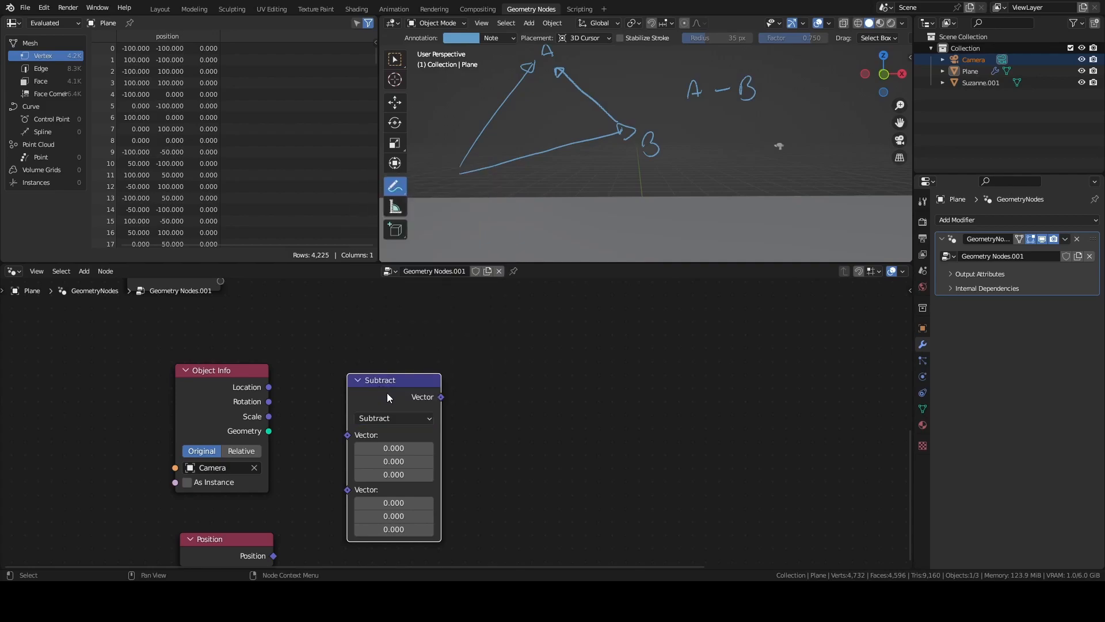
# - Link Position to the first Vector input of the Subtract node and the Camera's Location to the second, tidying the Position node's placement
pyautogui.moveTo(238, 535); pyautogui.dragTo(347, 435)
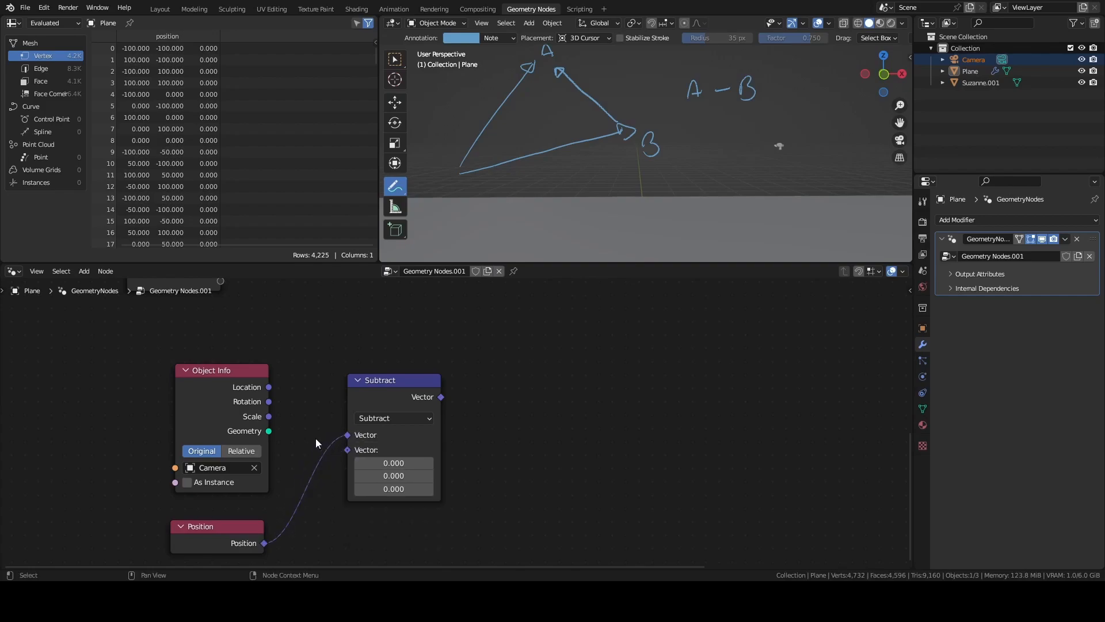
pyautogui.moveTo(269, 386); pyautogui.dragTo(346, 450)
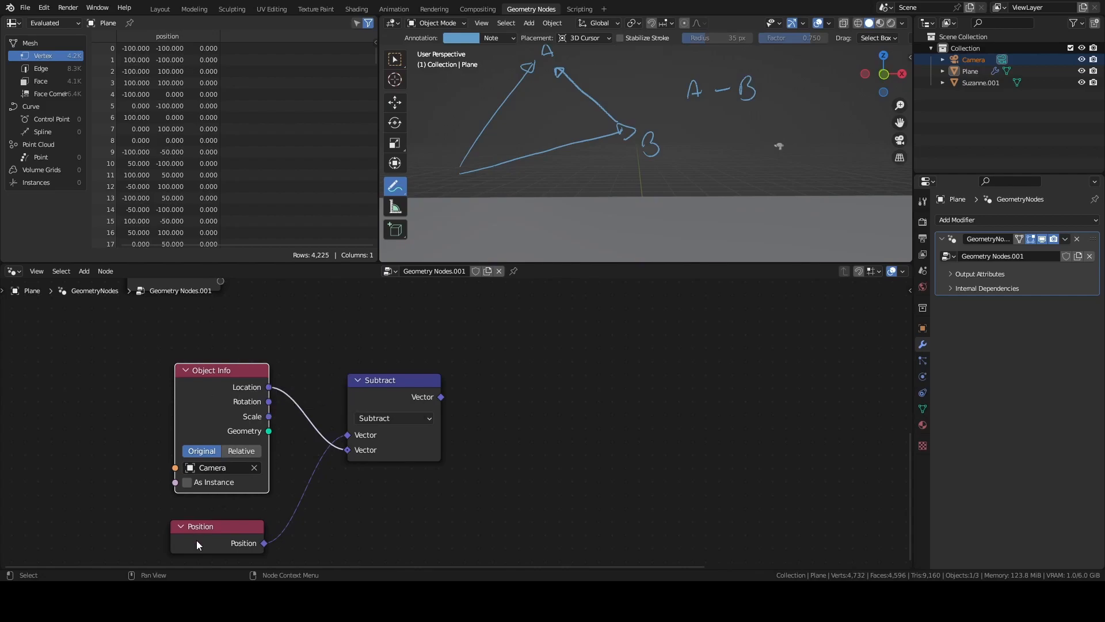
pyautogui.moveTo(208, 535); pyautogui.dragTo(208, 527)
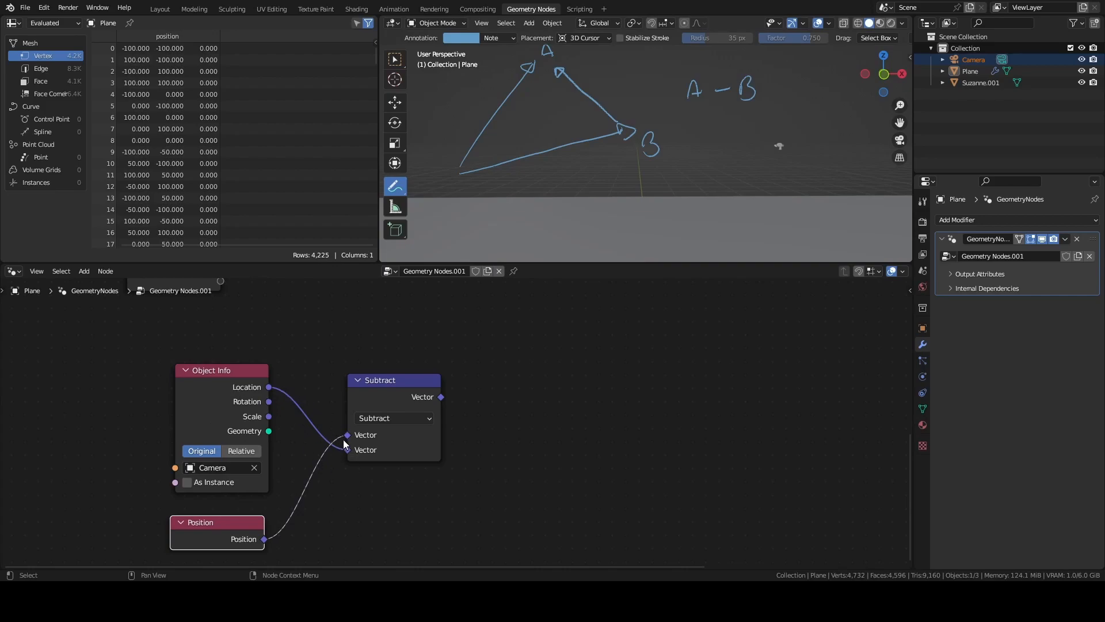
# - Annotate the 3D view with a line from the camera to a point P on the plane, plus several scattered points
pyautogui.scroll(-8, 616, 182)
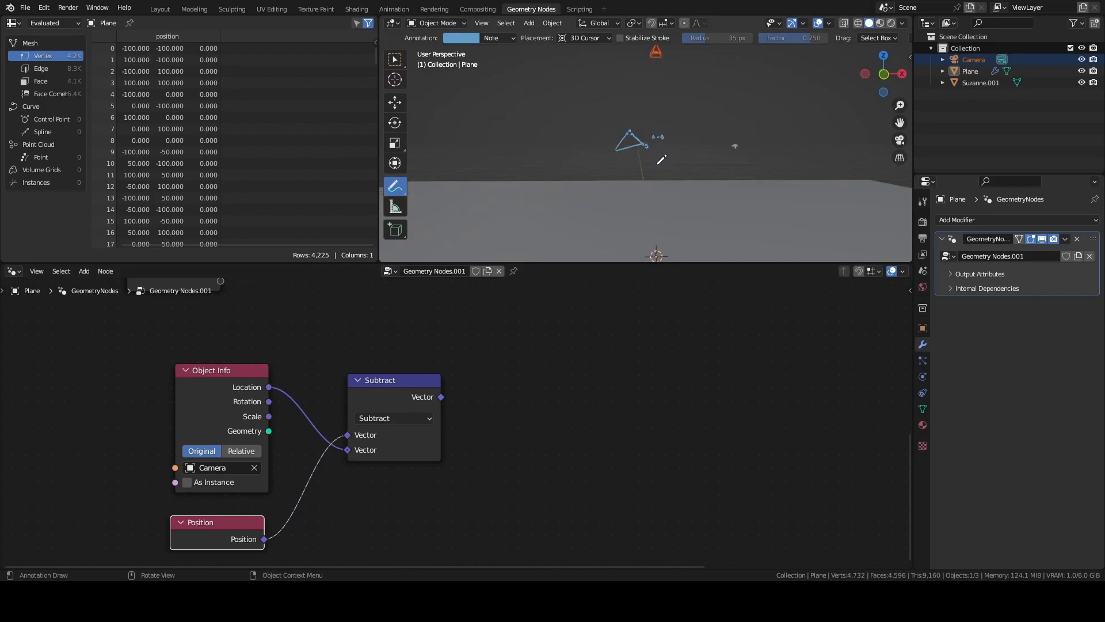
pyautogui.keyDown('shift'); pyautogui.moveTo(616, 182); pyautogui.dragTo(584, 197, button='middle'); pyautogui.keyUp('shift')
pyautogui.moveTo(645, 177); pyautogui.dragTo(527, 187, button='middle')
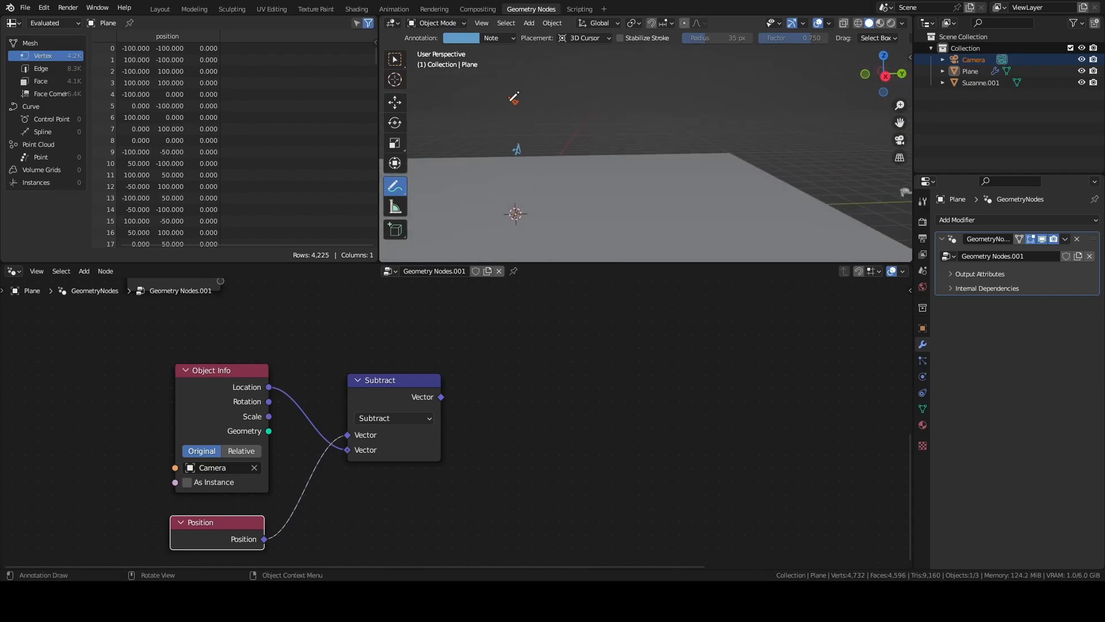
pyautogui.click(634, 191)
pyautogui.moveTo(647, 198)
pyautogui.mouseDown()
pyautogui.moveTo(650, 181)
pyautogui.moveTo(649, 190)
pyautogui.mouseUp()
pyautogui.moveTo(510, 99)
pyautogui.mouseDown()
pyautogui.moveTo(637, 188)
pyautogui.moveTo(629, 183)
pyautogui.mouseUp()
pyautogui.click(681, 162)
pyautogui.click(710, 197)
pyautogui.moveTo(706, 224); pyautogui.dragTo(710, 227)
pyautogui.click(747, 204)
pyautogui.click(738, 177)
pyautogui.click(720, 169)
# - Delete the Note annotation layer with all its strokes from the 3D viewport
pyautogui.press('n')
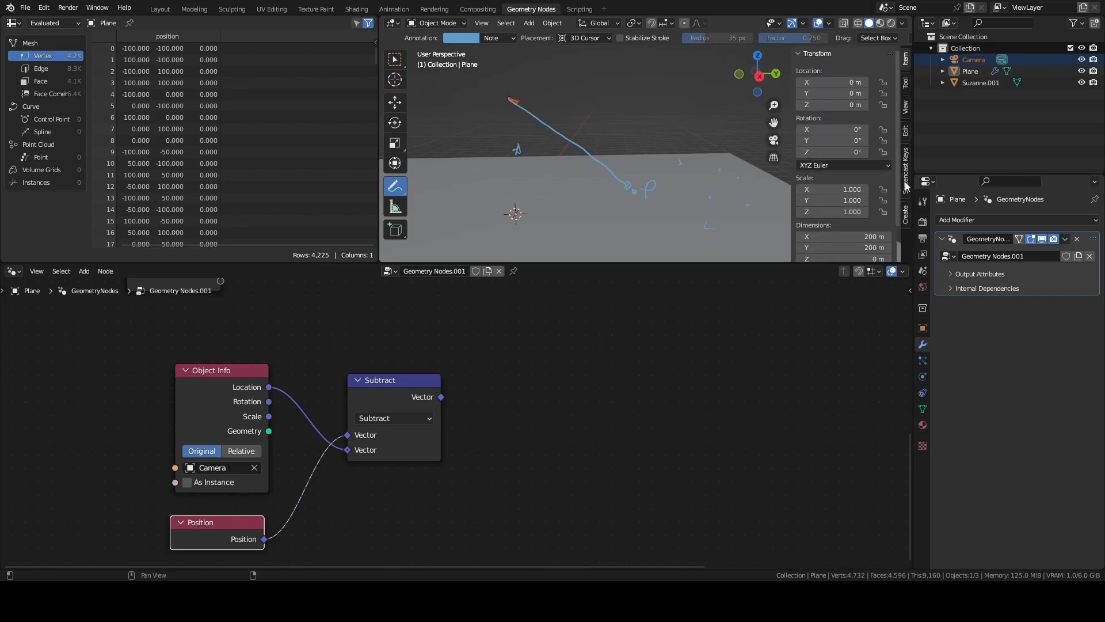
pyautogui.click(906, 107)
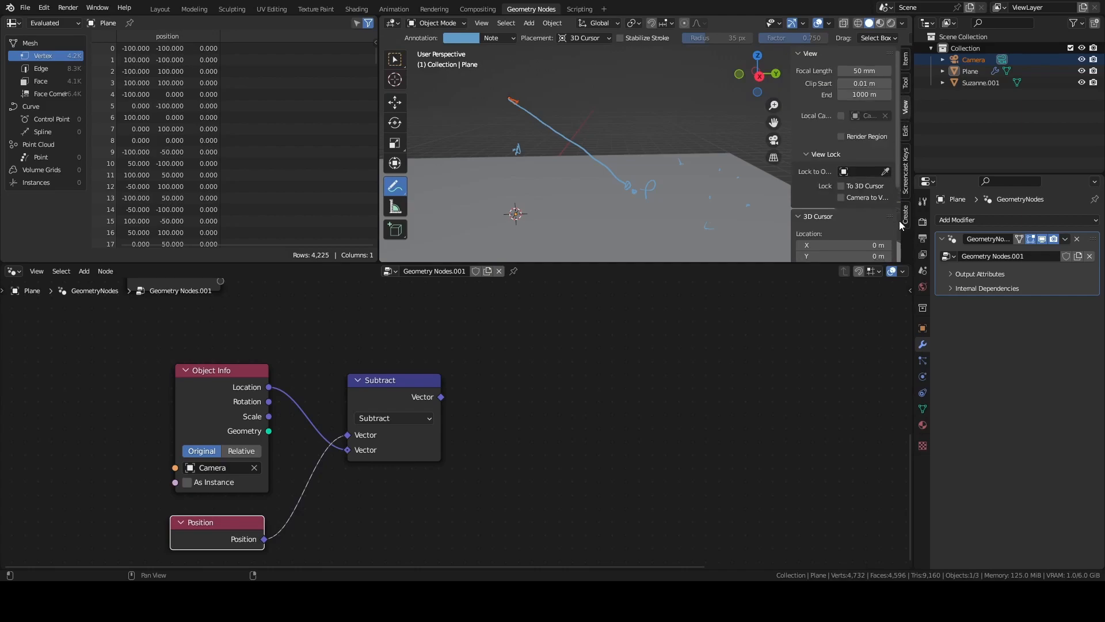
pyautogui.scroll(-5, 864, 230)
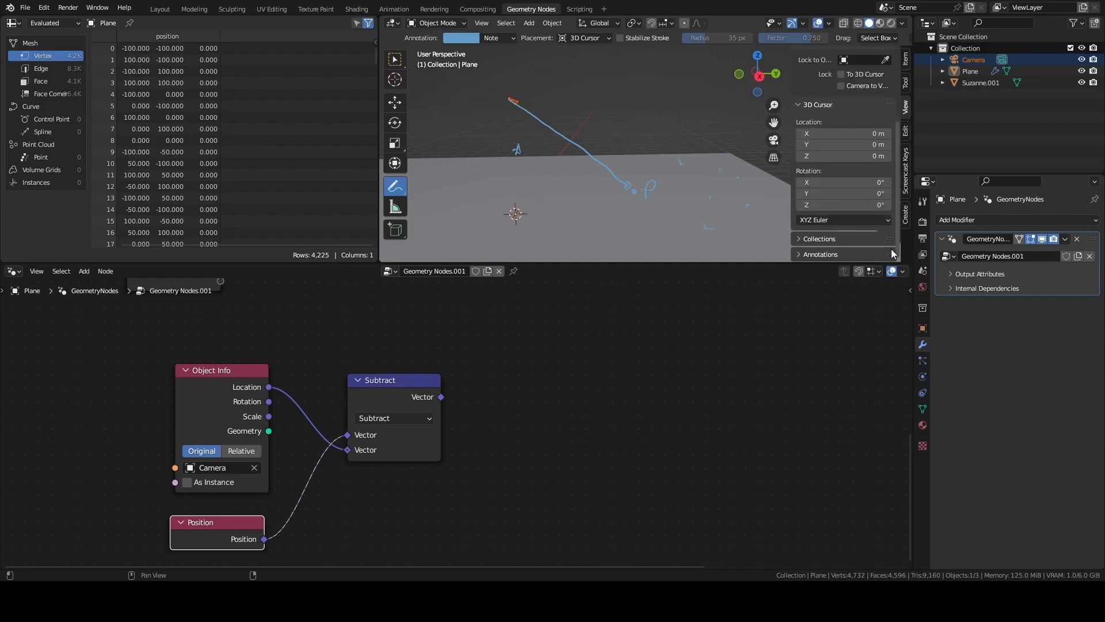
pyautogui.click(812, 254)
pyautogui.scroll(-5, 893, 244)
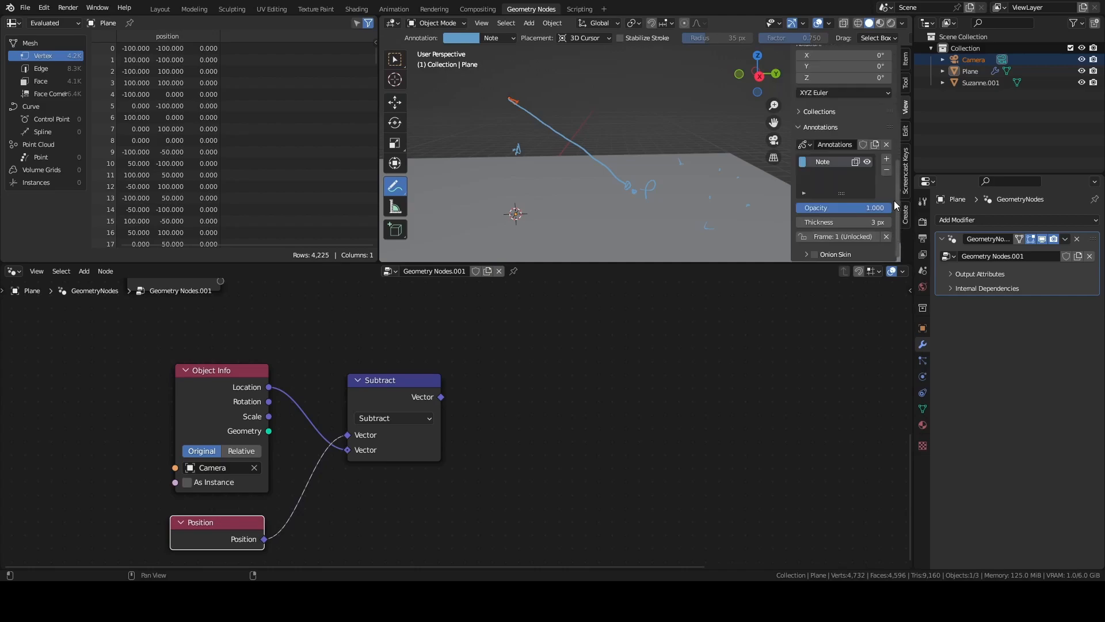
pyautogui.click(887, 170)
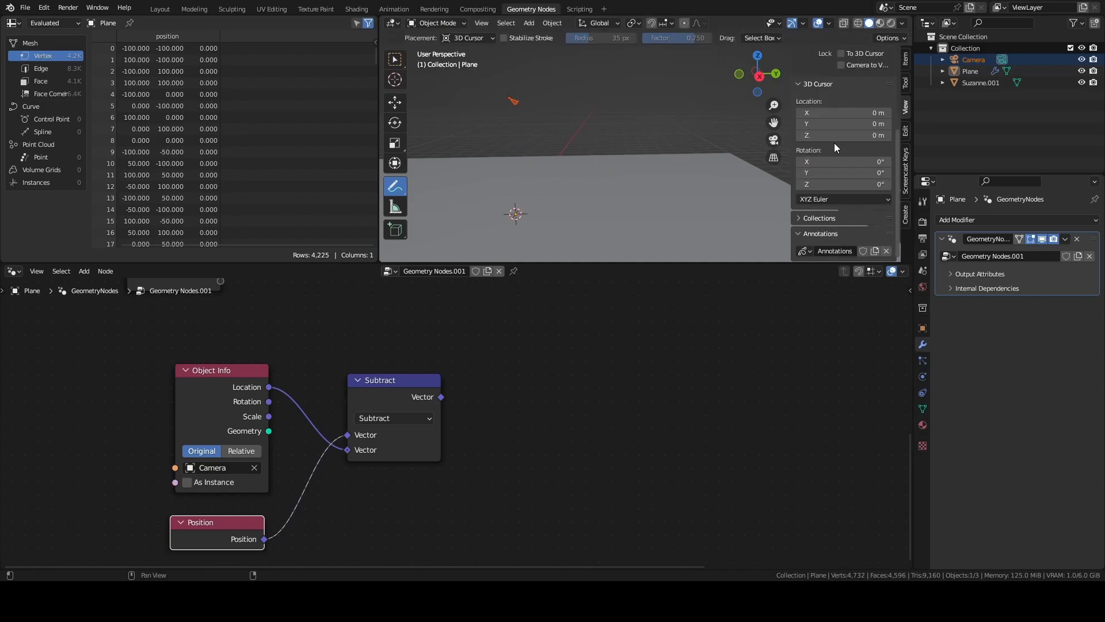
# - Add a Vector Rotate node after the Subtract node
pyautogui.scroll(-3, 382, 436)
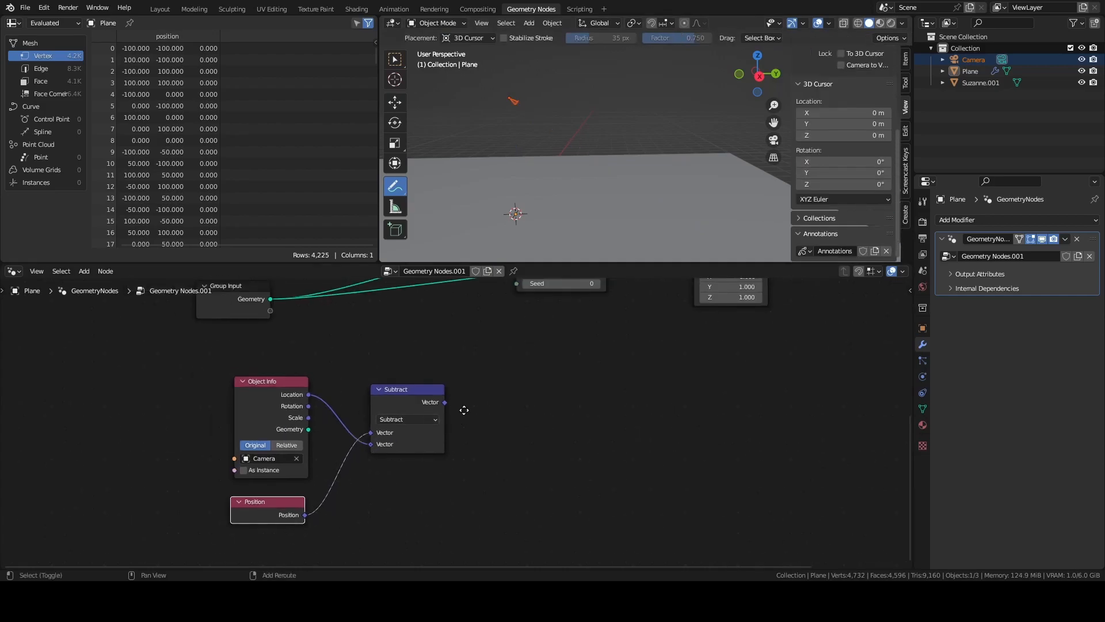
pyautogui.moveTo(461, 412); pyautogui.dragTo(491, 357, button='middle')
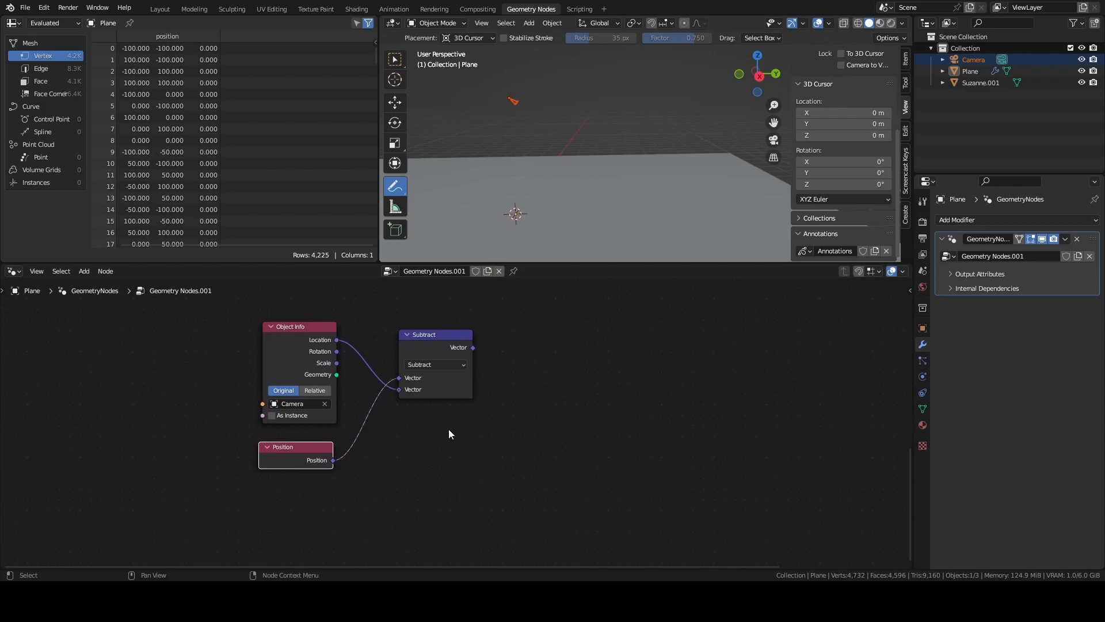
pyautogui.press('F3')
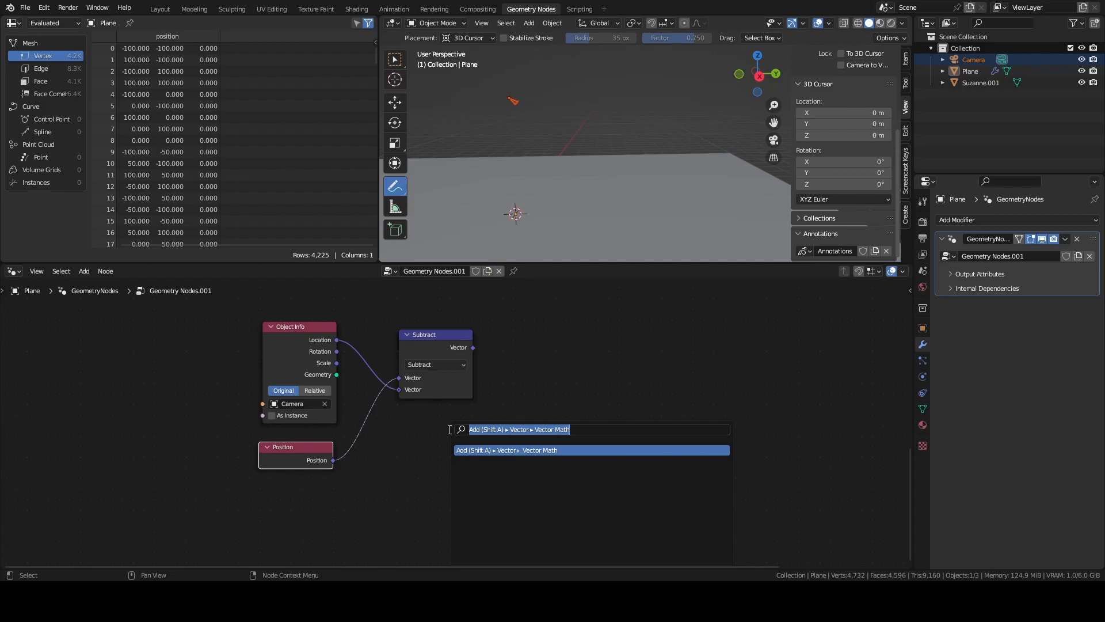
pyautogui.write('vector')
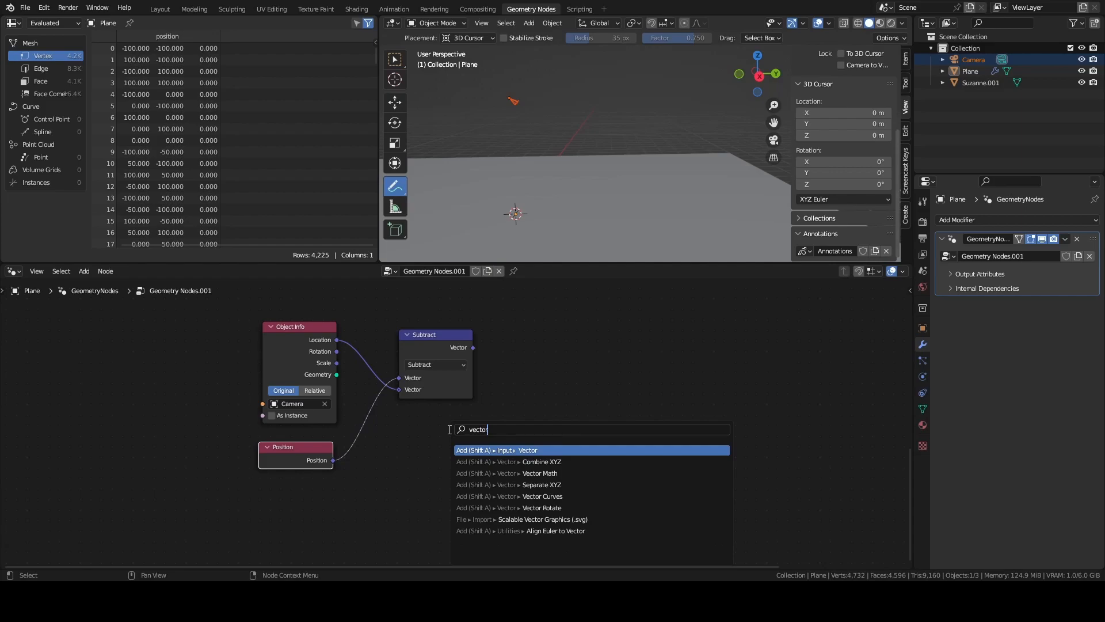
pyautogui.click(502, 508)
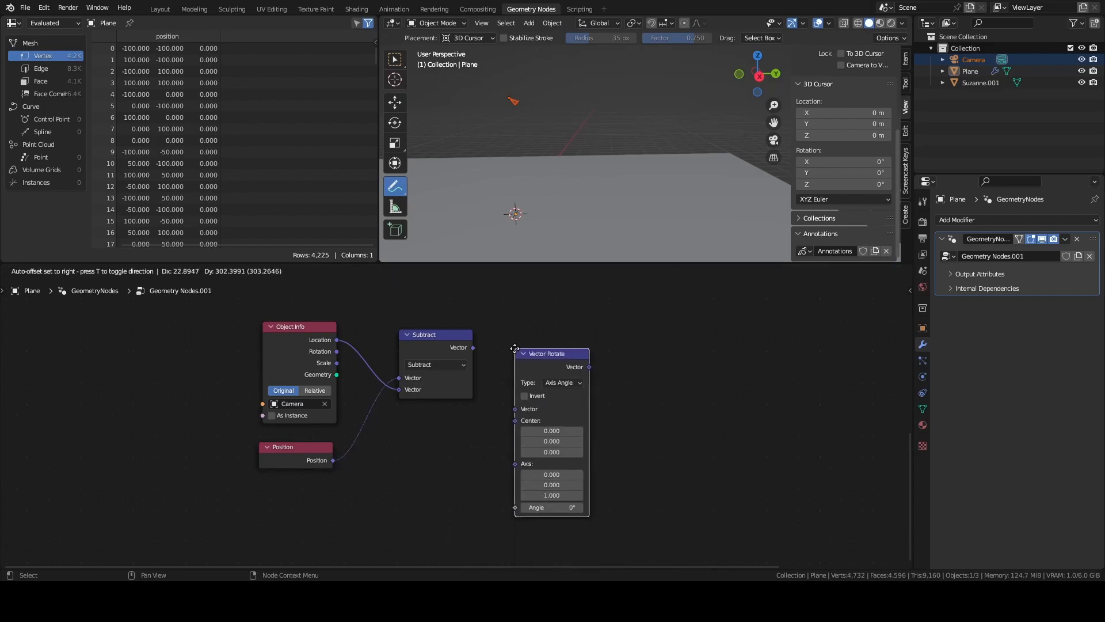
pyautogui.click(515, 348)
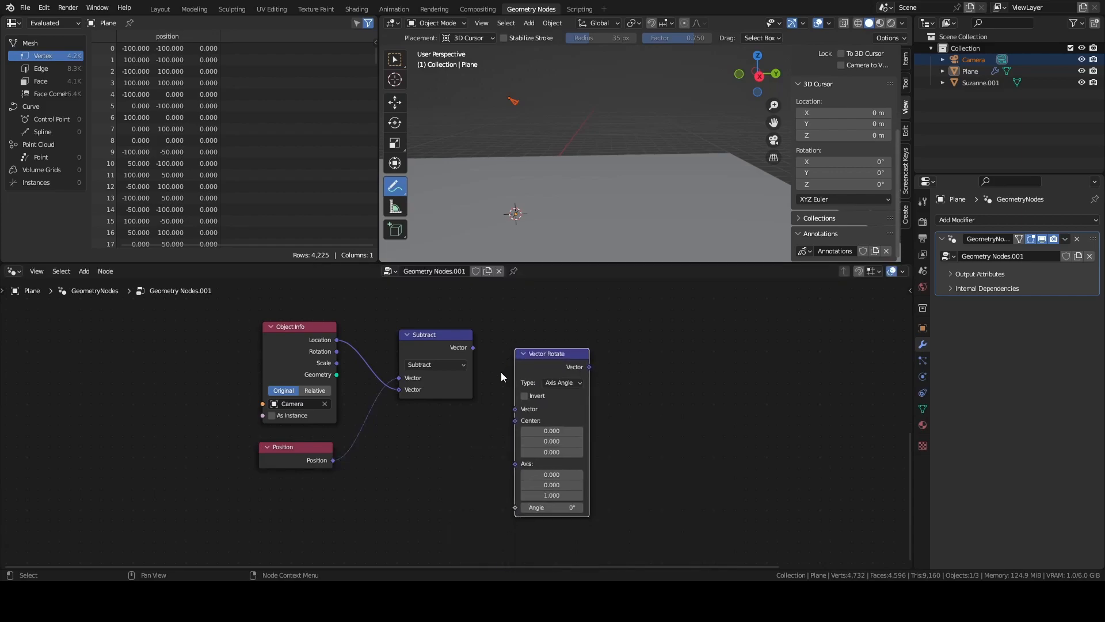
# - Set the Vector Rotate type to Euler and link the Subtract result to its Vector input
pyautogui.click(562, 382)
pyautogui.click(558, 440)
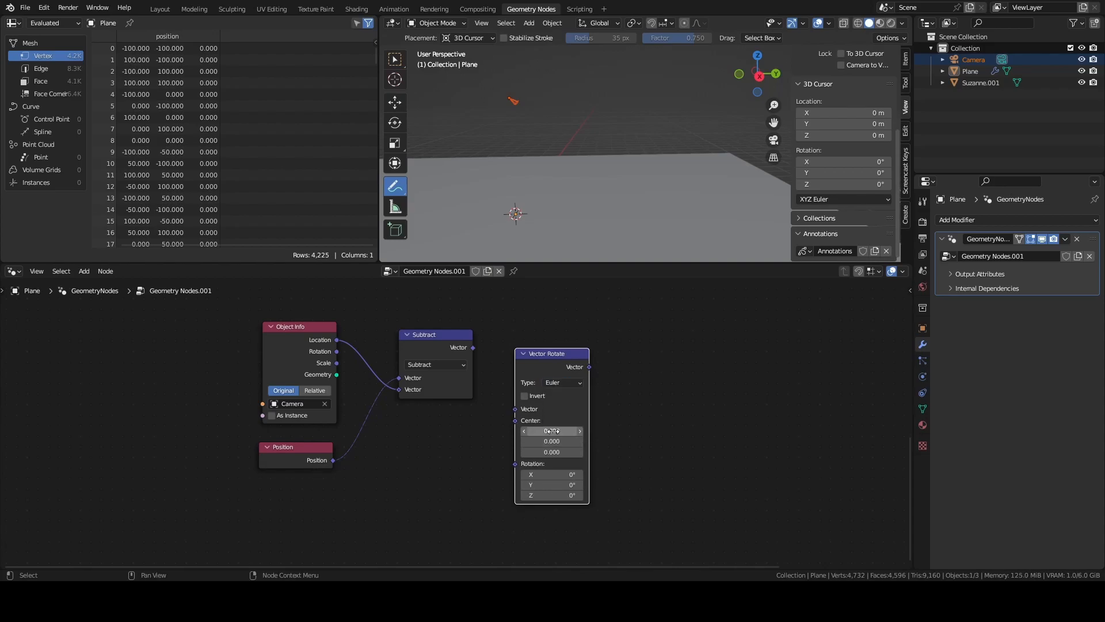
pyautogui.moveTo(472, 348); pyautogui.dragTo(482, 353)
pyautogui.moveTo(491, 405); pyautogui.dragTo(514, 413)
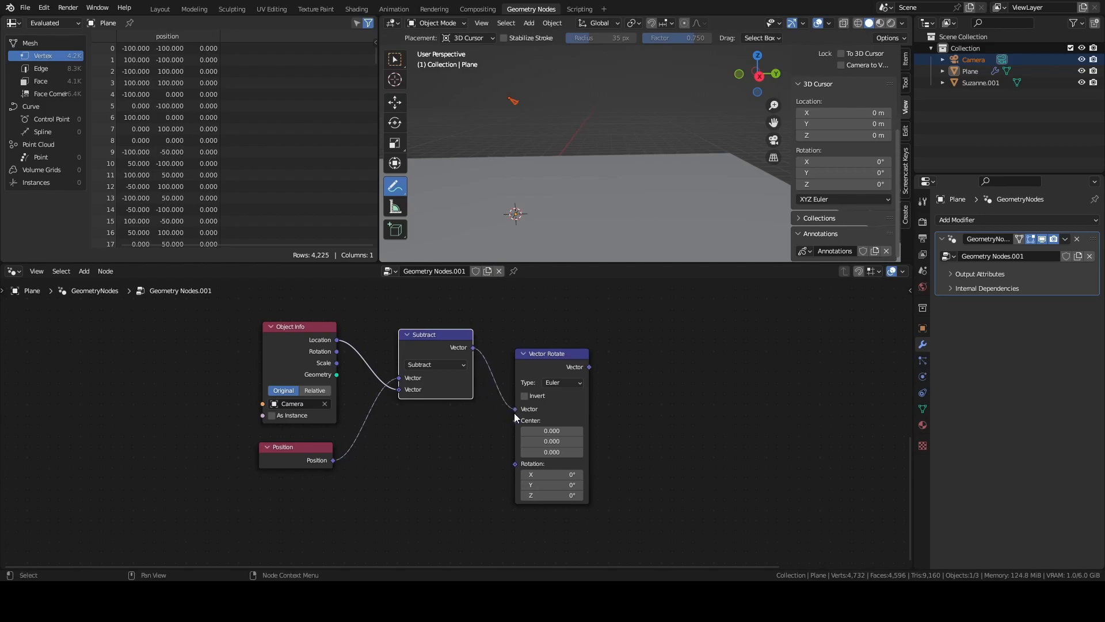
# - Link the camera Object Info's Rotation to the Vector Rotate's Rotation input and enable Invert
pyautogui.moveTo(336, 351); pyautogui.dragTo(513, 463)
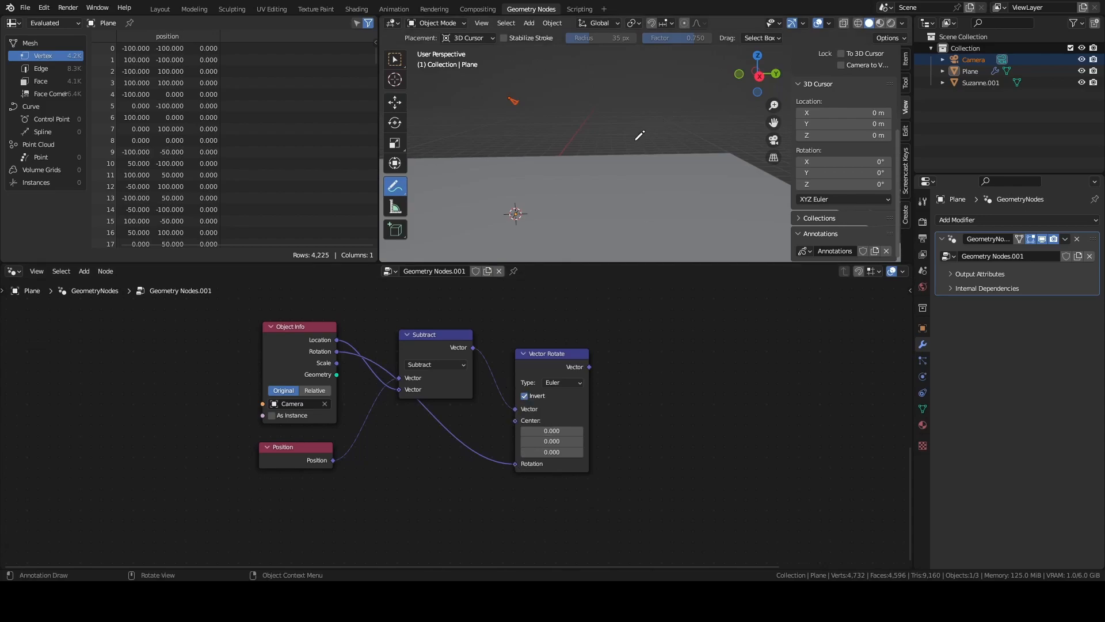
# - Maximize the 3D viewport, switch to the selection tool and show the camera's transform values
pyautogui.press('n')
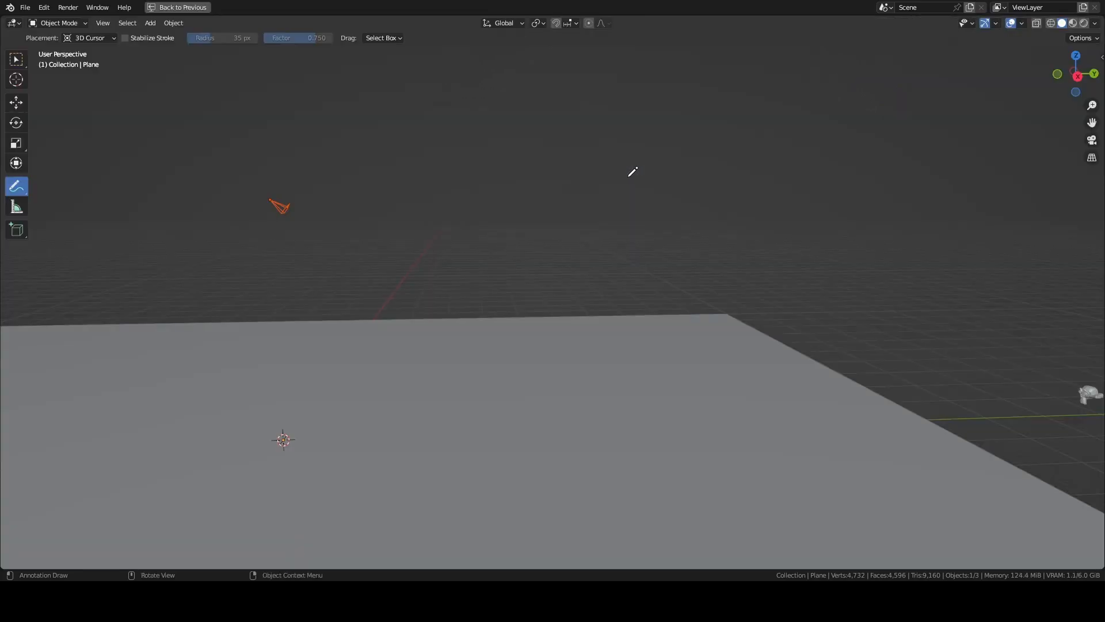
pyautogui.hotkey('ctrl', 'space')
pyautogui.click(15, 58)
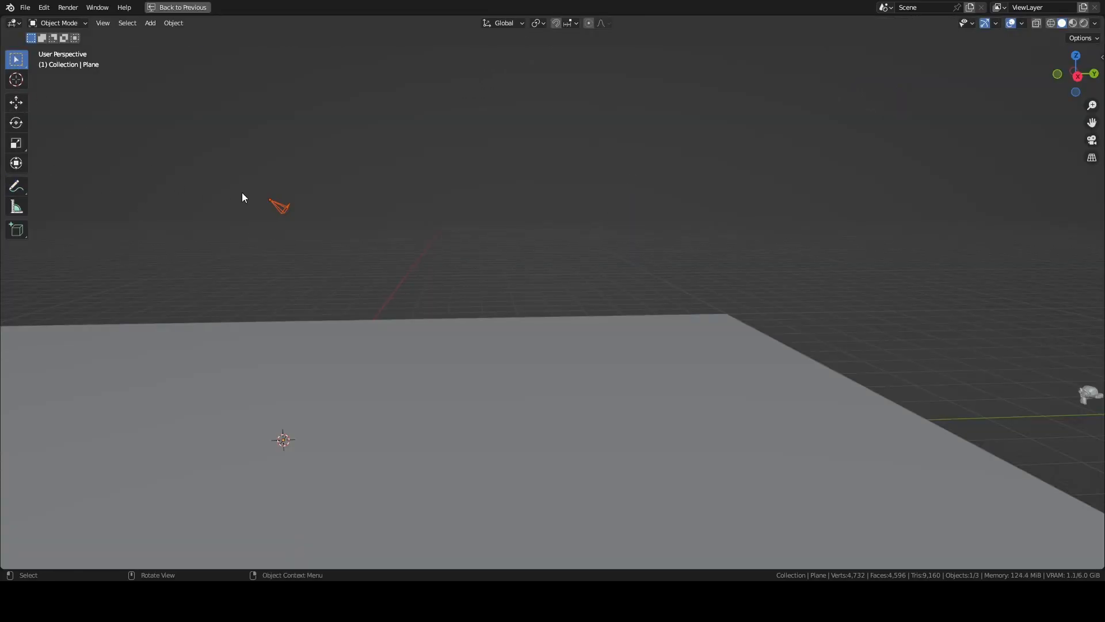
pyautogui.click(276, 209)
pyautogui.press('n')
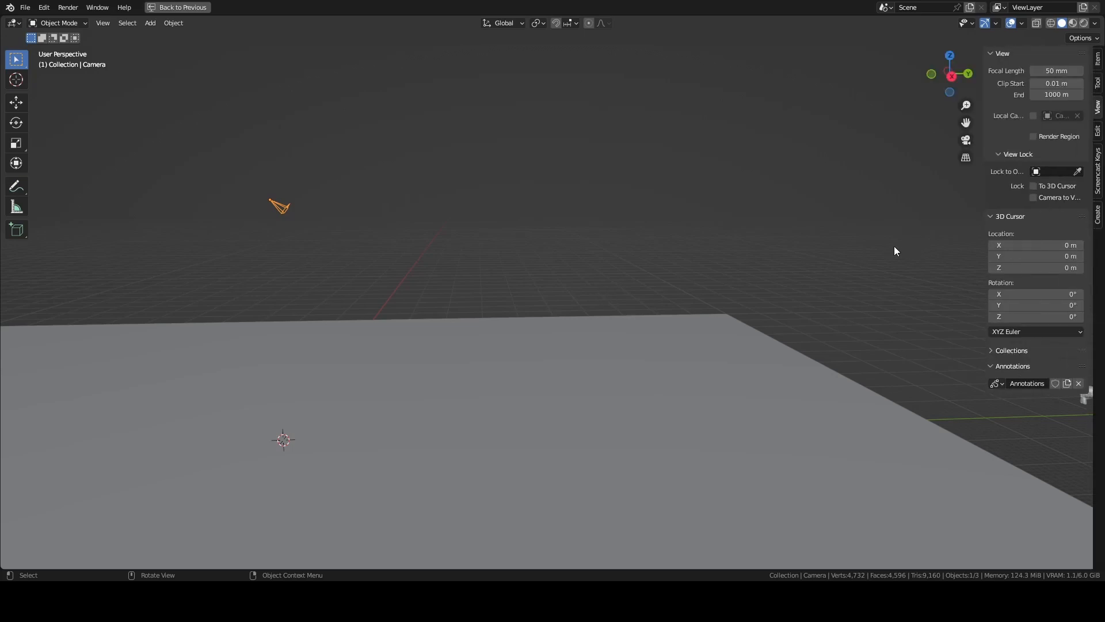
pyautogui.click(1098, 64)
pyautogui.click(1016, 130)
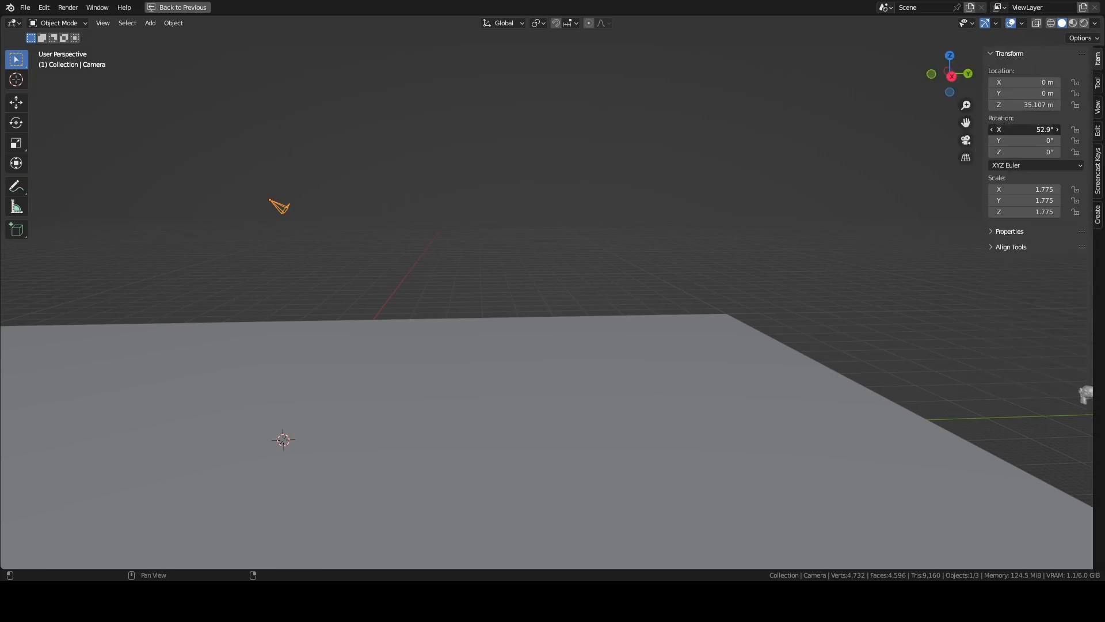
# - Set the camera's X, Y and Z rotation to 0°
pyautogui.moveTo(1016, 130)
pyautogui.mouseDown()
pyautogui.moveTo(1031, 130)
pyautogui.moveTo(1030, 152)
pyautogui.moveTo(1022, 128)
pyautogui.moveTo(1022, 141)
pyautogui.moveTo(1034, 141)
pyautogui.moveTo(996, 132)
pyautogui.moveTo(1025, 142)
pyautogui.moveTo(1025, 132)
pyautogui.mouseUp()
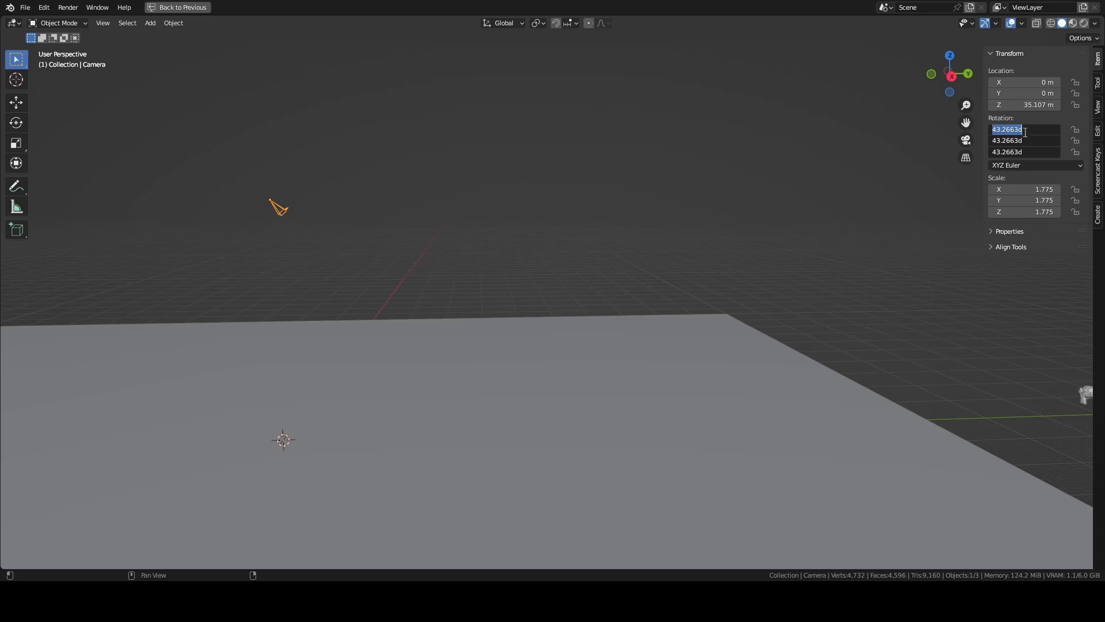
pyautogui.write('0')
pyautogui.press('Return')
pyautogui.moveTo(282, 257); pyautogui.dragTo(564, 306, button='middle')
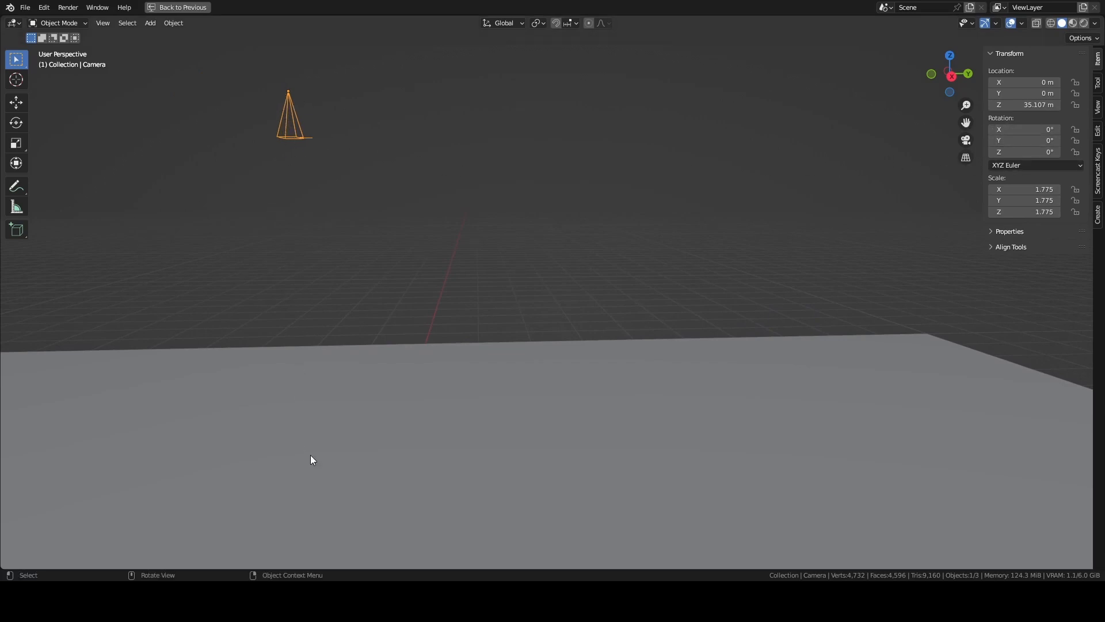
pyautogui.moveTo(506, 363); pyautogui.dragTo(461, 374, button='middle')
# - Undo the camera's rotation reset and return the 3D viewport to the full workspace layout
pyautogui.hotkey('ctrl', 'z')
pyautogui.scroll(-5, 572, 275)
pyautogui.scroll(-1, 571, 308)
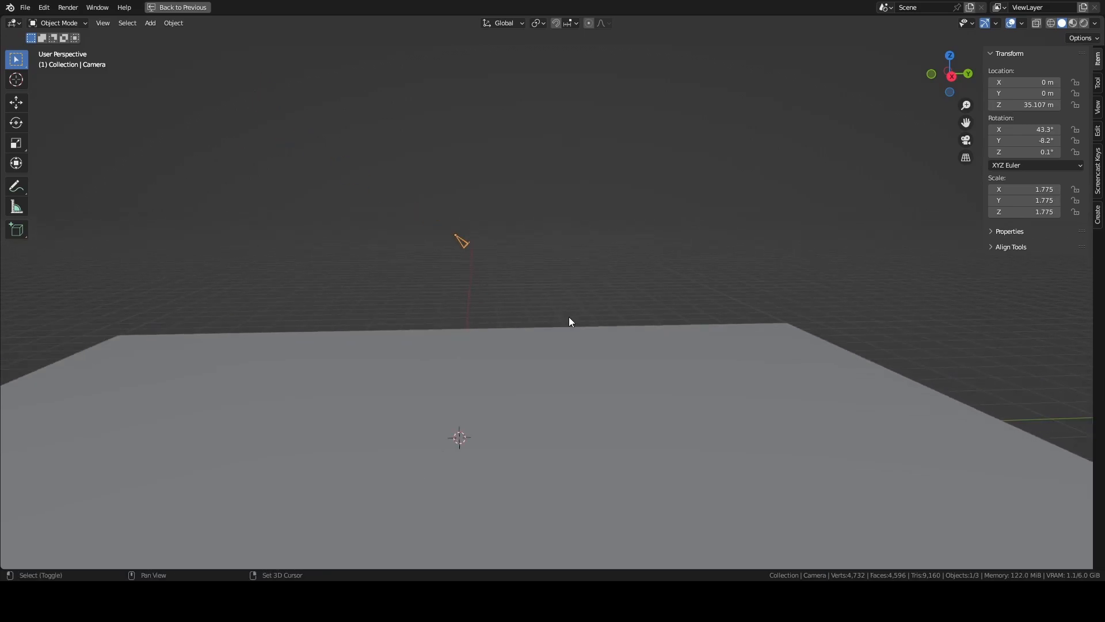
pyautogui.keyDown('shift'); pyautogui.moveTo(569, 317); pyautogui.dragTo(578, 264, button='middle'); pyautogui.keyUp('shift')
pyautogui.hotkey('ctrl', 'space')
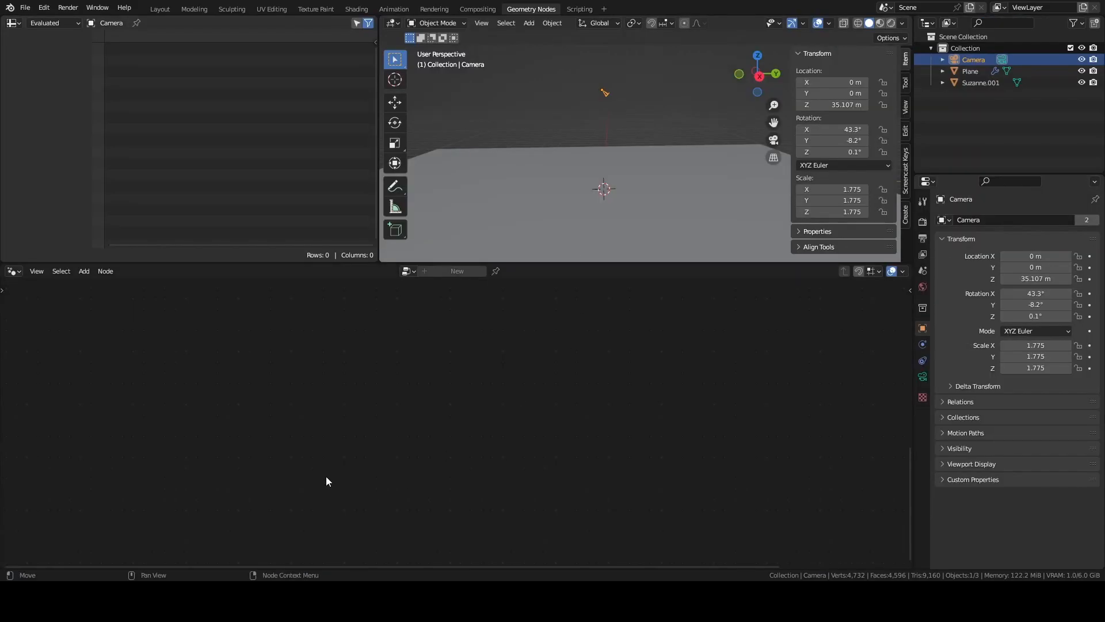
# - Select the plane plus the camera as active object in the maximized viewport, and set the pivot point to the active element
pyautogui.click(605, 199)
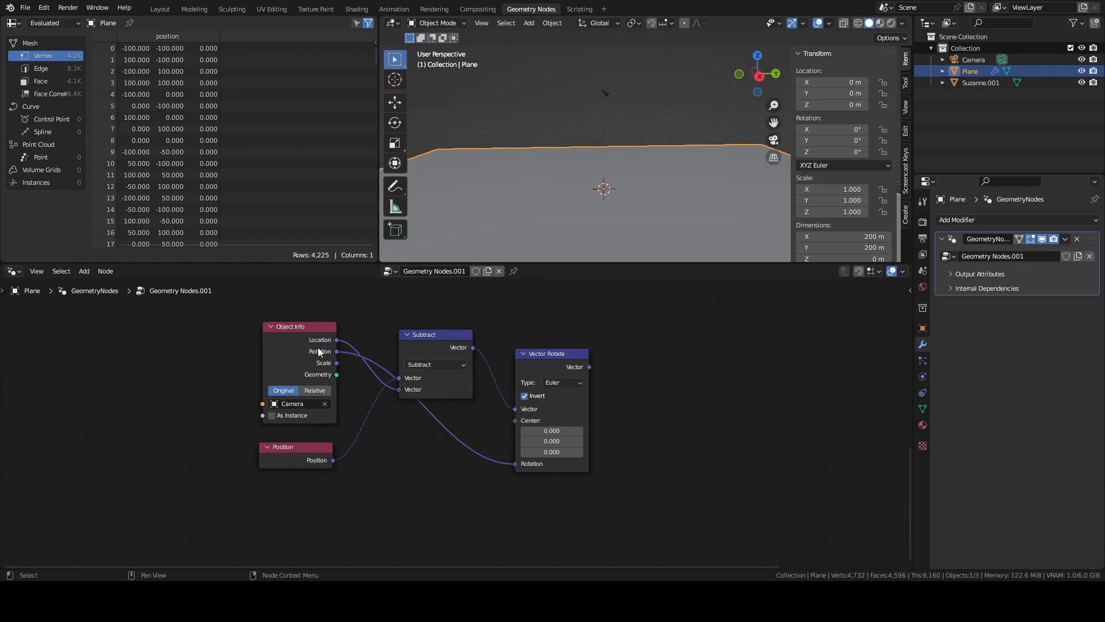
pyautogui.hotkey('ctrl', 'space')
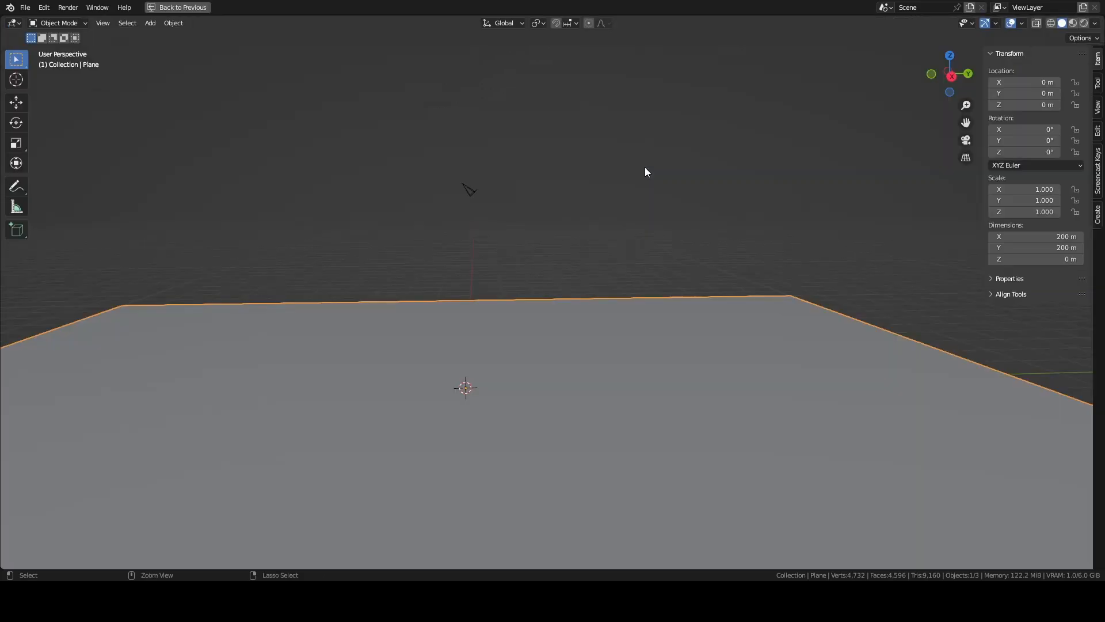
pyautogui.keyDown('shift'); pyautogui.click(471, 190); pyautogui.keyUp('shift')
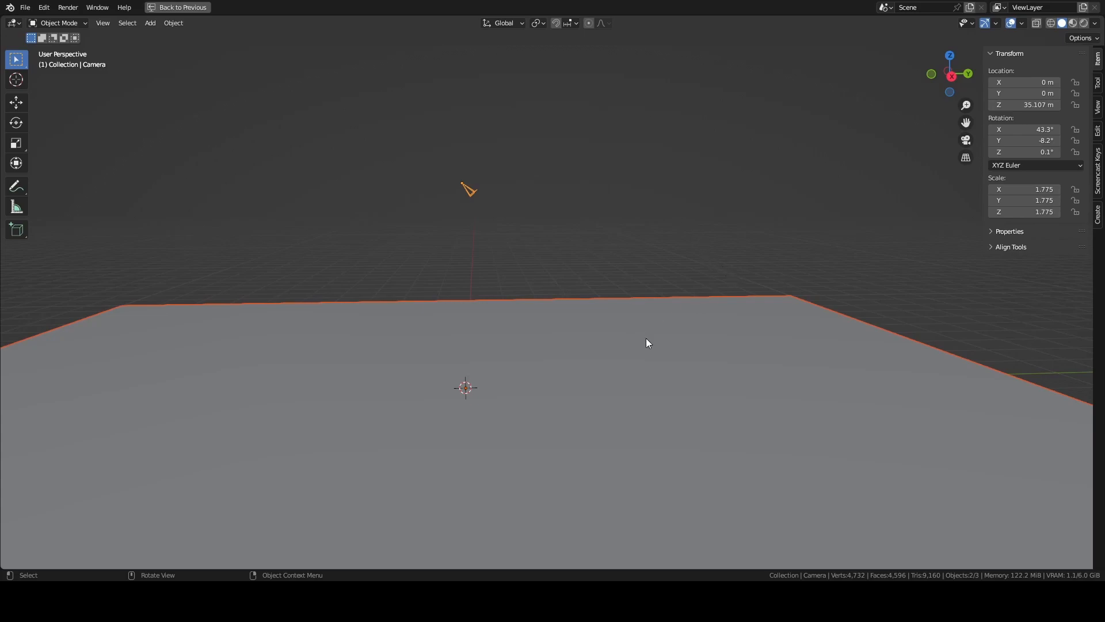
pyautogui.hotkey('ctrl', 'z')
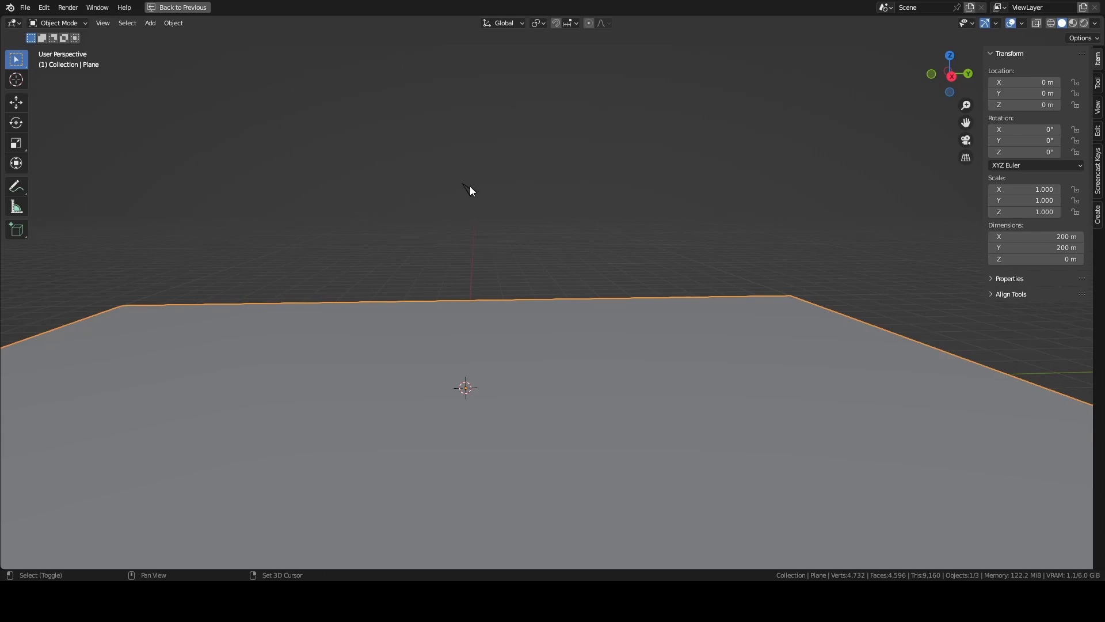
pyautogui.keyDown('shift'); pyautogui.click(471, 187); pyautogui.keyUp('shift')
pyautogui.click(502, 23)
pyautogui.click(539, 23)
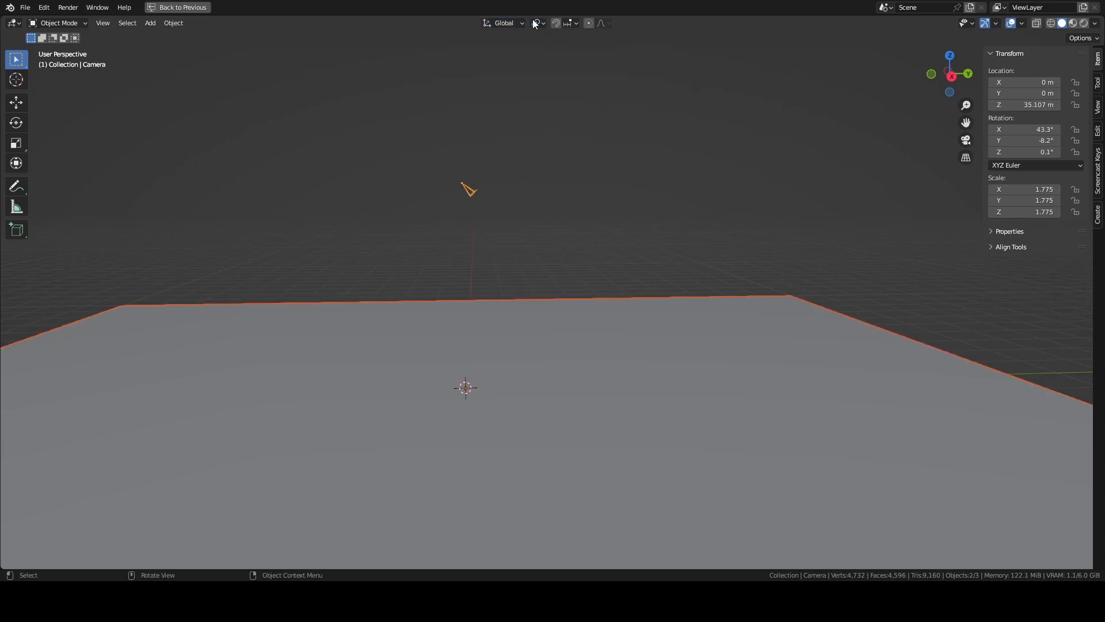
pyautogui.click(551, 86)
# - Rotate the plane and camera together about -43.6° along the global X axis, pivoting on the camera
pyautogui.press('r')
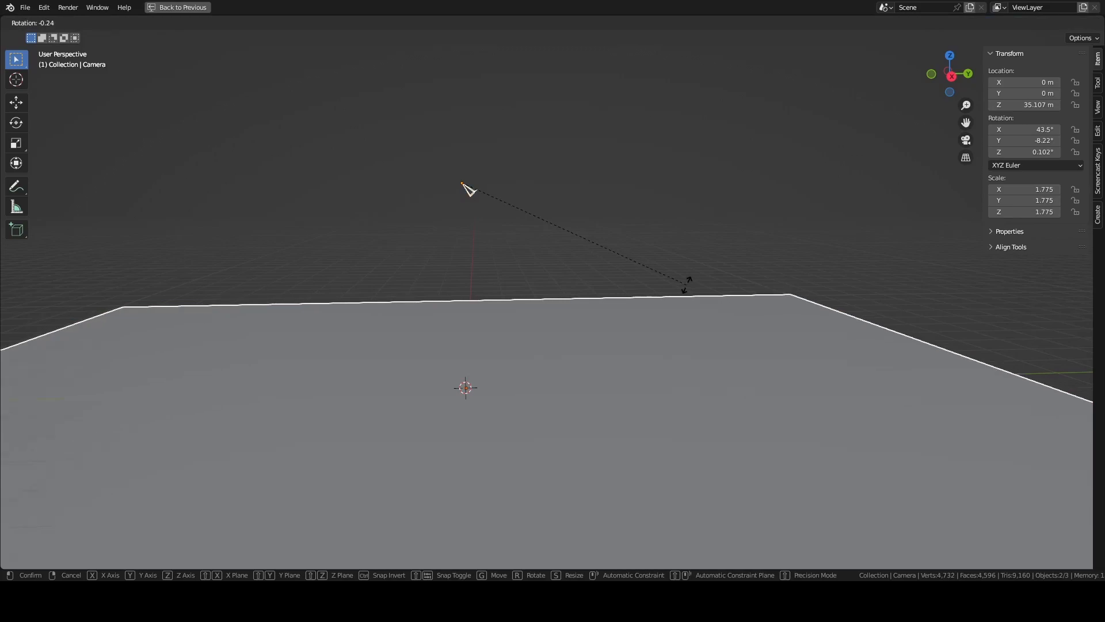
pyautogui.press('x')
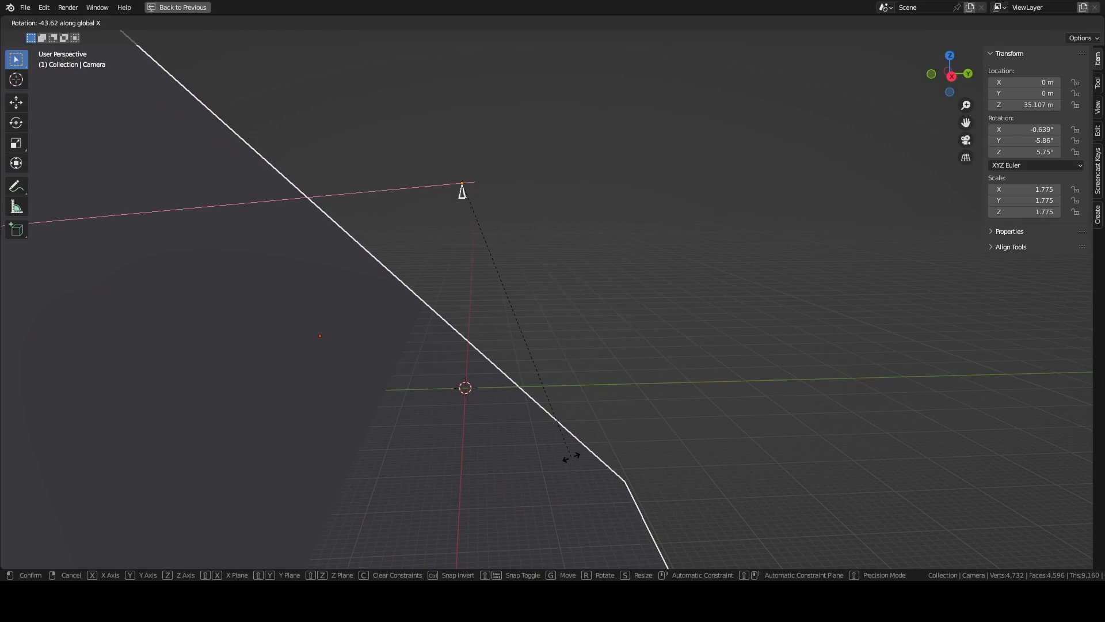
pyautogui.click(572, 460)
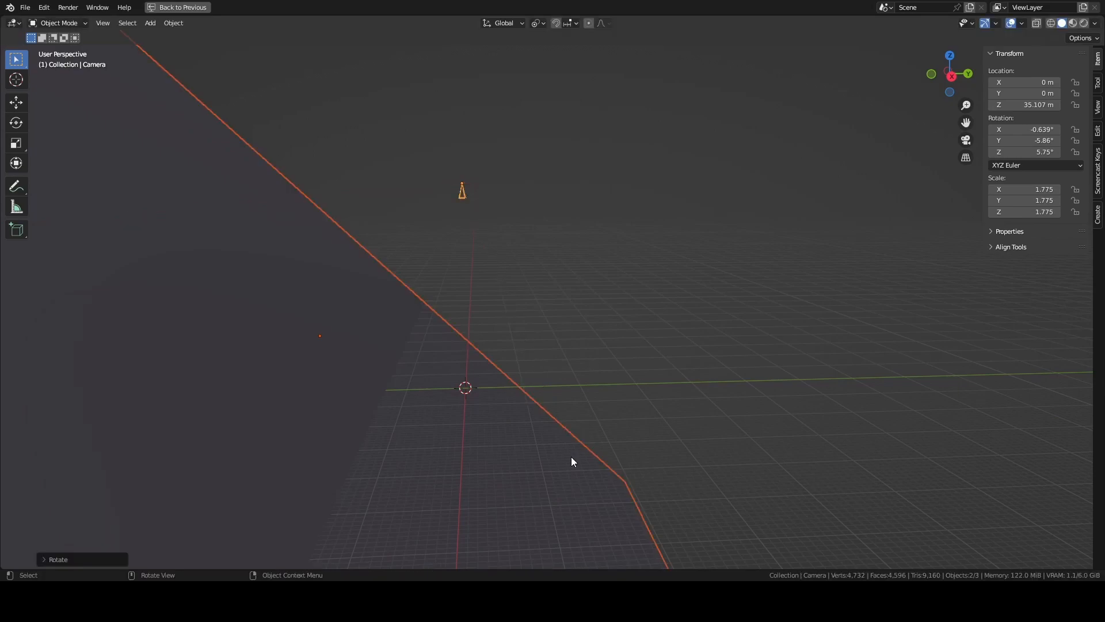
pyautogui.moveTo(568, 304); pyautogui.dragTo(541, 326, button='middle')
pyautogui.scroll(1, 541, 326)
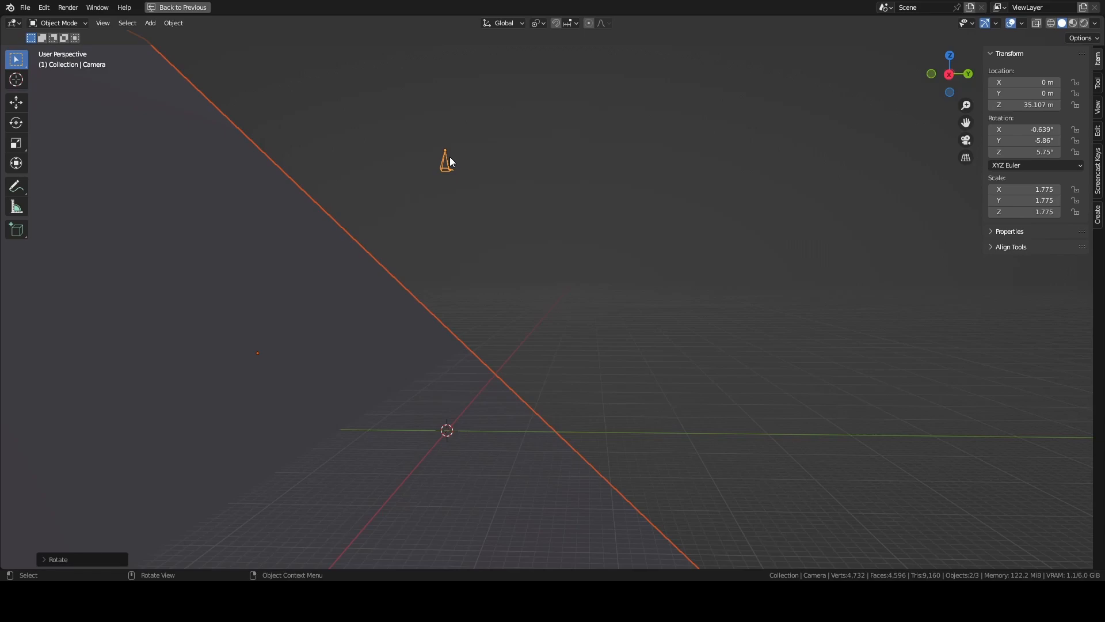
# - Set the Y and Z rotation of the camera to 0° and check its alignment with the plane from the top view
pyautogui.click(947, 58)
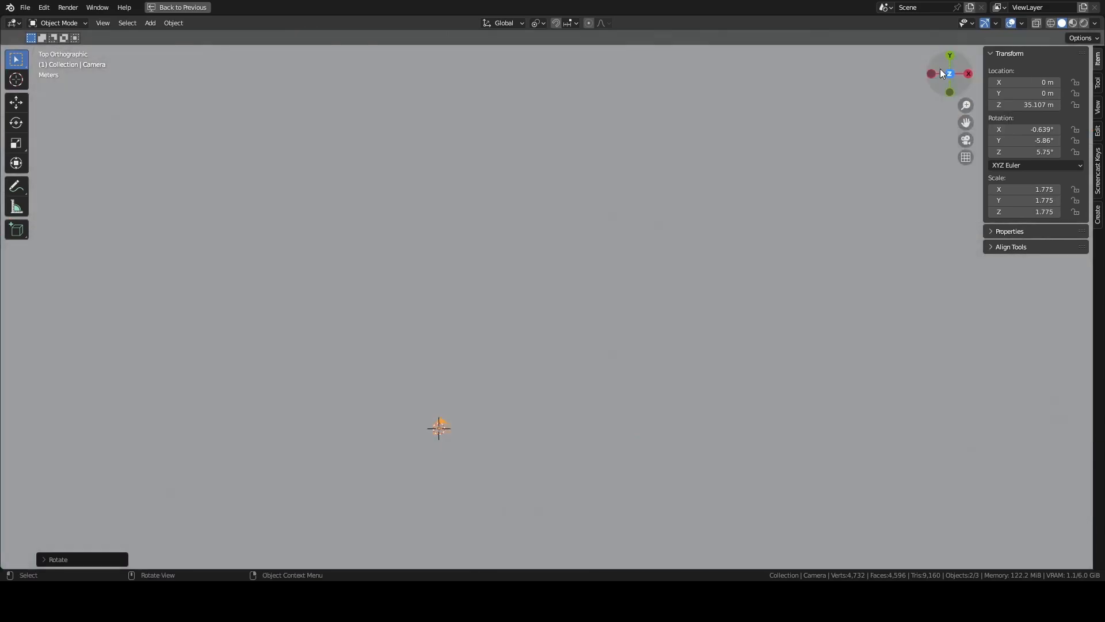
pyautogui.scroll(5, 573, 300)
pyautogui.keyDown('shift'); pyautogui.moveTo(557, 364); pyautogui.dragTo(579, 325, button='middle'); pyautogui.keyUp('shift')
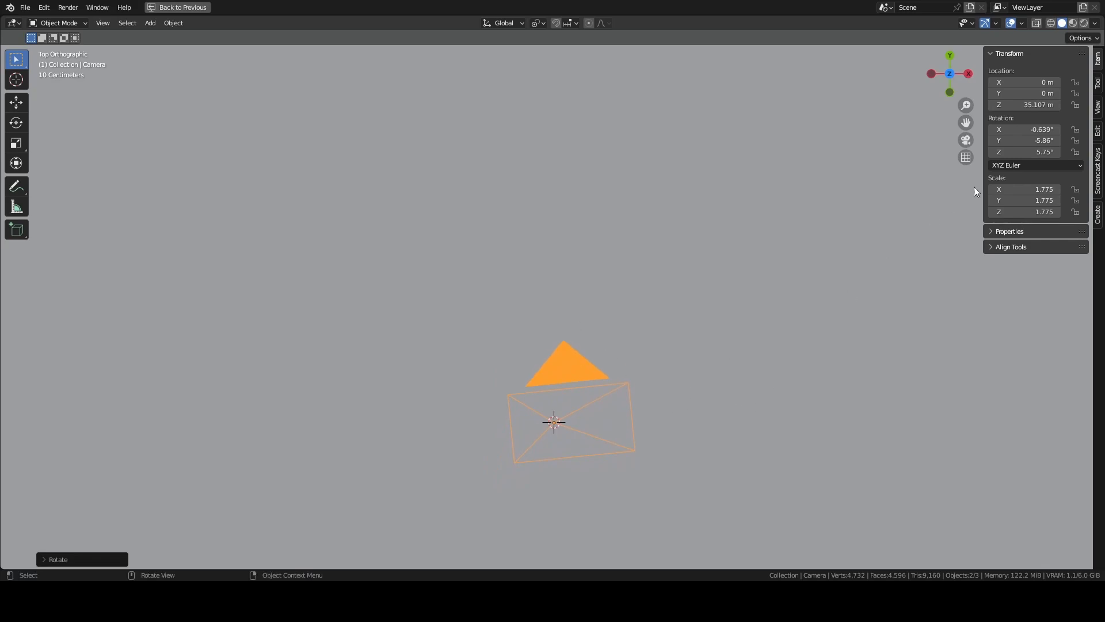
pyautogui.moveTo(1035, 141); pyautogui.dragTo(1035, 152)
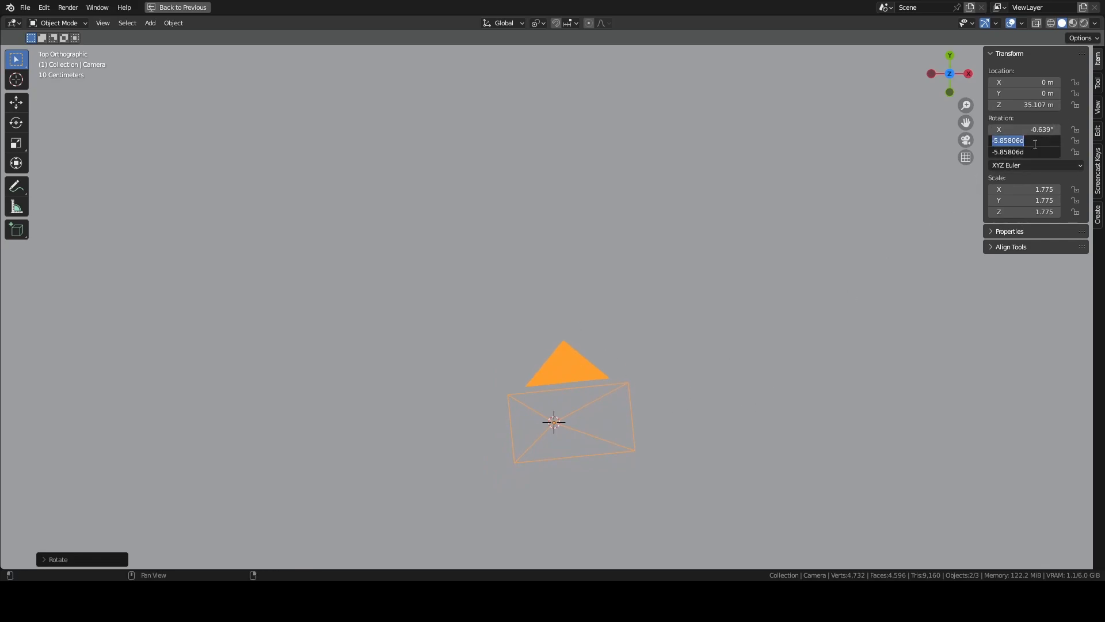
pyautogui.write('0')
pyautogui.press('Return')
pyautogui.scroll(-3, 607, 420)
pyautogui.scroll(6, 607, 422)
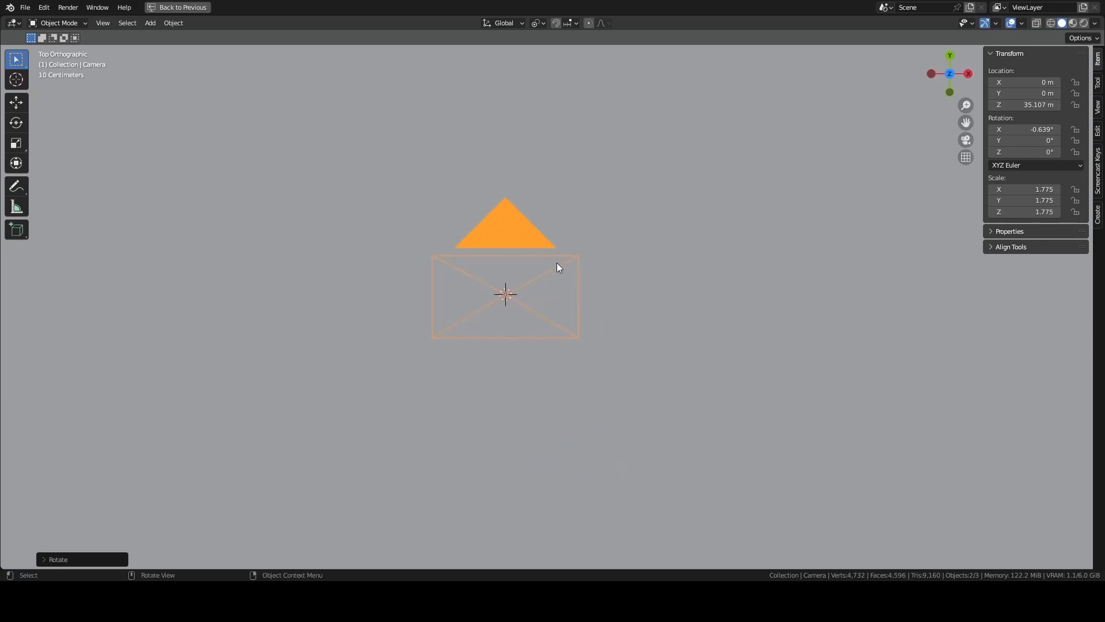
pyautogui.keyDown('shift'); pyautogui.moveTo(546, 252); pyautogui.dragTo(559, 272, button='middle'); pyautogui.keyUp('shift')
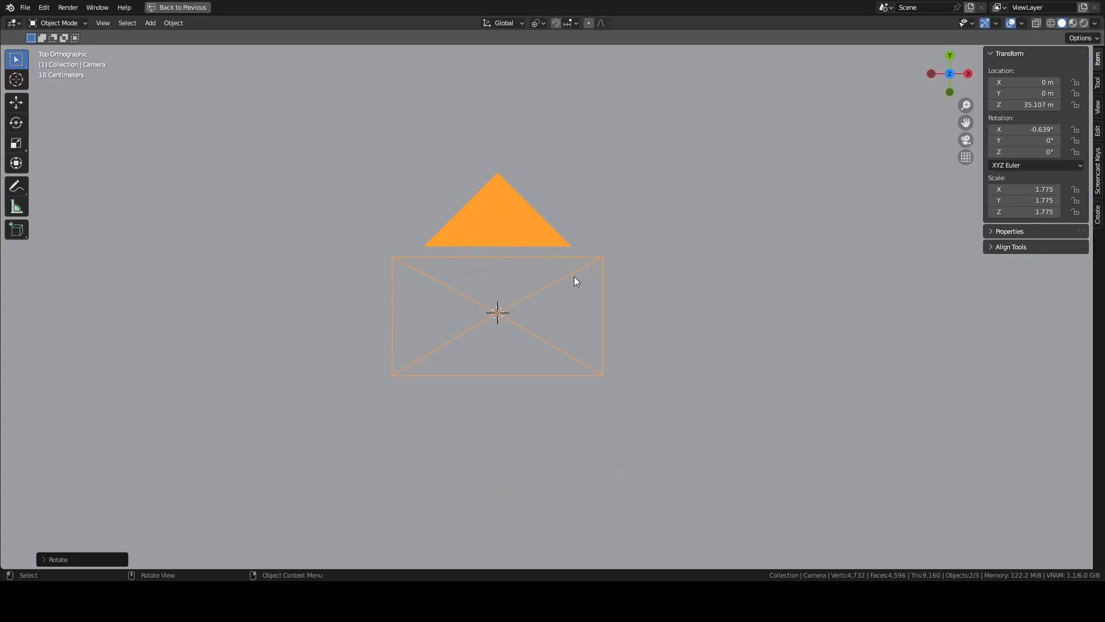
pyautogui.scroll(-10, 576, 280)
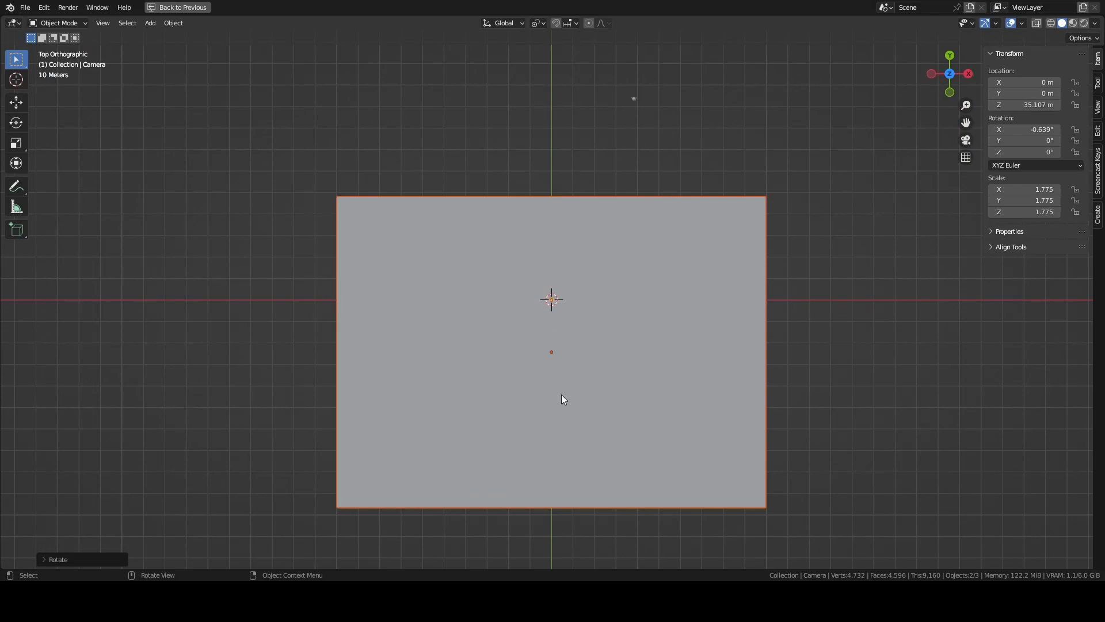
pyautogui.moveTo(727, 385); pyautogui.dragTo(701, 445, button='middle')
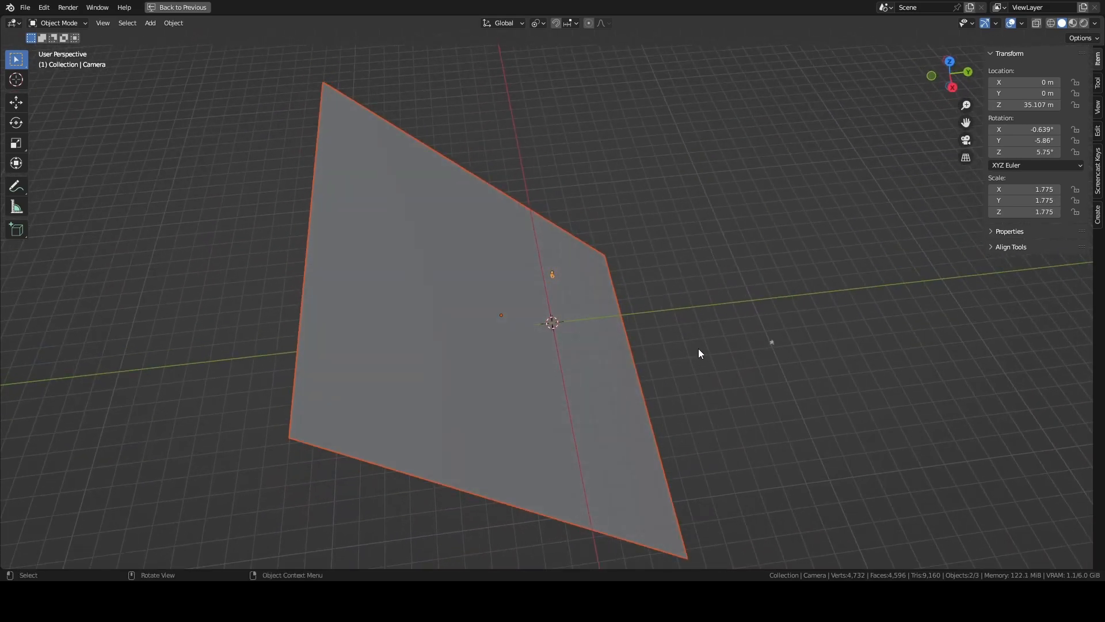
# - Undo the rotations of the camera and plane, and restore the full workspace layout
pyautogui.hotkey('ctrl', 'z')
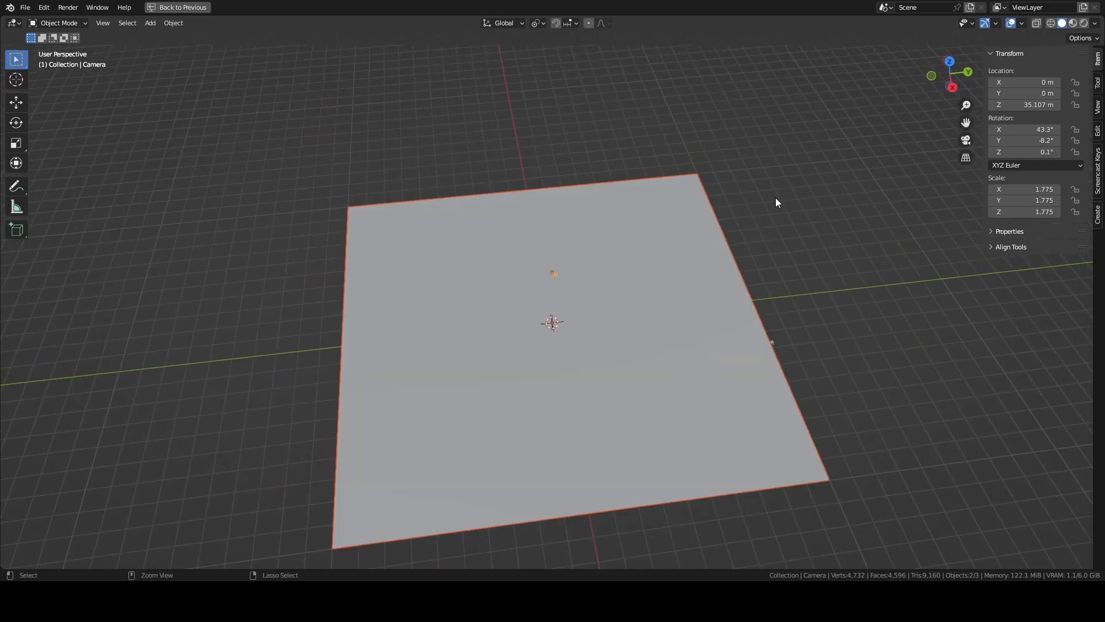
pyautogui.hotkey('ctrl', 'space')
pyautogui.moveTo(652, 176); pyautogui.dragTo(592, 162, button='middle')
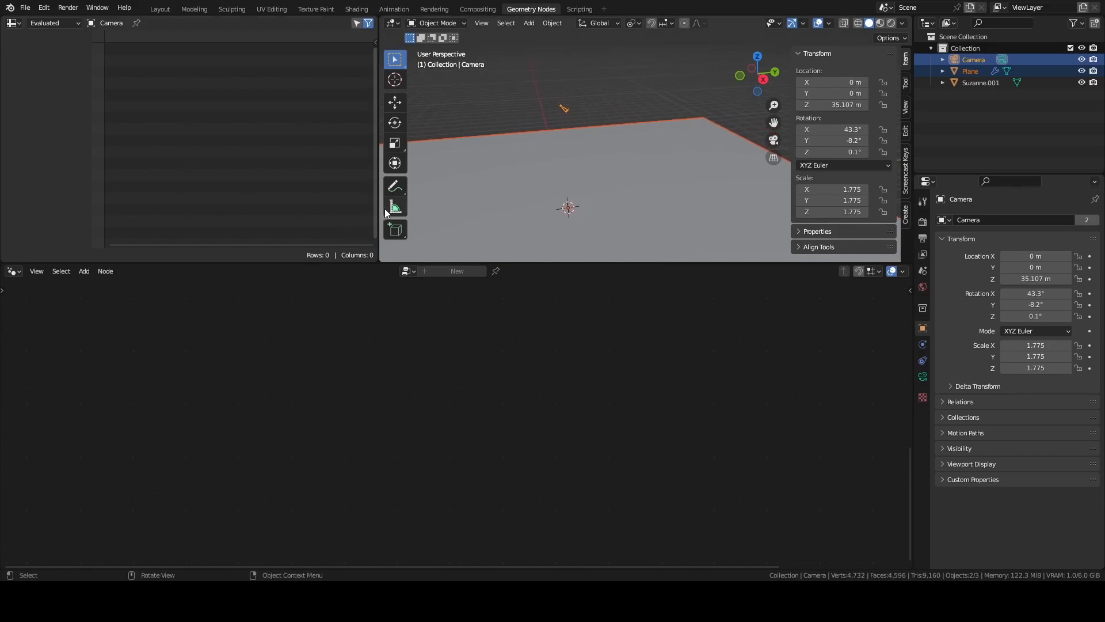
# - Turn the spreadsheet area into an enlarged Image Editor showing the pn.jpg image
pyautogui.moveTo(378, 208); pyautogui.dragTo(459, 208)
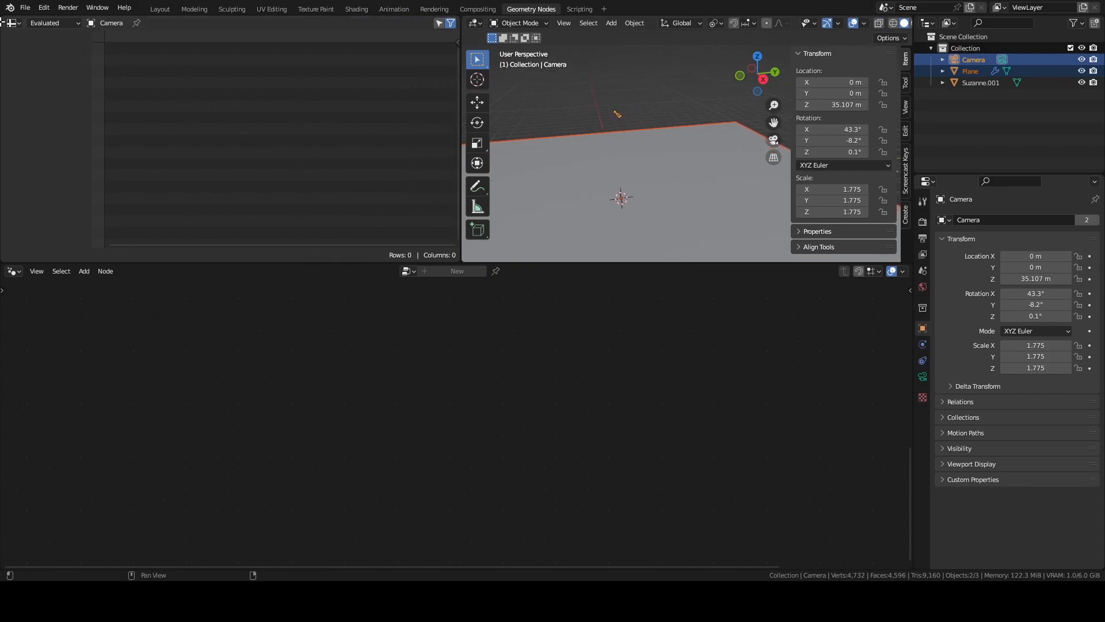
pyautogui.click(11, 23)
pyautogui.click(34, 68)
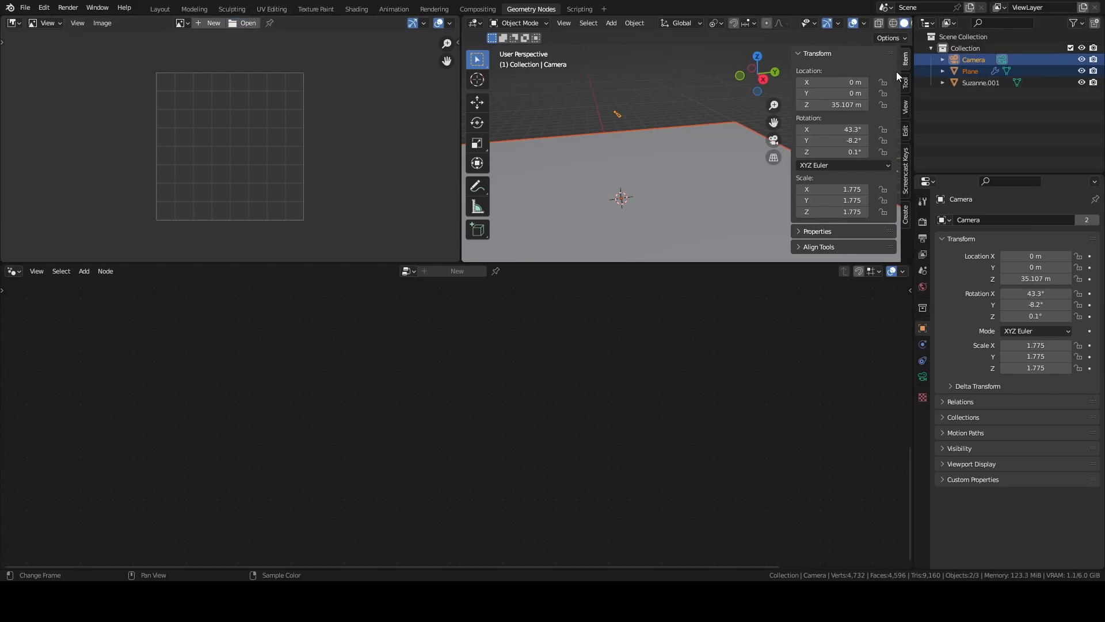
pyautogui.click(182, 23)
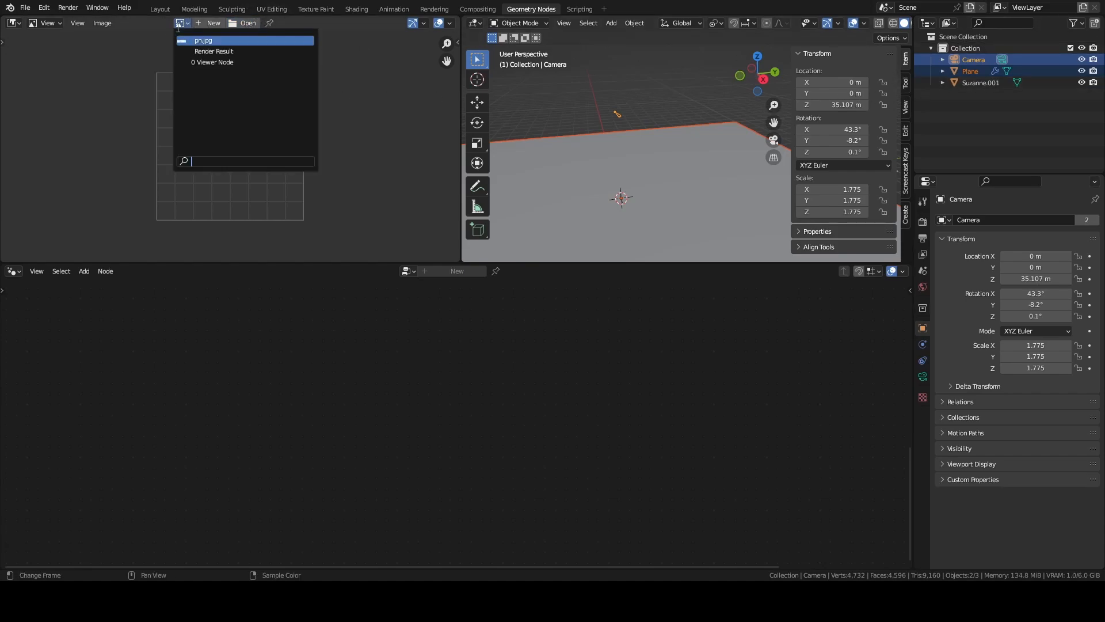
pyautogui.click(205, 41)
pyautogui.moveTo(145, 172); pyautogui.dragTo(290, 174, button='middle')
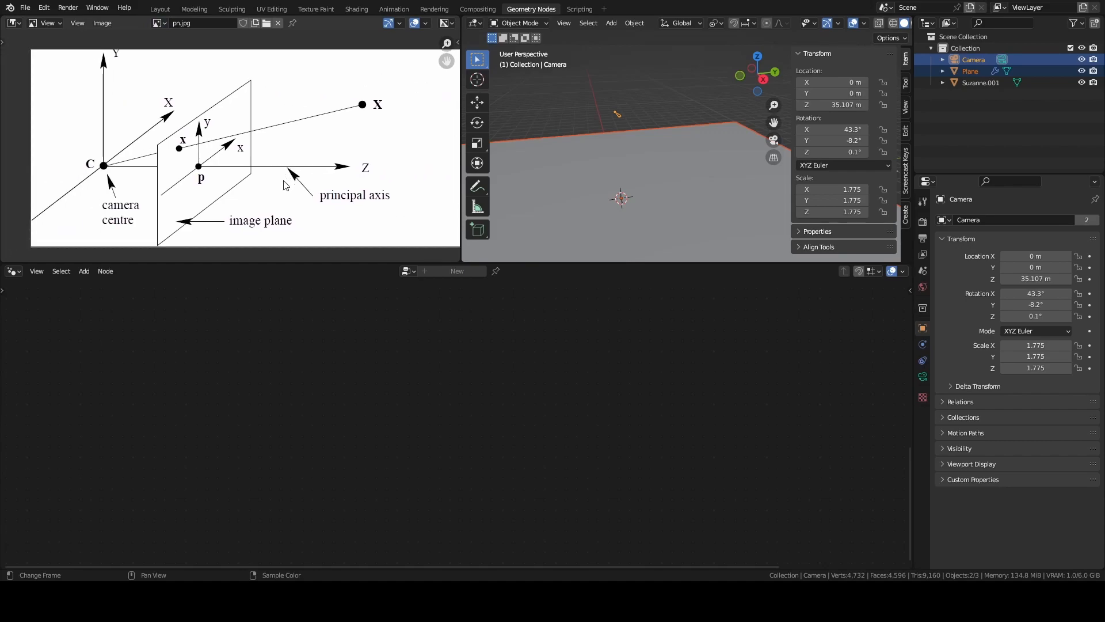
pyautogui.moveTo(515, 263); pyautogui.dragTo(506, 362)
pyautogui.moveTo(459, 318); pyautogui.dragTo(560, 317)
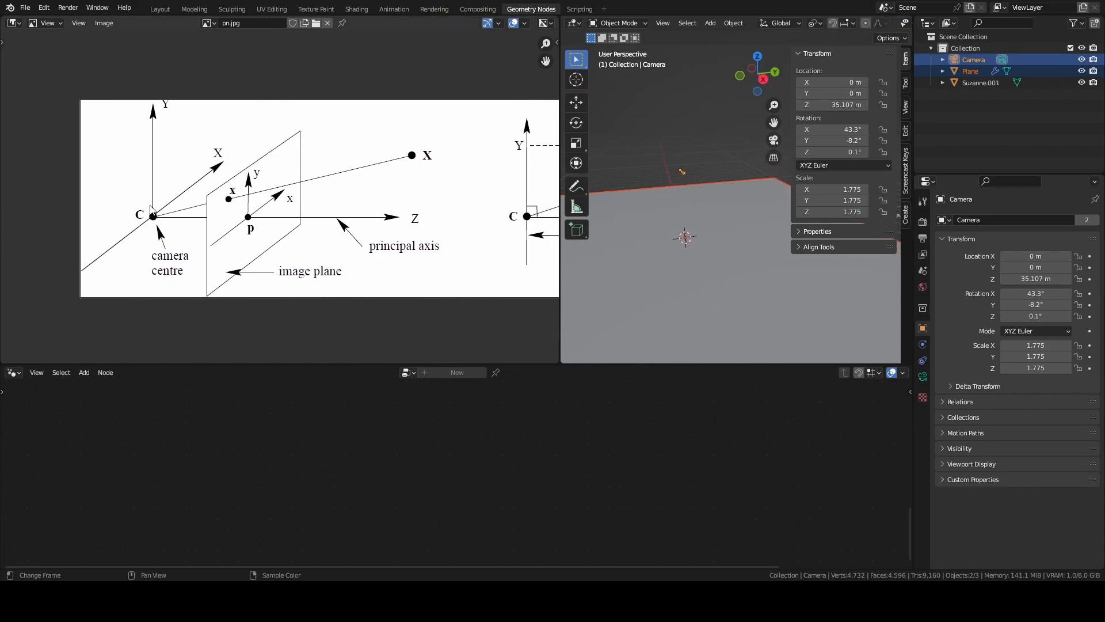
# - Annotate the diagram with circles around camera centre C and the Z label, plus a line along the principal axis
pyautogui.press('t')
pyautogui.click(16, 64)
pyautogui.moveTo(152, 212); pyautogui.dragTo(418, 205)
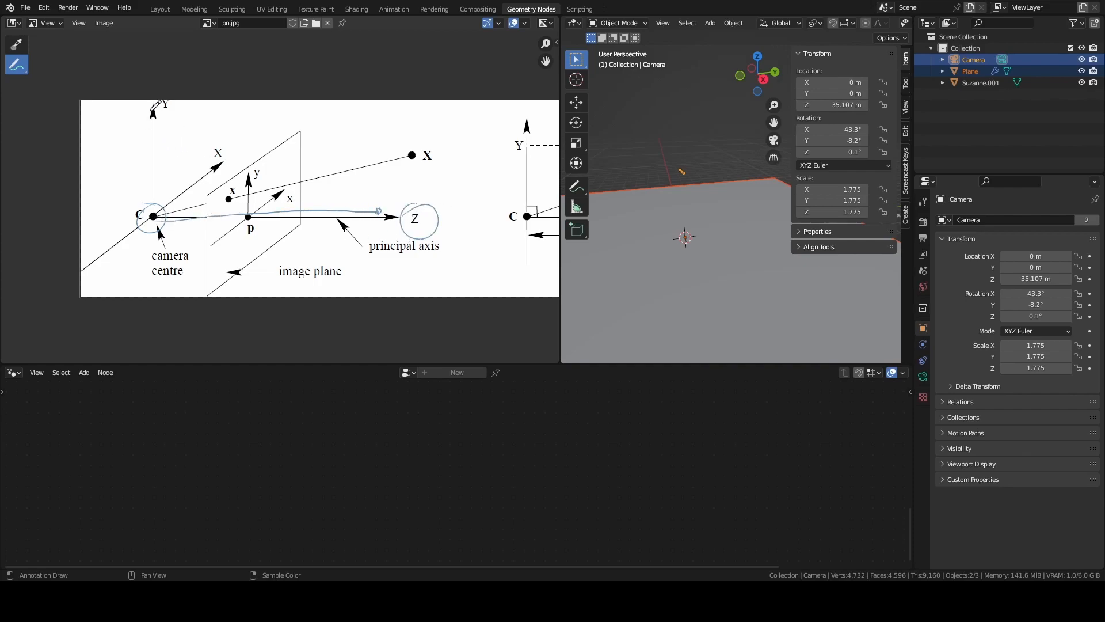
# - Trace the outline of the image plane on the diagram with annotation strokes
pyautogui.moveTo(208, 197)
pyautogui.mouseDown()
pyautogui.moveTo(213, 293)
pyautogui.moveTo(208, 197)
pyautogui.moveTo(292, 128)
pyautogui.moveTo(218, 188)
pyautogui.mouseUp()
pyautogui.moveTo(222, 281)
pyautogui.mouseDown()
pyautogui.moveTo(282, 229)
pyautogui.moveTo(215, 291)
pyautogui.mouseUp()
pyautogui.moveTo(300, 133)
pyautogui.mouseDown()
pyautogui.moveTo(301, 213)
pyautogui.moveTo(301, 131)
pyautogui.mouseUp()
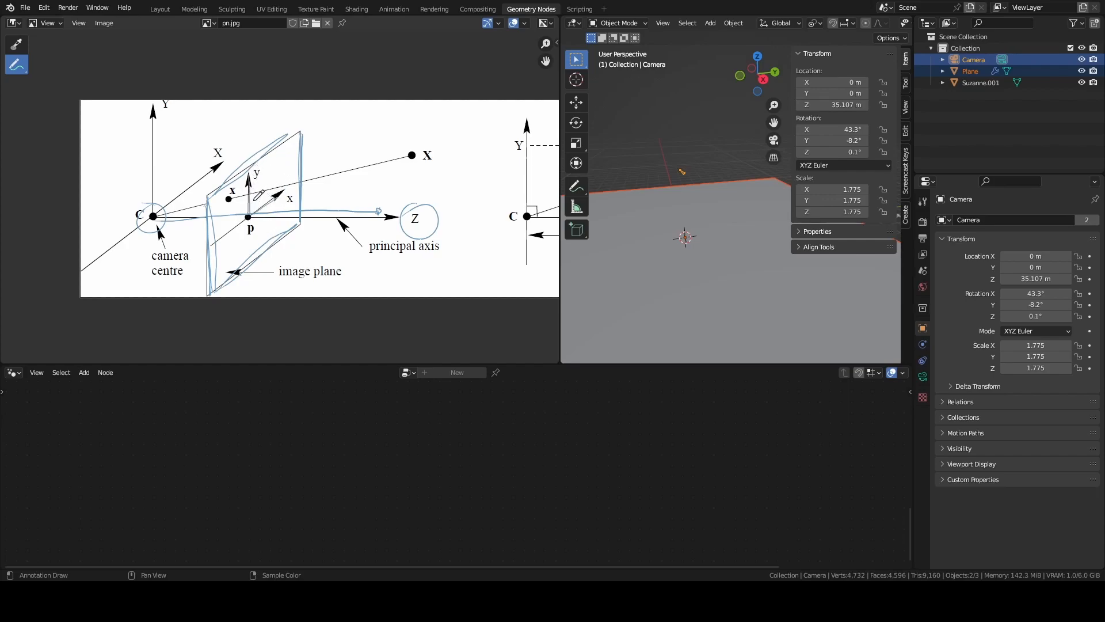
# - Annotate the camera's X and Y axes, label the world point X as P, and mark its projection on the image plane
pyautogui.moveTo(163, 210); pyautogui.dragTo(221, 163)
pyautogui.moveTo(154, 105); pyautogui.dragTo(153, 185)
pyautogui.moveTo(414, 146)
pyautogui.mouseDown()
pyautogui.moveTo(429, 158)
pyautogui.moveTo(448, 139)
pyautogui.moveTo(442, 146)
pyautogui.mouseUp()
pyautogui.moveTo(236, 184)
pyautogui.mouseDown()
pyautogui.moveTo(232, 193)
pyautogui.moveTo(237, 182)
pyautogui.mouseUp()
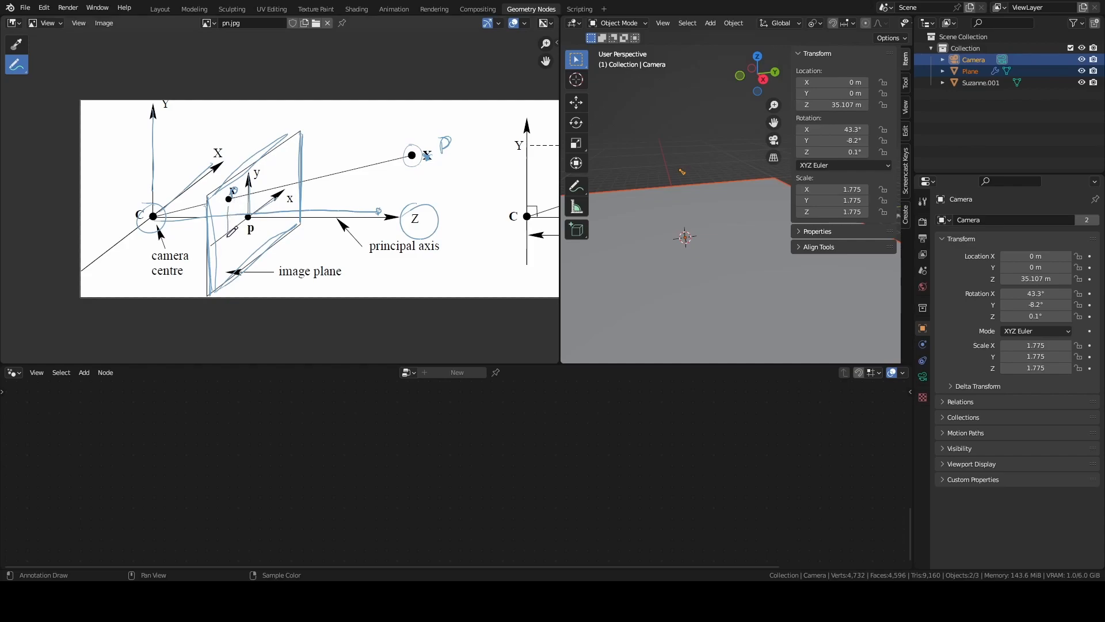
# - Annotate the projected point's coordinates on the image plane, label the side-view diagram's world point P, and circle its Z
pyautogui.moveTo(224, 220); pyautogui.dragTo(224, 223)
pyautogui.moveTo(255, 184); pyautogui.dragTo(263, 185)
pyautogui.moveTo(494, 232); pyautogui.dragTo(238, 231, button='middle')
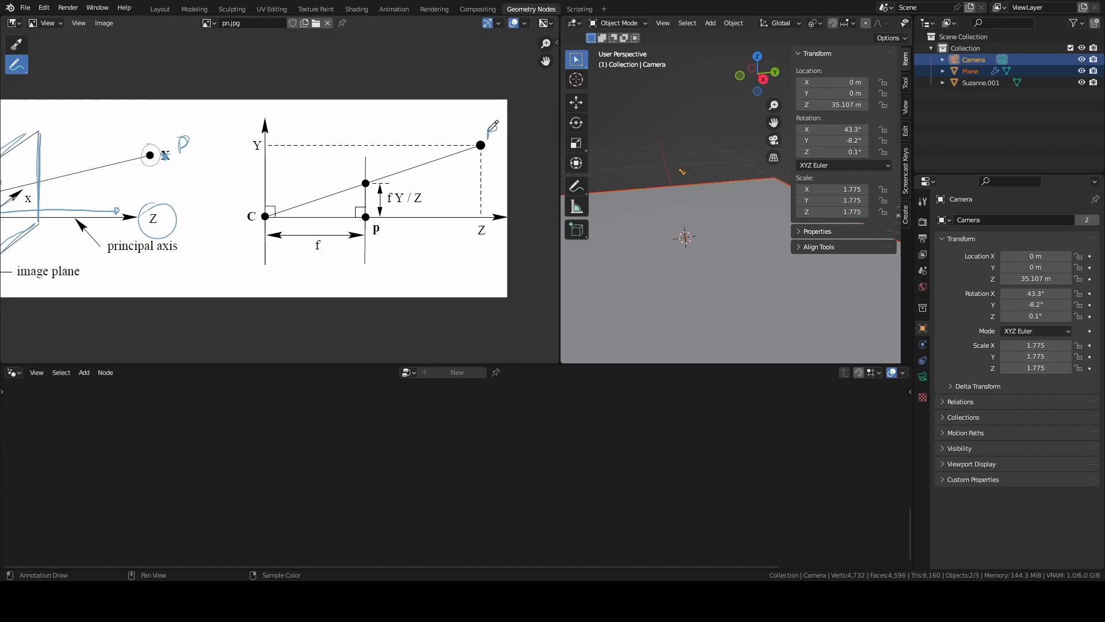
pyautogui.moveTo(478, 219)
pyautogui.mouseDown()
pyautogui.moveTo(491, 238)
pyautogui.moveTo(475, 221)
pyautogui.mouseUp()
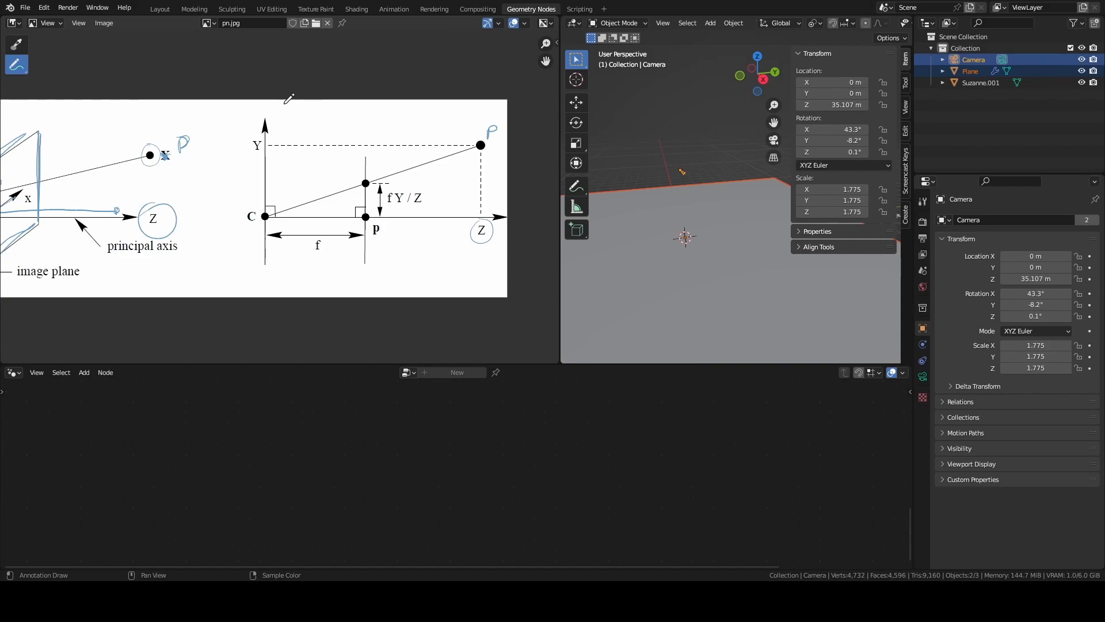
# - In the side-view diagram, circle Y and f, label the projected point y', and box f Y / Z with an arrow pointing at it
pyautogui.moveTo(254, 135); pyautogui.dragTo(266, 136)
pyautogui.moveTo(342, 178)
pyautogui.mouseDown()
pyautogui.moveTo(344, 188)
pyautogui.moveTo(354, 174)
pyautogui.mouseUp()
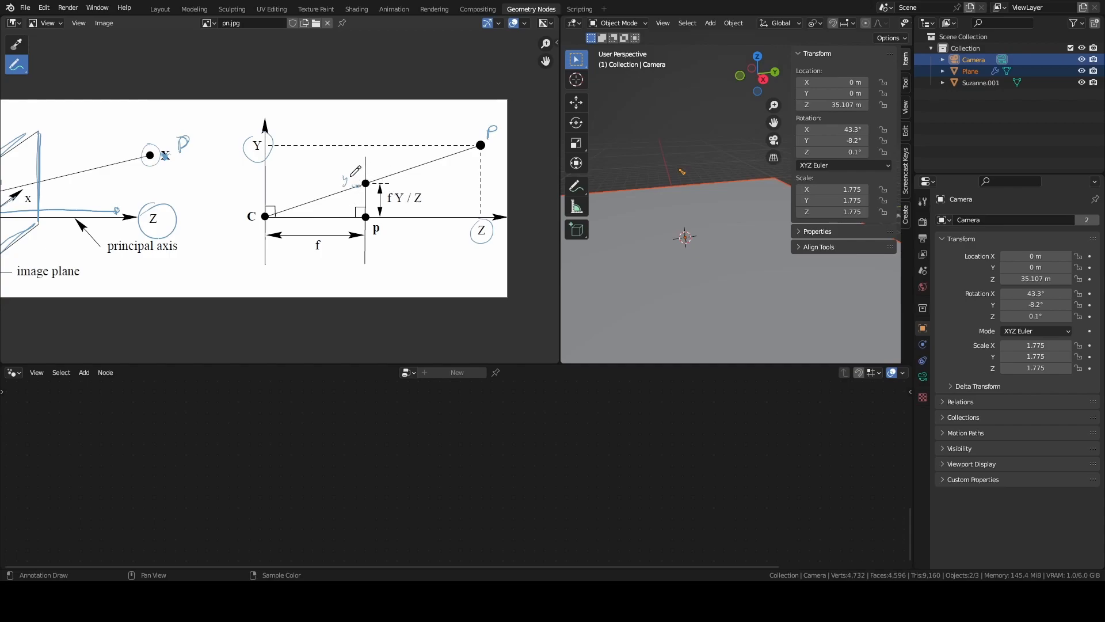
pyautogui.moveTo(388, 187)
pyautogui.mouseDown()
pyautogui.moveTo(407, 206)
pyautogui.moveTo(432, 202)
pyautogui.moveTo(423, 186)
pyautogui.moveTo(391, 186)
pyautogui.mouseUp()
pyautogui.moveTo(319, 236)
pyautogui.mouseDown()
pyautogui.moveTo(308, 253)
pyautogui.moveTo(331, 249)
pyautogui.moveTo(326, 232)
pyautogui.moveTo(313, 236)
pyautogui.mouseUp()
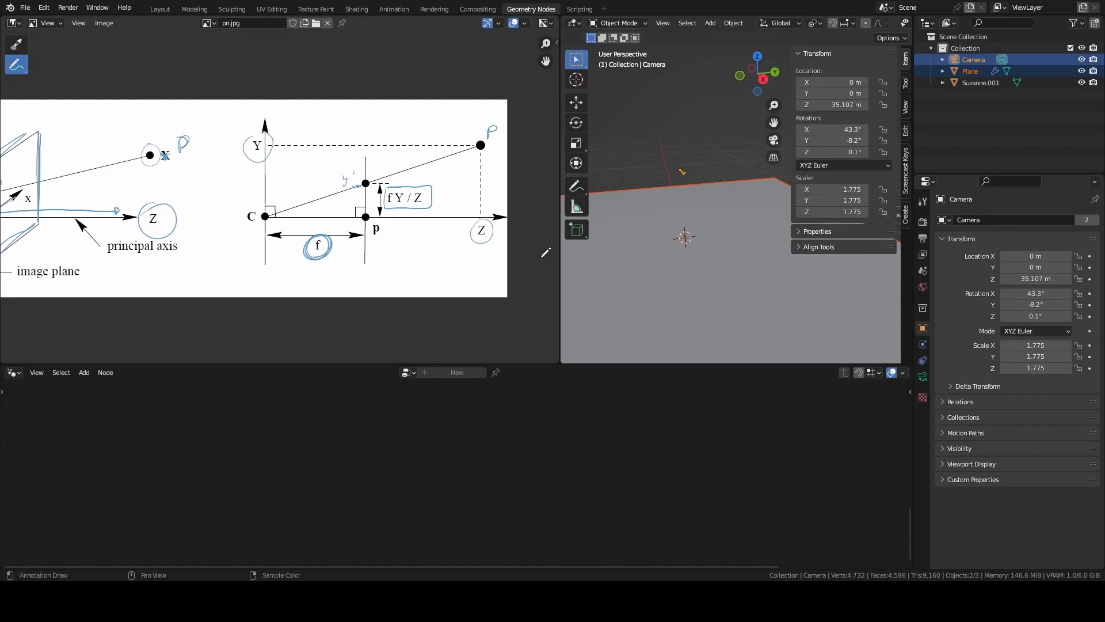
pyautogui.moveTo(415, 219)
pyautogui.mouseDown()
pyautogui.moveTo(413, 250)
pyautogui.moveTo(414, 214)
pyautogui.mouseUp()
# - Hide the viewport sidebar and select the plane, enlarging the node editor to show its node tree
pyautogui.press('n')
pyautogui.click(721, 230)
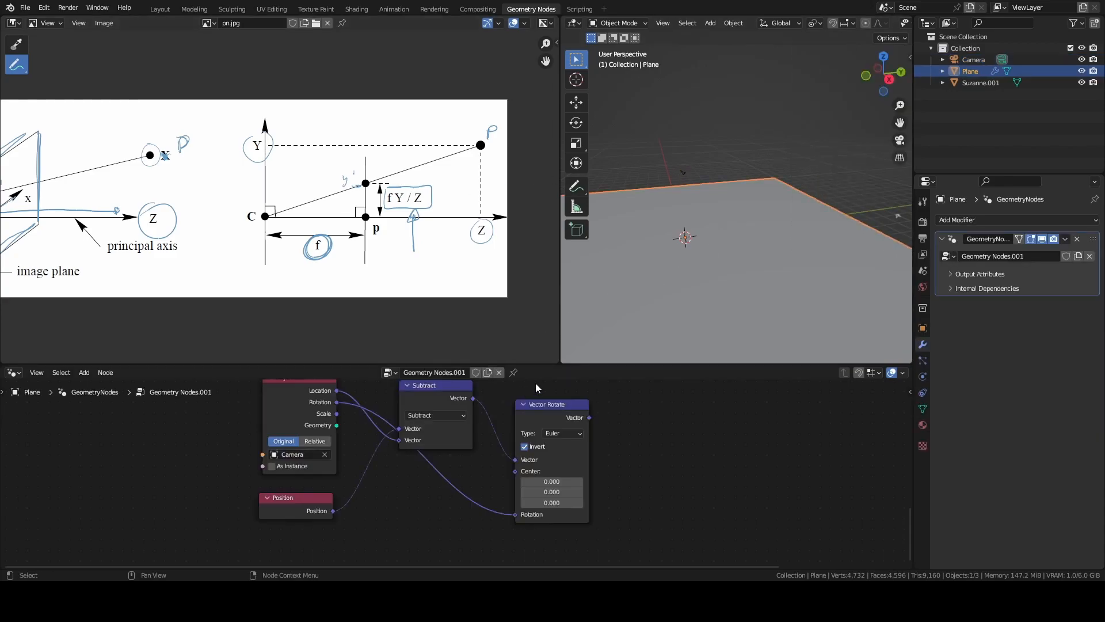
pyautogui.moveTo(542, 365); pyautogui.dragTo(534, 243)
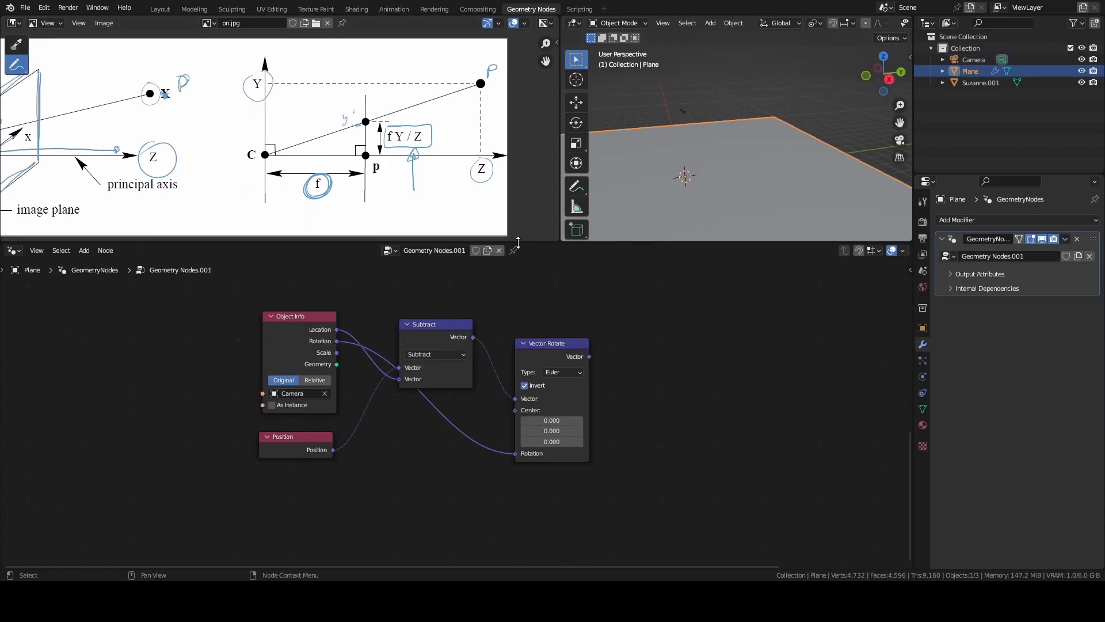
# - Add a Value node to the geometry node tree, just below the Vector Rotate node
pyautogui.moveTo(495, 361); pyautogui.dragTo(413, 354, button='middle')
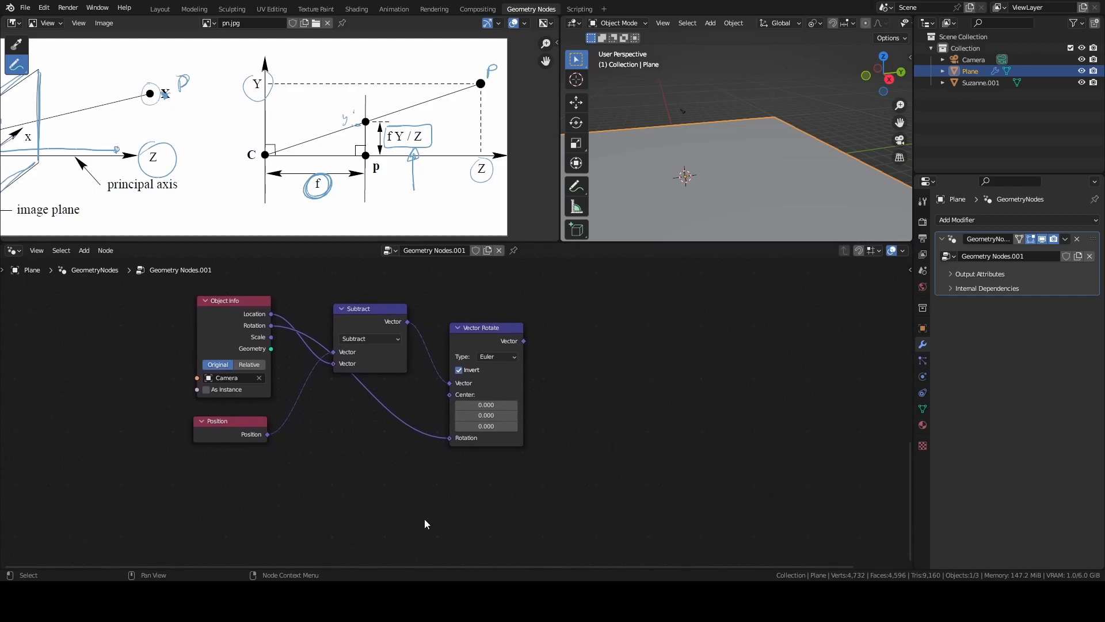
pyautogui.press('F3')
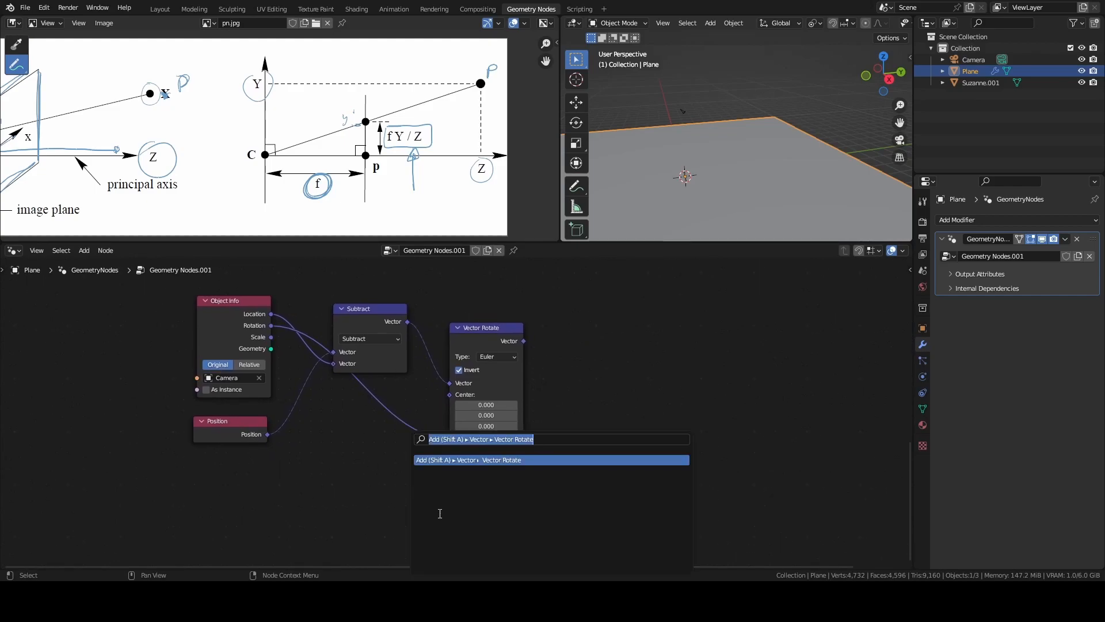
pyautogui.write('value')
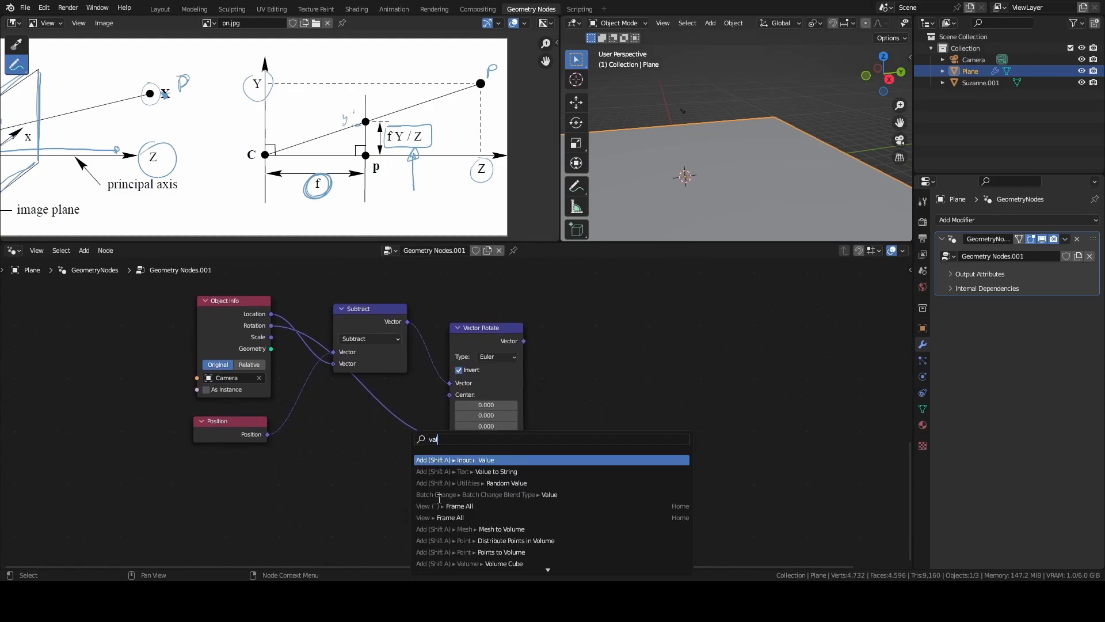
pyautogui.press('Return')
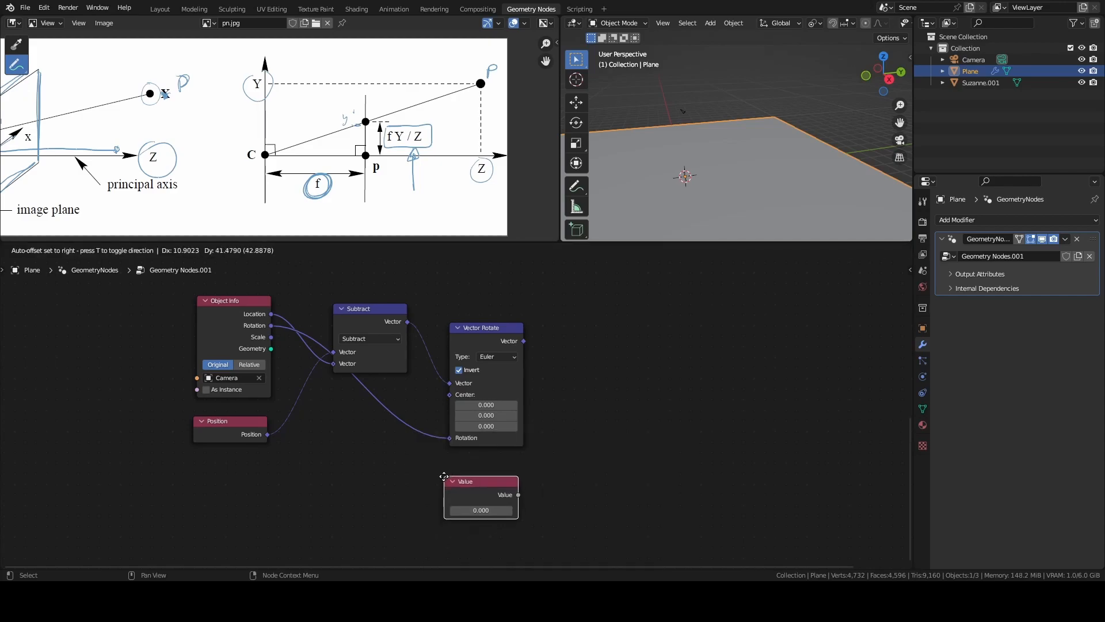
pyautogui.click(444, 474)
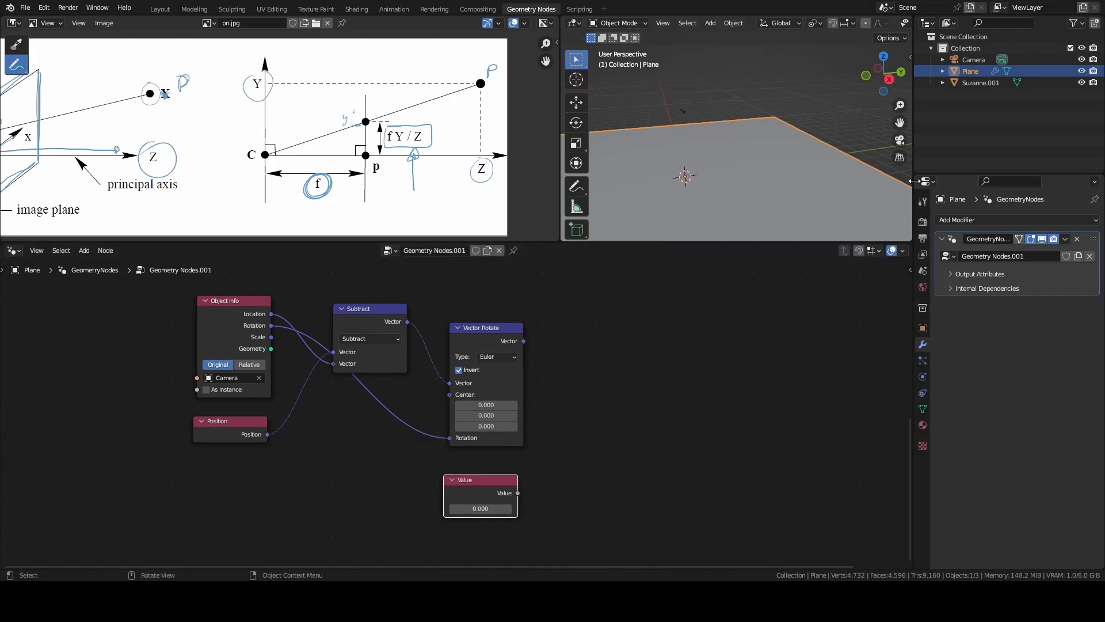
# - Copy the camera's Focal Length as a new driver and paste it onto the Value node in the plane's node tree
pyautogui.click(964, 63)
pyautogui.click(923, 376)
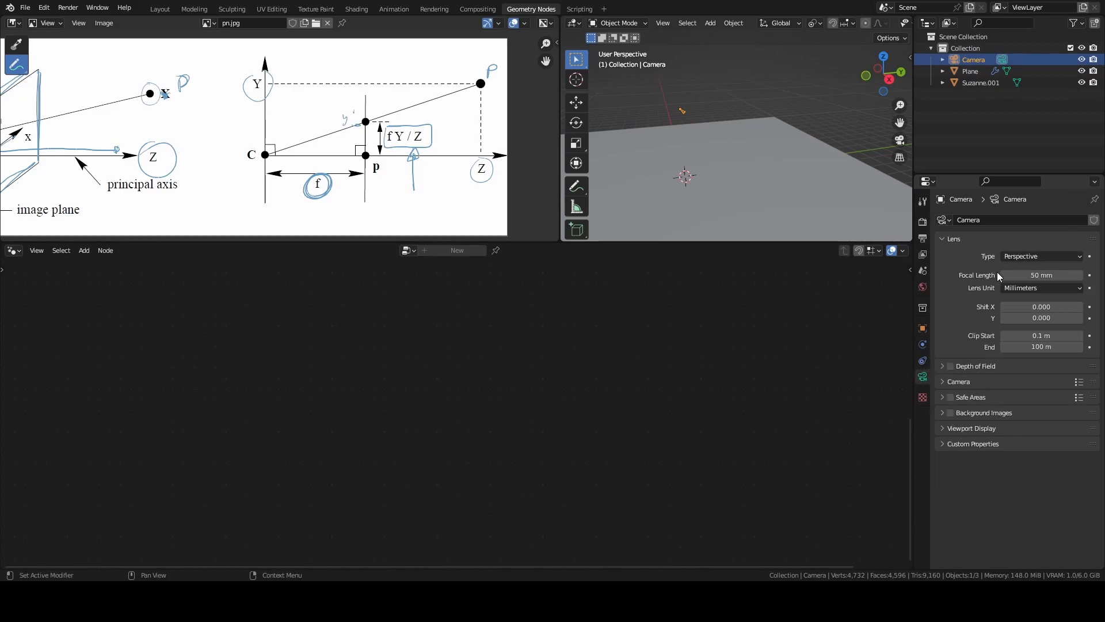
pyautogui.rightClick(1040, 275)
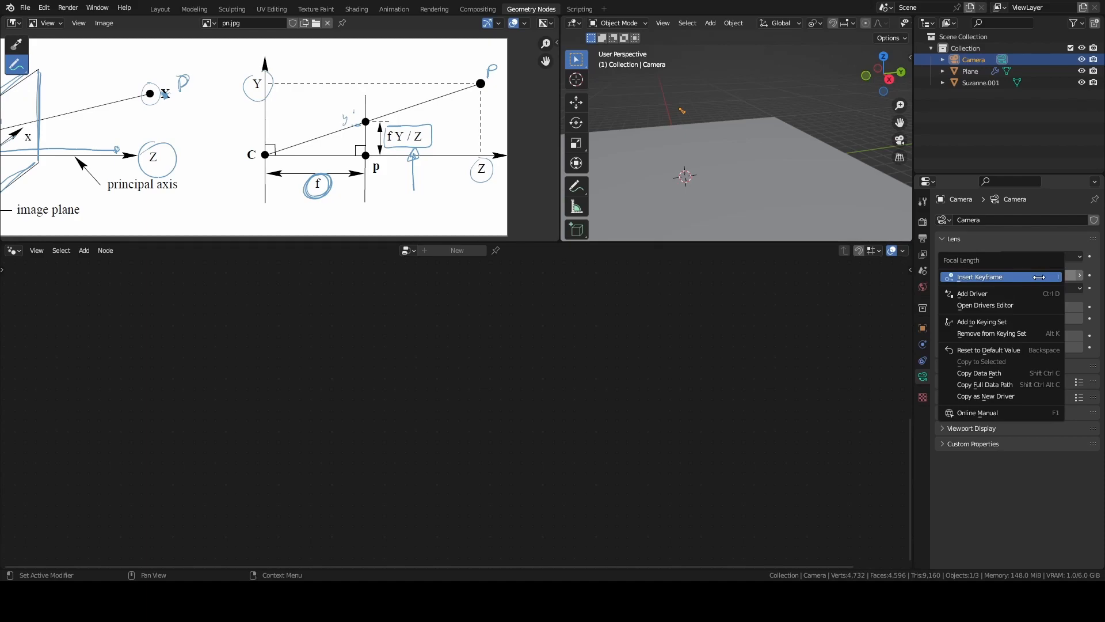
pyautogui.click(988, 396)
pyautogui.click(745, 205)
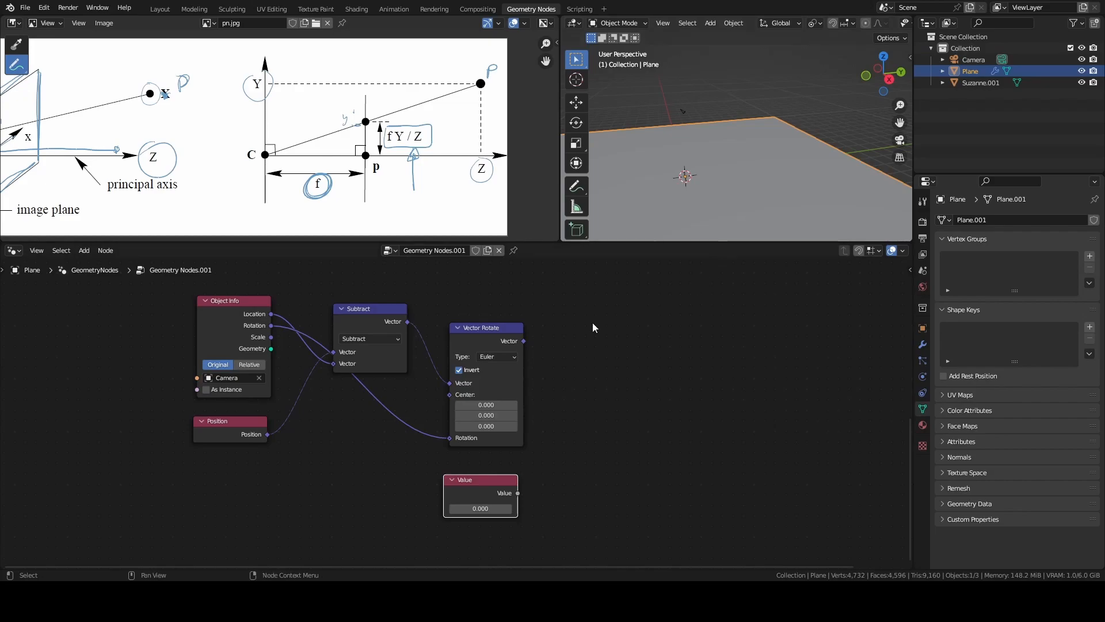
pyautogui.rightClick(479, 509)
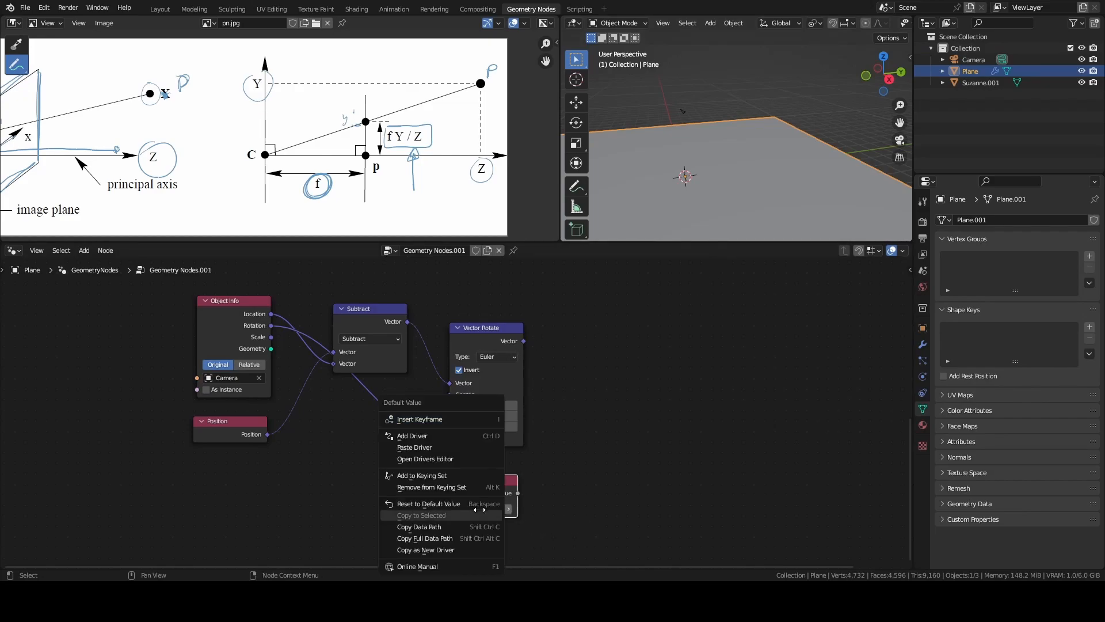
pyautogui.click(437, 449)
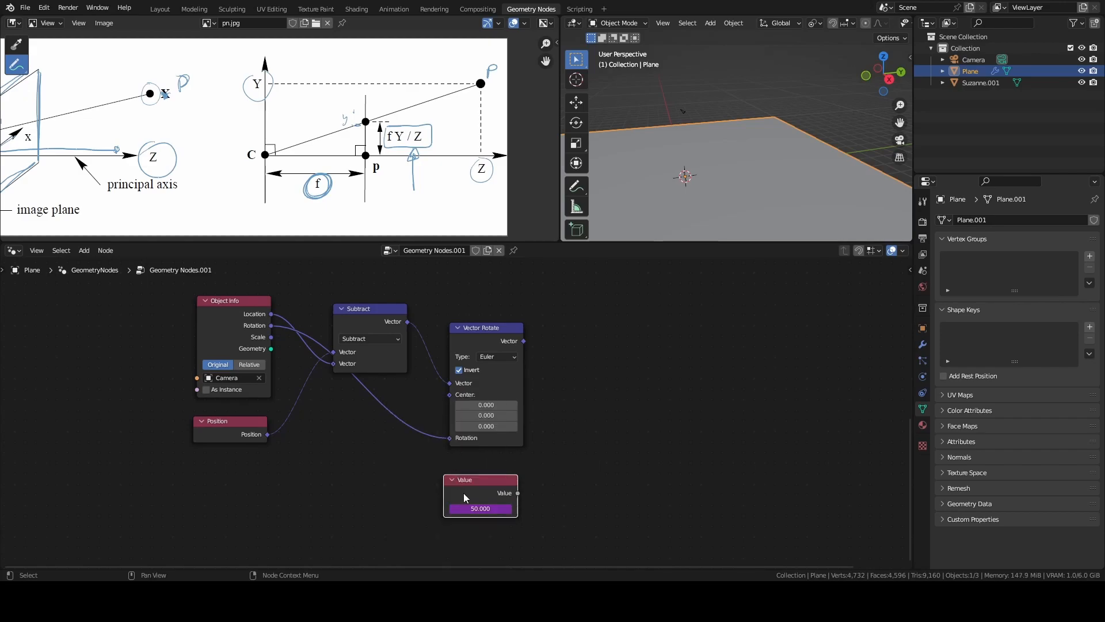
# - Label the Value node "focal length" and place it closer beneath the Vector Rotate node
pyautogui.rightClick(477, 479)
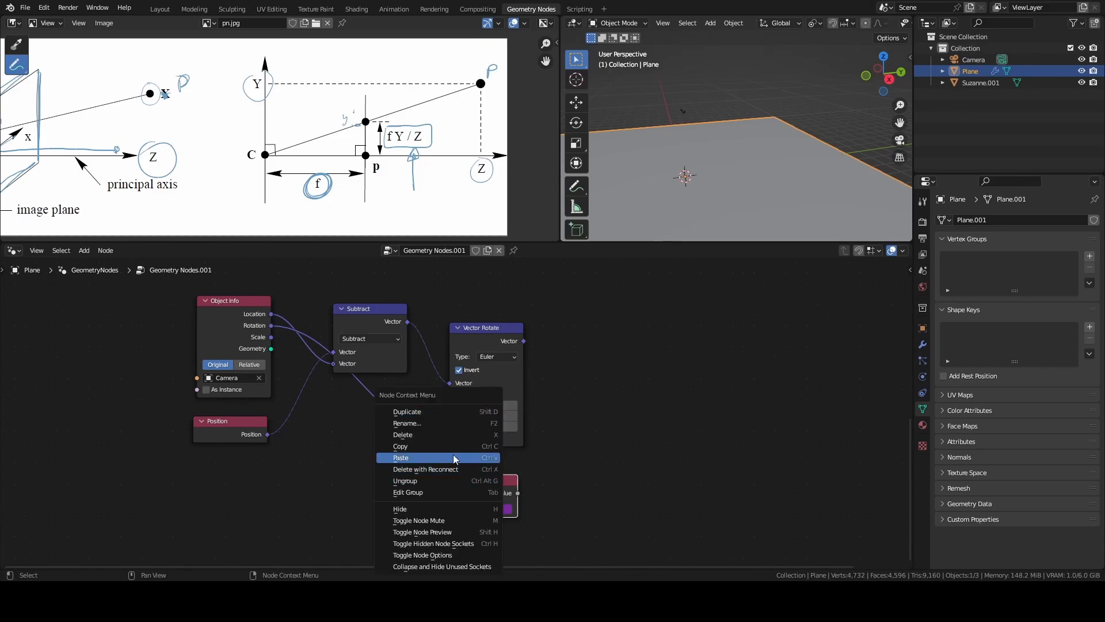
pyautogui.click(446, 424)
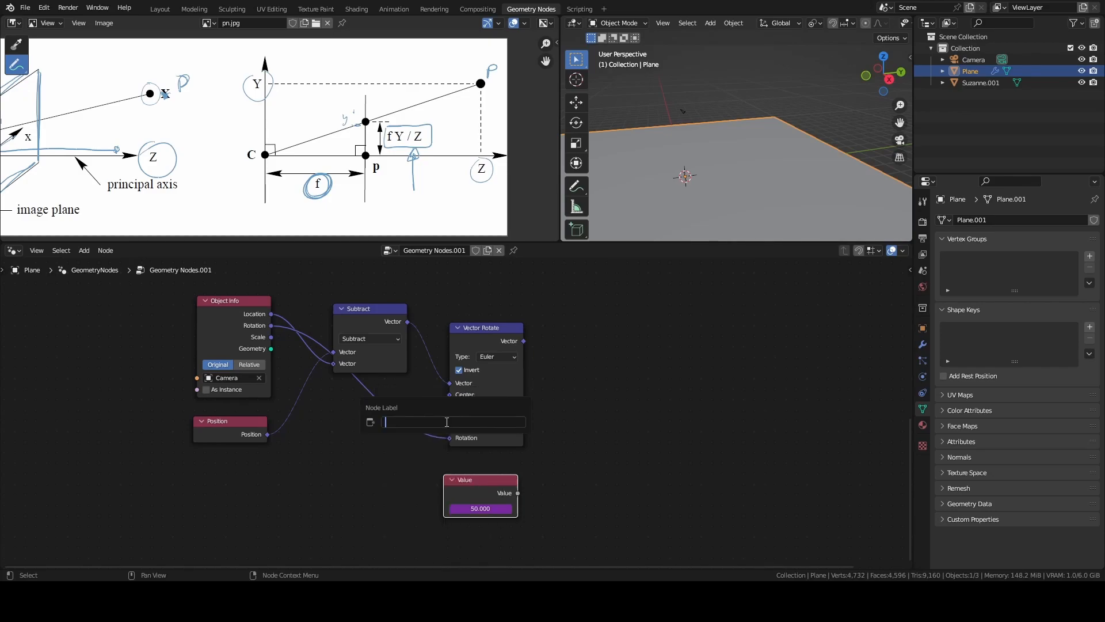
pyautogui.write('focal length')
pyautogui.press('Return')
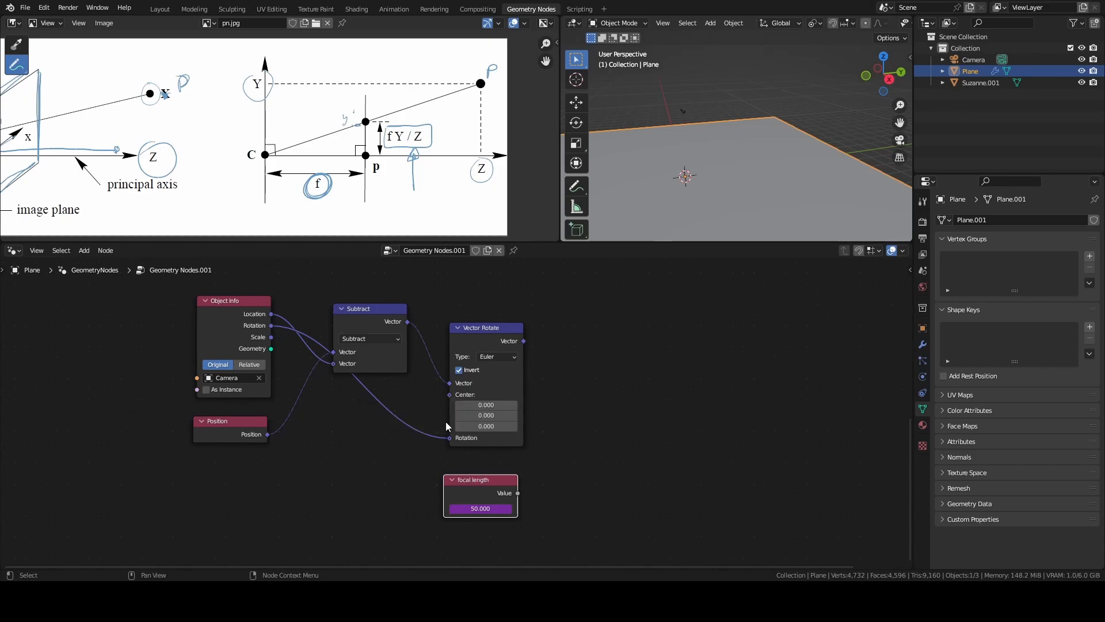
pyautogui.moveTo(484, 487); pyautogui.dragTo(485, 476)
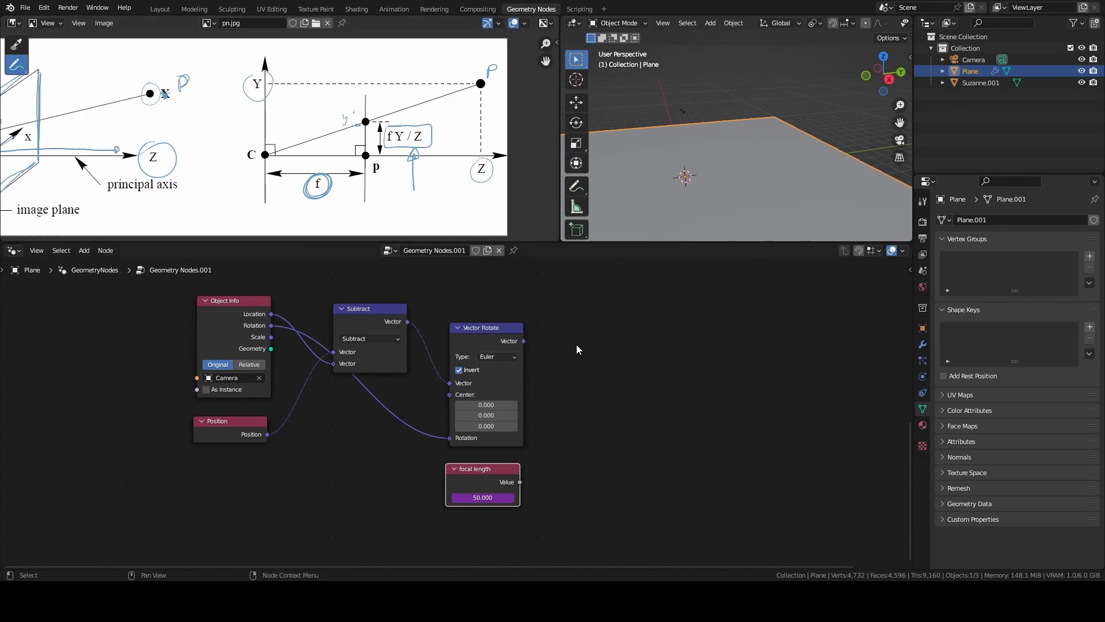
# - Add a Separate XYZ node beside Vector Rotate and feed the rotated vector into it
pyautogui.press('F3')
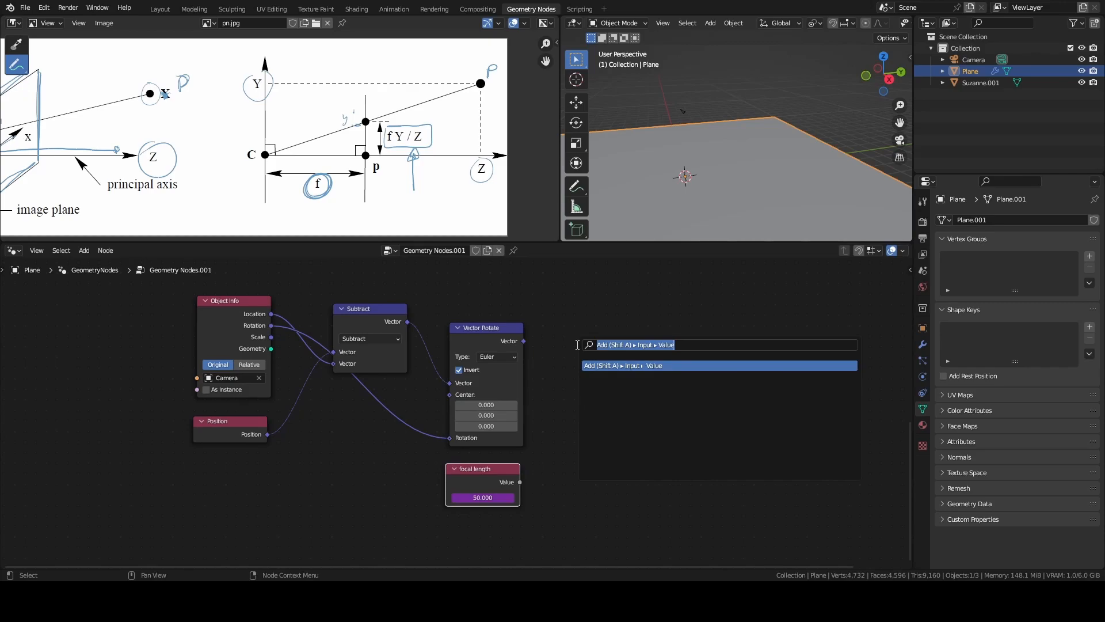
pyautogui.write('sepa')
pyautogui.press('Return')
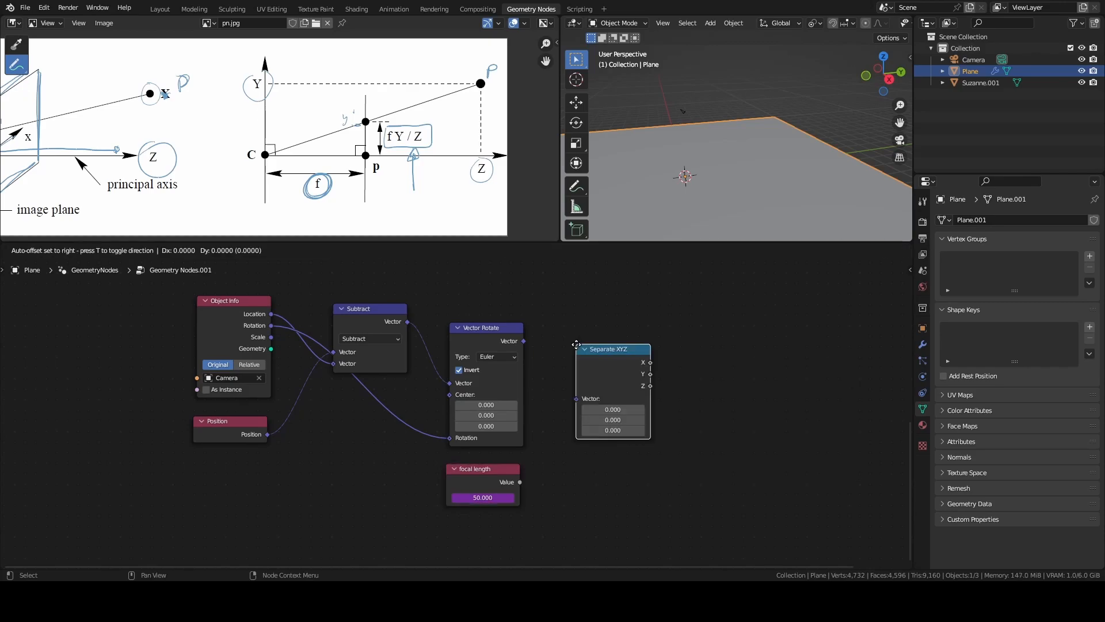
pyautogui.click(549, 318)
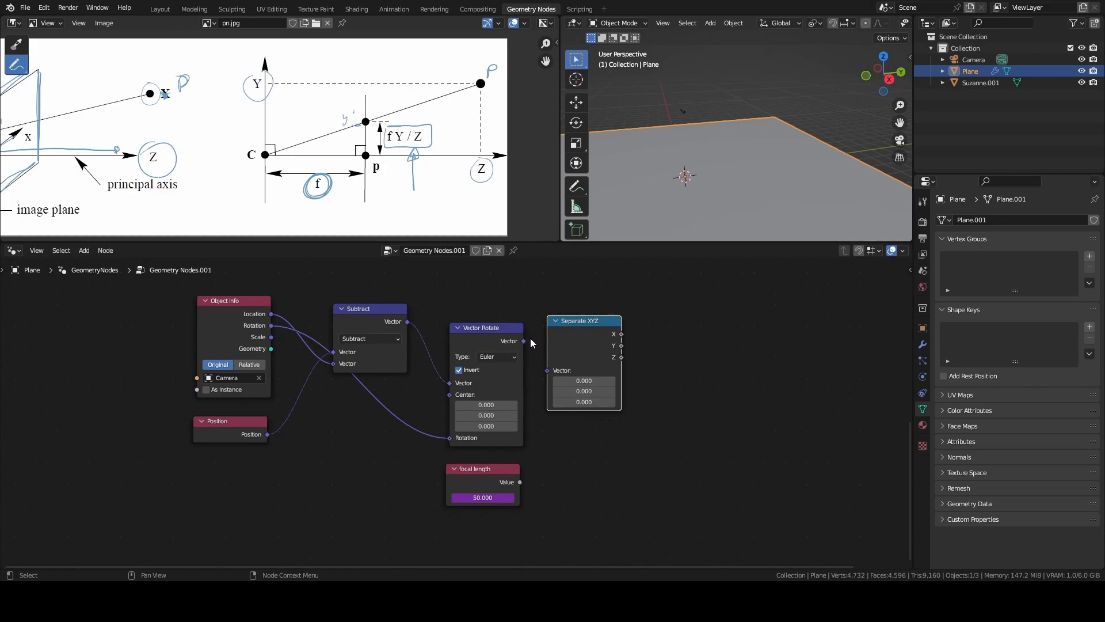
pyautogui.moveTo(524, 341); pyautogui.dragTo(547, 371)
# - Move the focal length node below Separate XYZ and add a Math node set to Divide beside it
pyautogui.moveTo(496, 471); pyautogui.dragTo(610, 469)
pyautogui.press('F3')
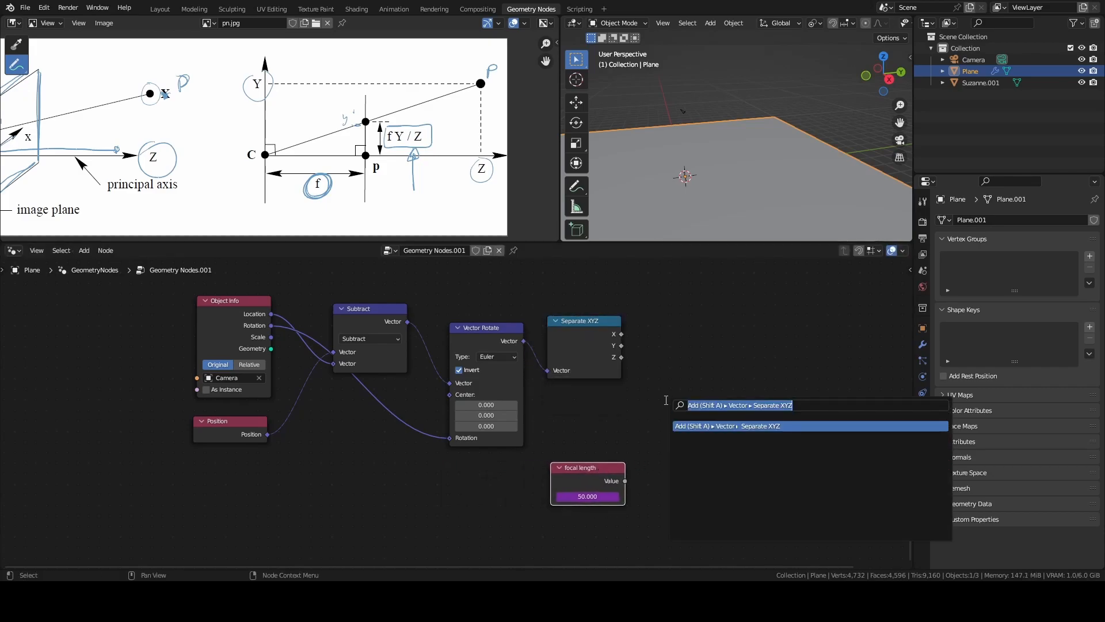
pyautogui.write('add')
pyautogui.press('Return')
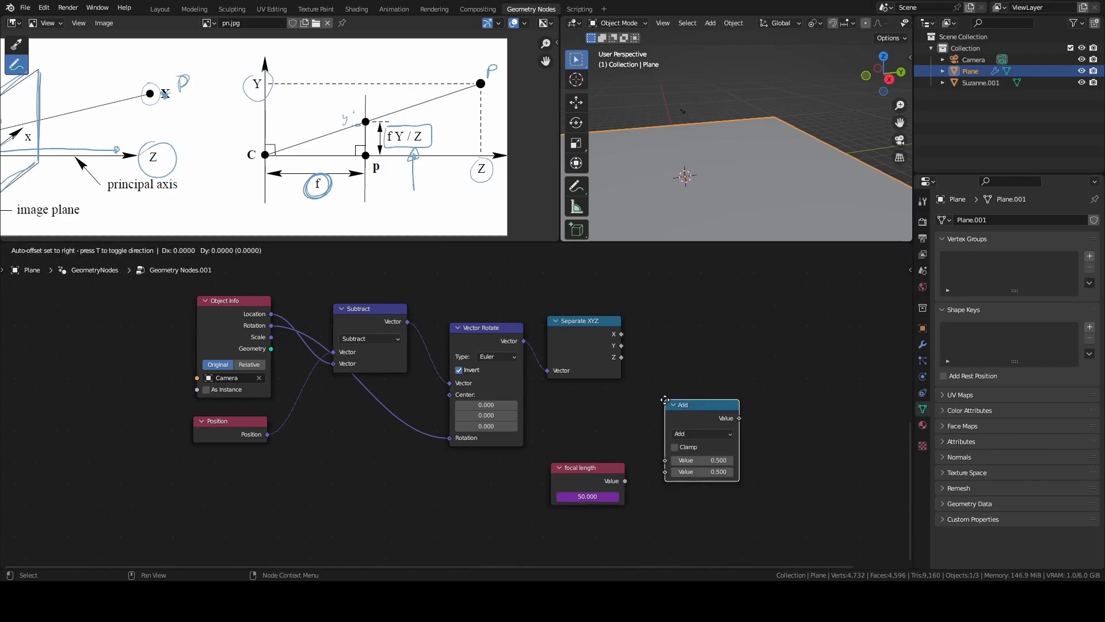
pyautogui.click(668, 400)
pyautogui.click(716, 433)
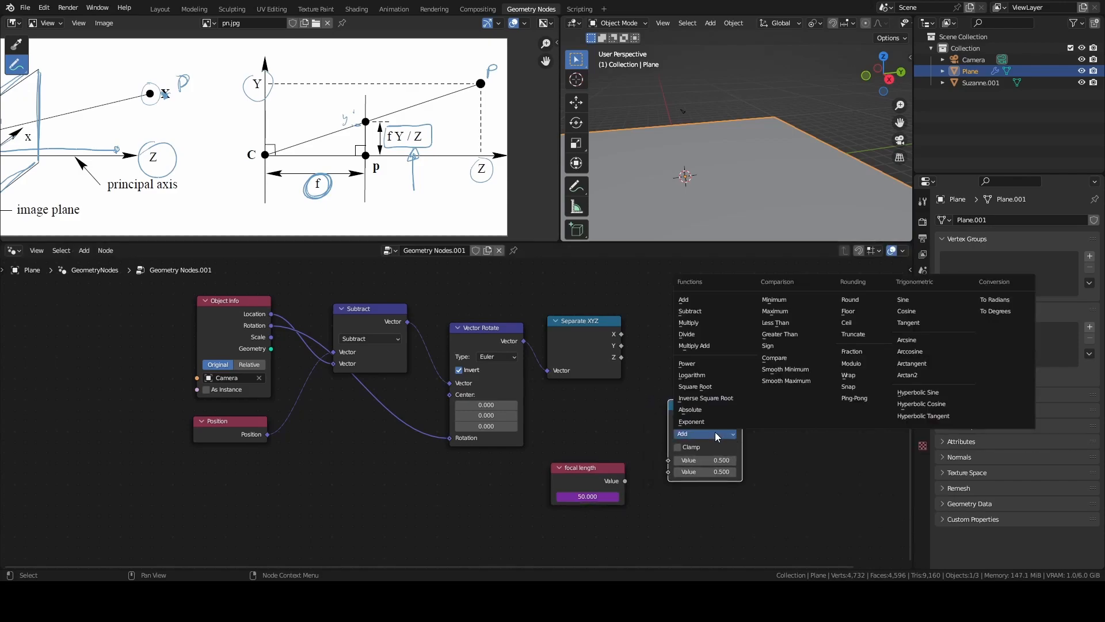
pyautogui.click(696, 335)
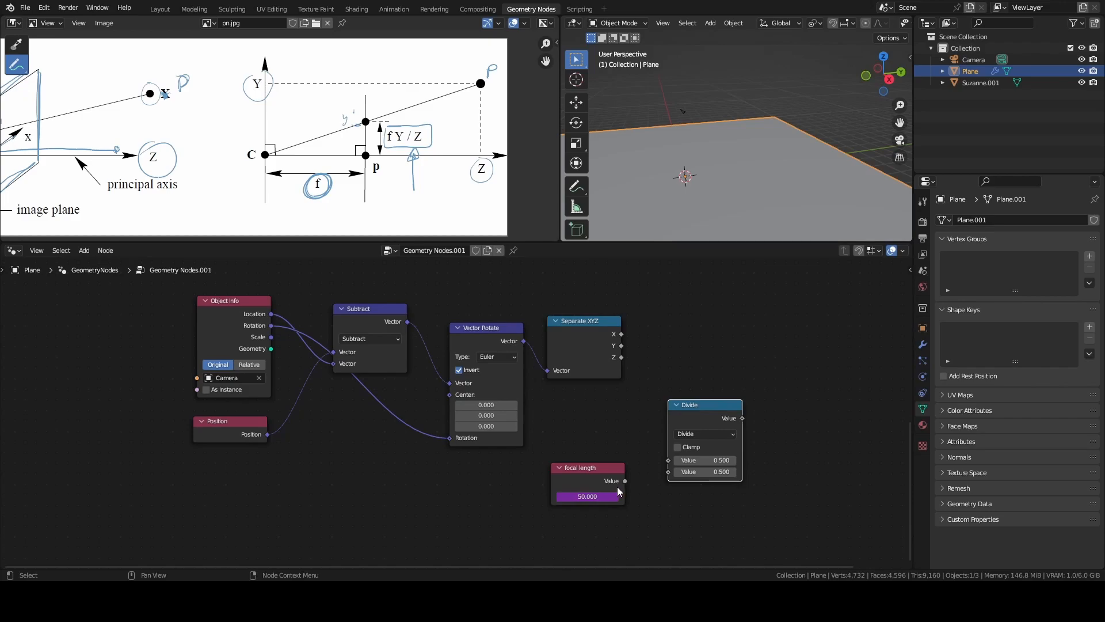
# - Link the focal length to the Divide node's first value and the Separate XYZ Z output to its second
pyautogui.moveTo(624, 481); pyautogui.dragTo(670, 460)
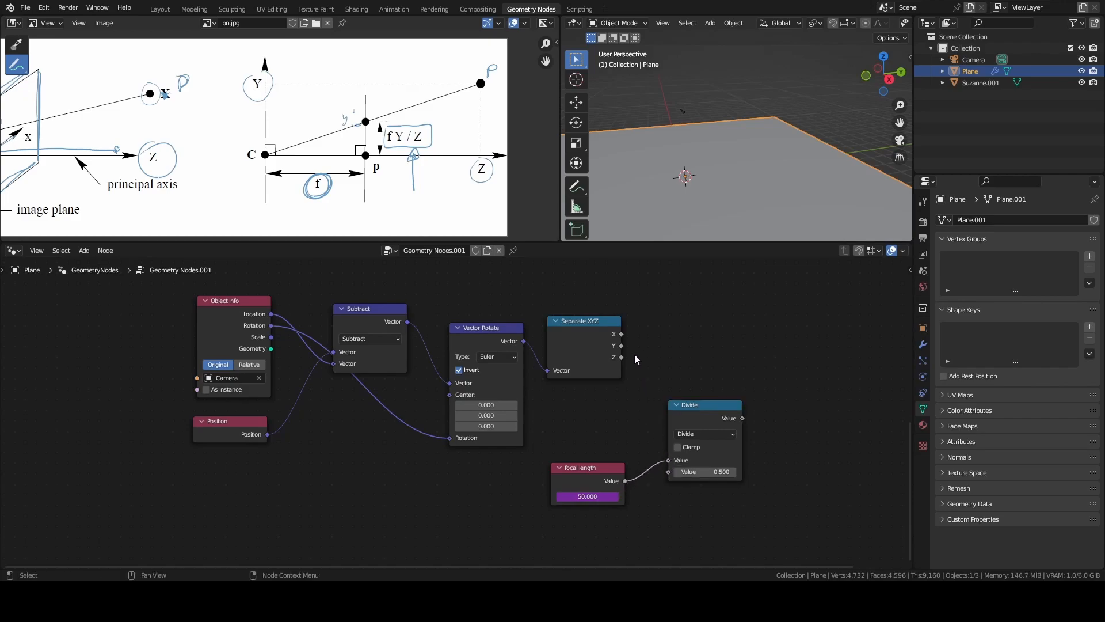
pyautogui.moveTo(622, 358); pyautogui.dragTo(624, 369)
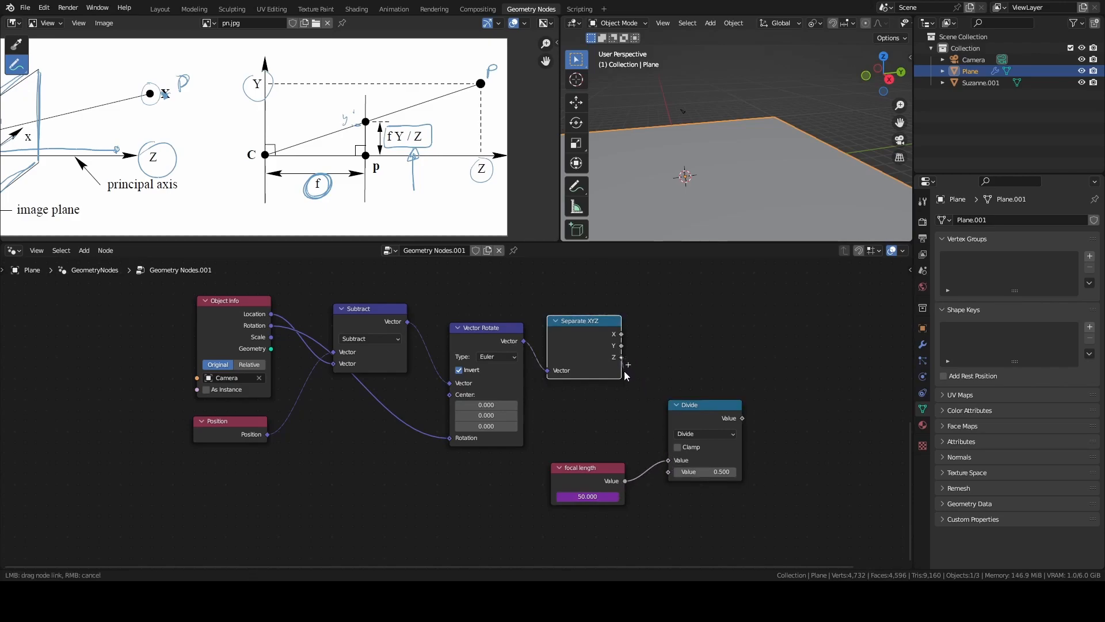
pyautogui.moveTo(648, 448); pyautogui.dragTo(668, 472)
pyautogui.moveTo(687, 412); pyautogui.dragTo(676, 422)
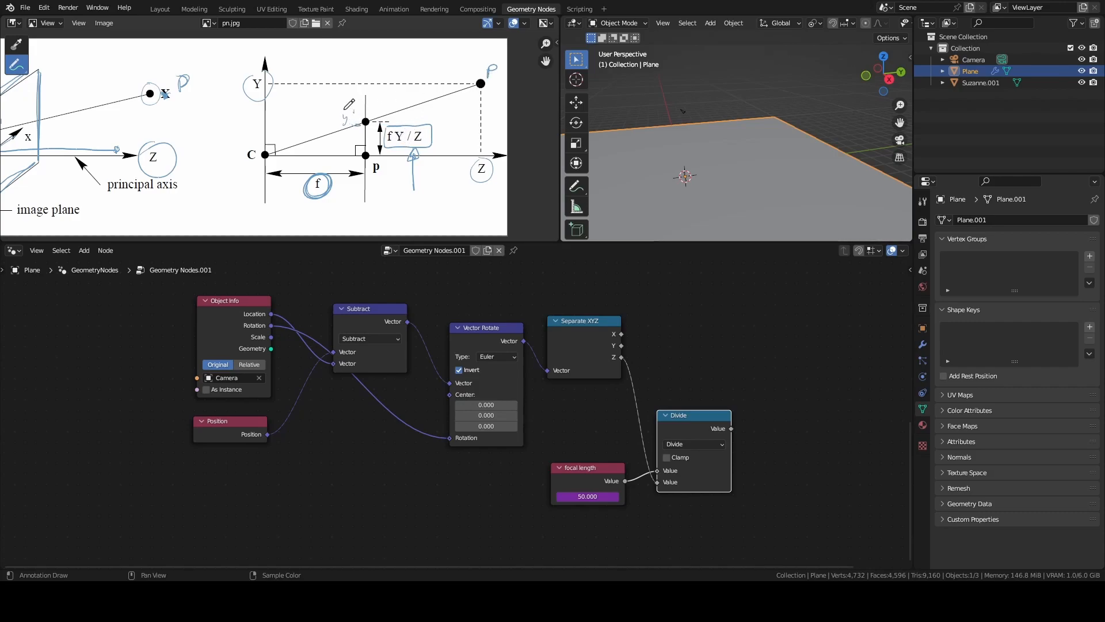
# - Add another Math node set to Multiply, above and beyond the Divide node
pyautogui.moveTo(751, 370); pyautogui.dragTo(634, 383, button='middle')
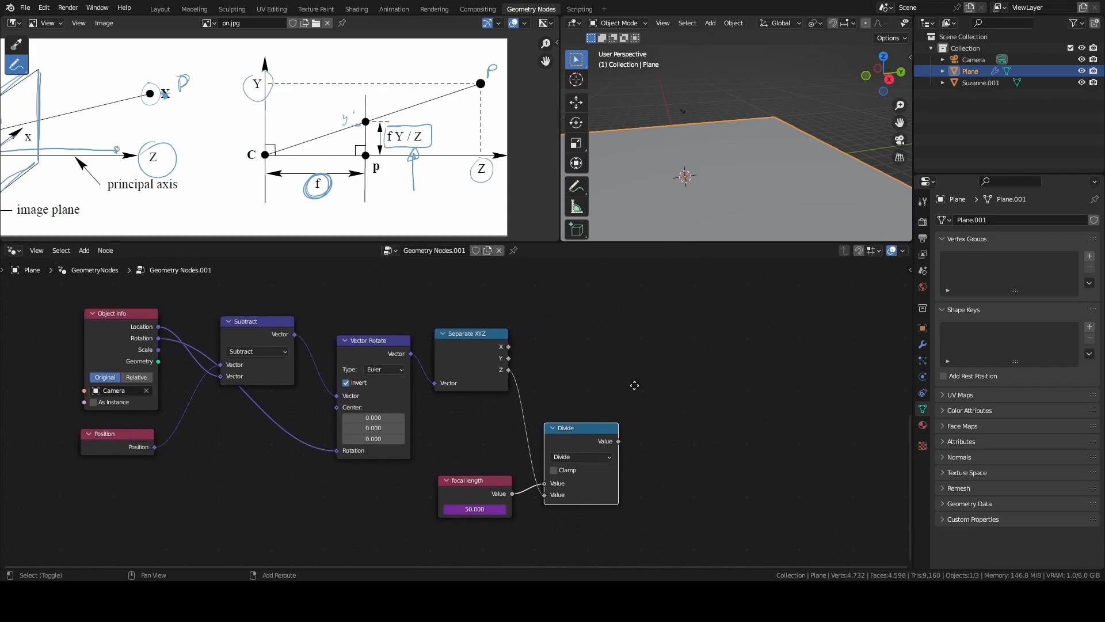
pyautogui.press('F3')
pyautogui.write('math')
pyautogui.press('Return')
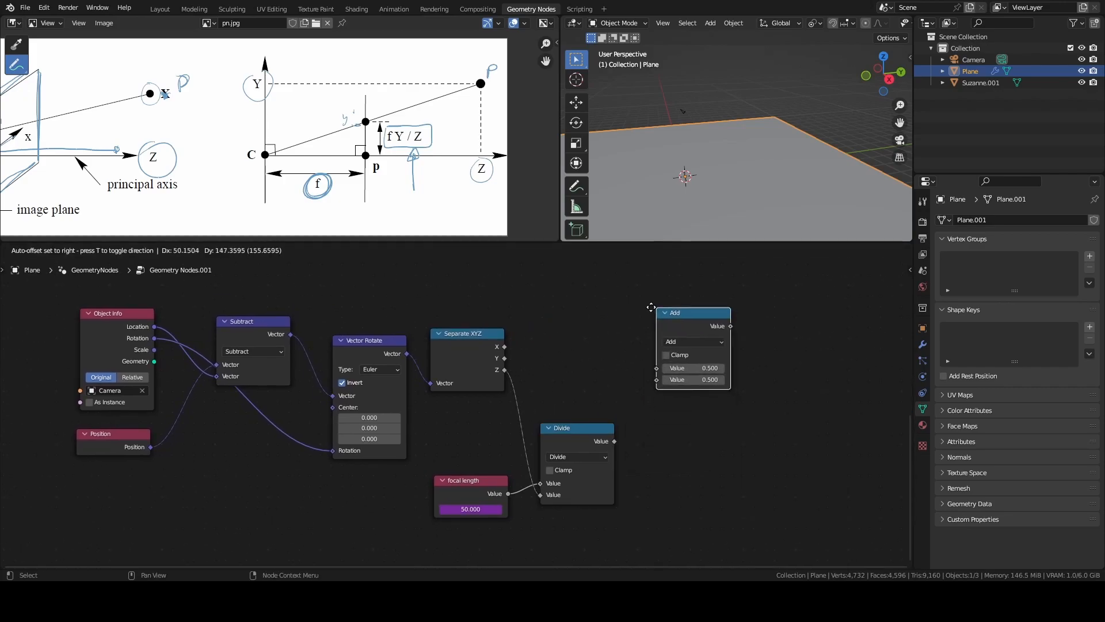
pyautogui.click(622, 305)
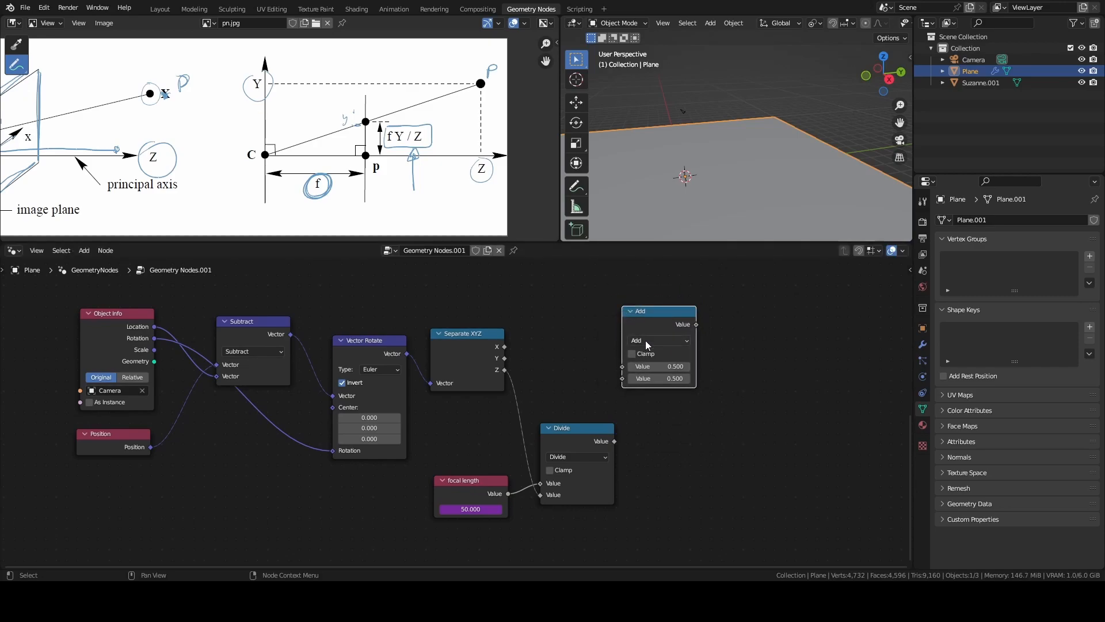
pyautogui.click(644, 340)
pyautogui.click(644, 396)
# - Feed the Separate XYZ Y output and the Divide result into the Multiply node, and shift that node farther out
pyautogui.moveTo(614, 441); pyautogui.dragTo(622, 379)
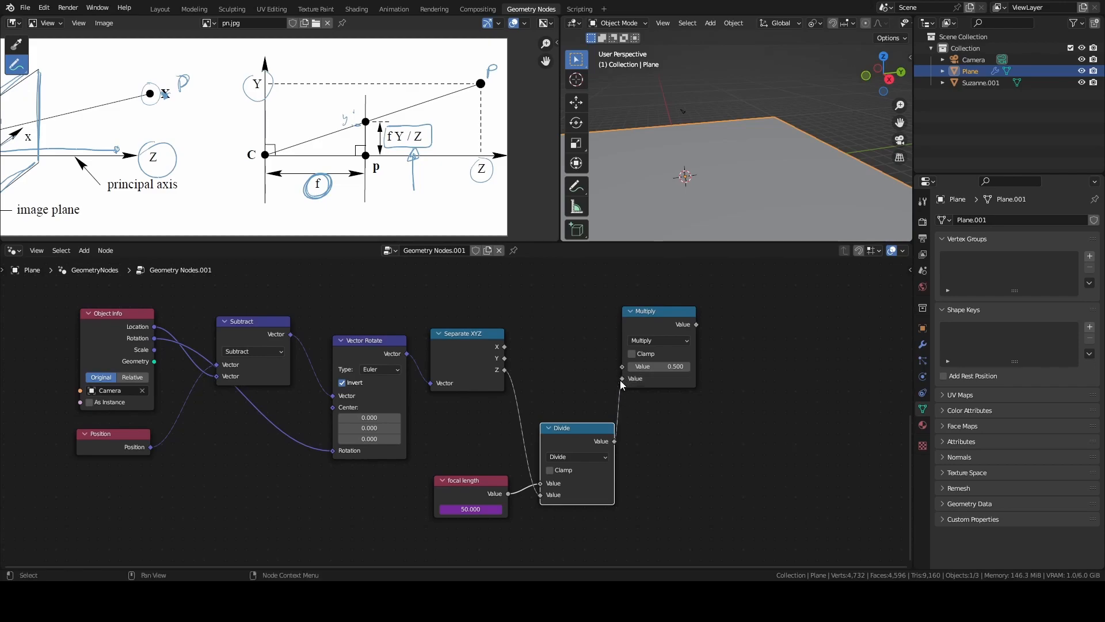
pyautogui.moveTo(505, 358); pyautogui.dragTo(623, 367)
pyautogui.moveTo(647, 316); pyautogui.dragTo(676, 296)
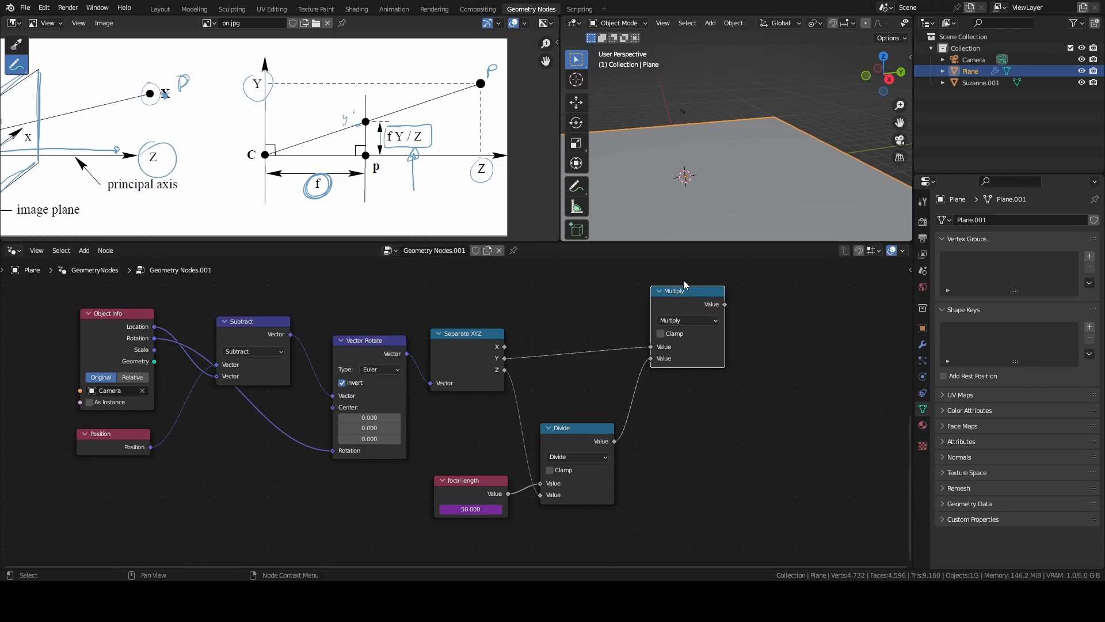
# - Duplicate the Multiply node below the original, feeding it the Separate XYZ X output first and the Divide result second
pyautogui.hotkey('shift', 'd')
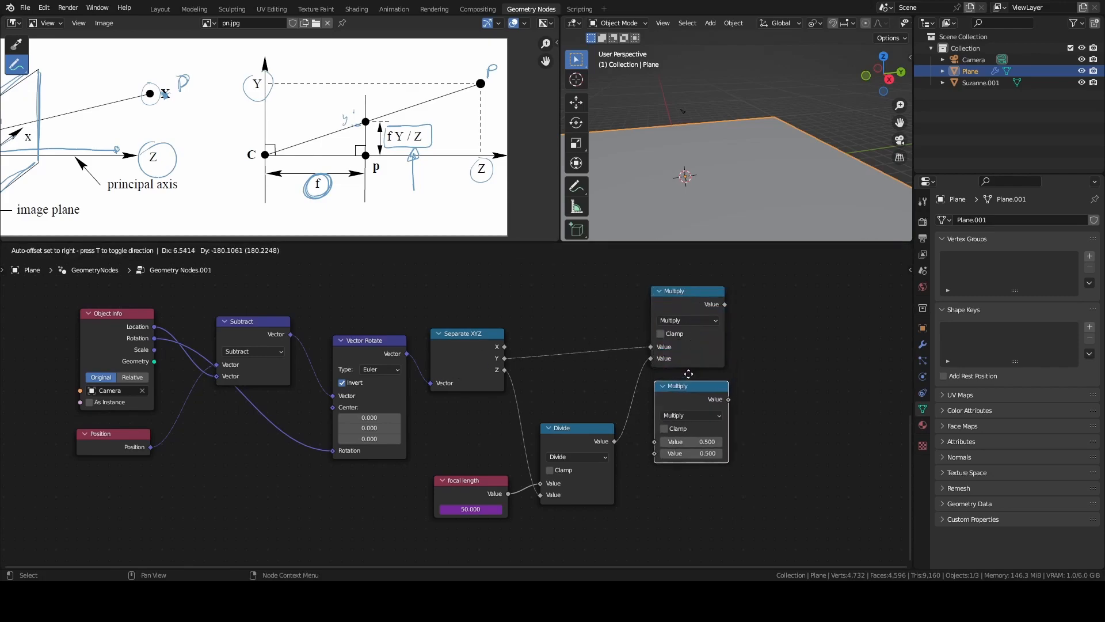
pyautogui.click(686, 380)
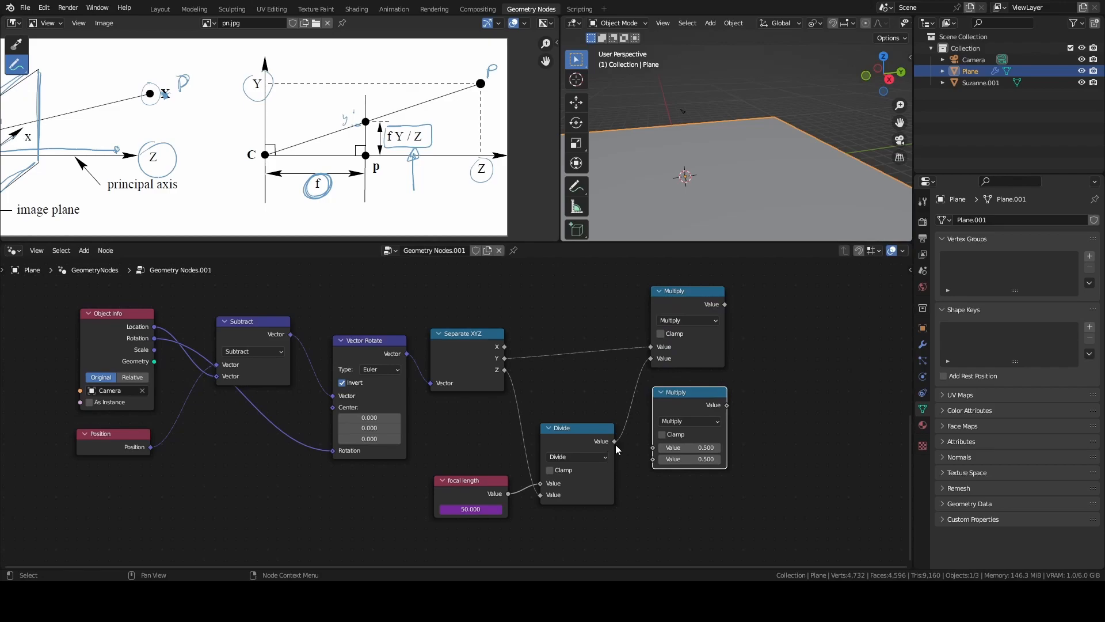
pyautogui.moveTo(616, 443); pyautogui.dragTo(655, 460)
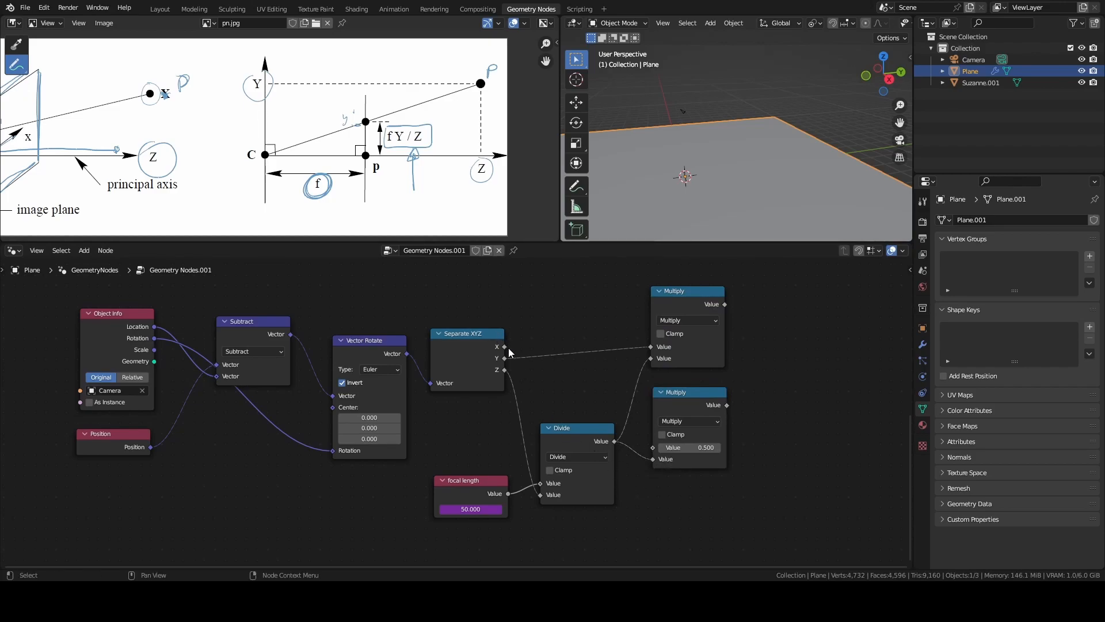
pyautogui.moveTo(506, 347); pyautogui.dragTo(512, 347)
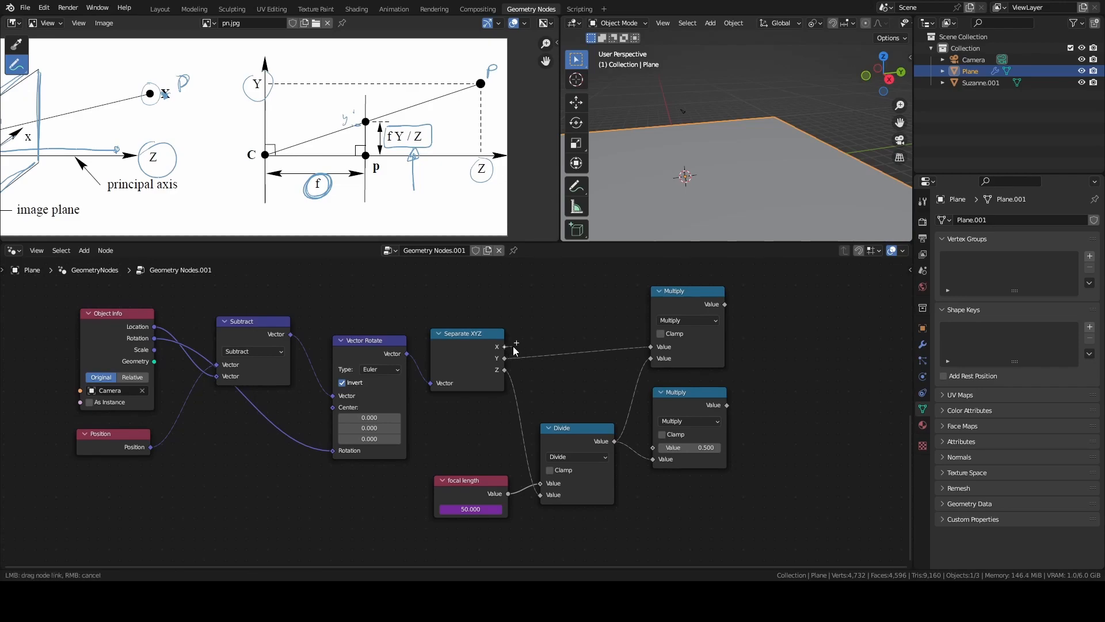
pyautogui.moveTo(608, 412); pyautogui.dragTo(652, 447)
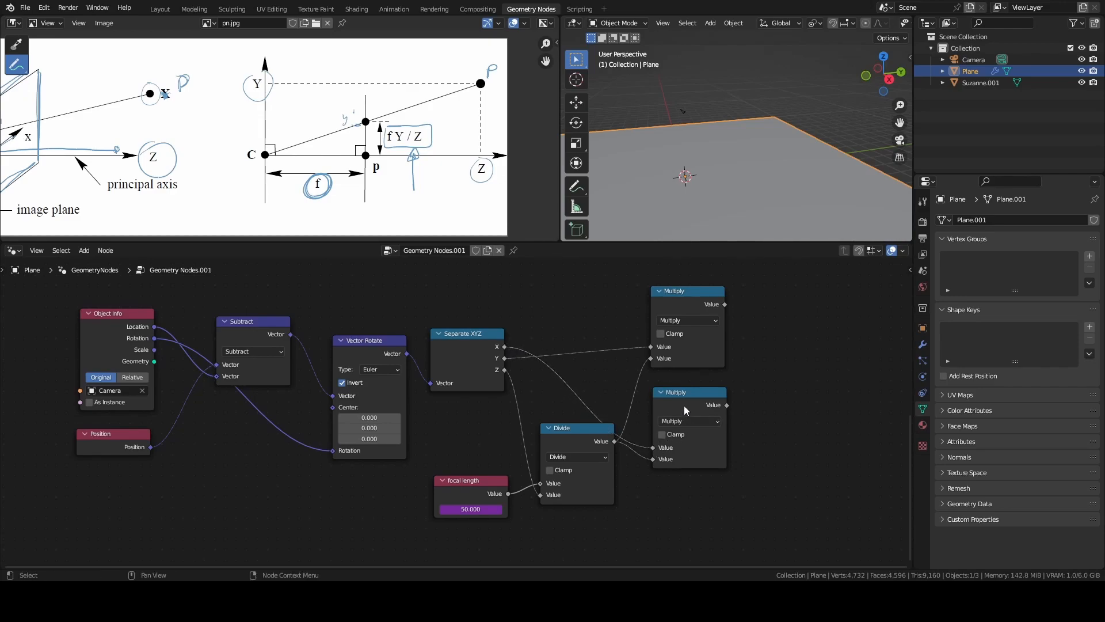
# - Label the lower Multiply node x'
pyautogui.moveTo(619, 393); pyautogui.dragTo(520, 413, button='middle')
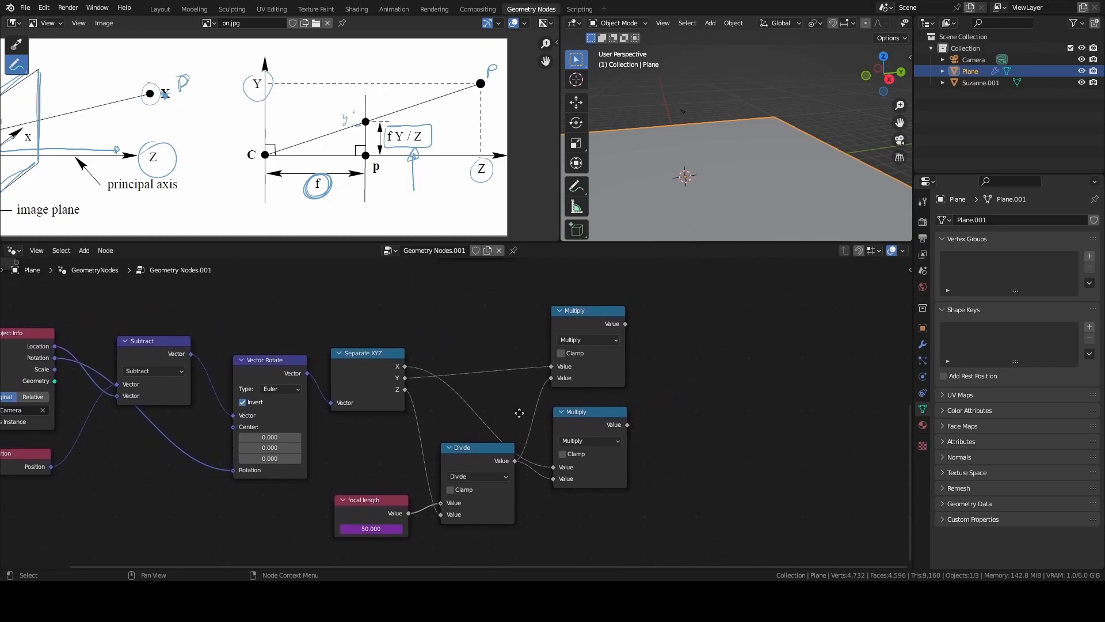
pyautogui.click(579, 415)
pyautogui.rightClick(582, 413)
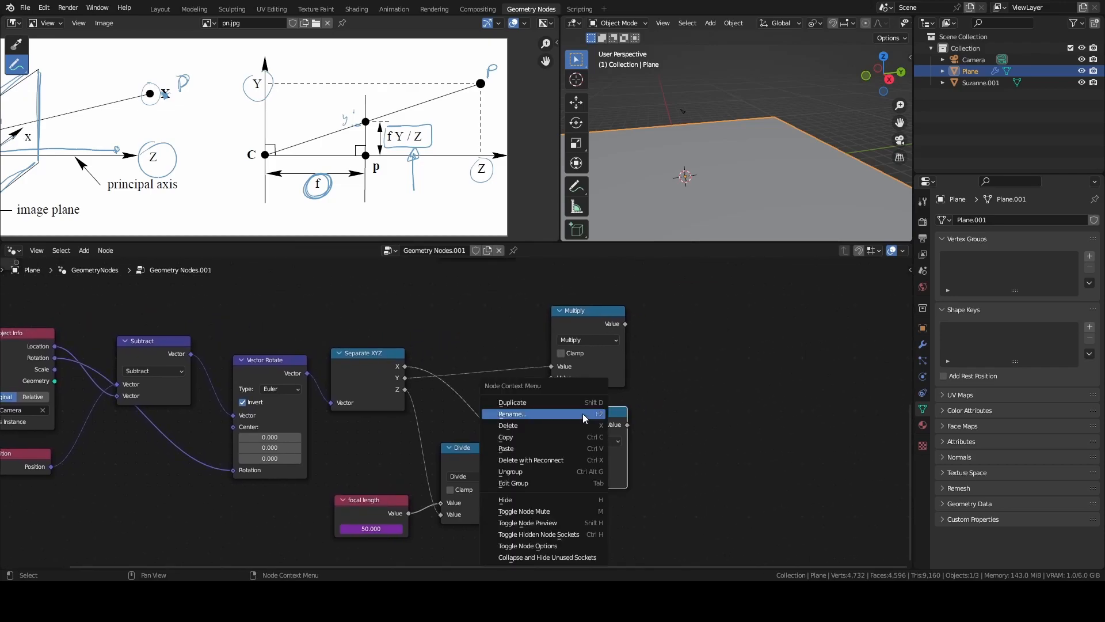
pyautogui.click(571, 412)
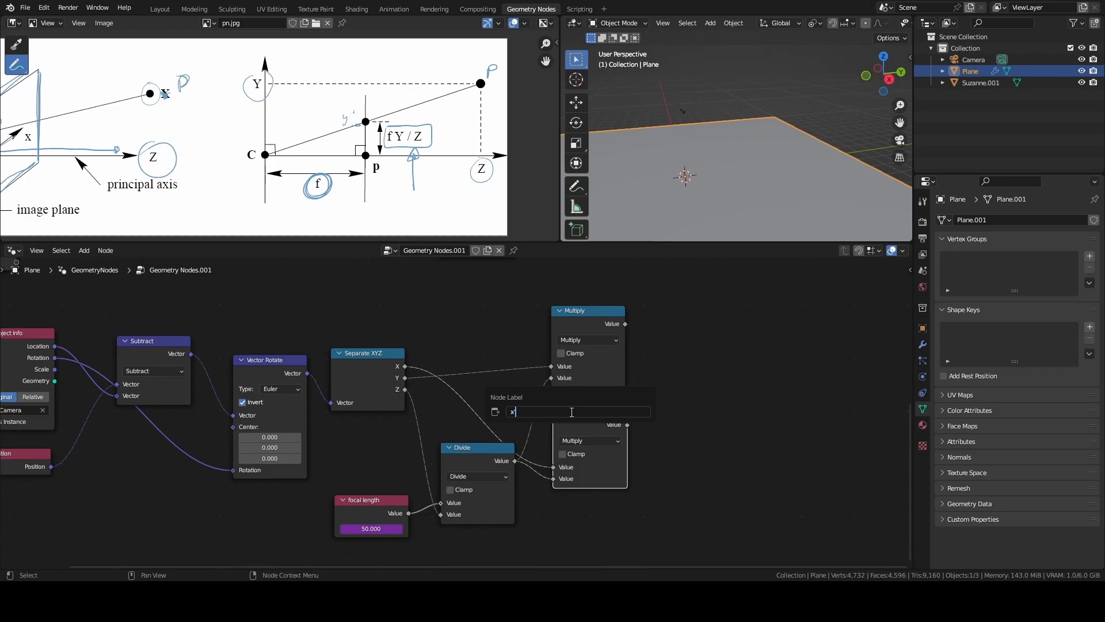
pyautogui.write('x')
pyautogui.press('Return')
# - Label the upper Multiply node y'
pyautogui.rightClick(586, 303)
pyautogui.click(593, 311)
pyautogui.rightClick(596, 313)
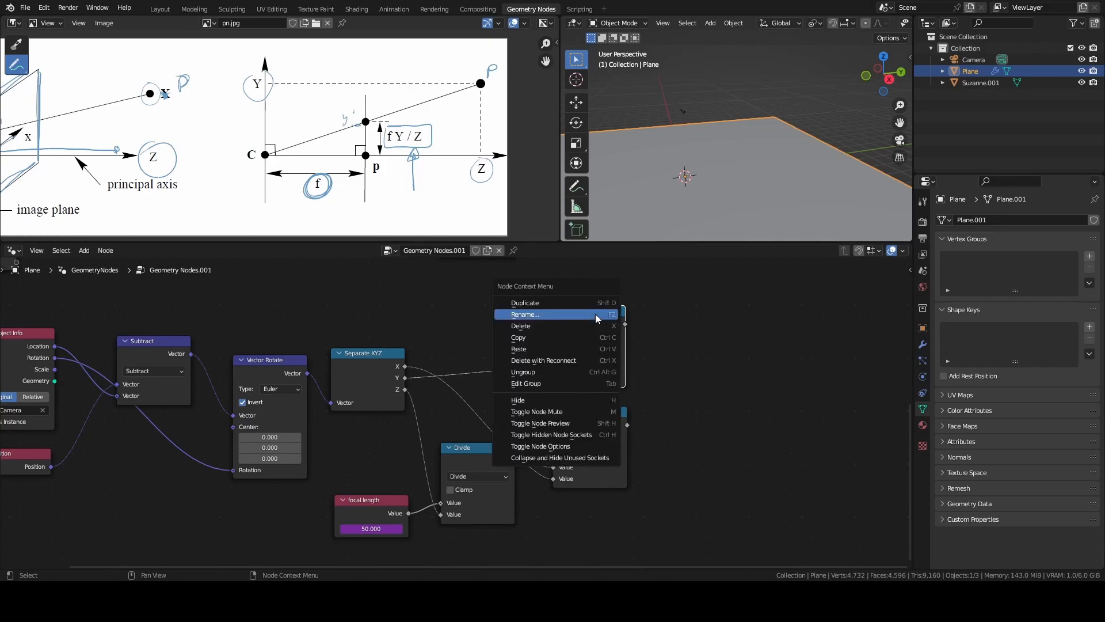
pyautogui.click(579, 314)
pyautogui.write("y'")
pyautogui.press('Return')
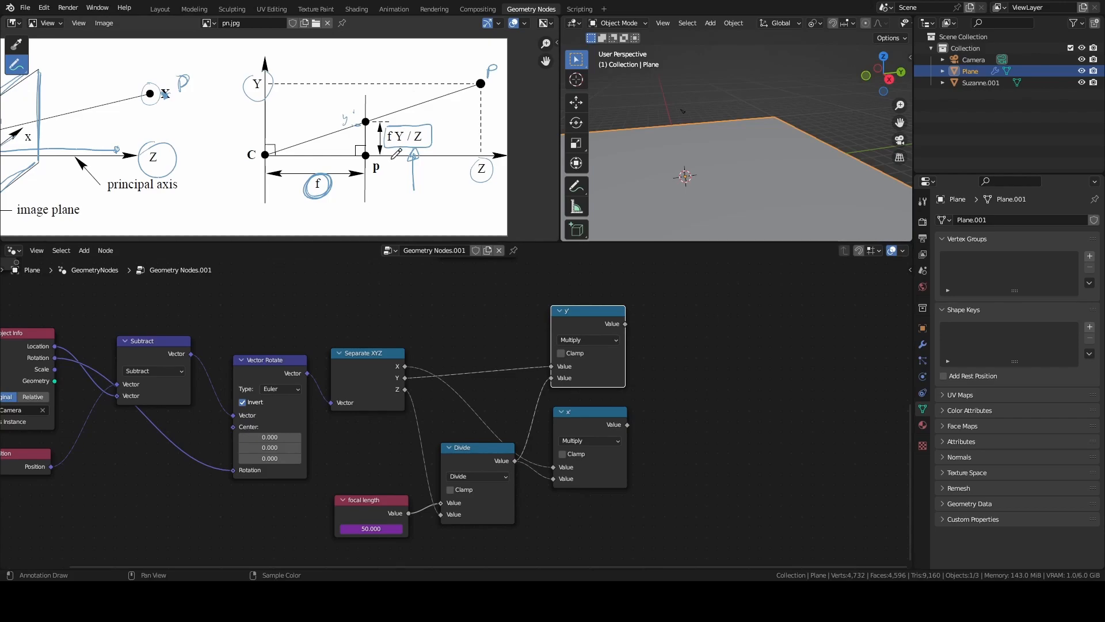
# - Annotate the empty area below the reference diagram with an image-plane rectangle crossed by a horizontal and a vertical axis with arrowheads
pyautogui.scroll(-5, 396, 154)
pyautogui.moveTo(306, 163); pyautogui.dragTo(423, 129, button='middle')
pyautogui.scroll(4, 423, 128)
pyautogui.moveTo(383, 164); pyautogui.dragTo(181, 175, button='middle')
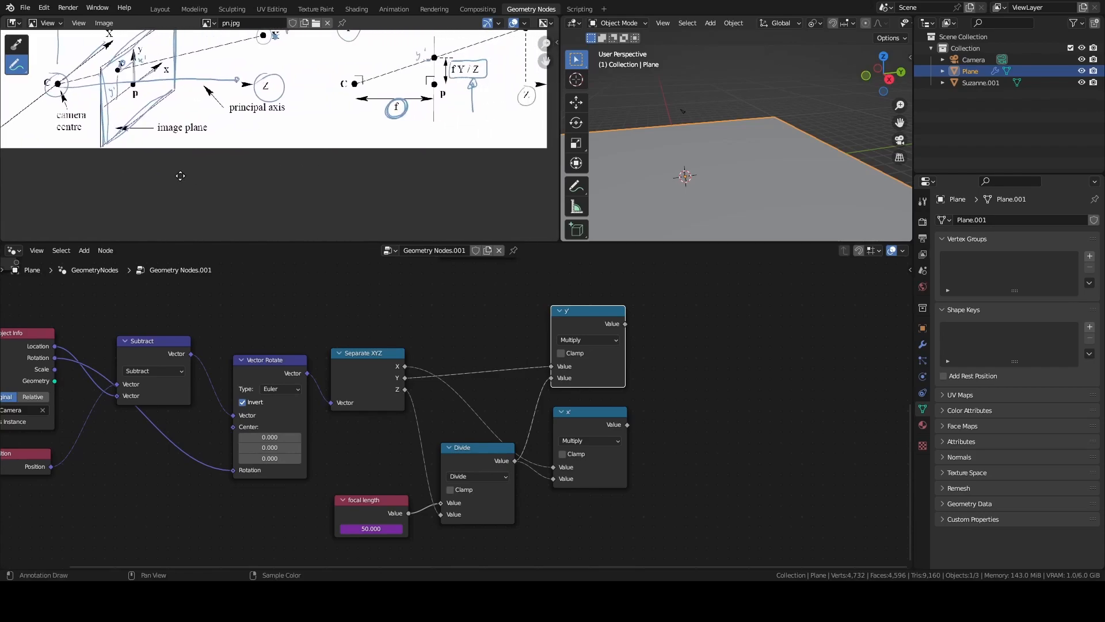
pyautogui.moveTo(341, 153); pyautogui.dragTo(373, 58, button='middle')
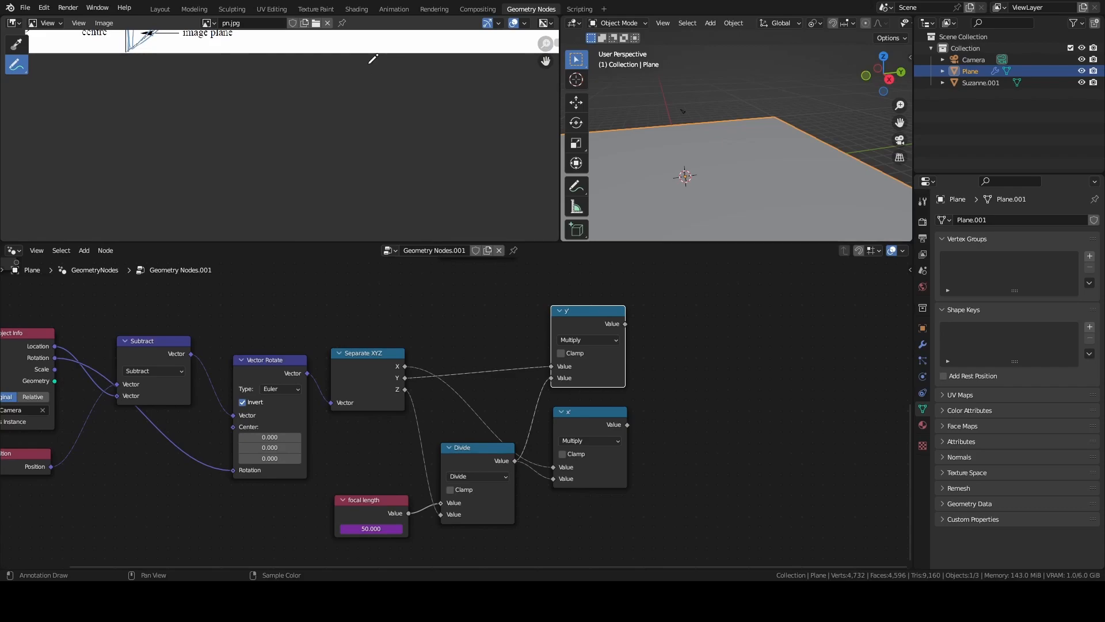
pyautogui.moveTo(248, 102)
pyautogui.mouseDown()
pyautogui.moveTo(244, 167)
pyautogui.moveTo(377, 168)
pyautogui.moveTo(370, 97)
pyautogui.moveTo(378, 150)
pyautogui.mouseUp()
pyautogui.moveTo(309, 61); pyautogui.dragTo(304, 207)
pyautogui.moveTo(211, 130); pyautogui.dragTo(432, 132)
pyautogui.moveTo(305, 65); pyautogui.dragTo(314, 64)
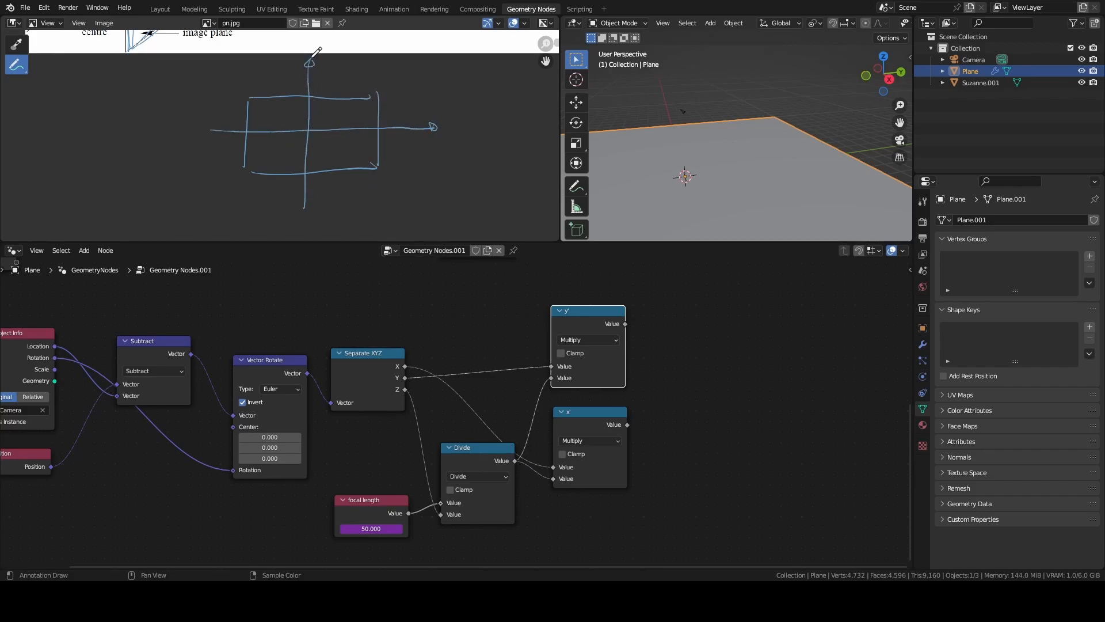
# - Label the sketched axes X and Y, and mark their crossing point as the origin 0,0
pyautogui.moveTo(460, 114); pyautogui.dragTo(452, 125)
pyautogui.moveTo(453, 117); pyautogui.dragTo(461, 124)
pyautogui.moveTo(329, 44); pyautogui.dragTo(334, 57)
pyautogui.click(308, 133)
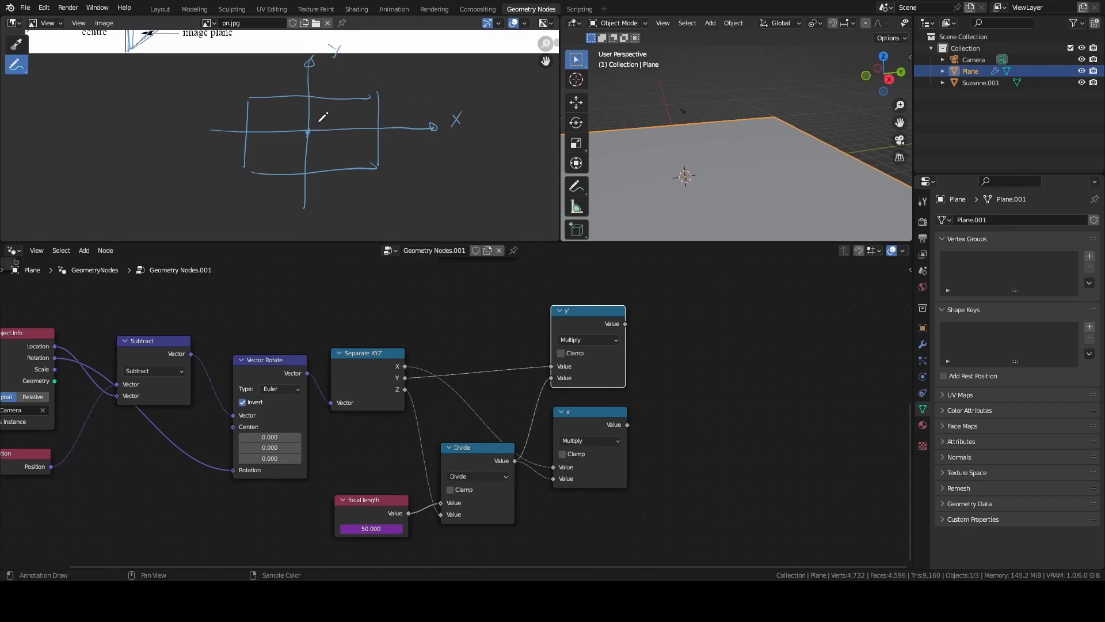
pyautogui.moveTo(320, 117); pyautogui.dragTo(334, 119)
pyautogui.moveTo(252, 188)
pyautogui.mouseDown()
pyautogui.moveTo(309, 199)
pyautogui.moveTo(368, 190)
pyautogui.mouseUp()
pyautogui.moveTo(381, 92); pyautogui.dragTo(378, 168)
pyautogui.hotkey('ctrl', 'z')
pyautogui.hotkey('ctrl', 'z')
# - Add a Value node below and beyond the x' node, and place a duplicate of it above and beyond the y' node
pyautogui.moveTo(629, 353); pyautogui.dragTo(518, 375, button='middle')
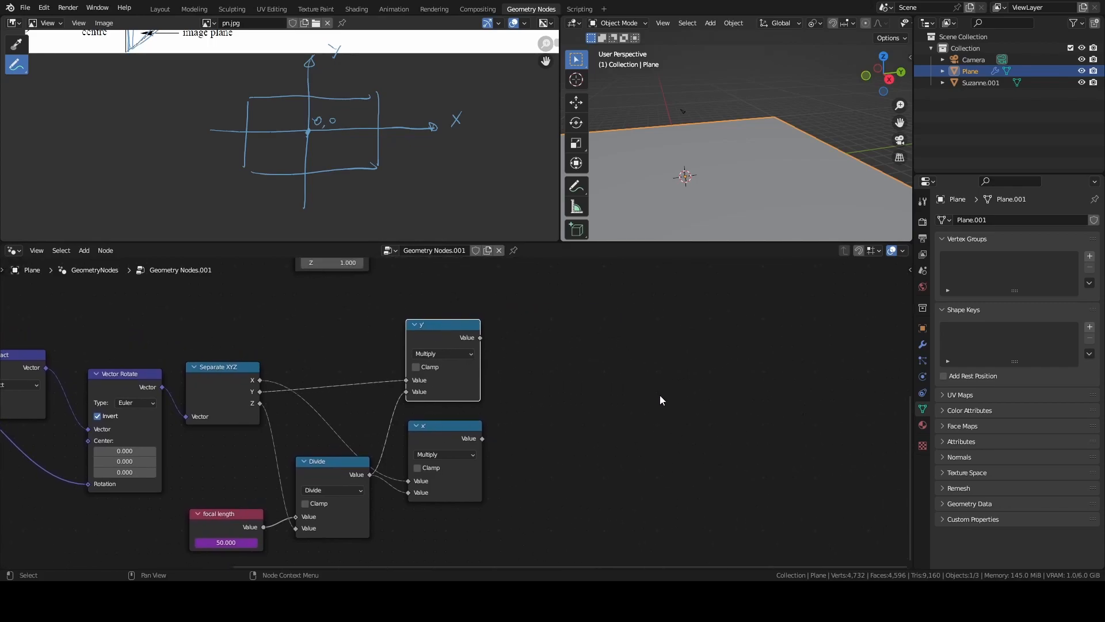
pyautogui.press('F3')
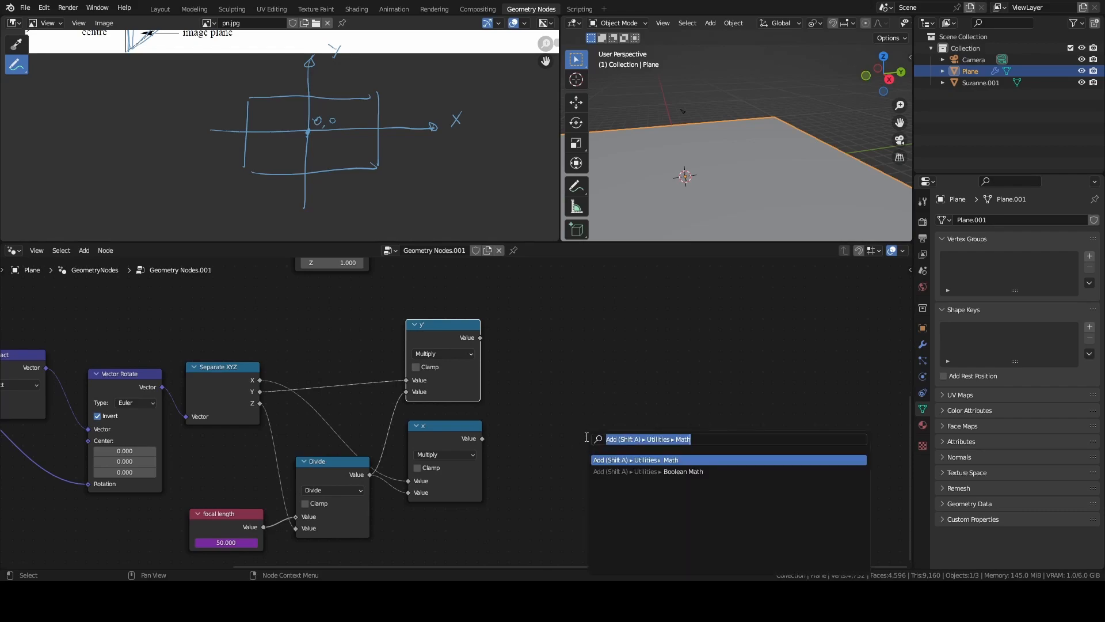
pyautogui.write('value')
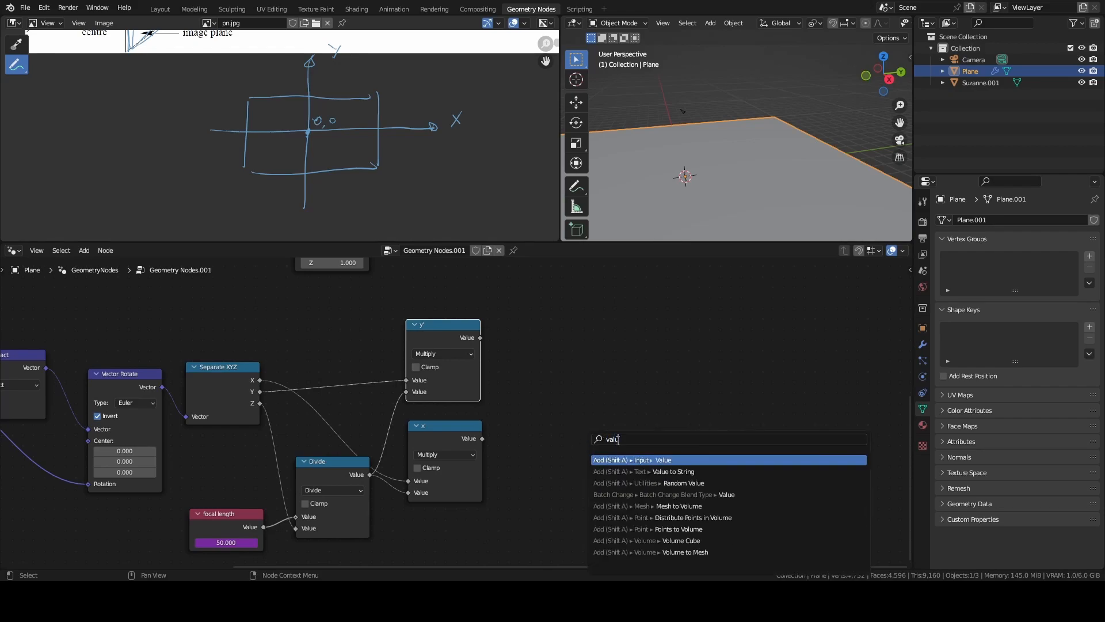
pyautogui.press('Return')
pyautogui.click(529, 505)
pyautogui.hotkey('shift', 'd')
pyautogui.click(511, 246)
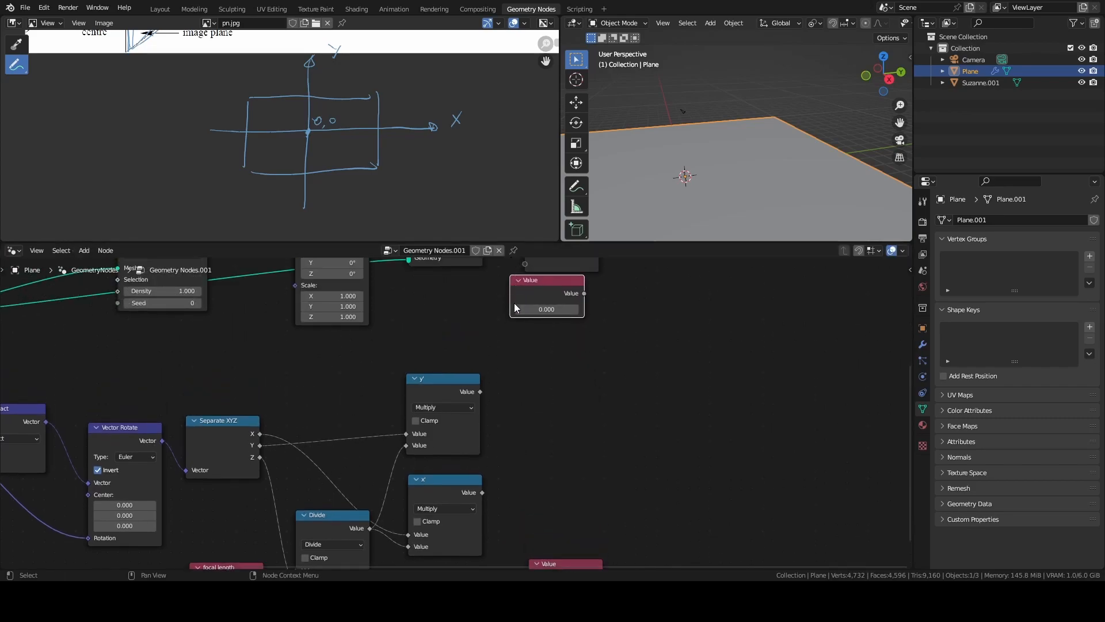
pyautogui.moveTo(529, 287); pyautogui.dragTo(520, 349)
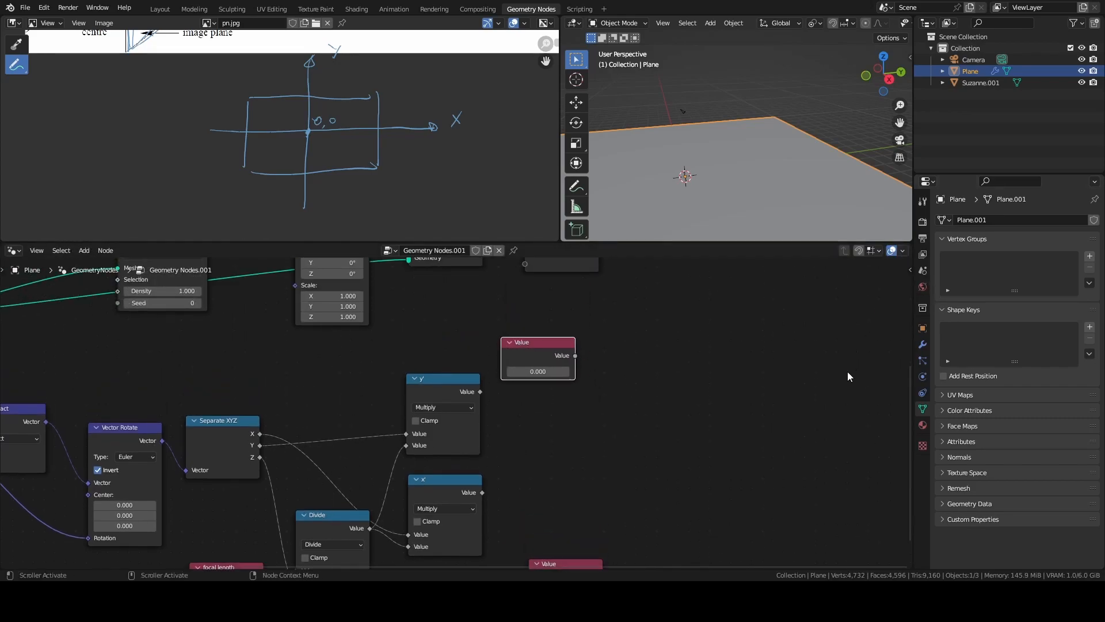
# - Set the camera's sensor fit to Horizontal
pyautogui.click(973, 60)
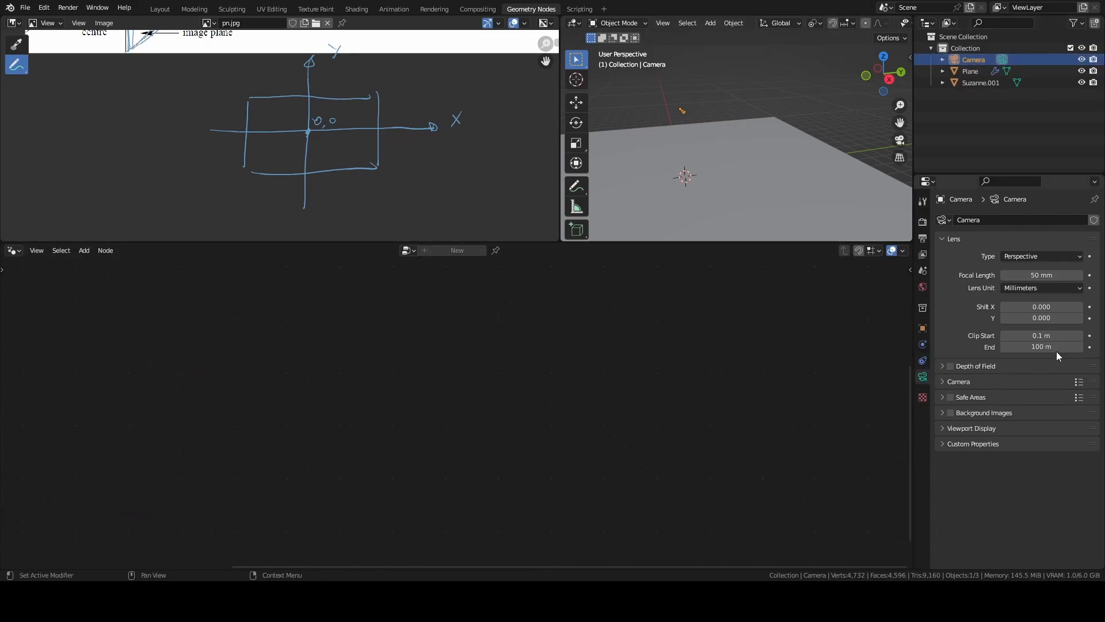
pyautogui.click(941, 382)
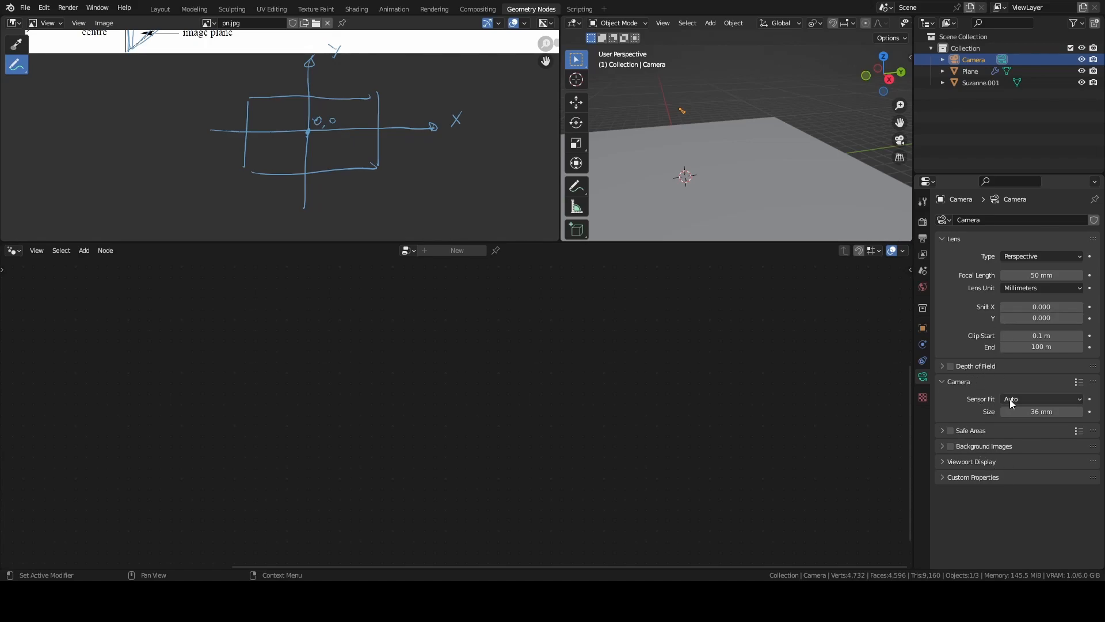
pyautogui.click(1026, 400)
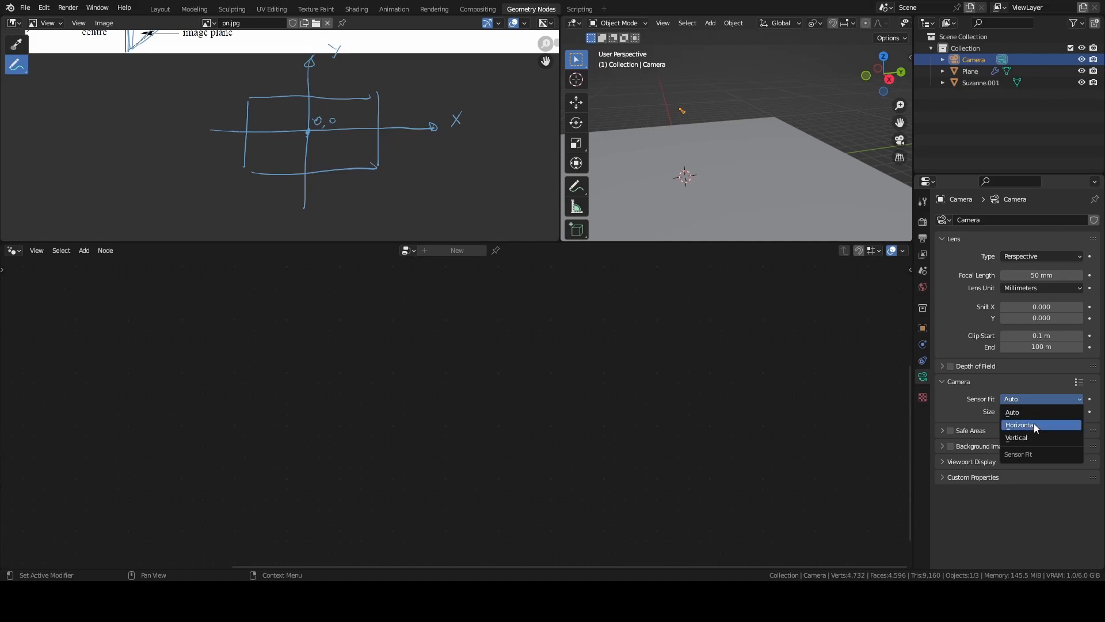
pyautogui.click(1034, 423)
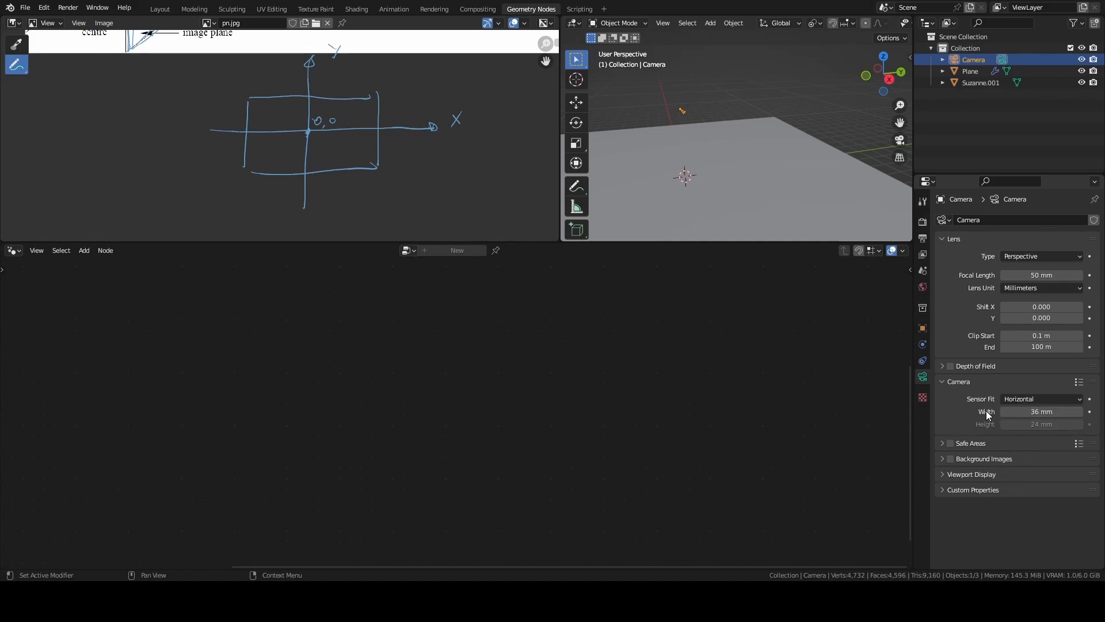
# - Copy the camera's sensor width as a new driver and paste it into the lower Value node on the plane's node tree
pyautogui.rightClick(1040, 412)
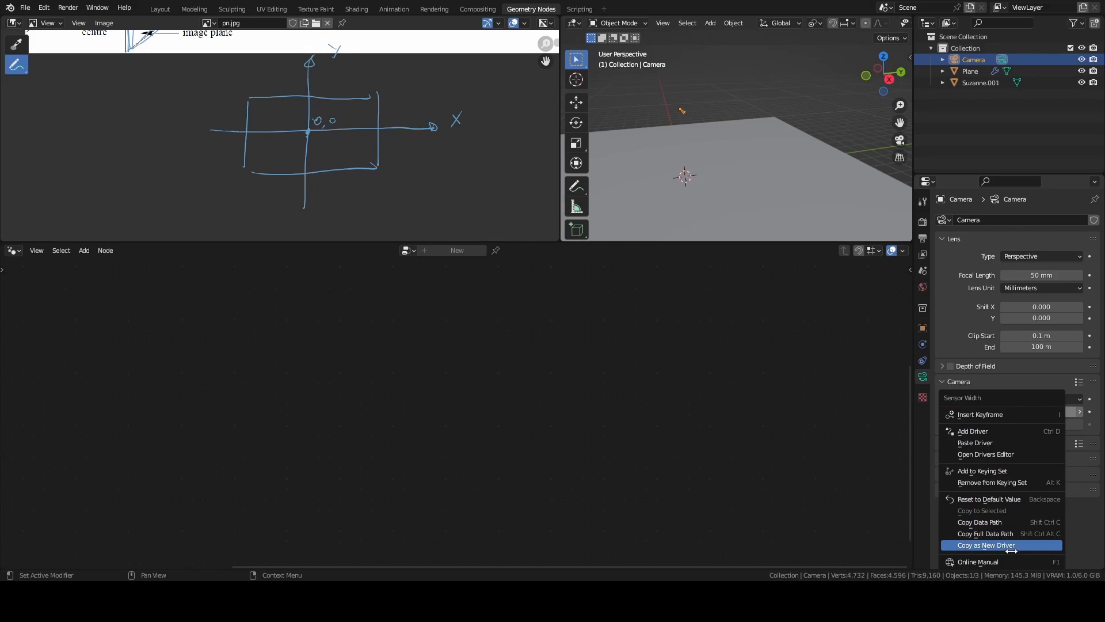
pyautogui.click(1002, 534)
pyautogui.click(716, 193)
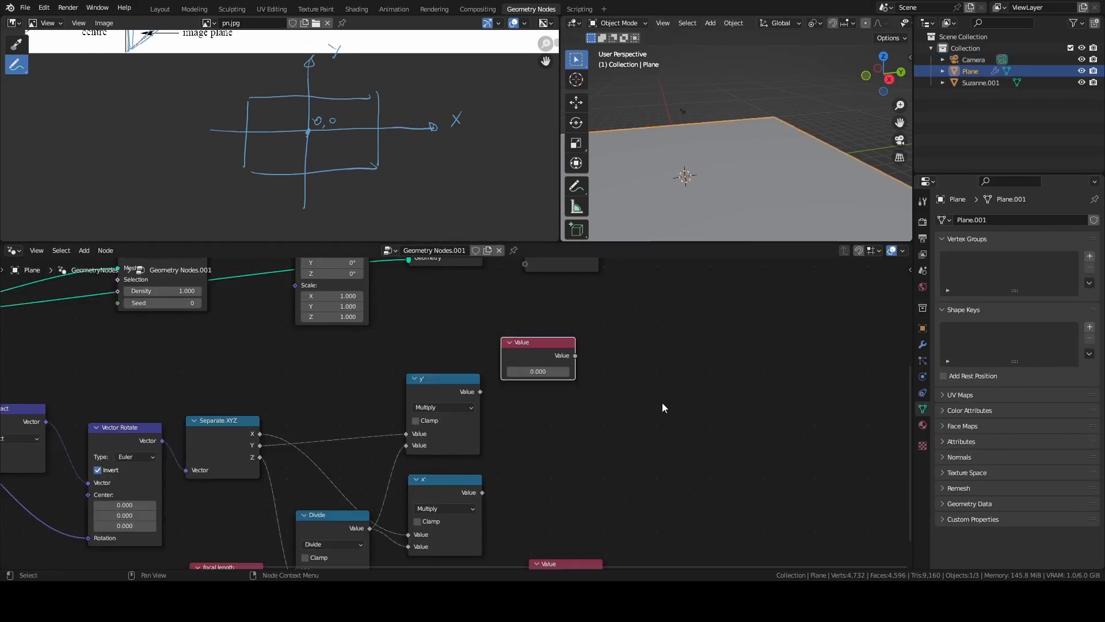
pyautogui.moveTo(627, 433); pyautogui.dragTo(622, 377, button='middle')
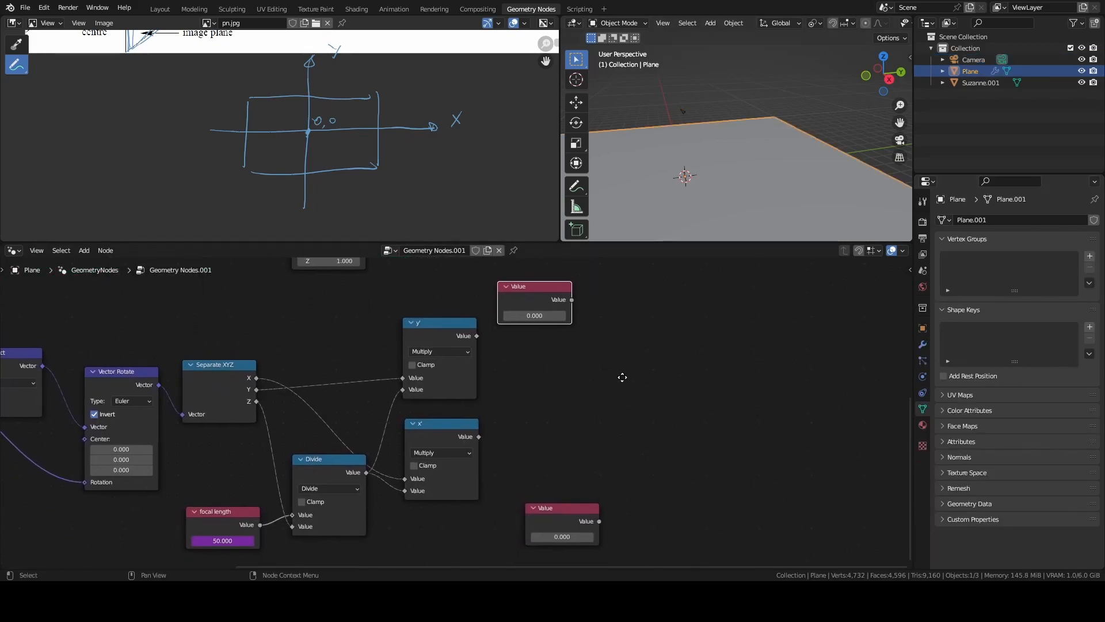
pyautogui.rightClick(559, 538)
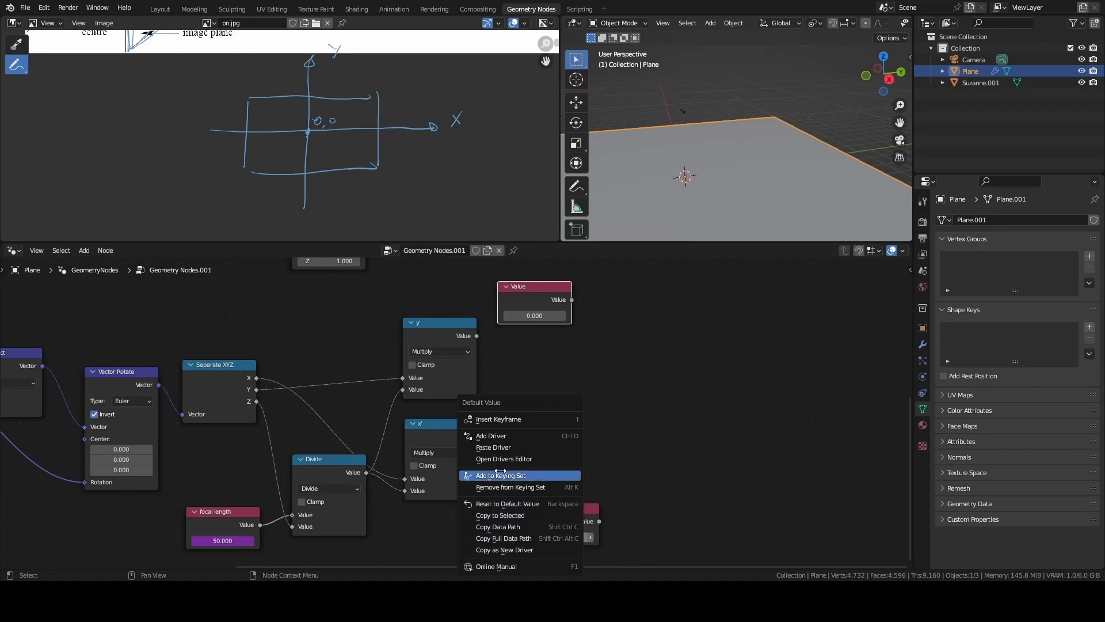
pyautogui.click(499, 448)
# - Label the Value node driven by the sensor width w
pyautogui.click(544, 505)
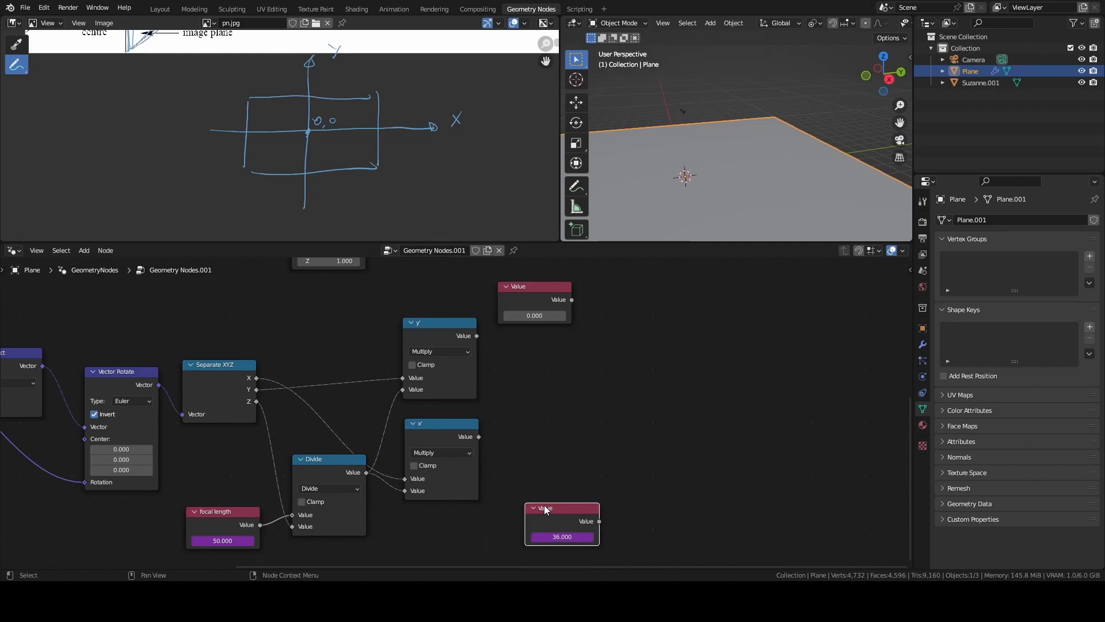
pyautogui.rightClick(544, 505)
pyautogui.click(520, 428)
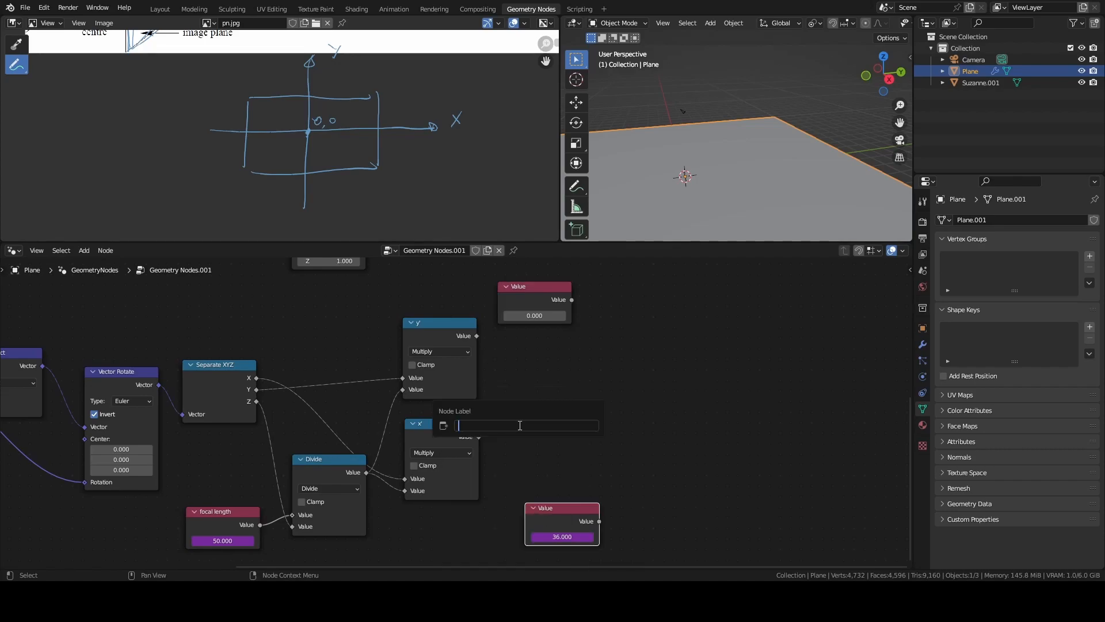
pyautogui.write('w')
pyautogui.press('Return')
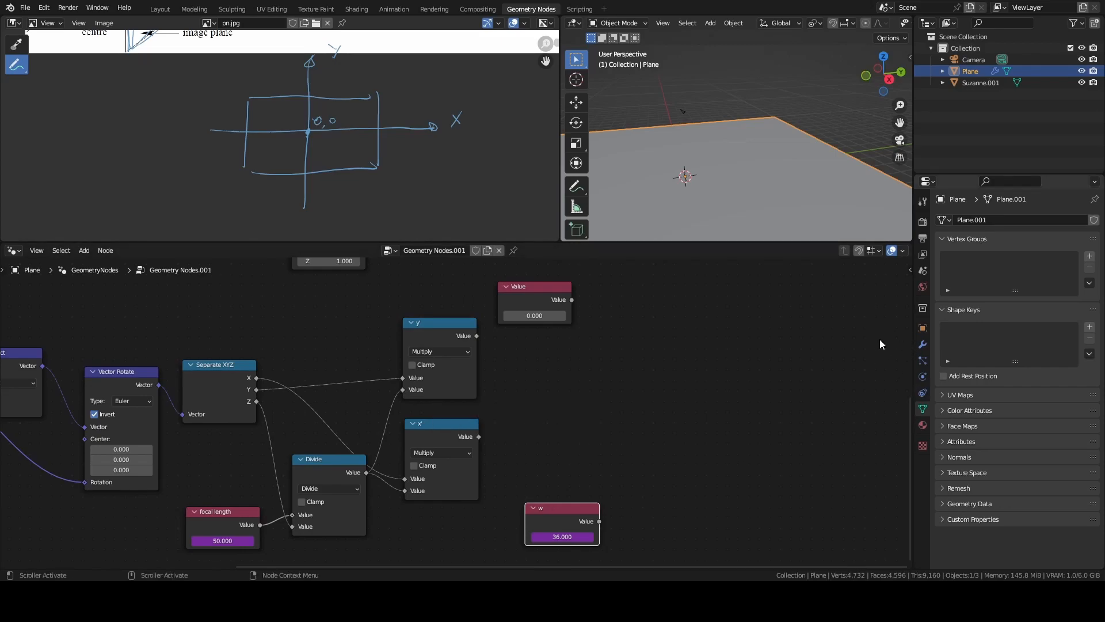
# - Copy the camera's sensor height as a new driver and paste it into the upper Value node in the plane's node tree
pyautogui.click(961, 61)
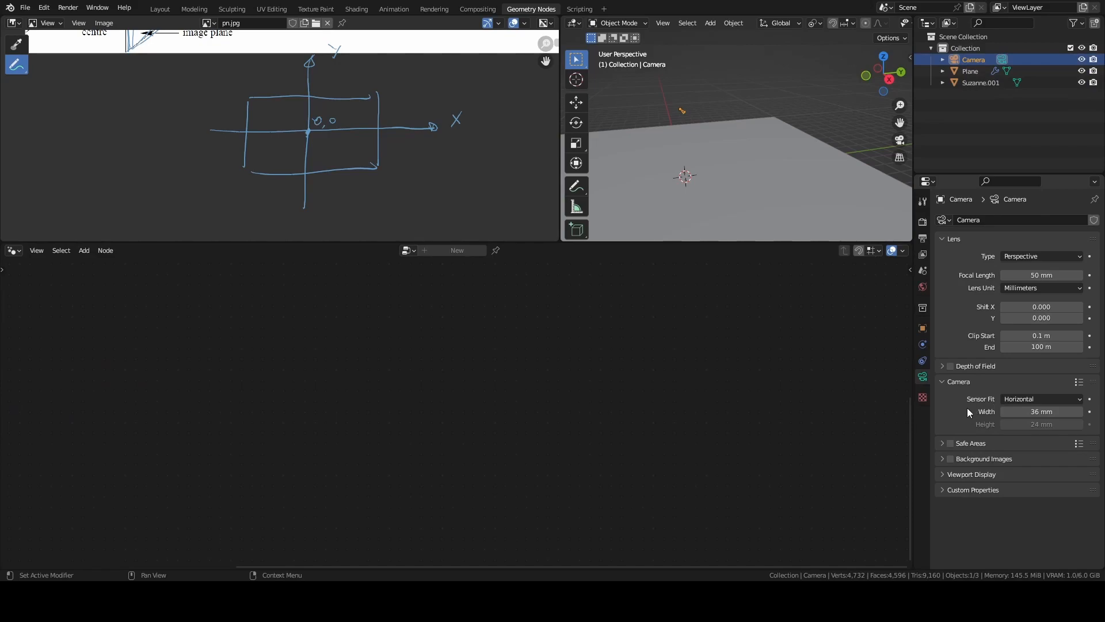
pyautogui.click(1030, 424)
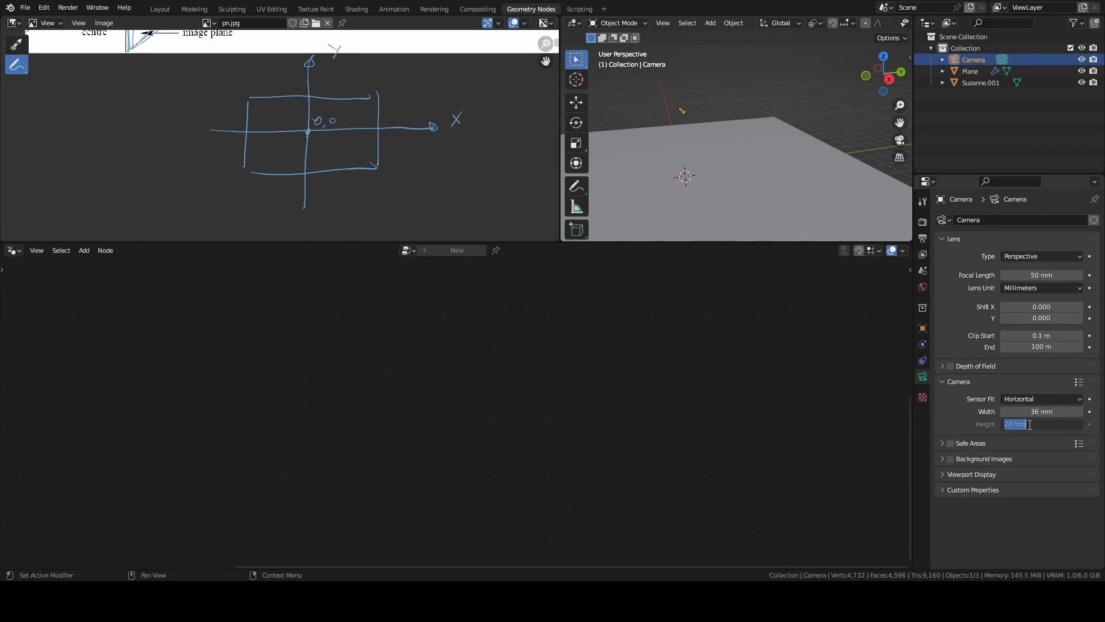
pyautogui.press('Escape')
pyautogui.rightClick(1041, 426)
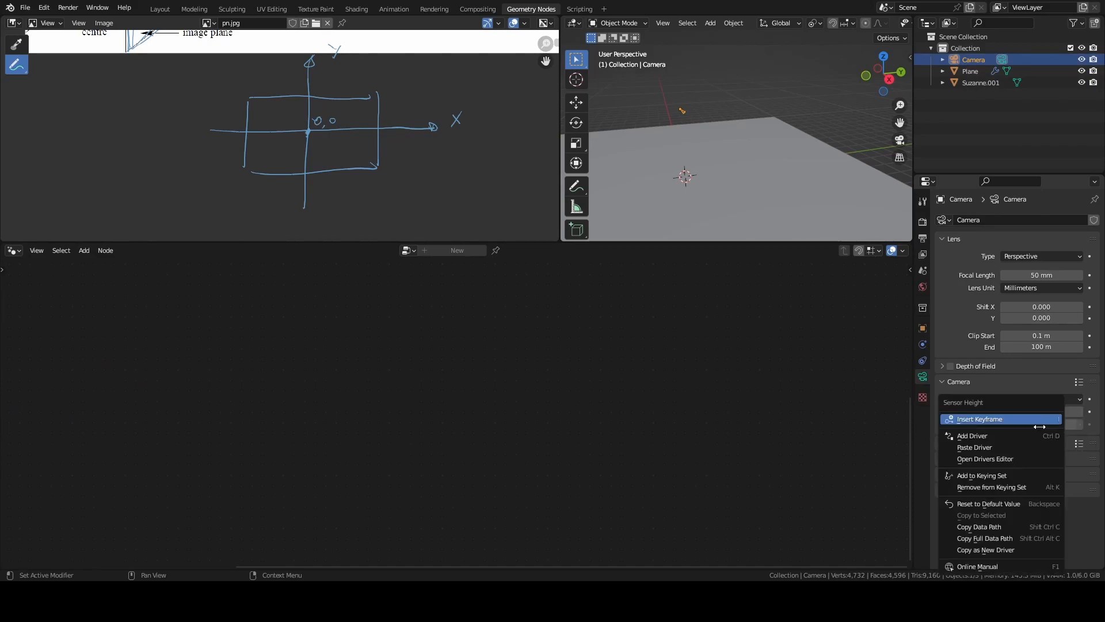
pyautogui.click(967, 549)
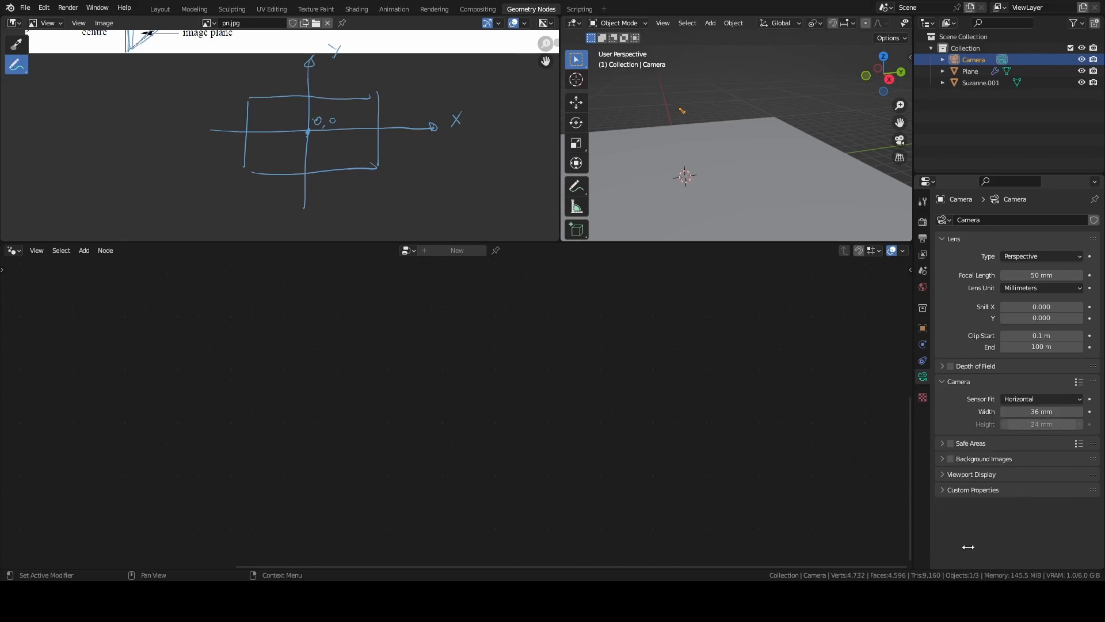
pyautogui.click(765, 221)
pyautogui.rightClick(521, 315)
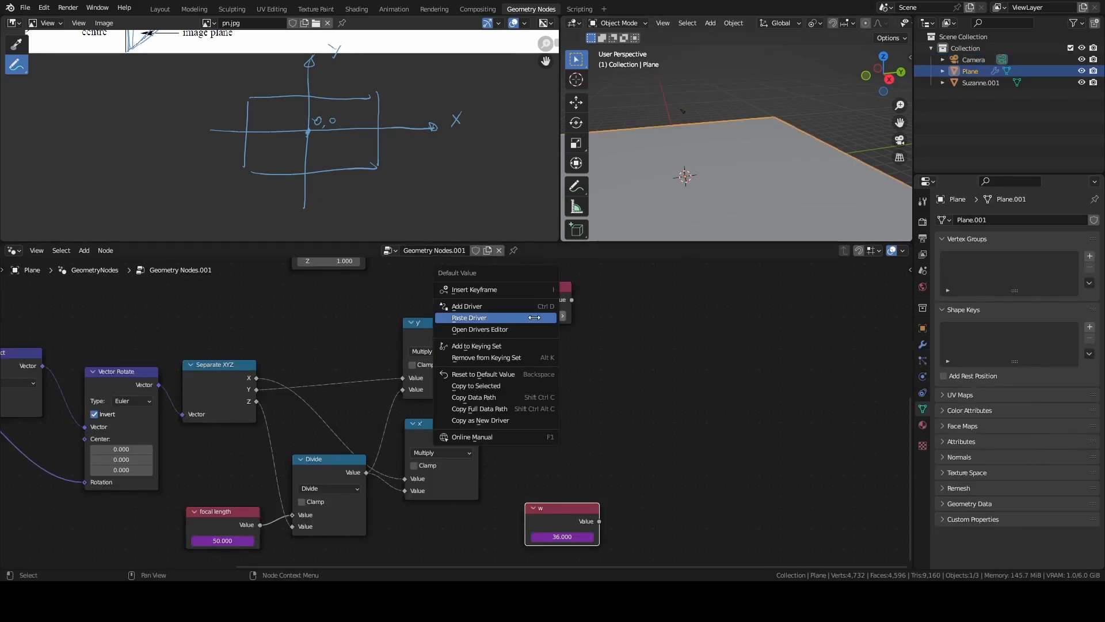
# - Label the Value node driven by the sensor height h
pyautogui.click(529, 287)
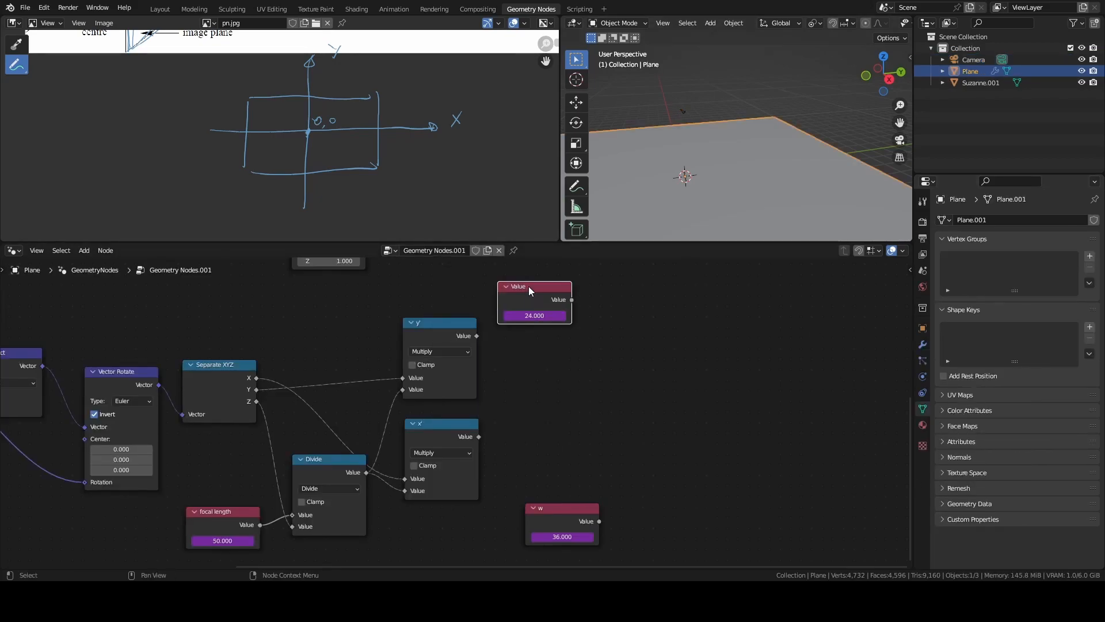
pyautogui.rightClick(529, 287)
pyautogui.click(521, 289)
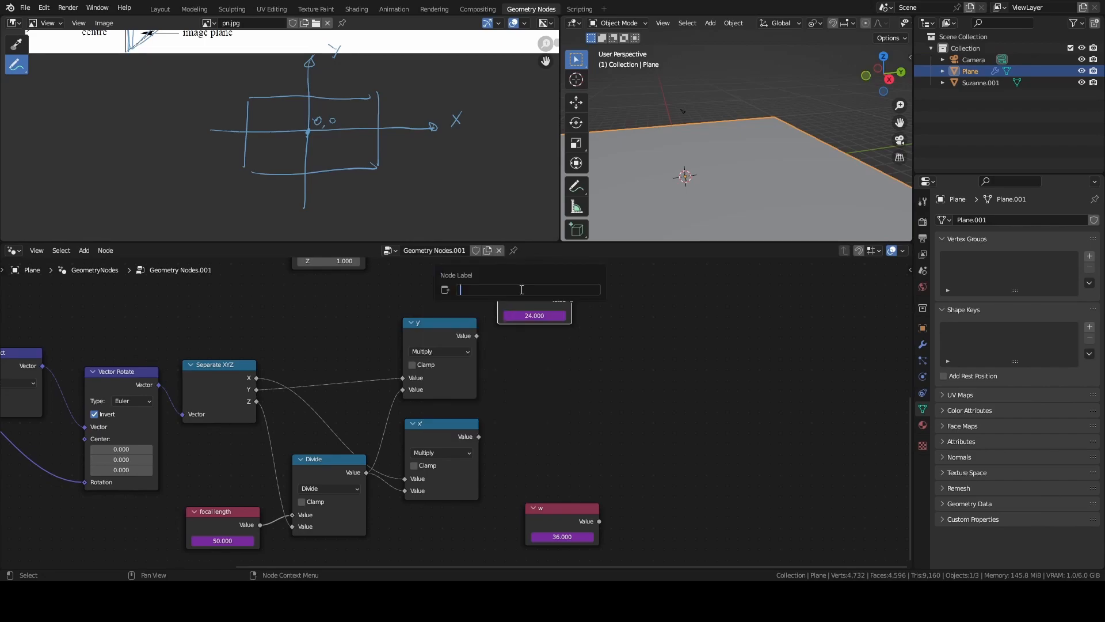
pyautogui.write('h')
pyautogui.press('Return')
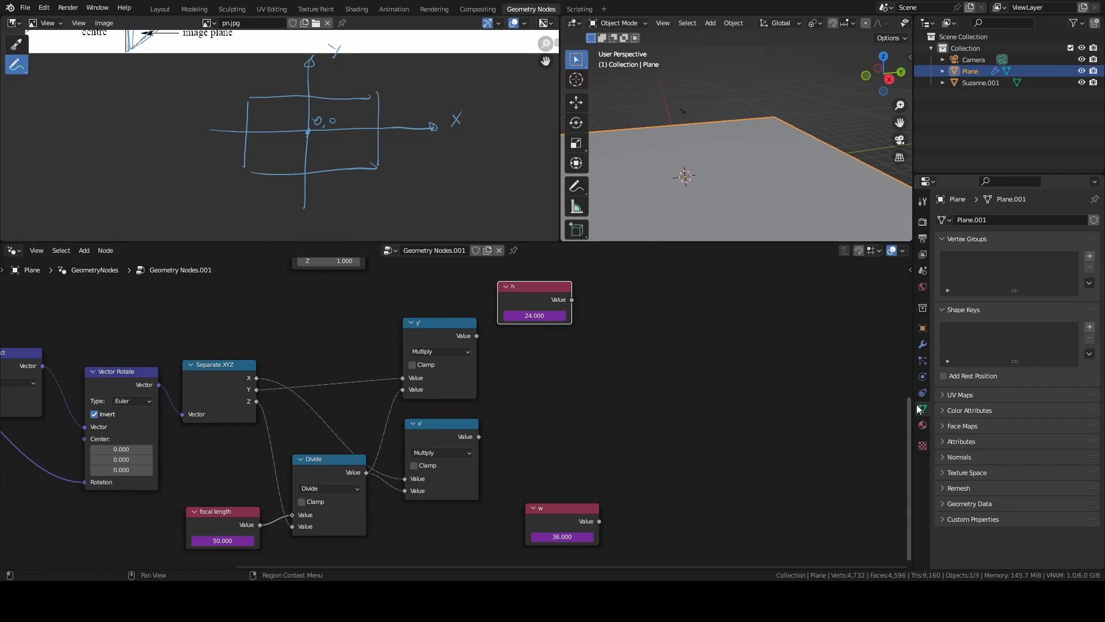
# - Set the camera's sensor fit to Auto and reselect the plane
pyautogui.click(971, 60)
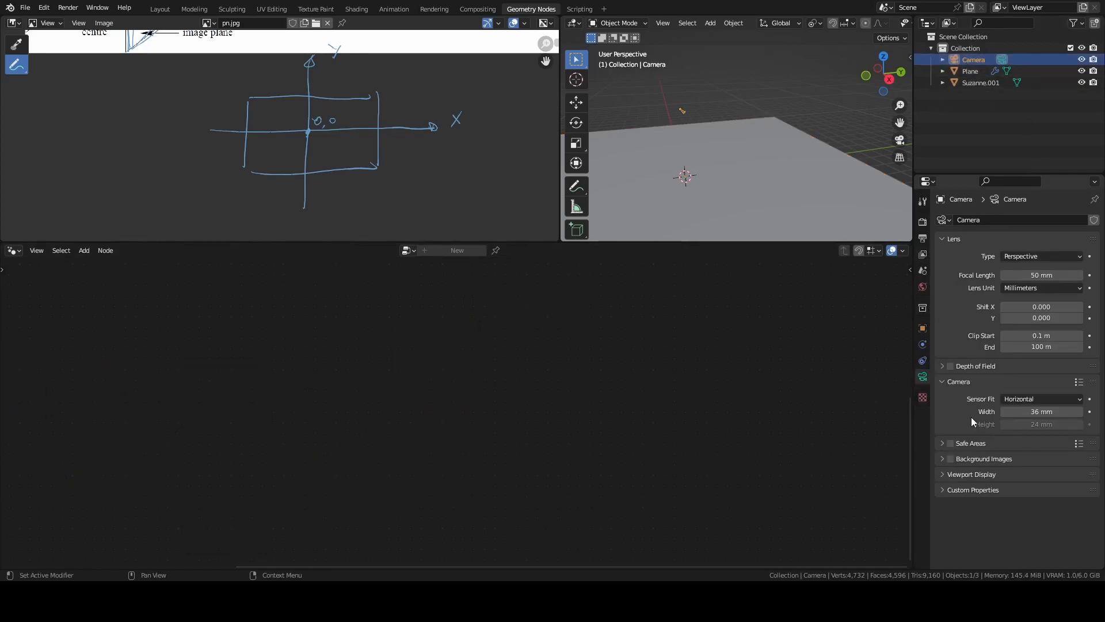
pyautogui.click(1024, 396)
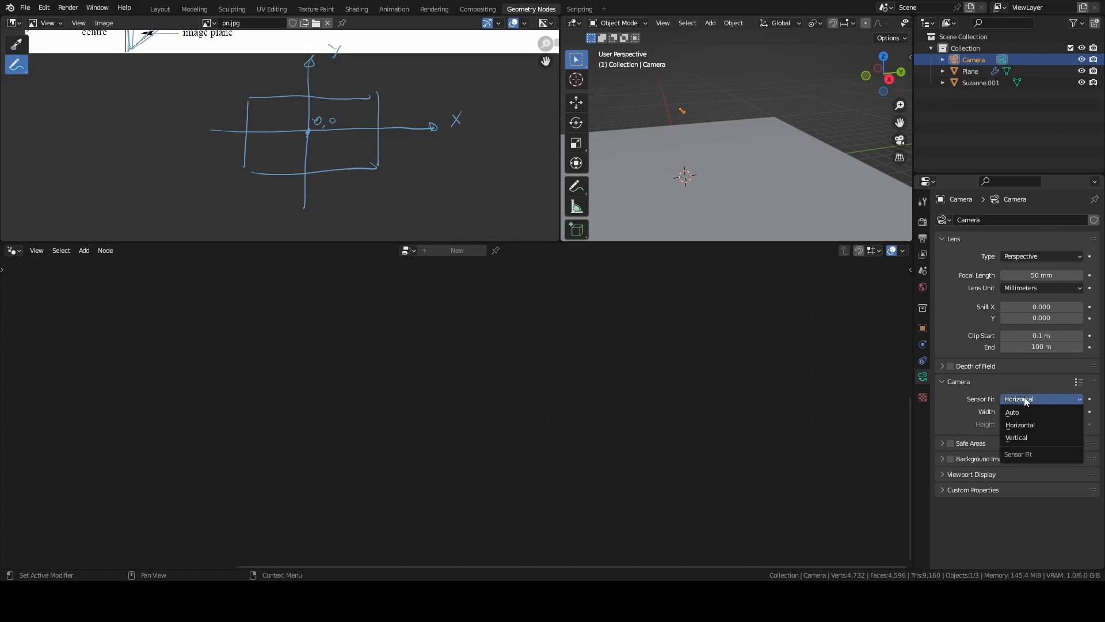
pyautogui.click(1022, 411)
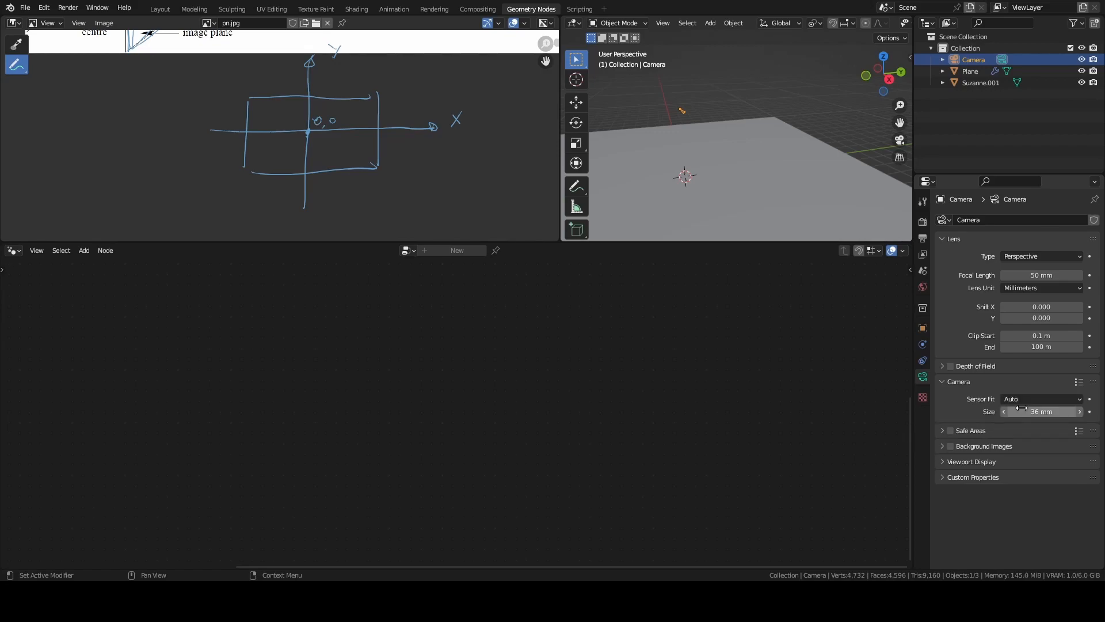
pyautogui.click(704, 212)
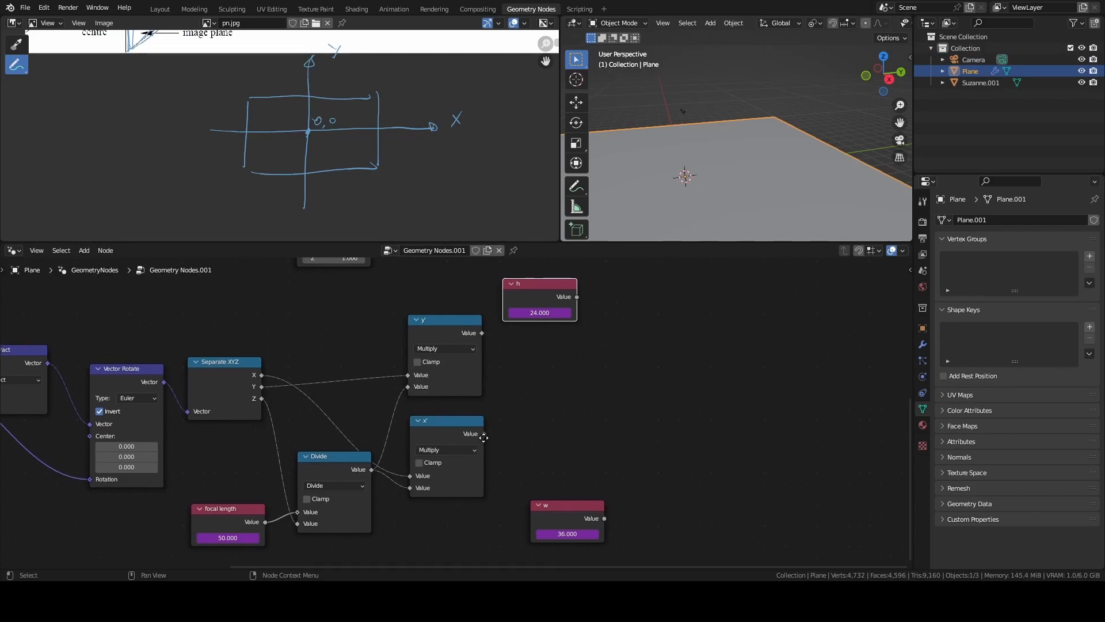
# - Reposition the w, focal length and h Value nodes slightly around the projection math nodes
pyautogui.moveTo(489, 446); pyautogui.dragTo(522, 439, button='middle')
pyautogui.moveTo(585, 499); pyautogui.dragTo(554, 505)
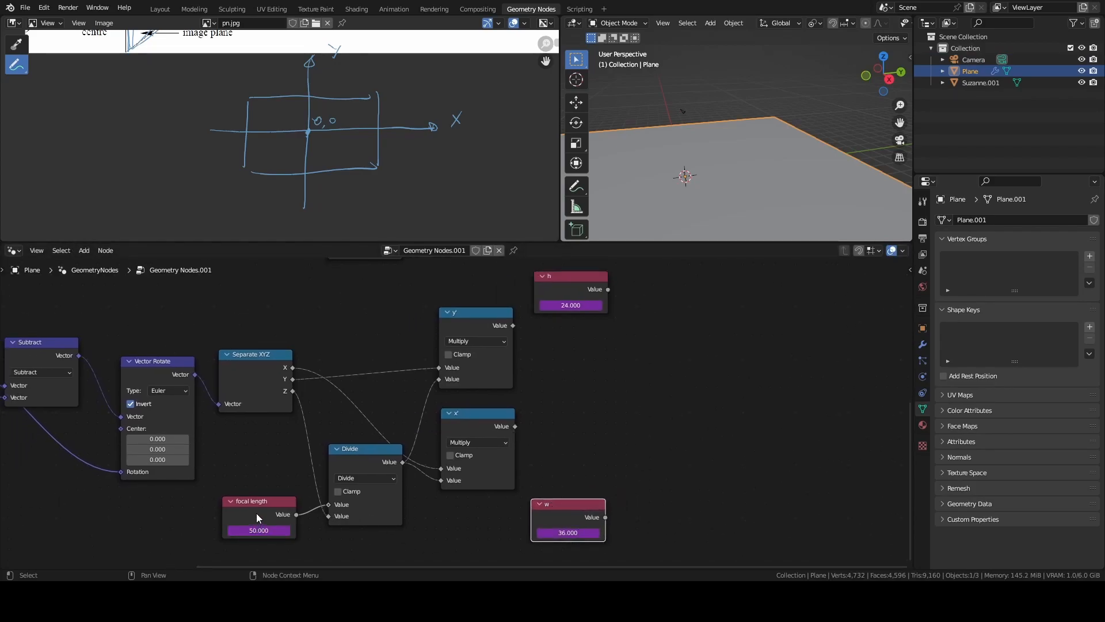
pyautogui.moveTo(257, 506); pyautogui.dragTo(257, 513)
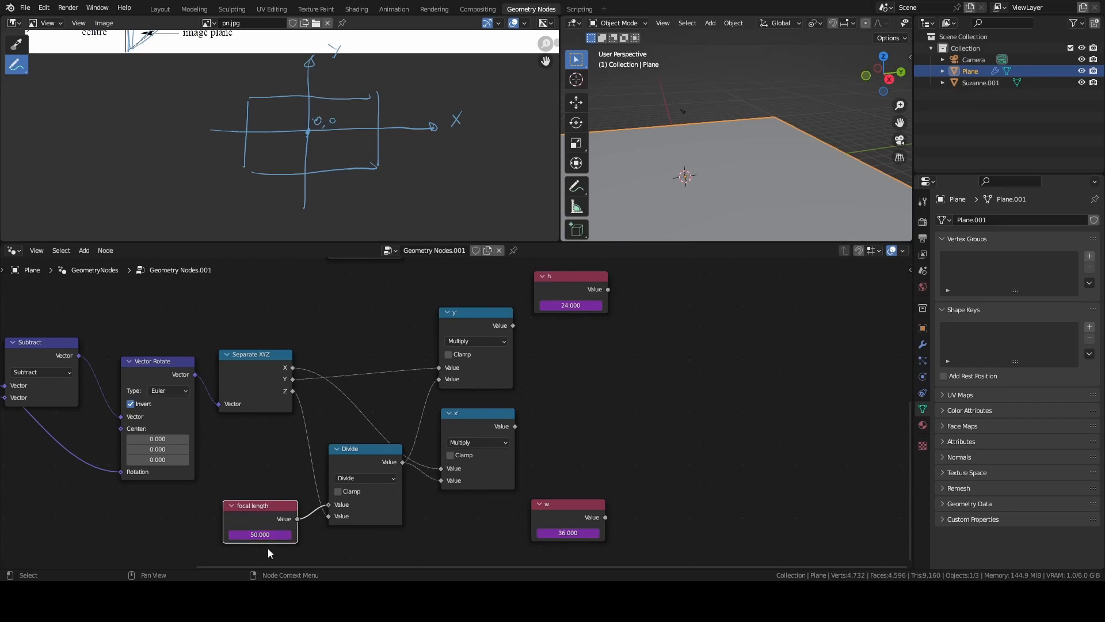
pyautogui.moveTo(250, 507); pyautogui.dragTo(250, 512)
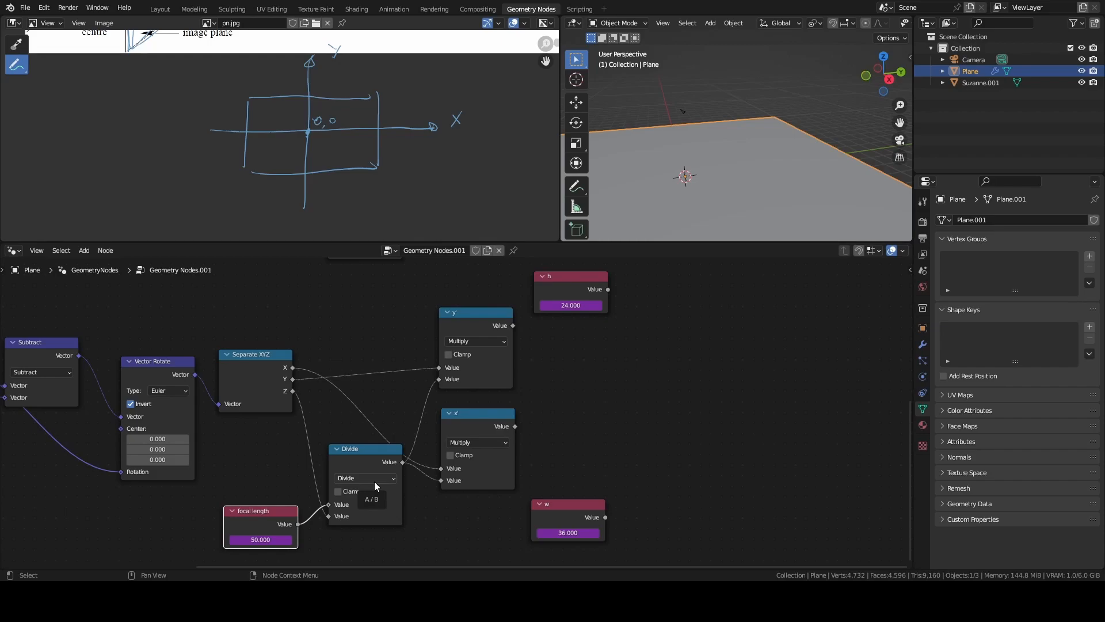
pyautogui.moveTo(574, 277); pyautogui.dragTo(577, 330)
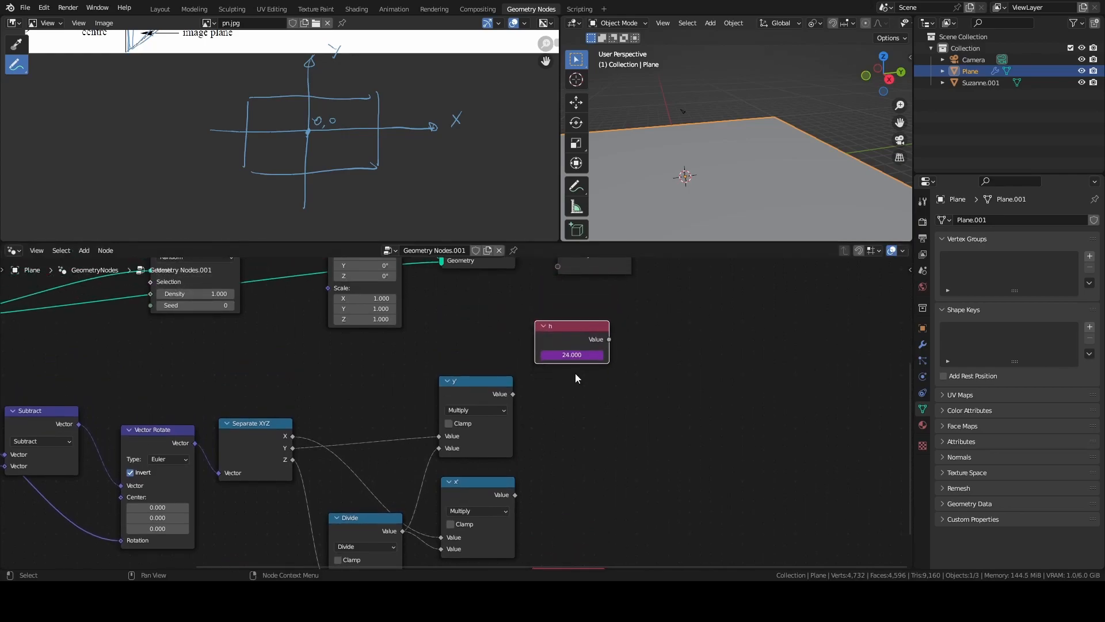
pyautogui.moveTo(590, 447); pyautogui.dragTo(589, 389, button='middle')
pyautogui.moveTo(572, 269); pyautogui.dragTo(566, 279)
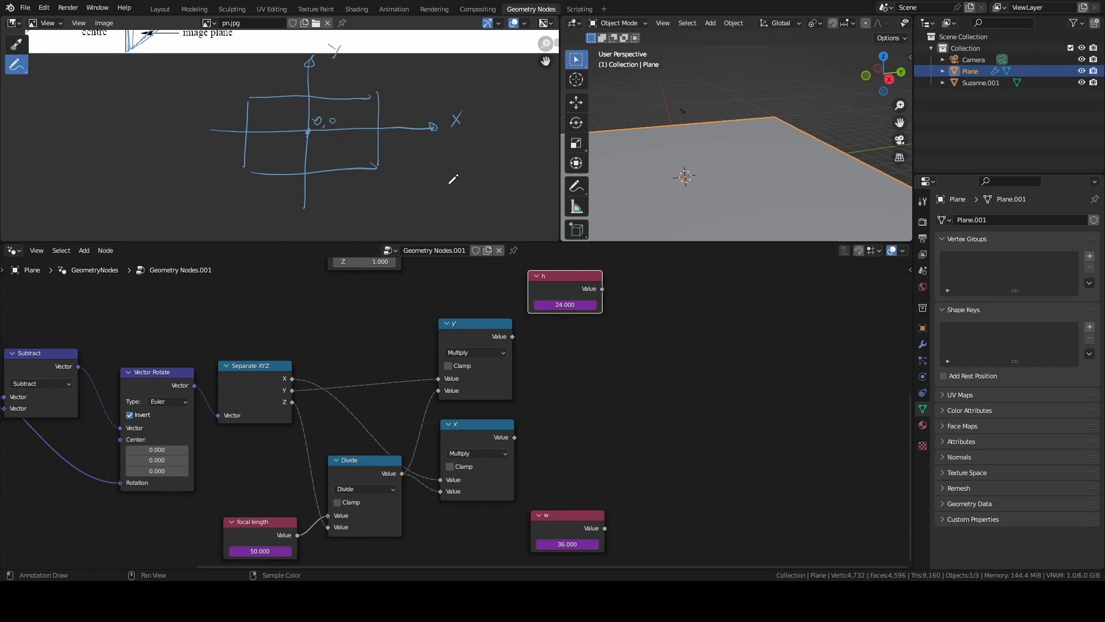
# - Enlarge the image editor and annotate the sketched rectangle's limits with -w/2, +w/2, -h/2 and +h/2
pyautogui.moveTo(480, 242); pyautogui.dragTo(486, 382)
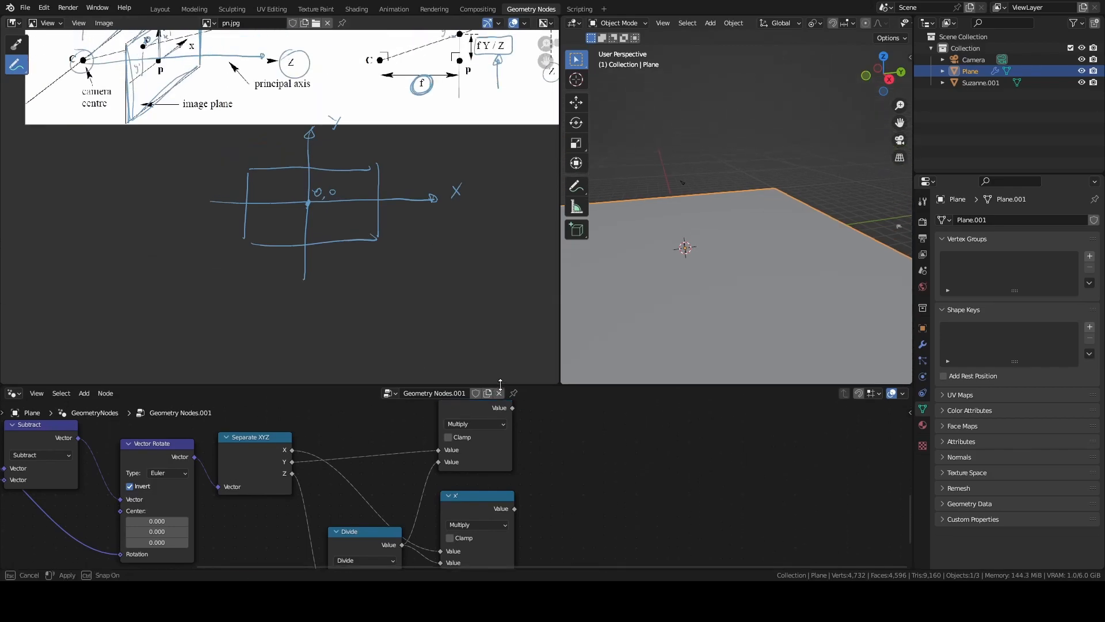
pyautogui.scroll(1, 370, 259)
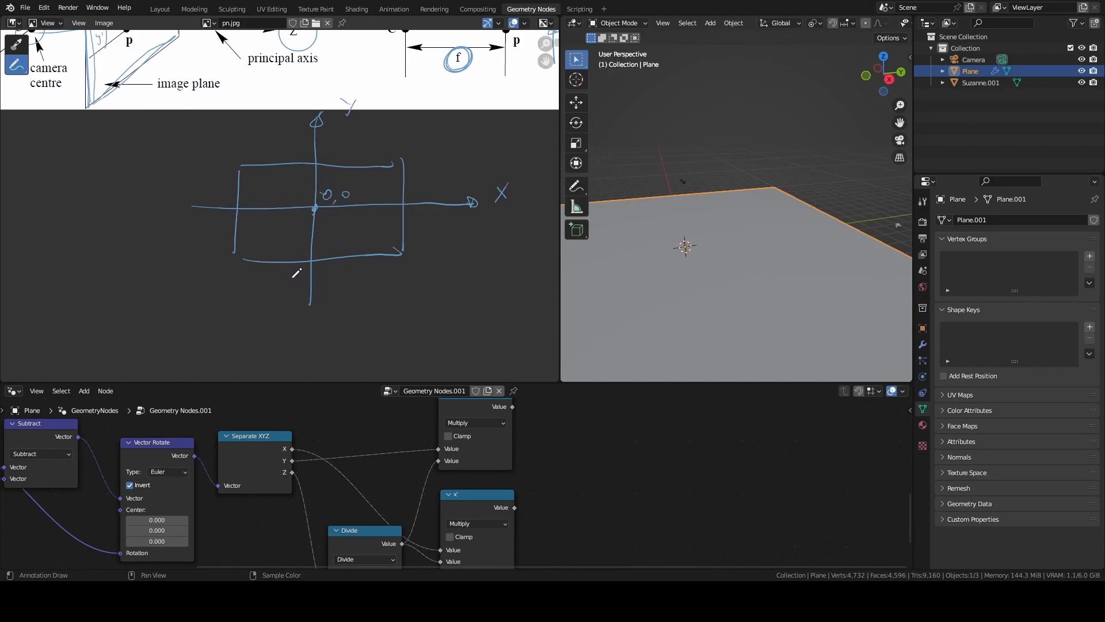
pyautogui.moveTo(235, 260)
pyautogui.mouseDown()
pyautogui.moveTo(213, 291)
pyautogui.moveTo(240, 278)
pyautogui.moveTo(243, 321)
pyautogui.mouseUp()
pyautogui.click(231, 310)
pyautogui.moveTo(402, 275)
pyautogui.mouseDown()
pyautogui.moveTo(435, 272)
pyautogui.moveTo(441, 309)
pyautogui.mouseUp()
pyautogui.moveTo(166, 252)
pyautogui.mouseDown()
pyautogui.moveTo(190, 258)
pyautogui.moveTo(192, 278)
pyautogui.mouseUp()
pyautogui.moveTo(176, 164); pyautogui.dragTo(182, 163)
pyautogui.moveTo(179, 160); pyautogui.dragTo(199, 169)
pyautogui.moveTo(190, 174); pyautogui.dragTo(199, 185)
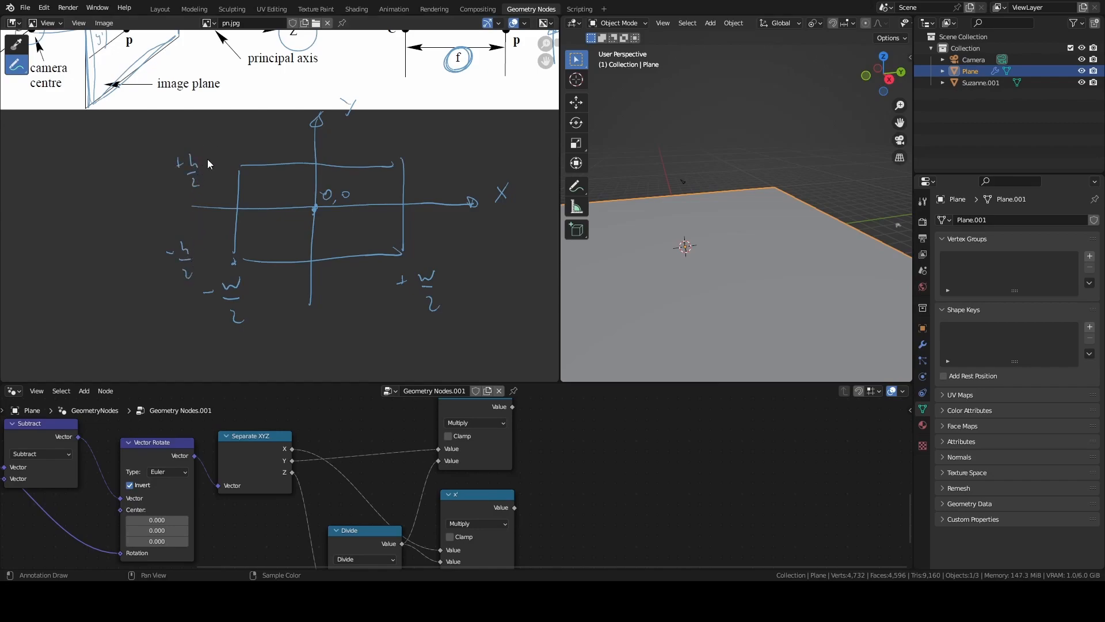
# - Annotate a point p with its x' coordinate inside the rectangle's lower quadrant on the positive X side
pyautogui.click(356, 232)
pyautogui.moveTo(367, 225); pyautogui.dragTo(371, 219)
pyautogui.moveTo(359, 241); pyautogui.dragTo(363, 245)
pyautogui.moveTo(363, 241); pyautogui.dragTo(369, 239)
pyautogui.moveTo(410, 256)
pyautogui.mouseDown()
pyautogui.moveTo(395, 288)
pyautogui.moveTo(464, 306)
pyautogui.moveTo(402, 253)
pyautogui.mouseUp()
# - Enlarge the node editor and add a Math node beyond the h node
pyautogui.scroll(-4, 564, 462)
pyautogui.moveTo(539, 480); pyautogui.dragTo(531, 457, button='middle')
pyautogui.moveTo(623, 383); pyautogui.dragTo(624, 127)
pyautogui.scroll(3, 520, 351)
pyautogui.moveTo(520, 352); pyautogui.dragTo(474, 397, button='middle')
pyautogui.scroll(1, 506, 354)
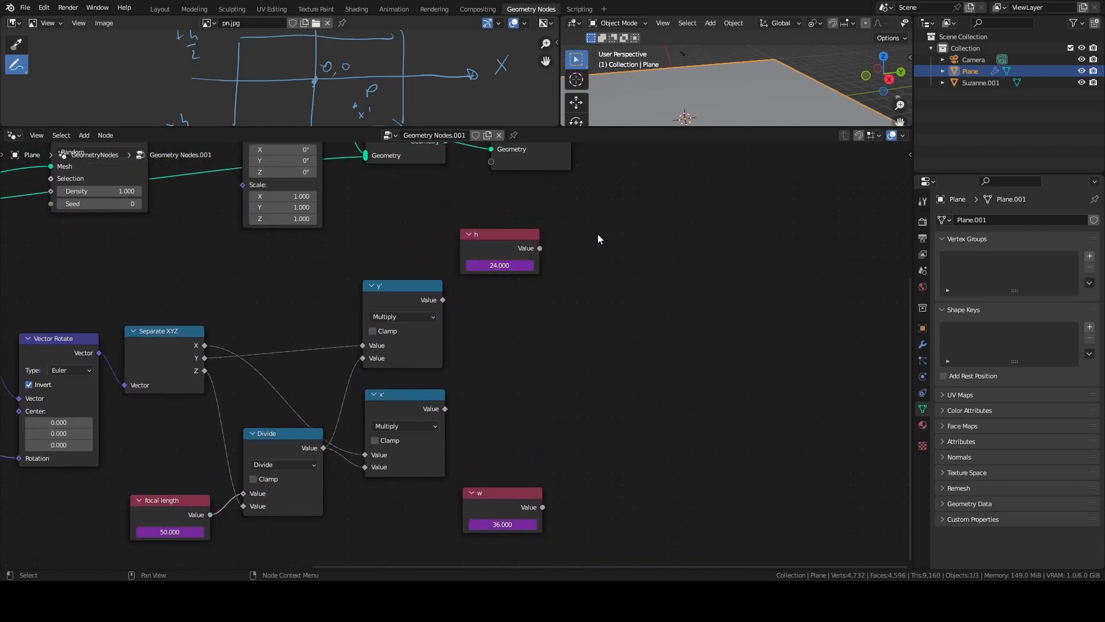
pyautogui.press('F3')
pyautogui.write('add')
pyautogui.press('Return')
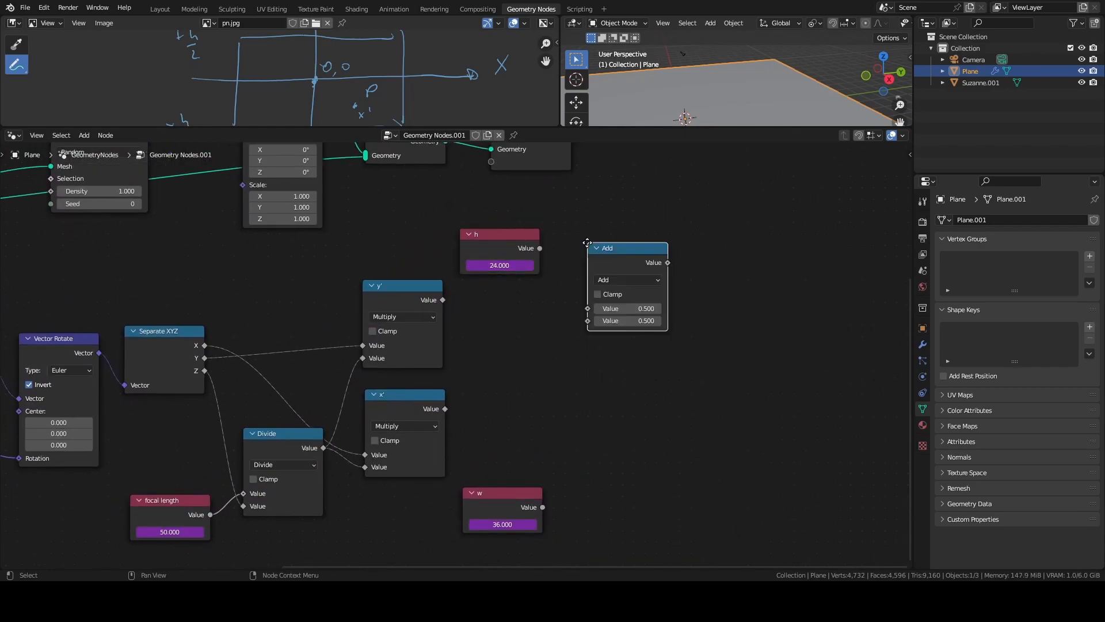
pyautogui.click(592, 225)
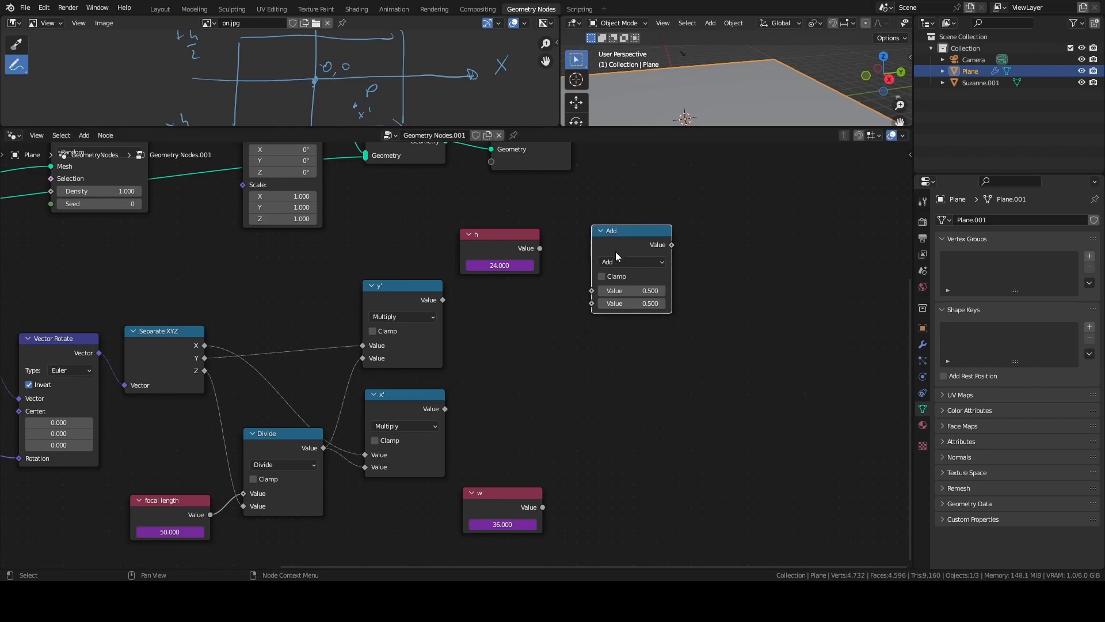
# - Set the new Math node to Divide with a second value of 2 and connect h to its first value
pyautogui.click(624, 263)
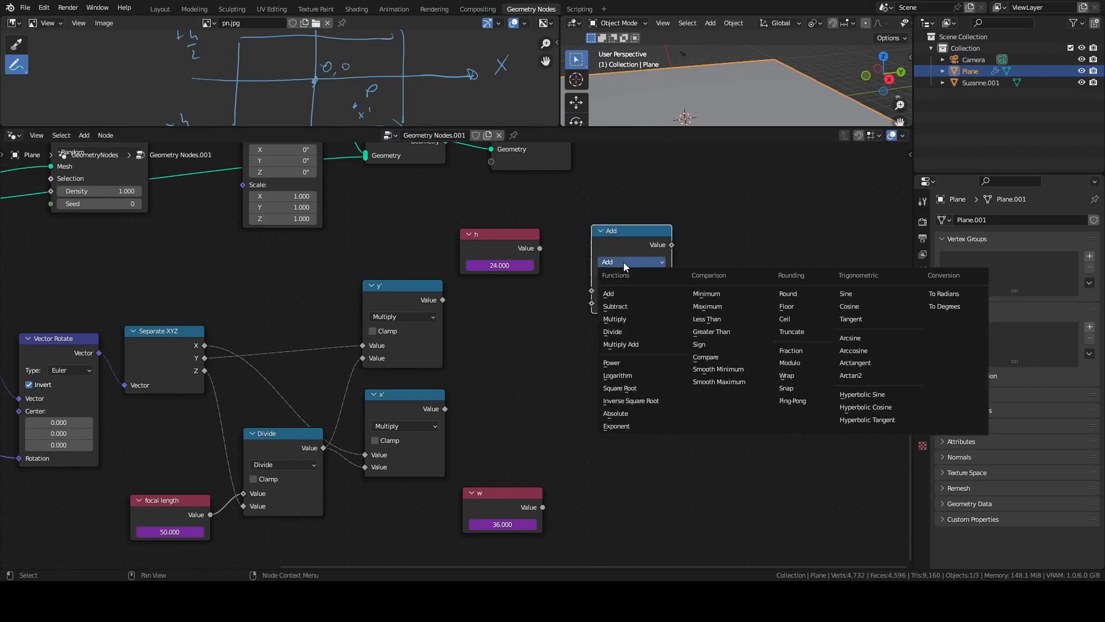
pyautogui.click(617, 327)
pyautogui.click(630, 303)
pyautogui.write('2')
pyautogui.hotkey('shift', 'Tab')
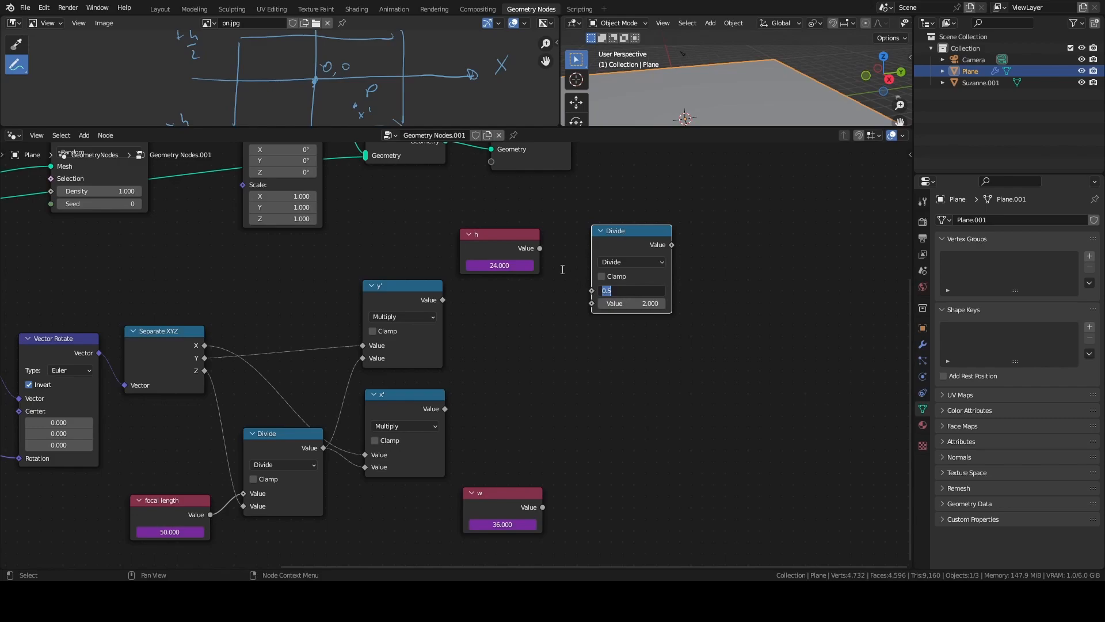
pyautogui.moveTo(540, 248); pyautogui.dragTo(598, 291)
# - Duplicate the h Divide node beside the w node and connect w to the copy's first value
pyautogui.click(616, 233)
pyautogui.hotkey('shift', 'd')
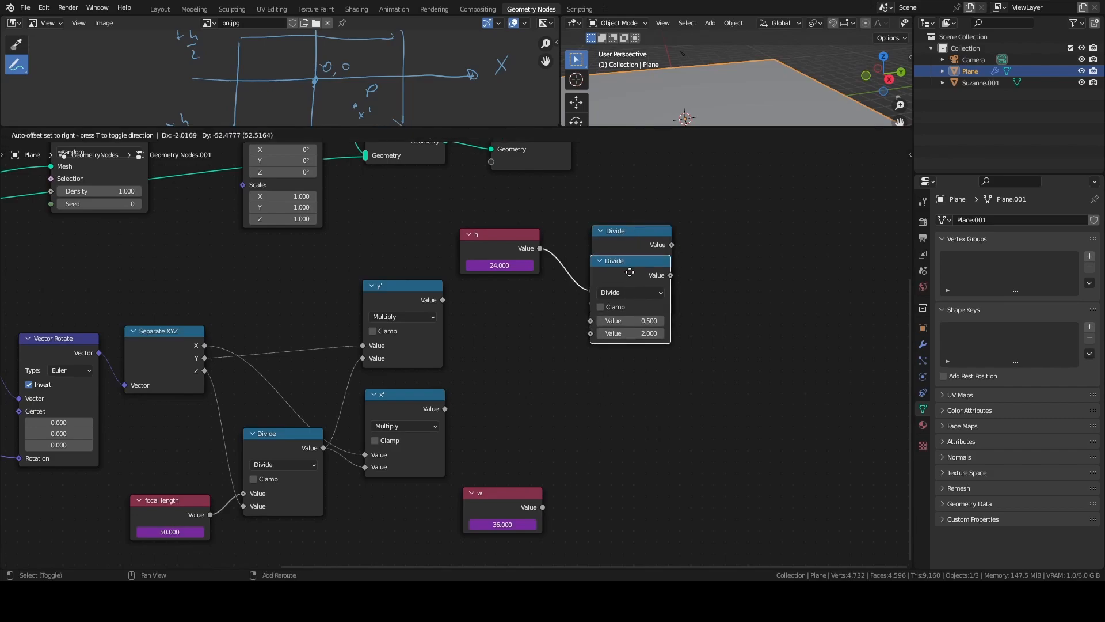
pyautogui.click(558, 503)
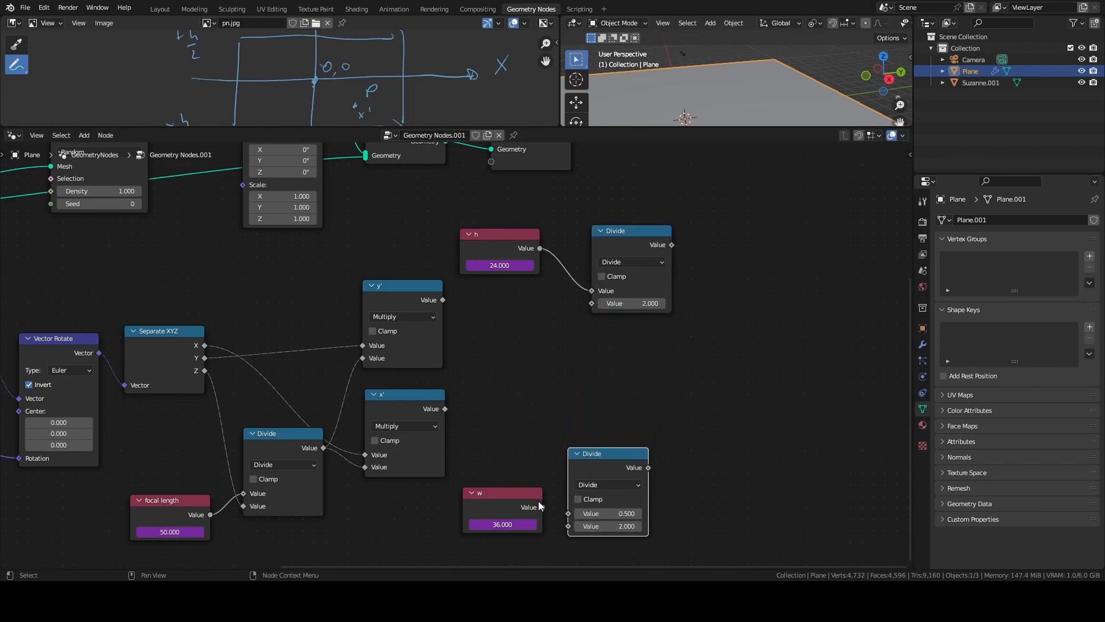
pyautogui.moveTo(542, 507); pyautogui.dragTo(570, 513)
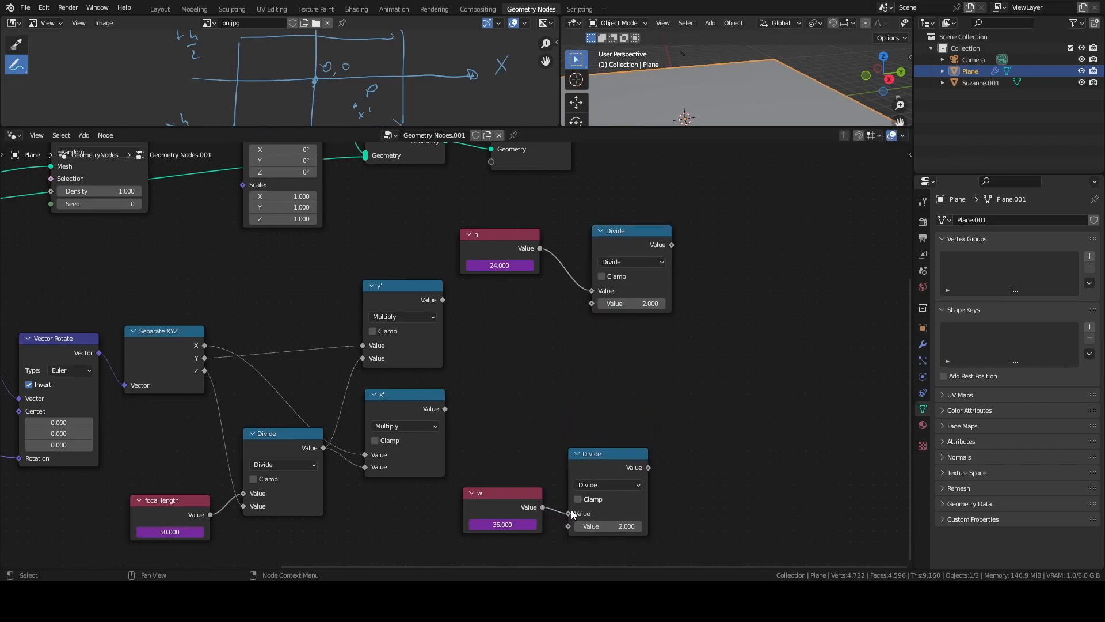
# - Collapse both of the divide-by-2 nodes and align the lower one with the w node
pyautogui.click(577, 455)
pyautogui.click(601, 230)
pyautogui.moveTo(583, 460); pyautogui.dragTo(591, 503)
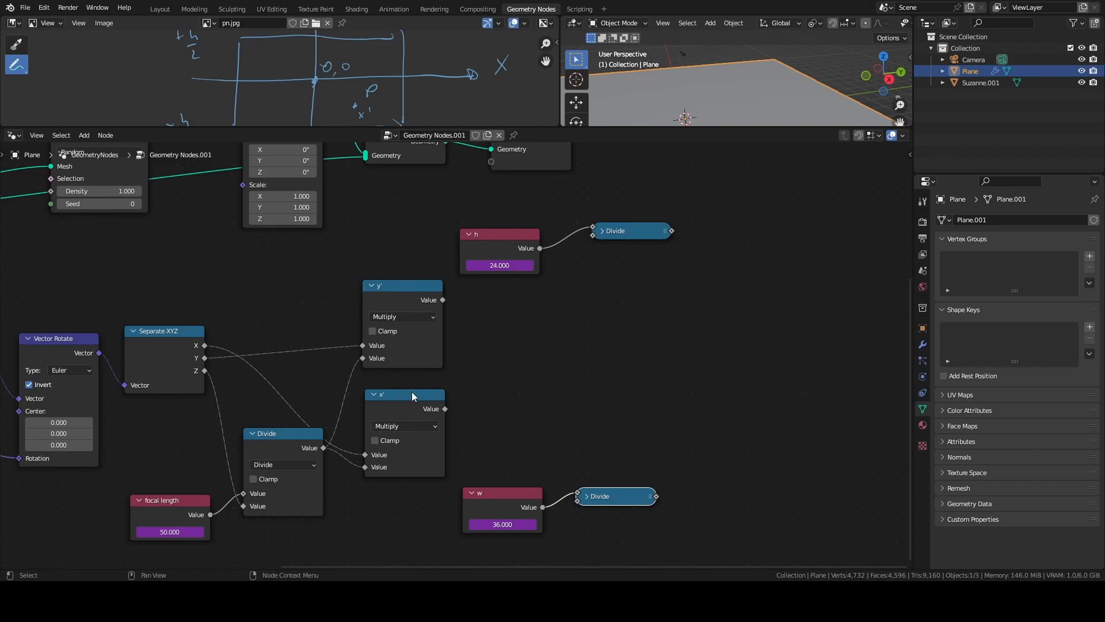
# - Add a Math node beyond the y' node and set its operation to Absolute
pyautogui.press('F3')
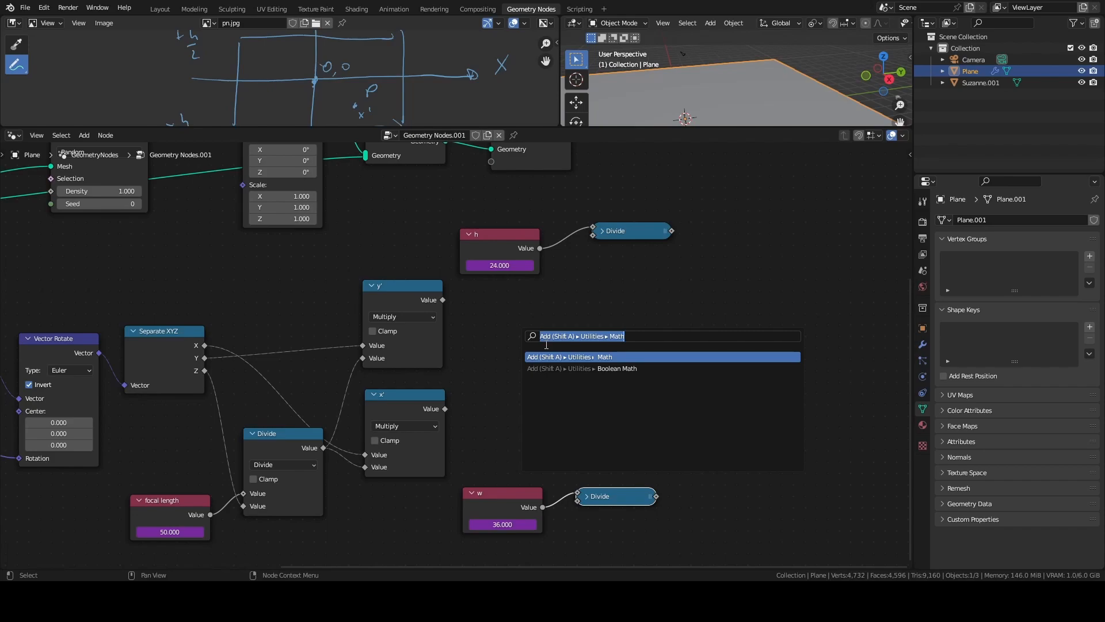
pyautogui.write('add')
pyautogui.press('Return')
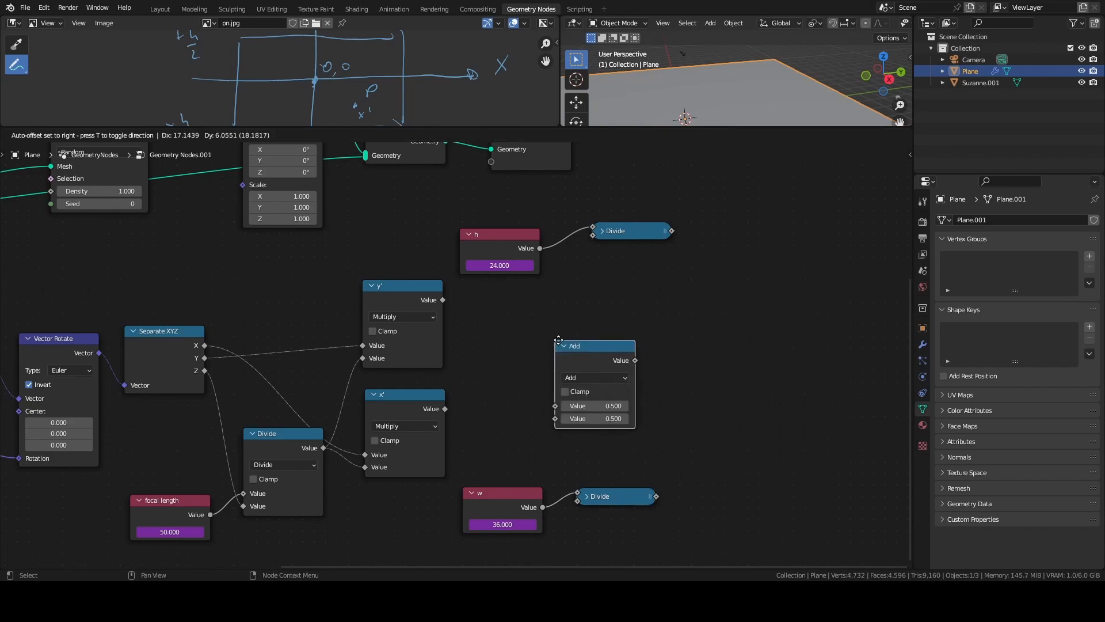
pyautogui.click(495, 297)
pyautogui.click(519, 333)
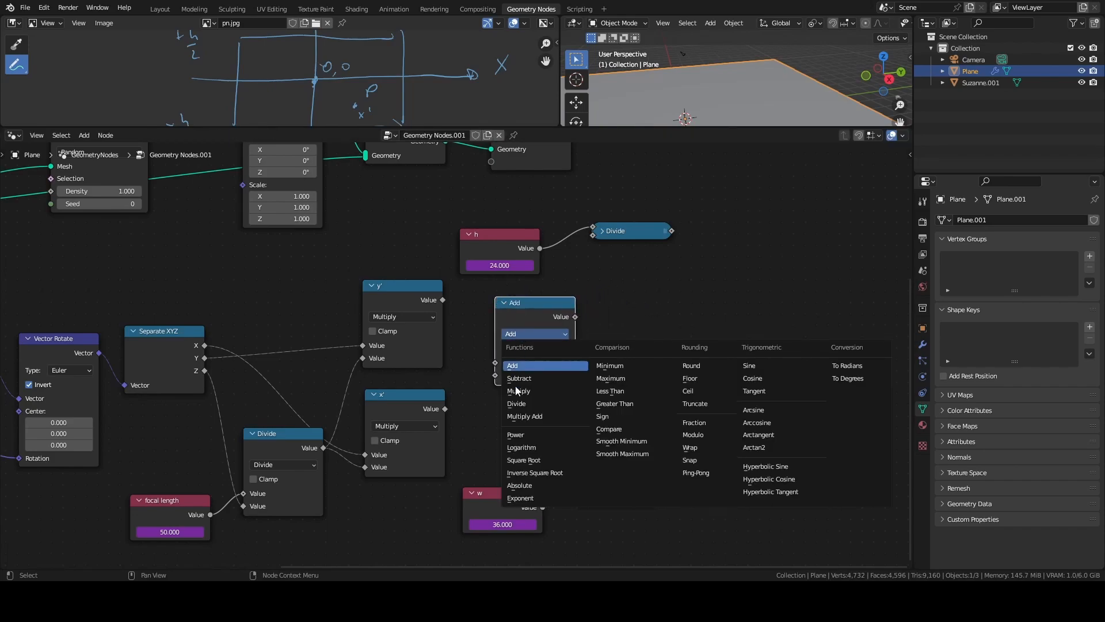
pyautogui.click(510, 487)
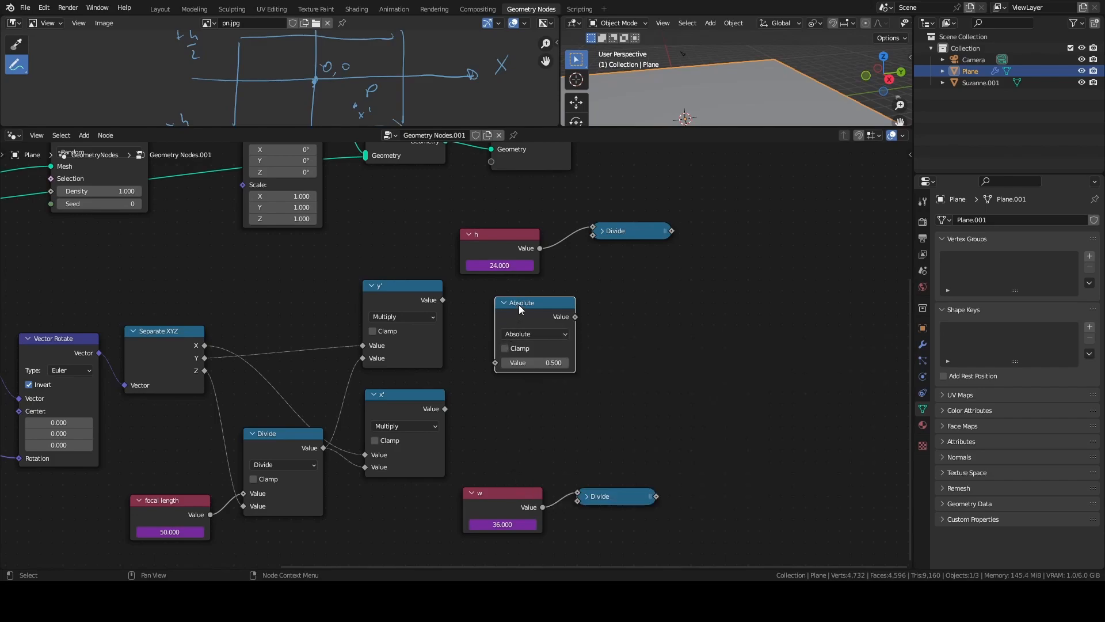
# - Duplicate the Absolute node below the original and connect y' to the original and x' to the copy
pyautogui.hotkey('shift', 'd')
pyautogui.click(533, 397)
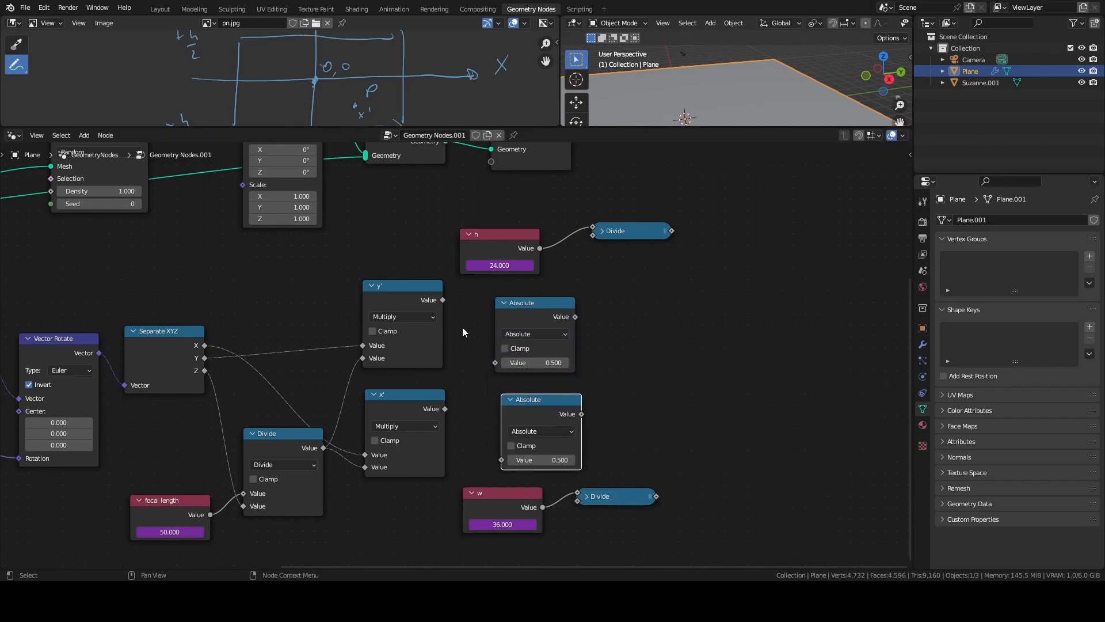
pyautogui.moveTo(443, 300); pyautogui.dragTo(496, 363)
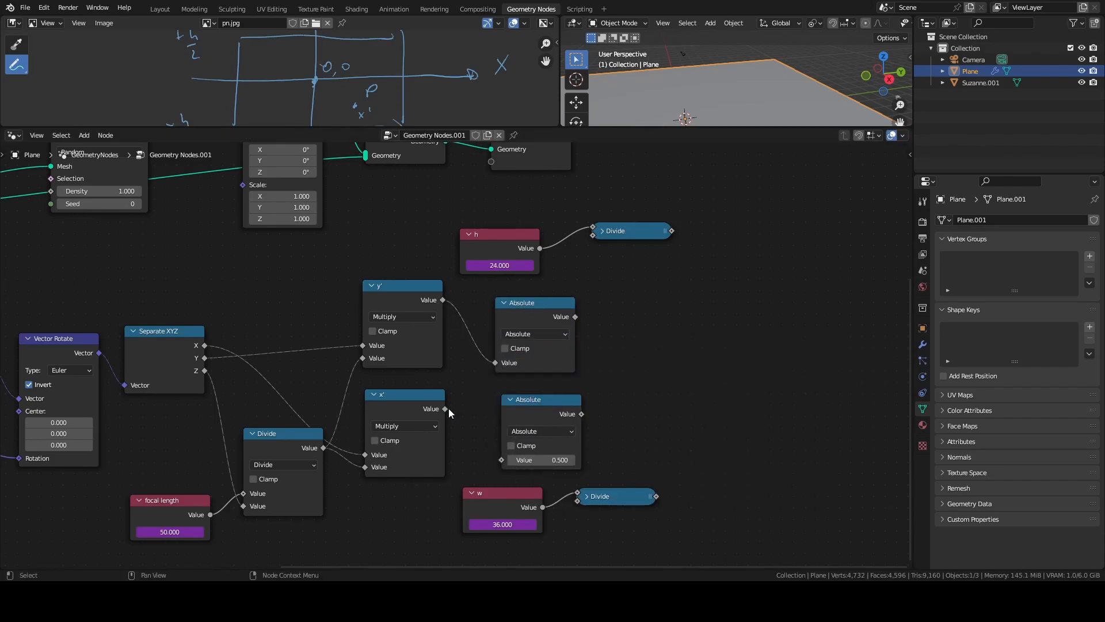
pyautogui.moveTo(445, 409); pyautogui.dragTo(502, 460)
# - Collapse both Absolute nodes and place them farther along, between the halved h and w nodes
pyautogui.click(510, 399)
pyautogui.click(505, 303)
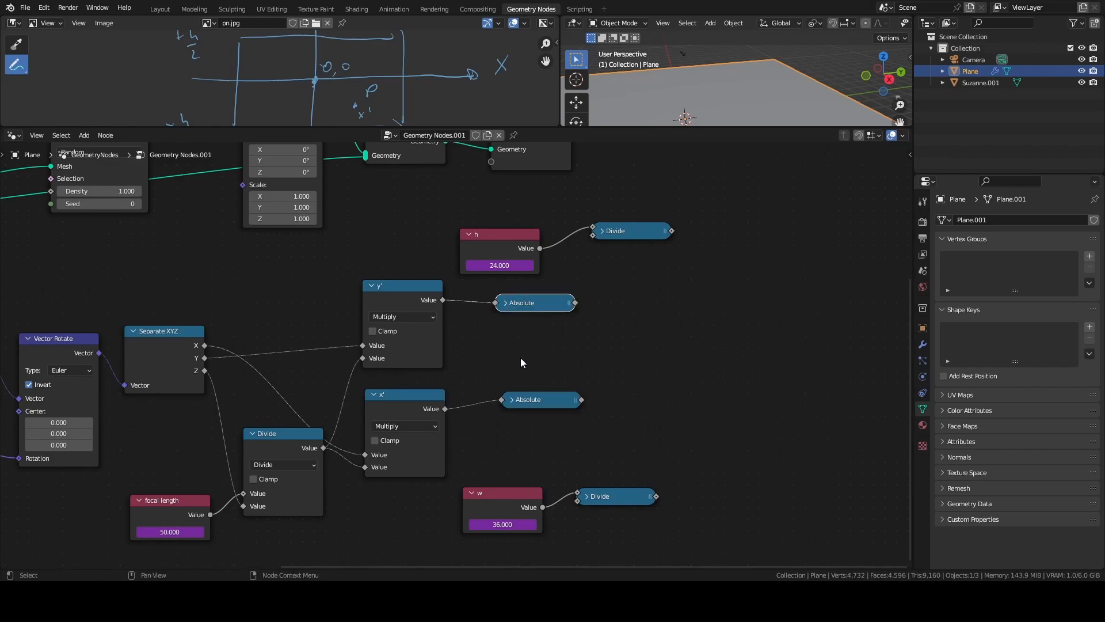
pyautogui.moveTo(534, 403); pyautogui.dragTo(596, 416)
pyautogui.moveTo(544, 302); pyautogui.dragTo(629, 309)
pyautogui.moveTo(631, 326); pyautogui.dragTo(533, 357, button='middle')
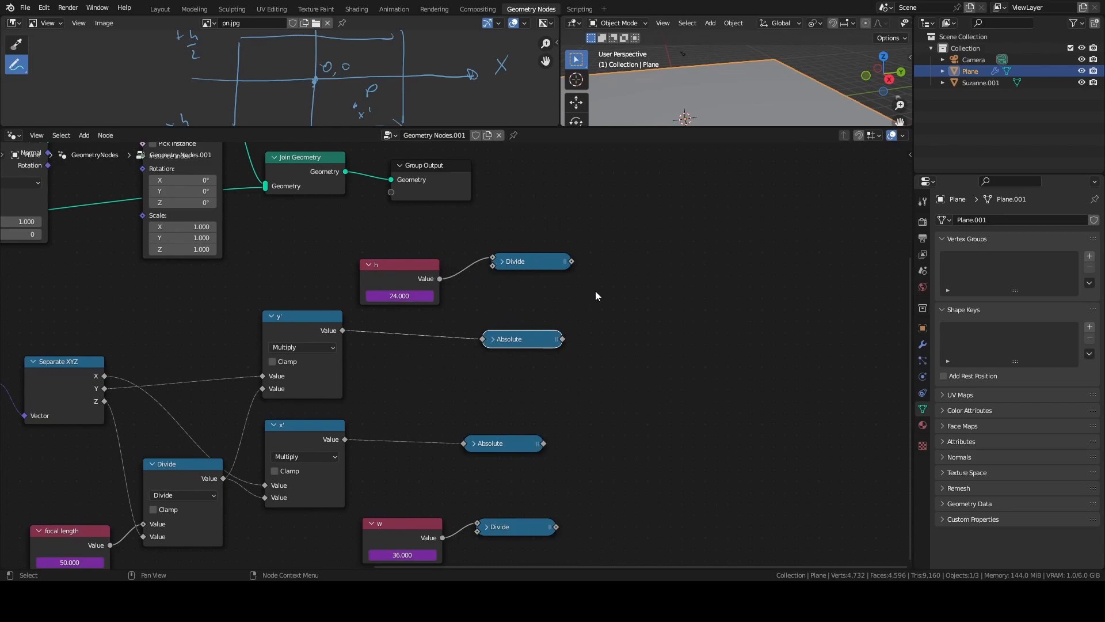
# - Add a Compare node set to Less Than or Equal, with the y' Absolute as A and the halved h as B
pyautogui.press('F3')
pyautogui.write('greater')
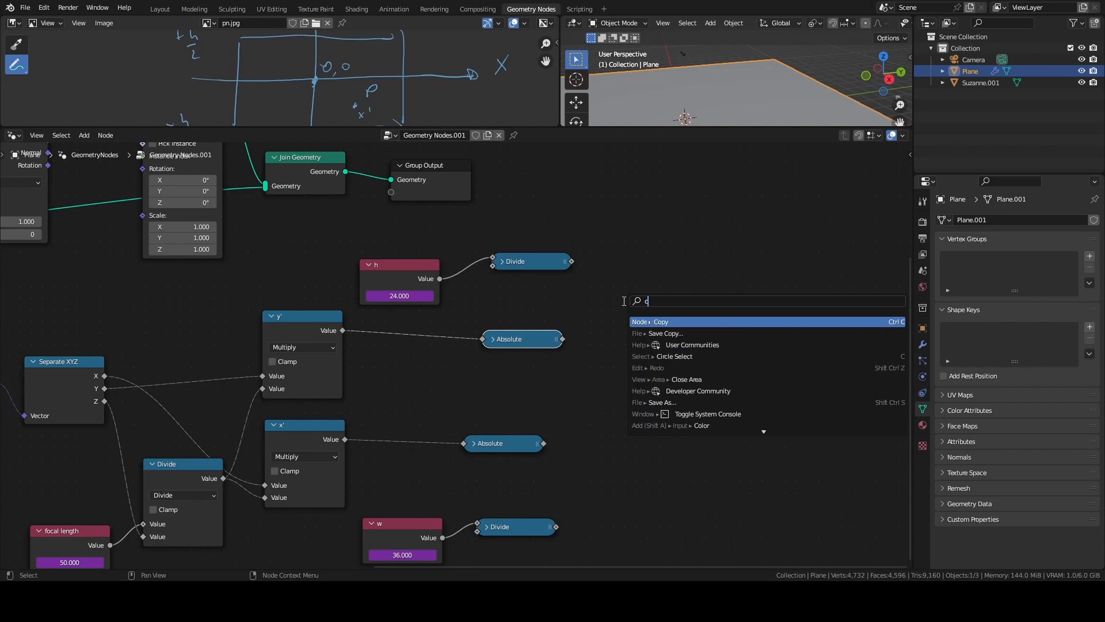
pyautogui.press('Return')
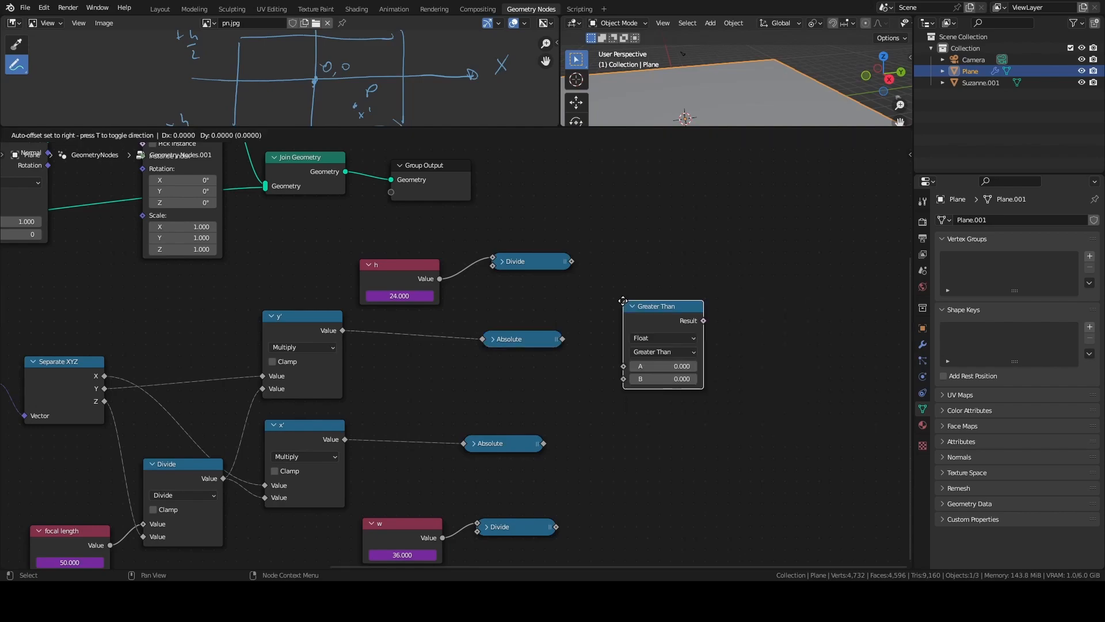
pyautogui.click(609, 255)
pyautogui.click(634, 306)
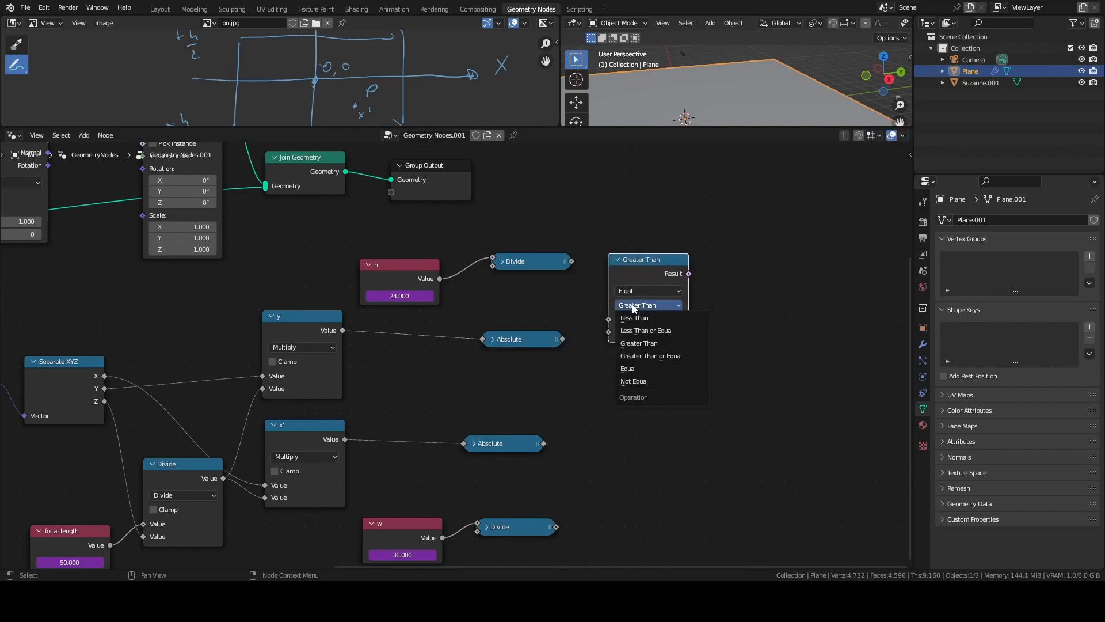
pyautogui.click(647, 331)
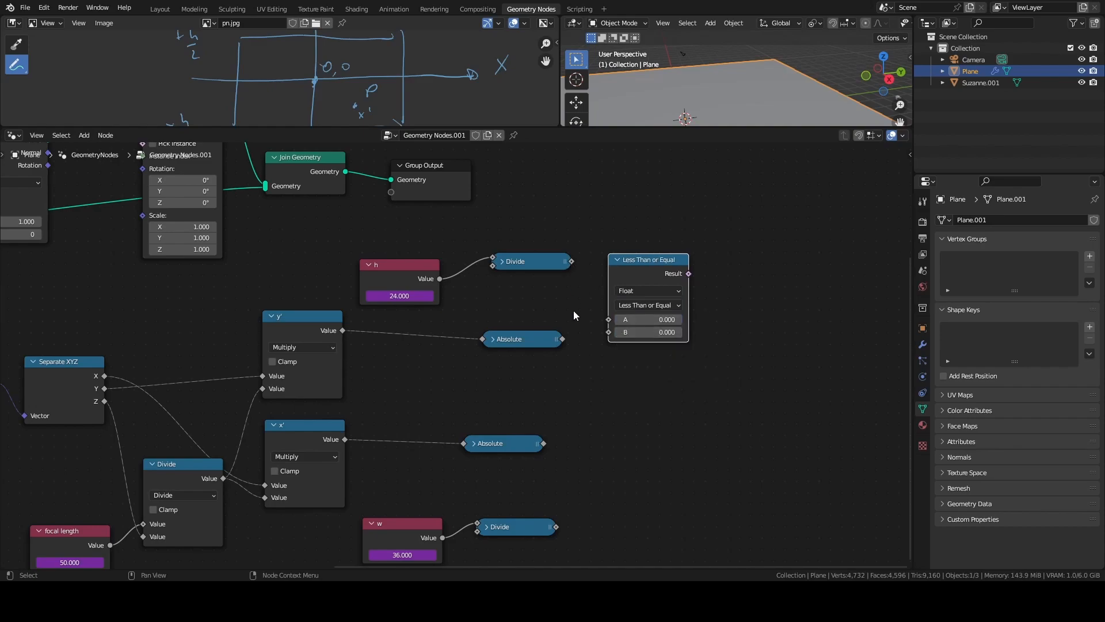
pyautogui.moveTo(562, 339); pyautogui.dragTo(609, 320)
pyautogui.moveTo(572, 262); pyautogui.dragTo(609, 332)
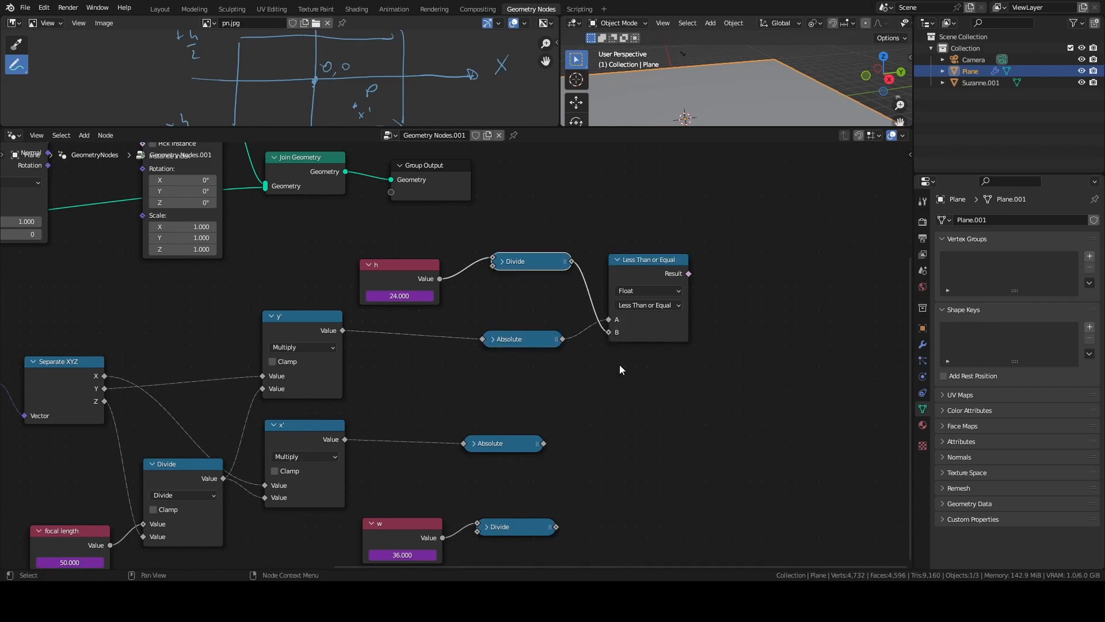
# - Duplicate the Less Than or Equal node below, and connect the x' Absolute to A and the halved w to B
pyautogui.click(652, 261)
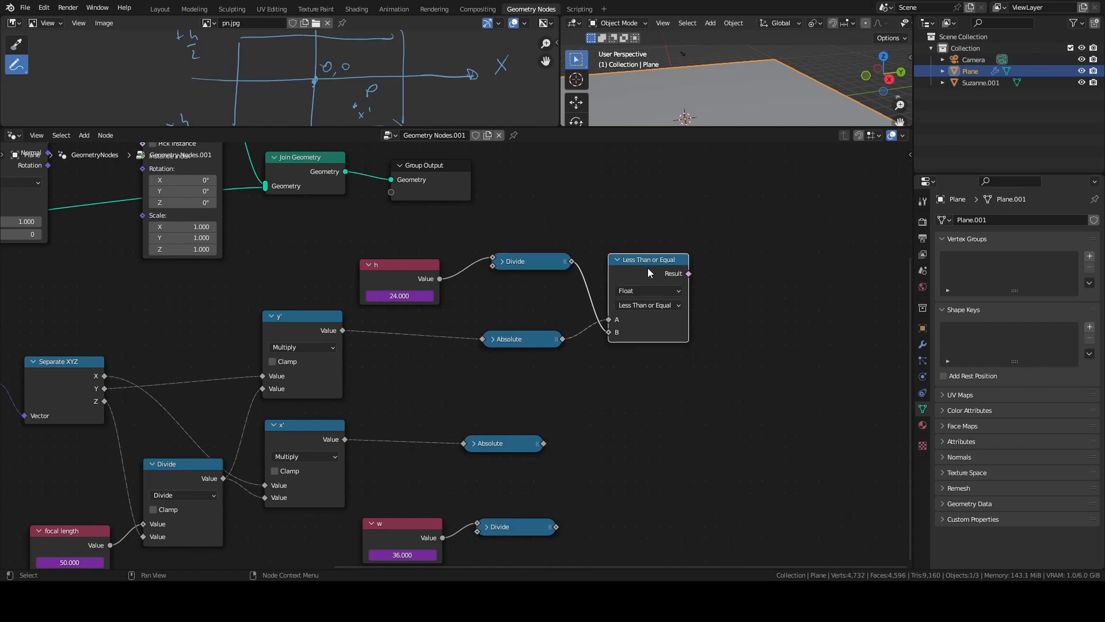
pyautogui.hotkey('shift', 'd')
pyautogui.click(645, 429)
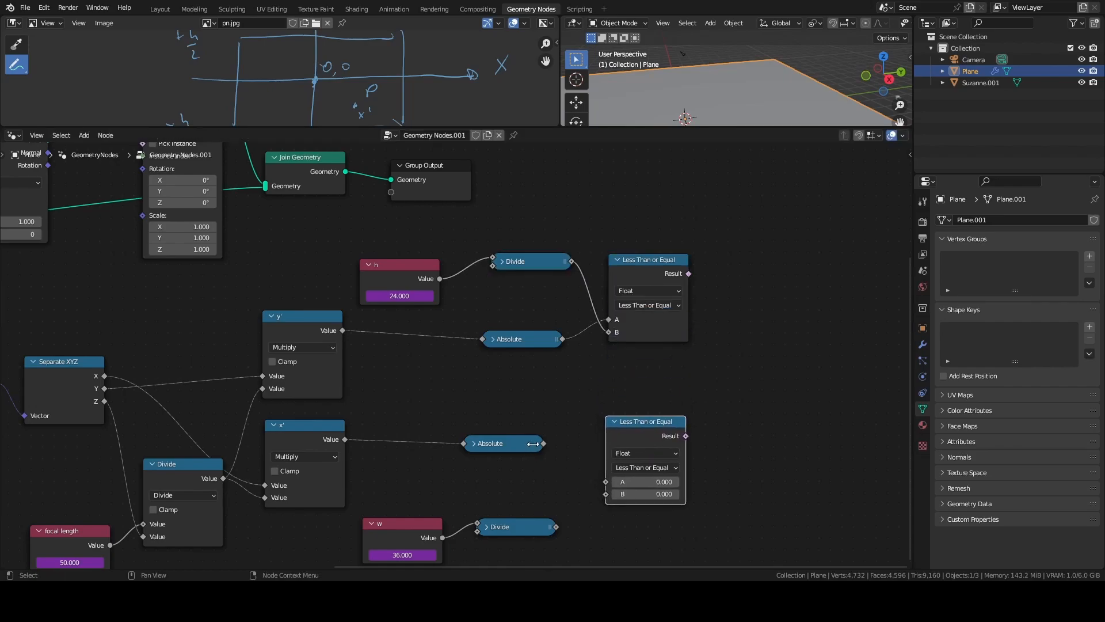
pyautogui.moveTo(542, 444); pyautogui.dragTo(552, 448)
pyautogui.moveTo(591, 485); pyautogui.dragTo(605, 482)
pyautogui.moveTo(556, 527); pyautogui.dragTo(564, 528)
pyautogui.moveTo(606, 496); pyautogui.dragTo(607, 496)
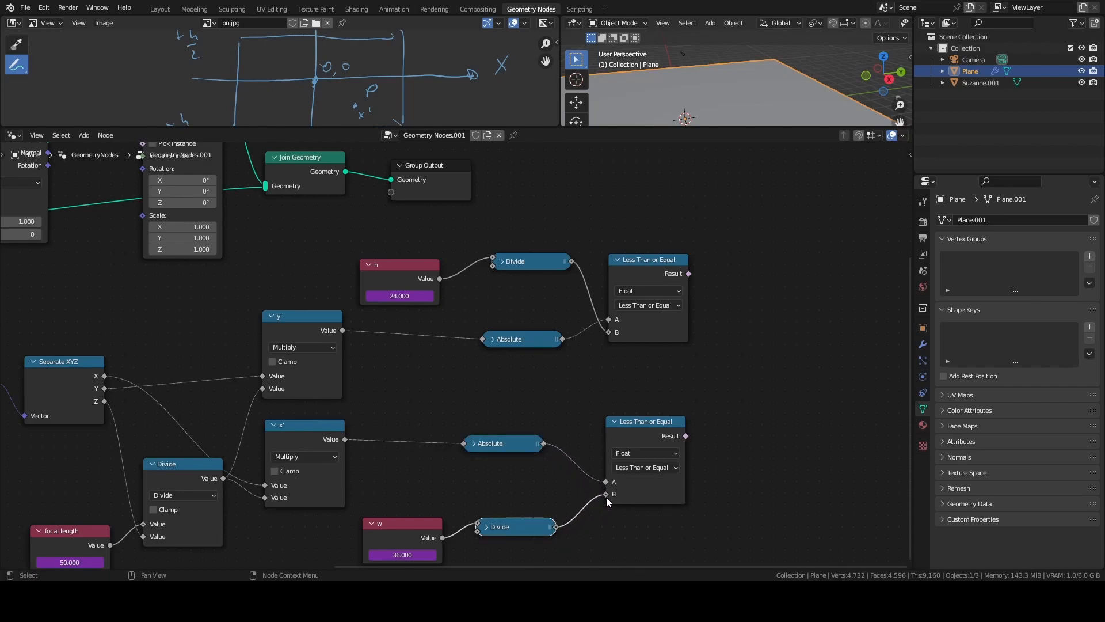
# - Enlarge the diagram area and draw vertical lines at the -w/2 and +w/2 limits with a horizontal double arrow between them
pyautogui.scroll(-1, 533, 120)
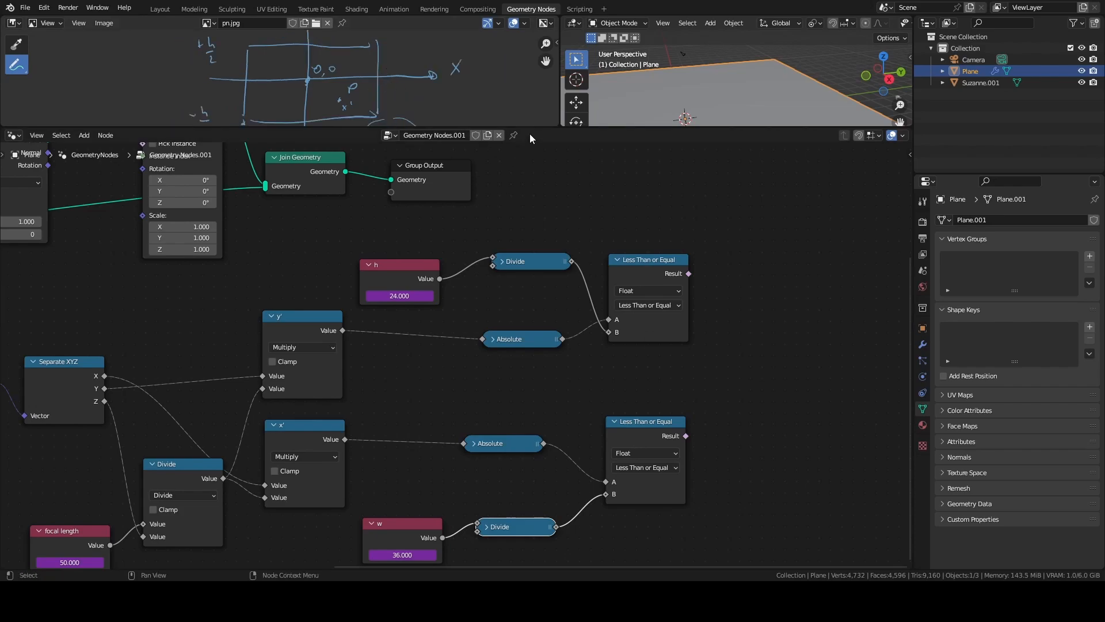
pyautogui.moveTo(534, 126)
pyautogui.mouseDown()
pyautogui.moveTo(538, 344)
pyautogui.moveTo(557, 342)
pyautogui.mouseUp()
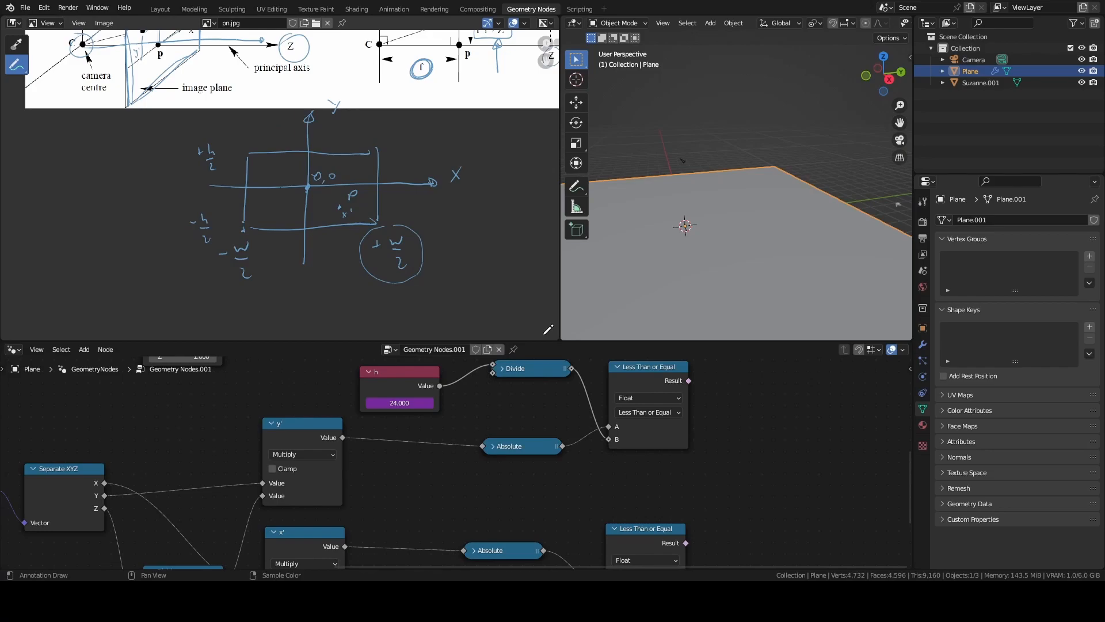
pyautogui.moveTo(252, 62); pyautogui.dragTo(258, 295)
pyautogui.moveTo(391, 56); pyautogui.dragTo(394, 293)
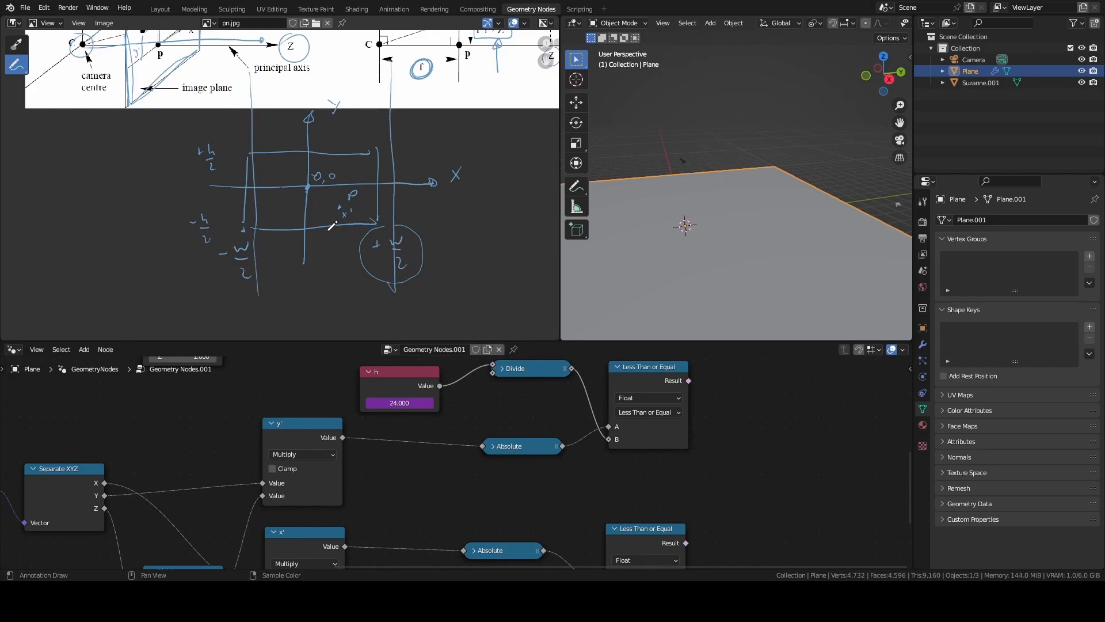
pyautogui.moveTo(279, 268)
pyautogui.mouseDown()
pyautogui.moveTo(363, 281)
pyautogui.moveTo(291, 271)
pyautogui.mouseUp()
# - Draw horizontal lines at the +h/2 and -h/2 limits with a vertical double arrow between them, and hatch the central rectangle
pyautogui.moveTo(104, 232); pyautogui.dragTo(559, 226)
pyautogui.moveTo(134, 151); pyautogui.dragTo(543, 155)
pyautogui.moveTo(159, 171); pyautogui.dragTo(157, 215)
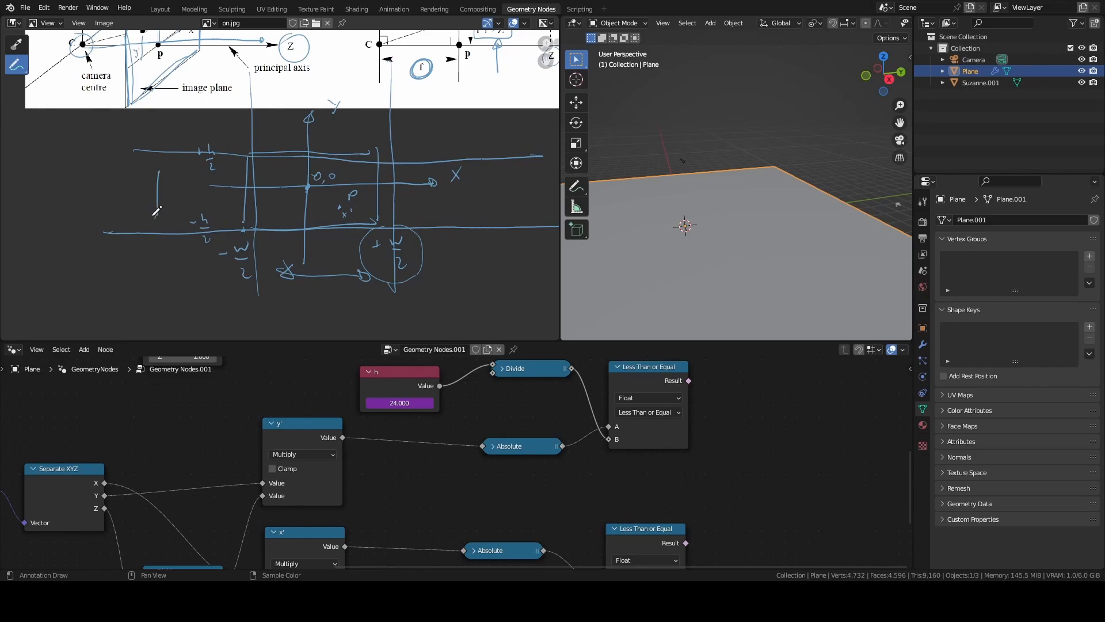
pyautogui.moveTo(157, 171); pyautogui.dragTo(166, 171)
pyautogui.moveTo(257, 172)
pyautogui.mouseDown()
pyautogui.moveTo(284, 187)
pyautogui.moveTo(368, 161)
pyautogui.moveTo(372, 209)
pyautogui.mouseUp()
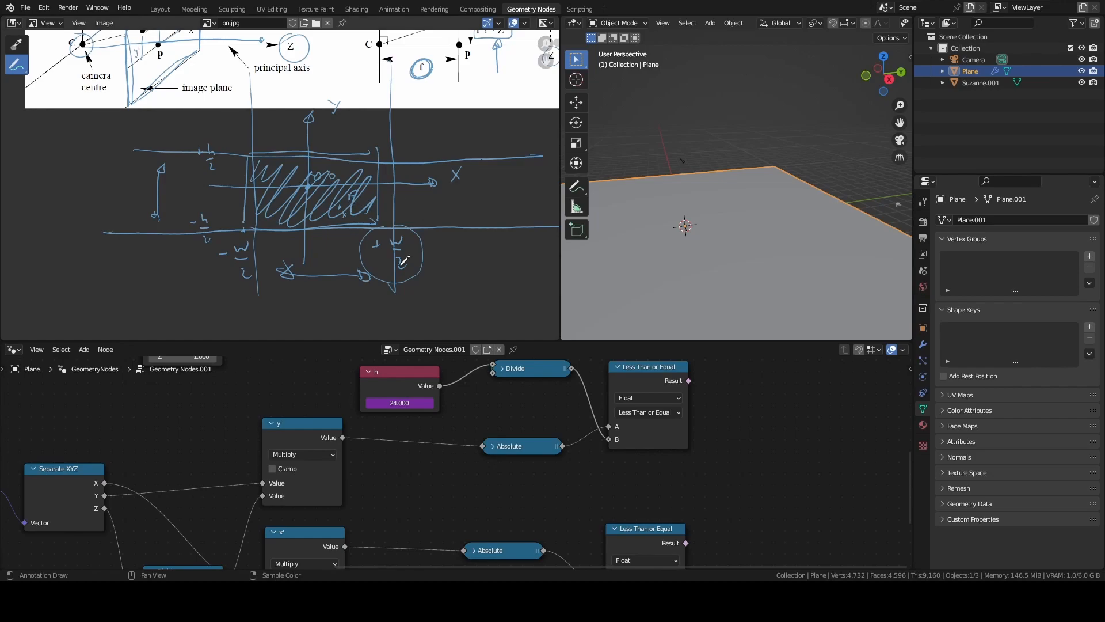
# - Enlarge the node editor and add a Boolean Math node with the And operation beyond the two comparison nodes
pyautogui.scroll(-2, 778, 504)
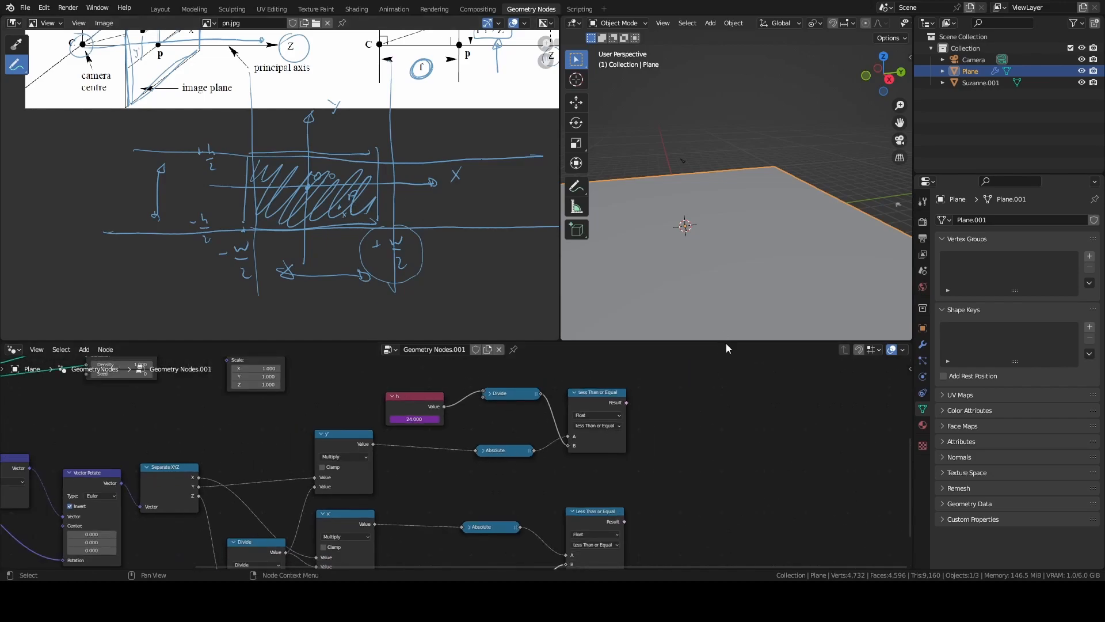
pyautogui.moveTo(726, 342); pyautogui.dragTo(722, 206)
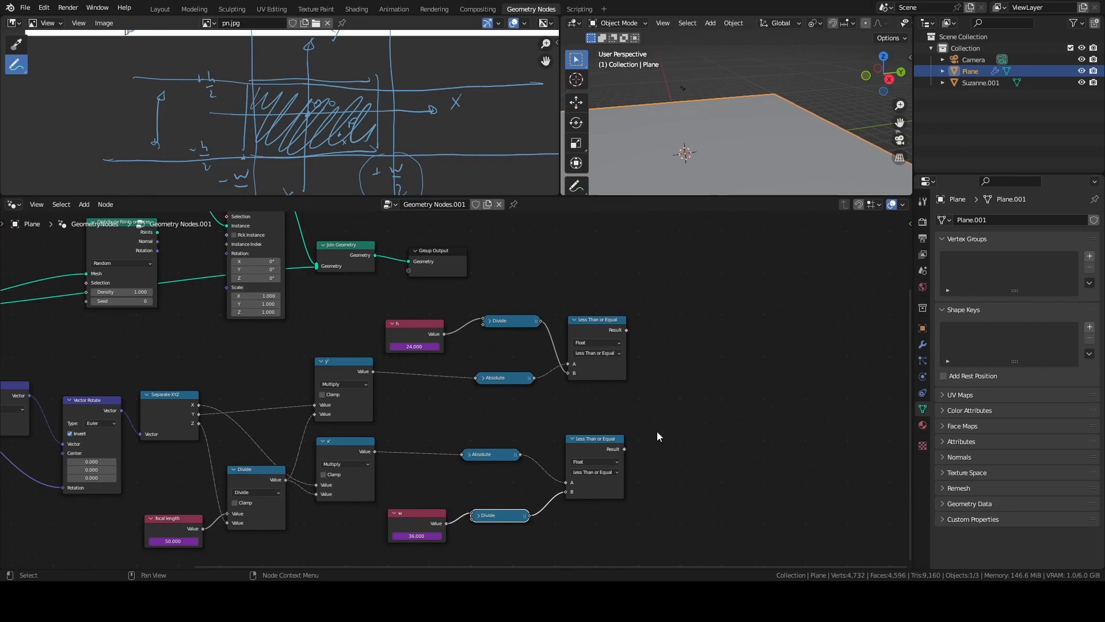
pyautogui.press('F3')
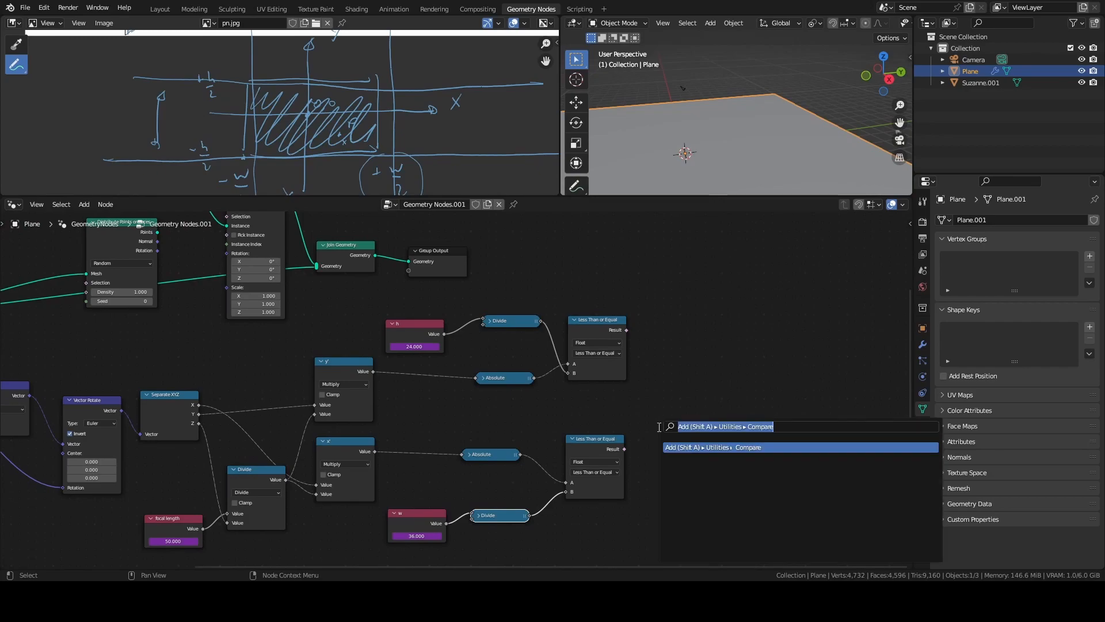
pyautogui.write('boo')
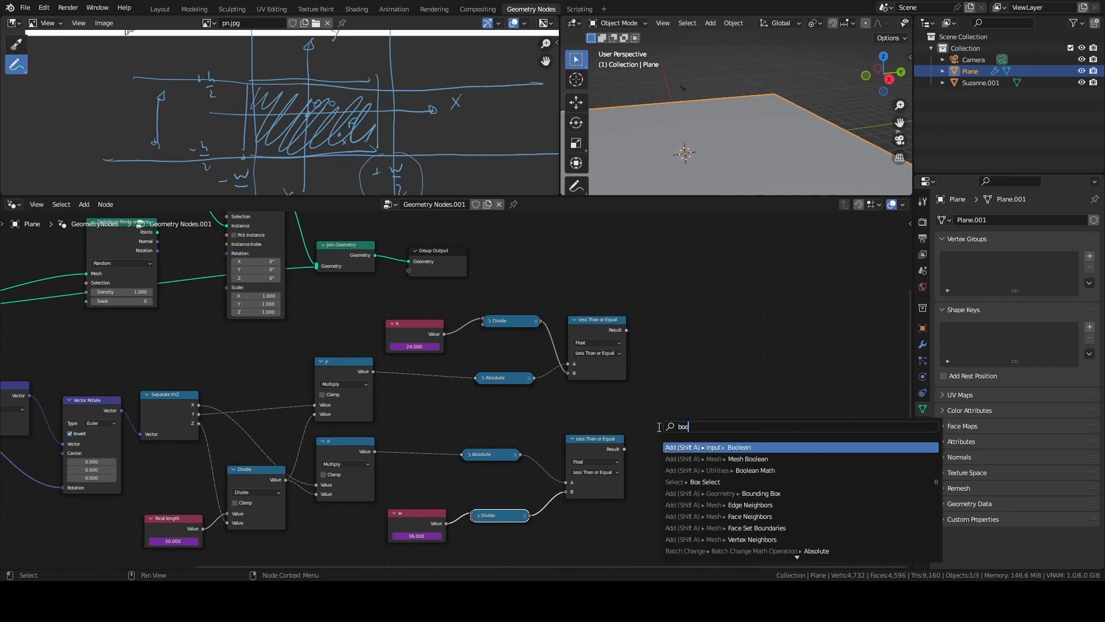
pyautogui.write('lean')
pyautogui.press('Down')
pyautogui.press('Down')
pyautogui.press('Return')
pyautogui.click(661, 373)
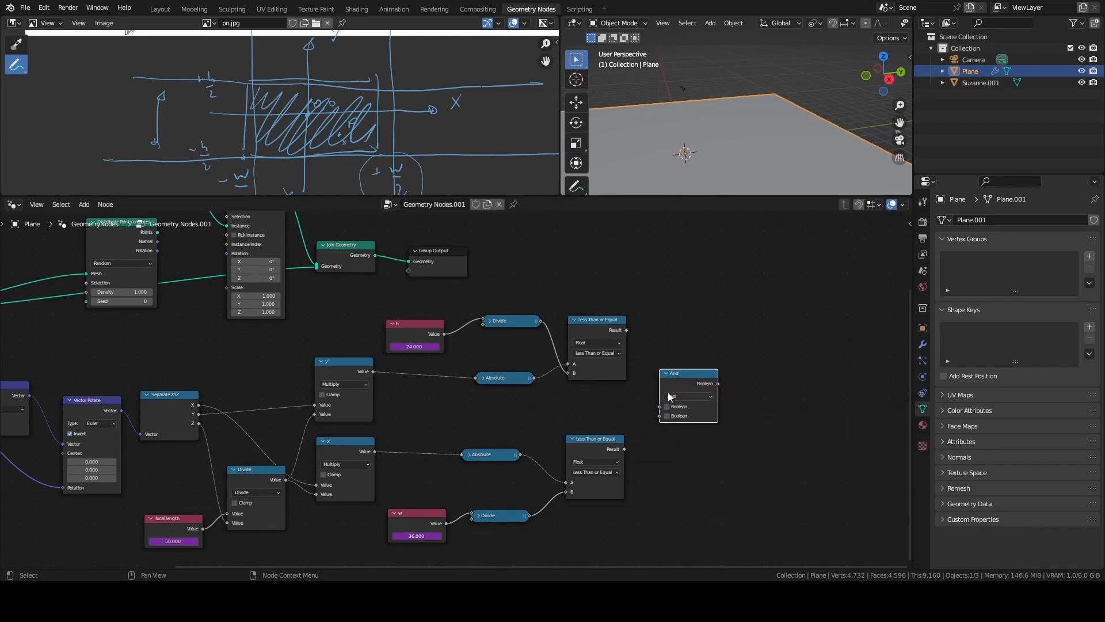
# - Connect the results of both Less Than or Equal nodes to the two inputs of the And node
pyautogui.scroll(2, 641, 405)
pyautogui.moveTo(669, 314); pyautogui.dragTo(713, 410)
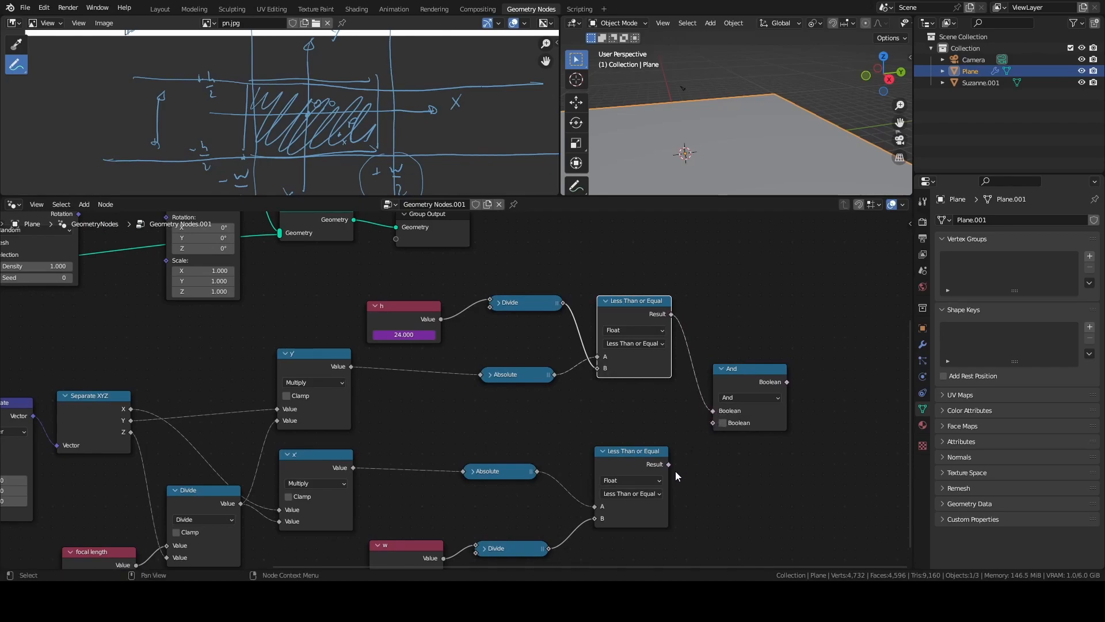
pyautogui.moveTo(668, 464); pyautogui.dragTo(713, 424)
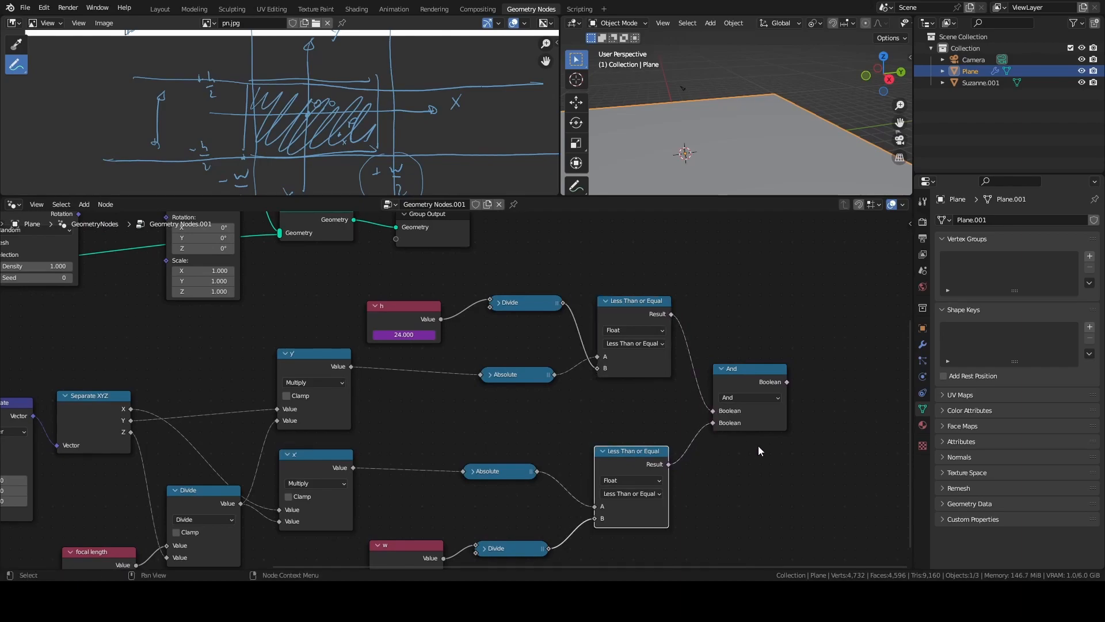
pyautogui.scroll(-2, 705, 428)
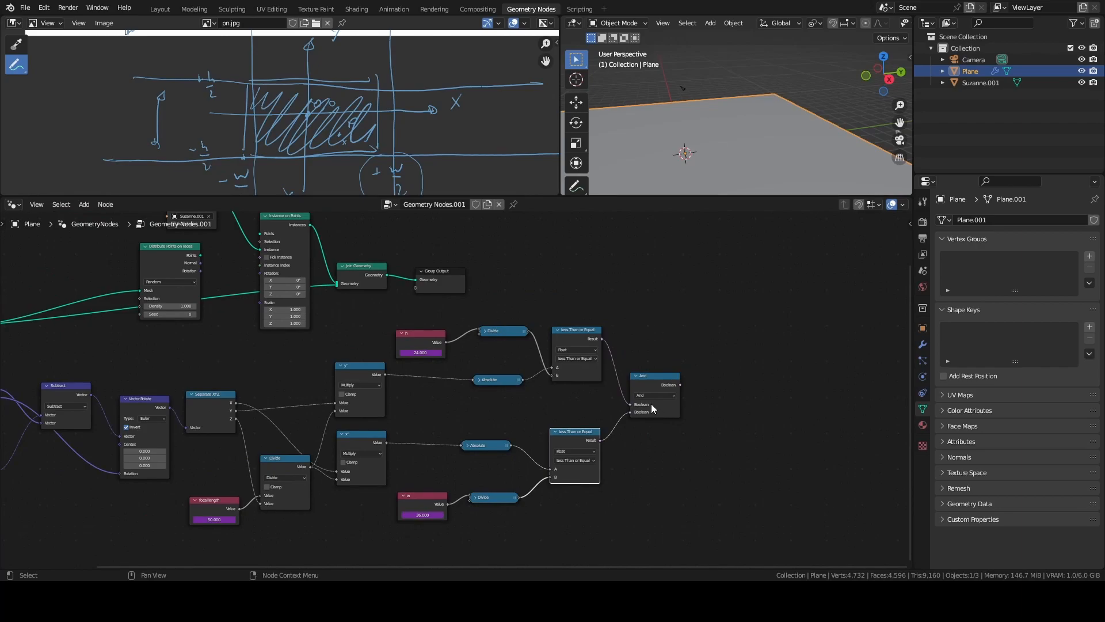
pyautogui.click(658, 375)
pyautogui.scroll(2, 677, 405)
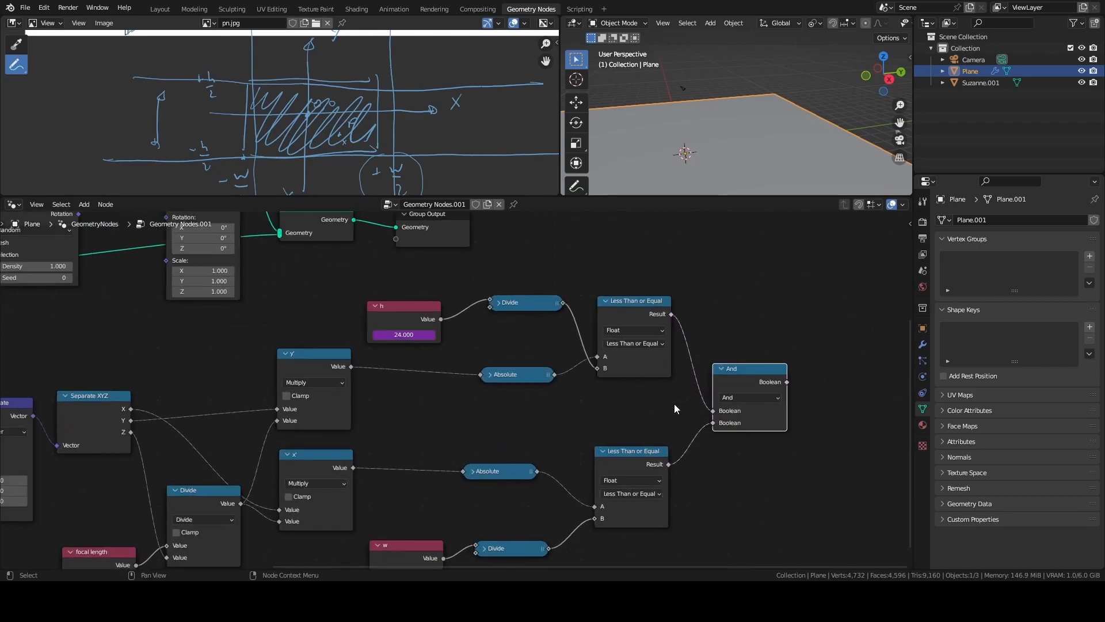
pyautogui.moveTo(768, 379)
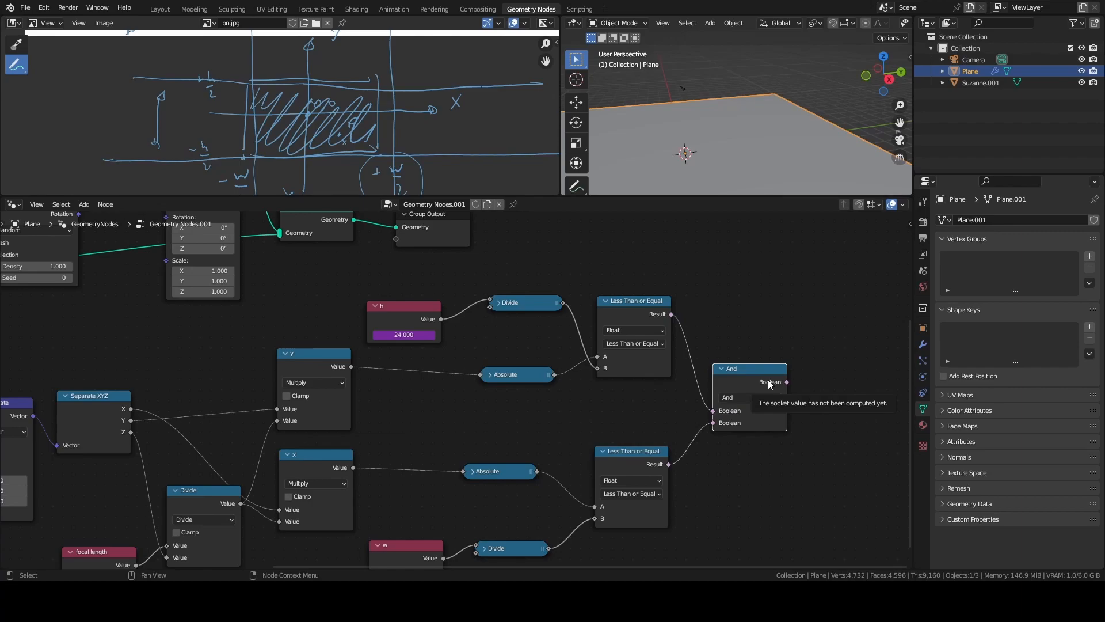
# - Move the Instance on Points, Join Geometry and Group Output nodes together to beyond the And node
pyautogui.scroll(-4, 711, 467)
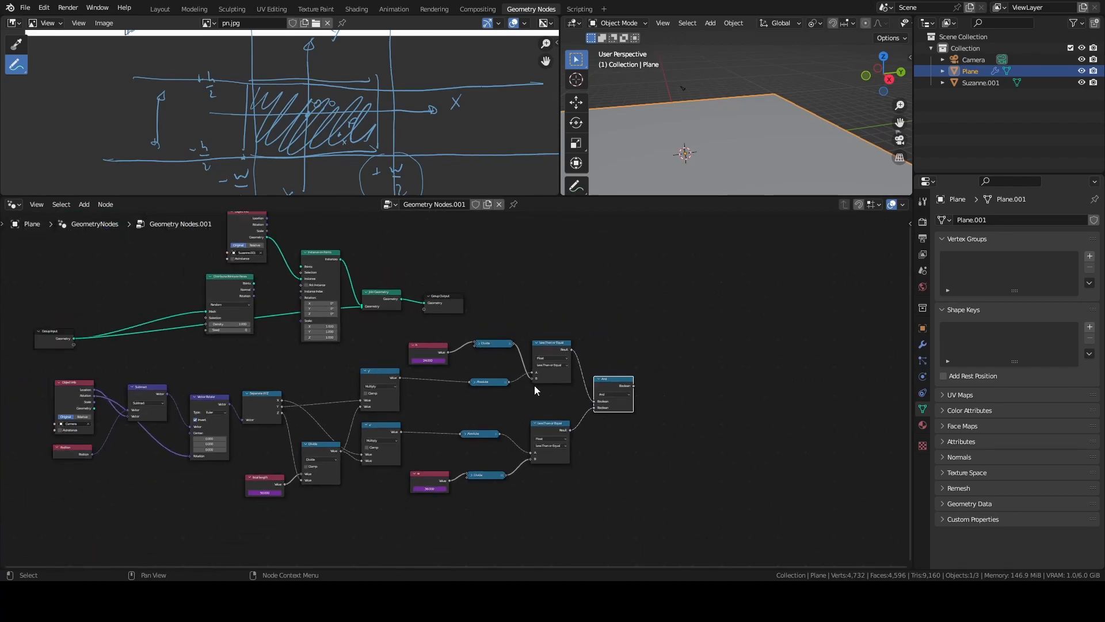
pyautogui.moveTo(295, 240); pyautogui.dragTo(771, 311)
pyautogui.scroll(1, 705, 381)
pyautogui.scroll(1, 705, 381)
pyautogui.moveTo(690, 351); pyautogui.dragTo(527, 425, button='middle')
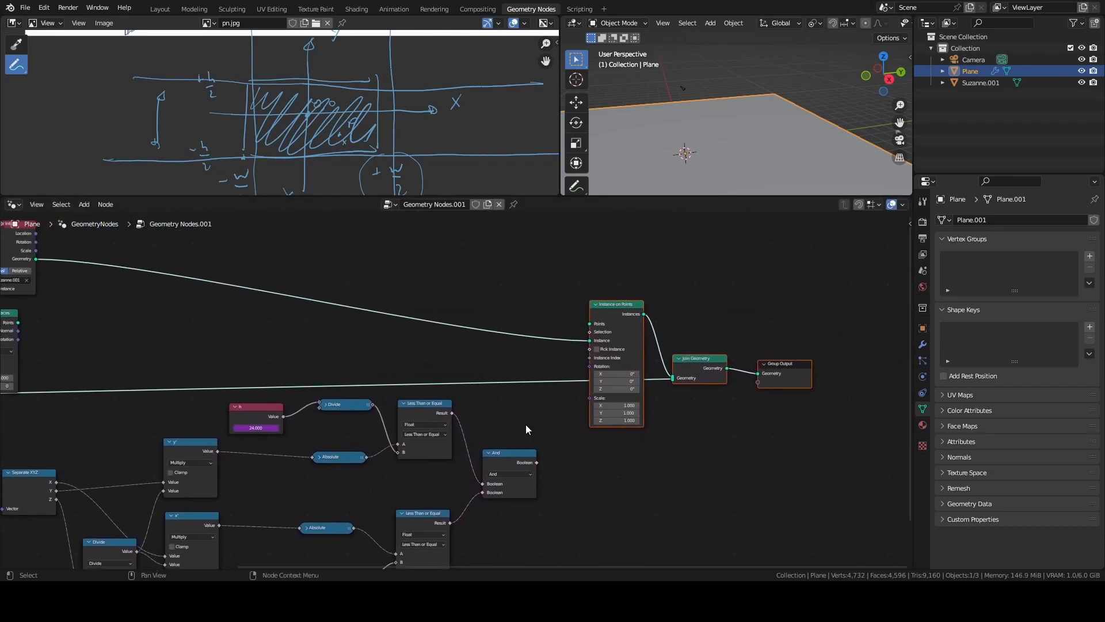
# - Connect the And node's Boolean output to the Selection input of Instance on Points
pyautogui.scroll(1, 524, 423)
pyautogui.moveTo(557, 482); pyautogui.dragTo(624, 319)
pyautogui.scroll(-2, 553, 403)
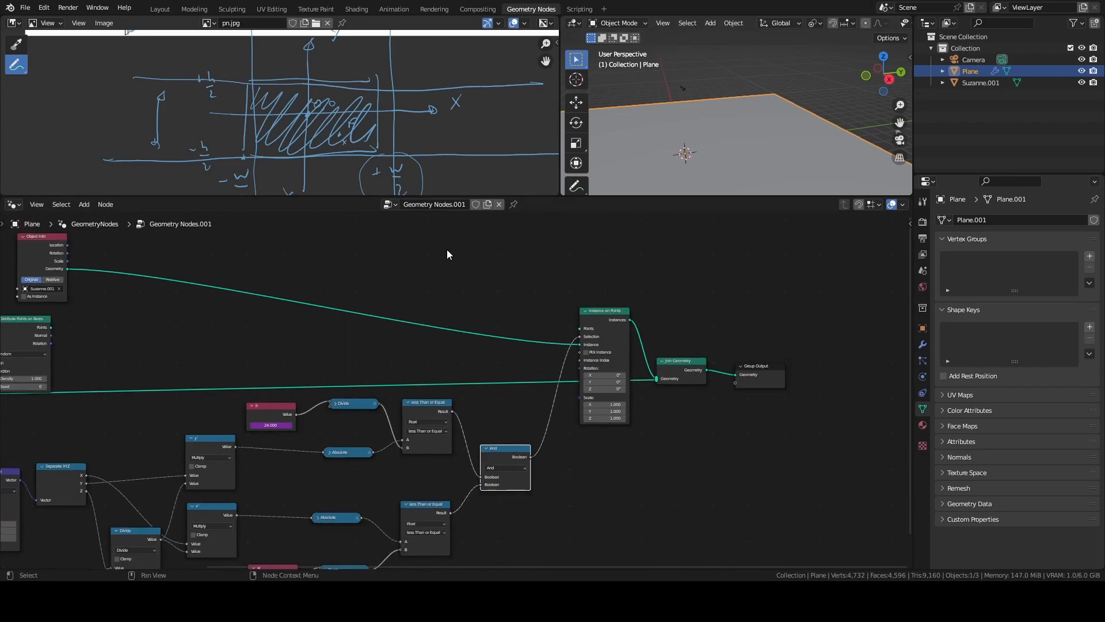
# - Move the Suzanne Object Info and Distribute Points on Faces nodes close to the Instance on Points node
pyautogui.scroll(-1, 394, 282)
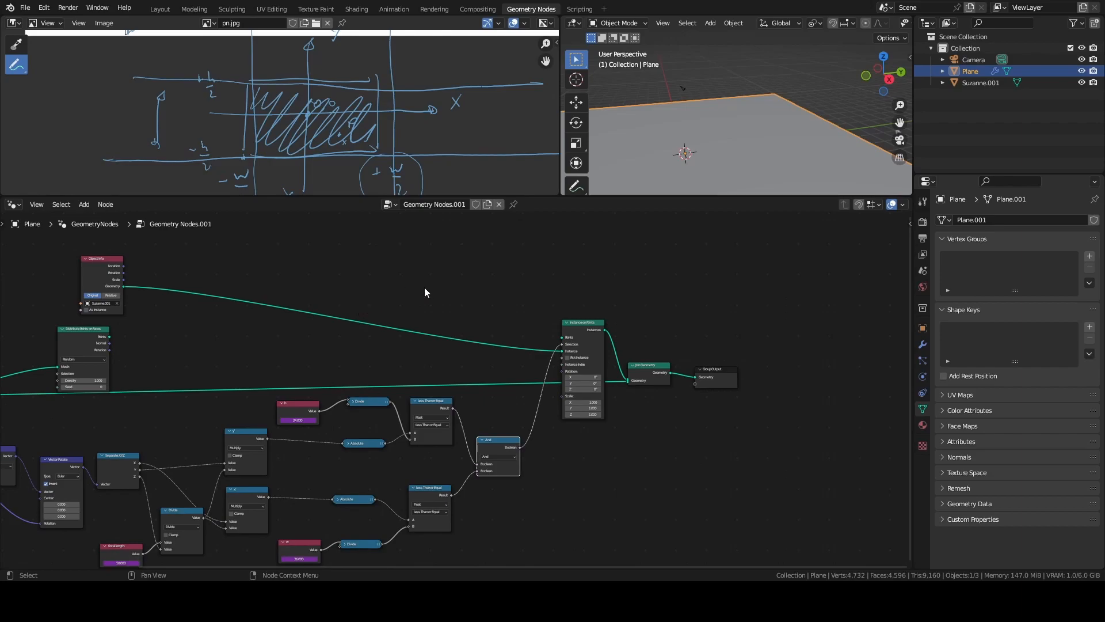
pyautogui.moveTo(457, 275); pyautogui.dragTo(496, 268, button='middle')
pyautogui.click(133, 255)
pyautogui.press('g')
pyautogui.click(523, 270)
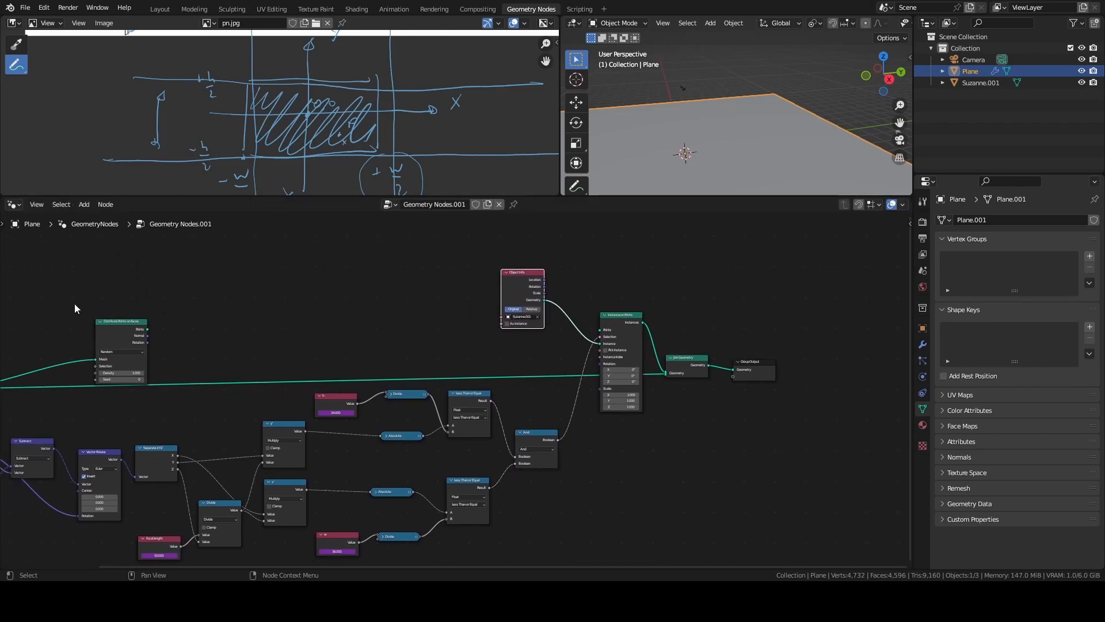
pyautogui.moveTo(123, 325); pyautogui.dragTo(461, 305)
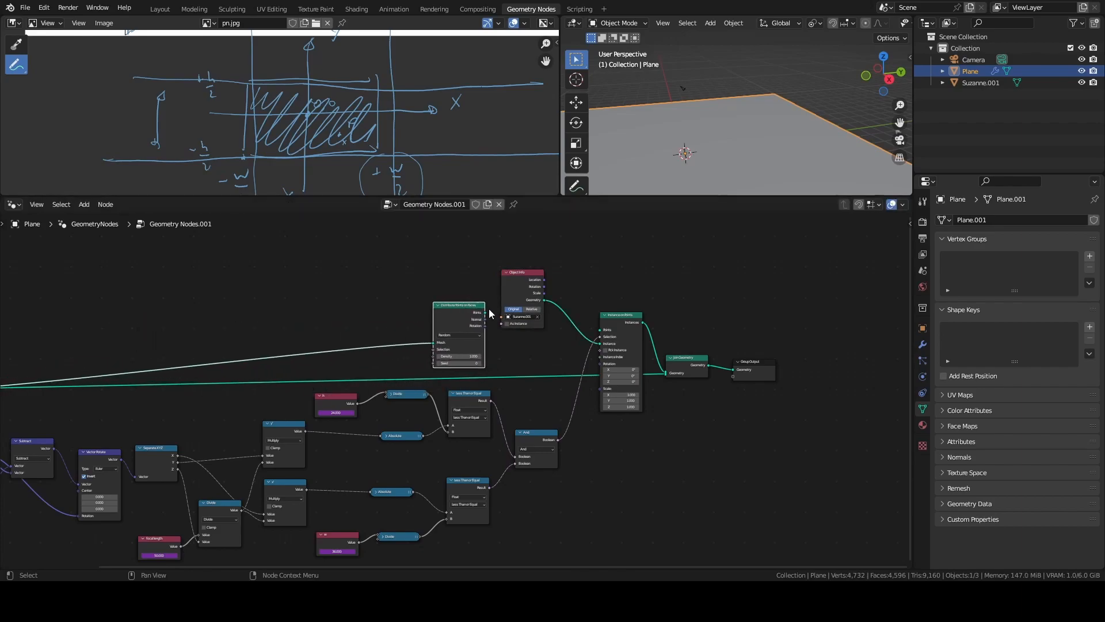
# - Connect the Points output of Distribute Points on Faces to the Points input of Instance on Points
pyautogui.scroll(2, 505, 308)
pyautogui.moveTo(506, 308); pyautogui.dragTo(450, 325, button='middle')
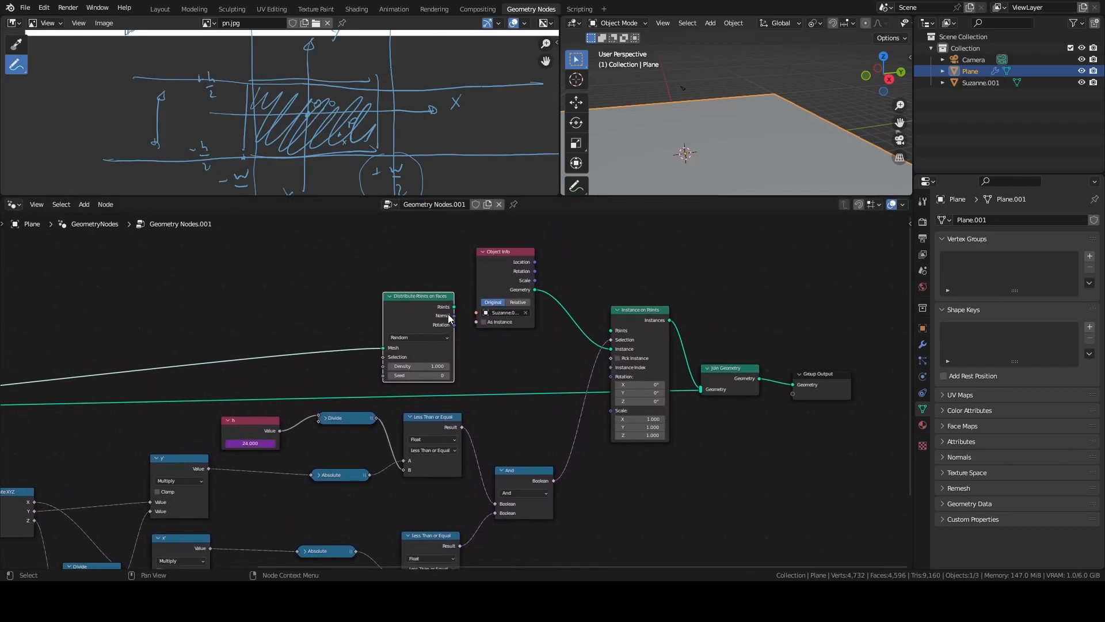
pyautogui.moveTo(454, 307); pyautogui.dragTo(477, 318)
pyautogui.moveTo(548, 361); pyautogui.dragTo(616, 333)
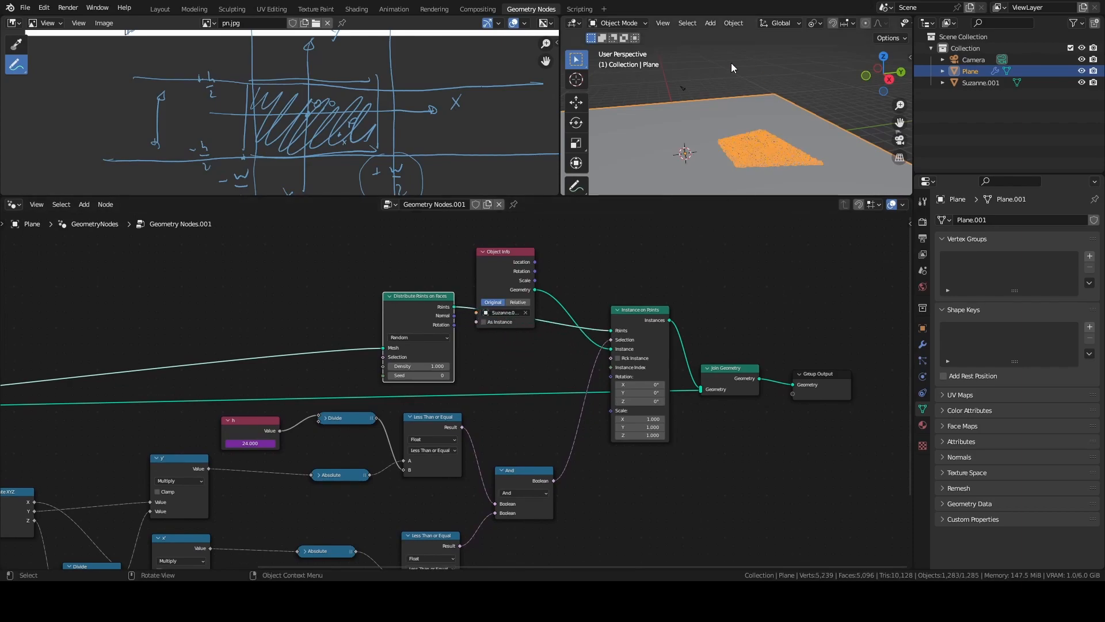
# - Examine the scattered monkeys in the maximized 3D viewport, from outside and through the camera, against the camera frame
pyautogui.hotkey('ctrl', 'space')
pyautogui.scroll(-2, 510, 295)
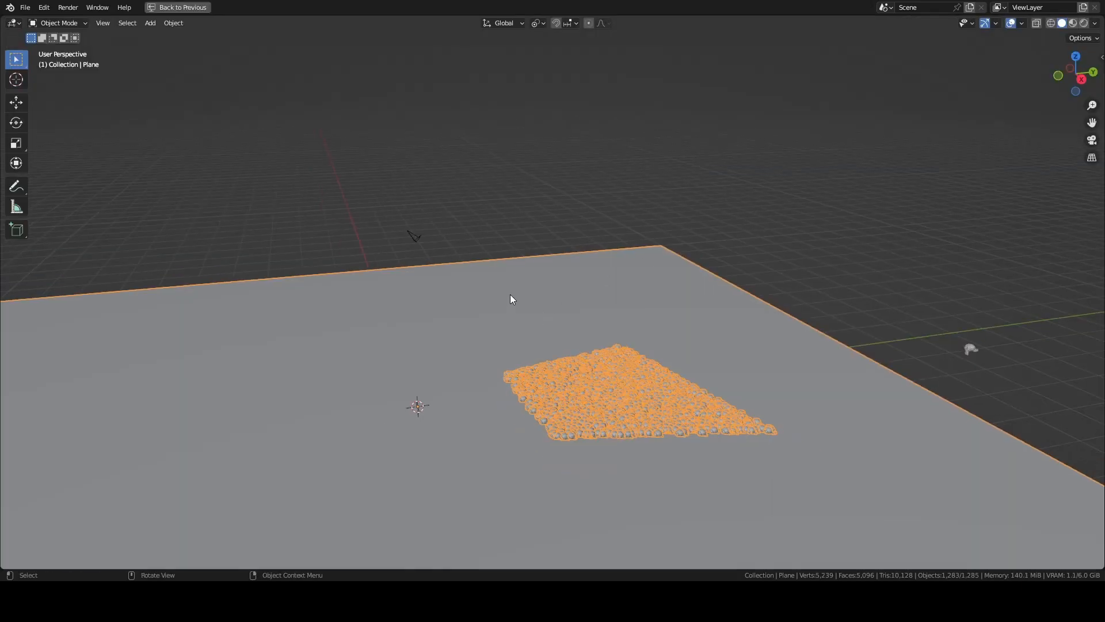
pyautogui.moveTo(503, 326)
pyautogui.mouseDown(button='middle')
pyautogui.moveTo(544, 375)
pyautogui.moveTo(642, 420)
pyautogui.moveTo(626, 439)
pyautogui.moveTo(631, 346)
pyautogui.moveTo(610, 363)
pyautogui.moveTo(540, 357)
pyautogui.moveTo(515, 336)
pyautogui.mouseUp(button='middle')
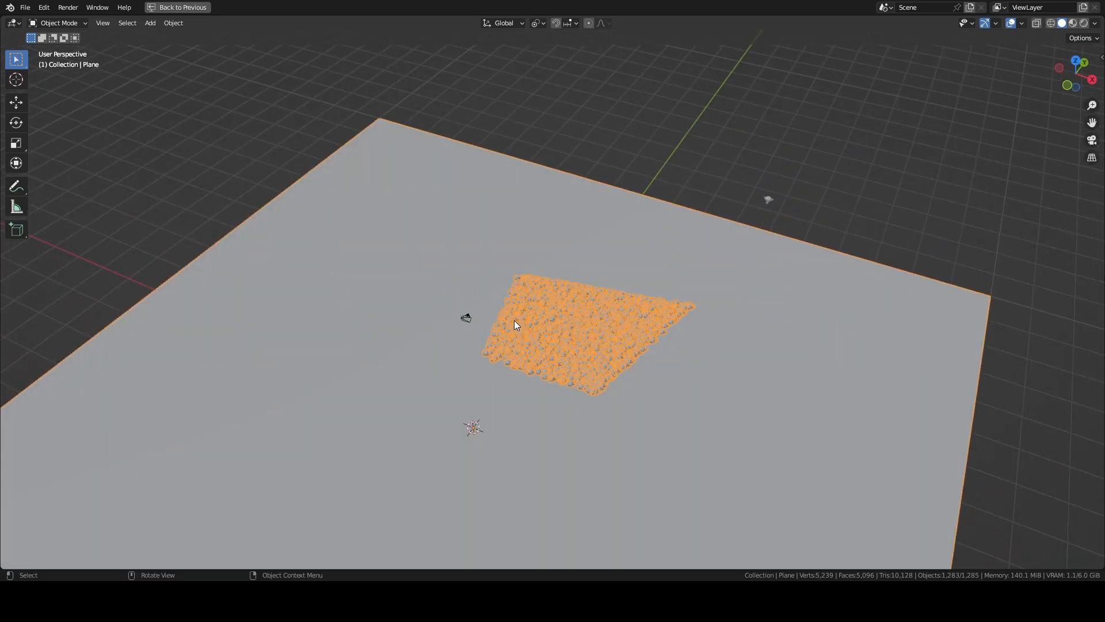
pyautogui.click(1092, 140)
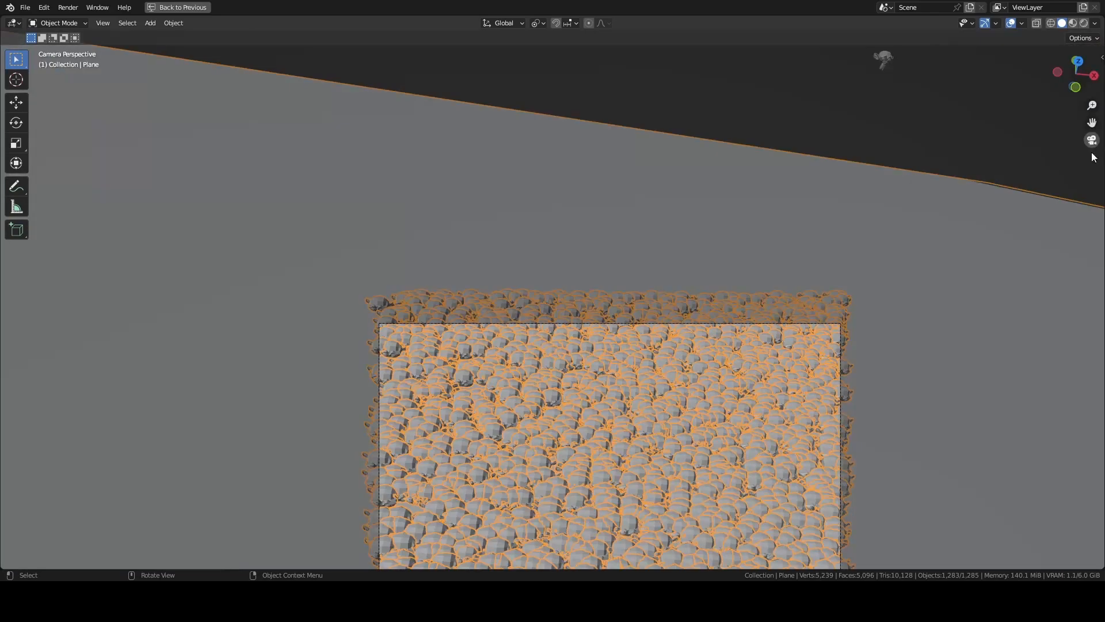
pyautogui.scroll(-3, 631, 291)
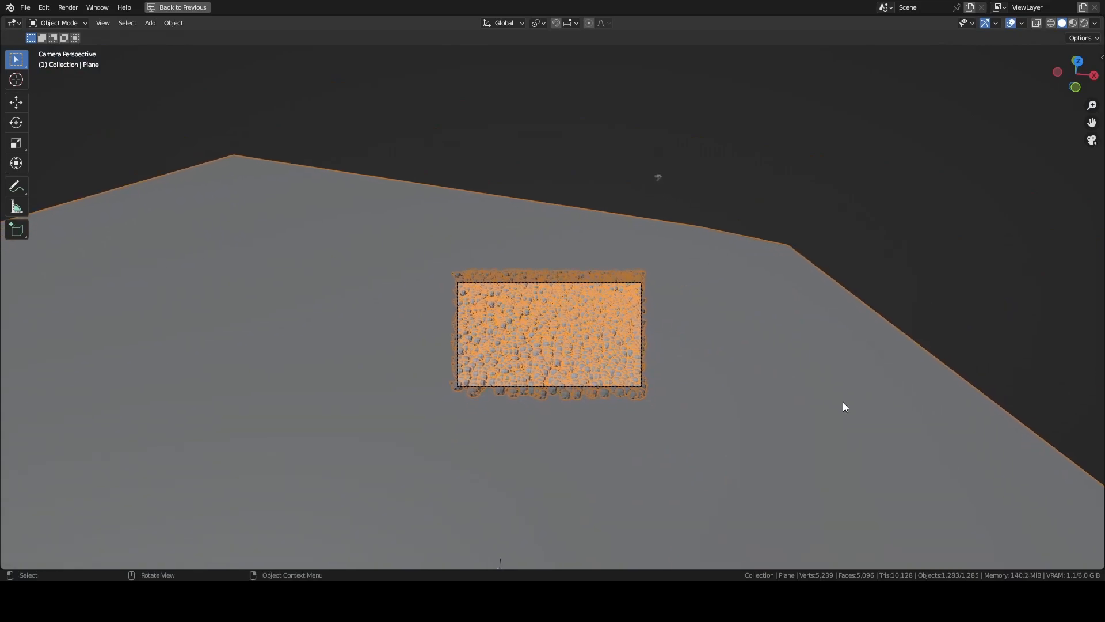
pyautogui.scroll(2, 769, 333)
pyautogui.scroll(-1, 770, 336)
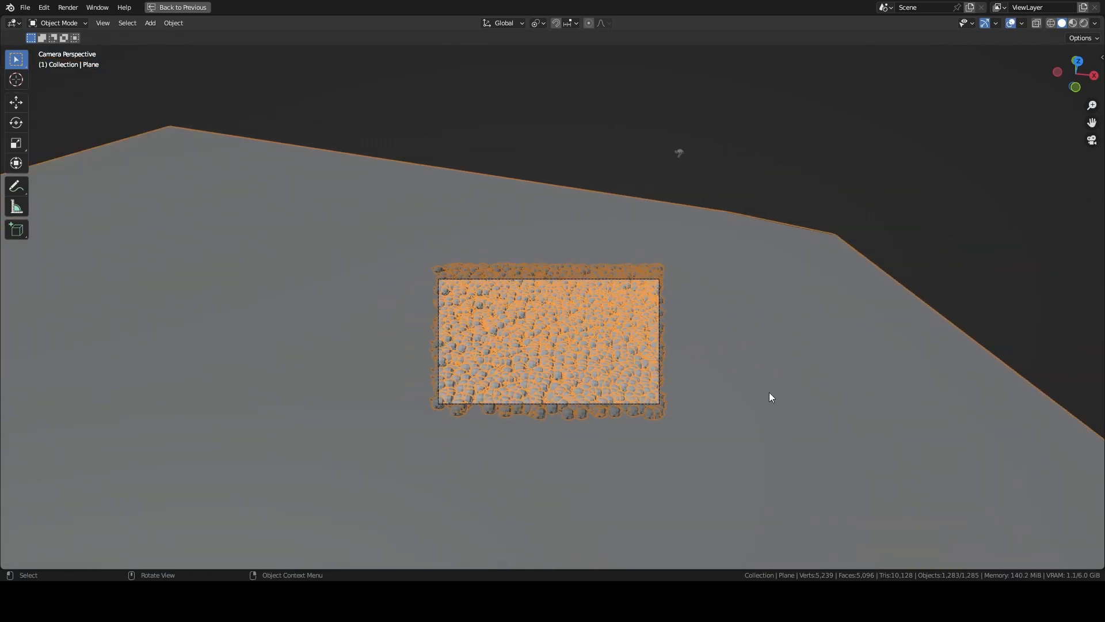
pyautogui.scroll(-1, 743, 329)
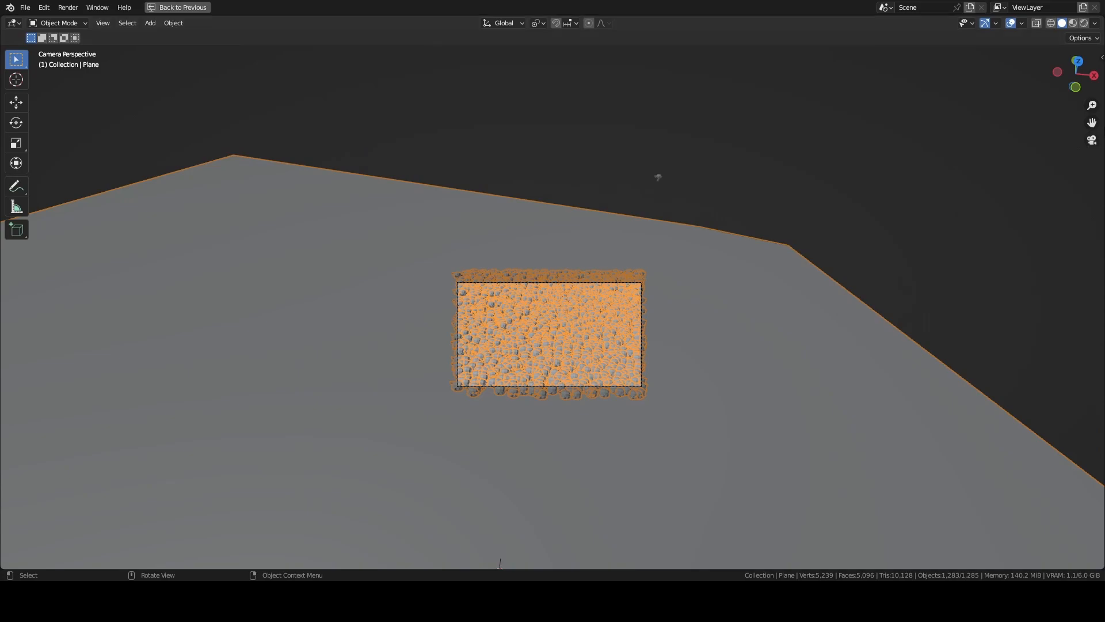
# - Lock the camera to the view and orbit it around the plane in camera perspective, then restore the normal layout
pyautogui.press('n')
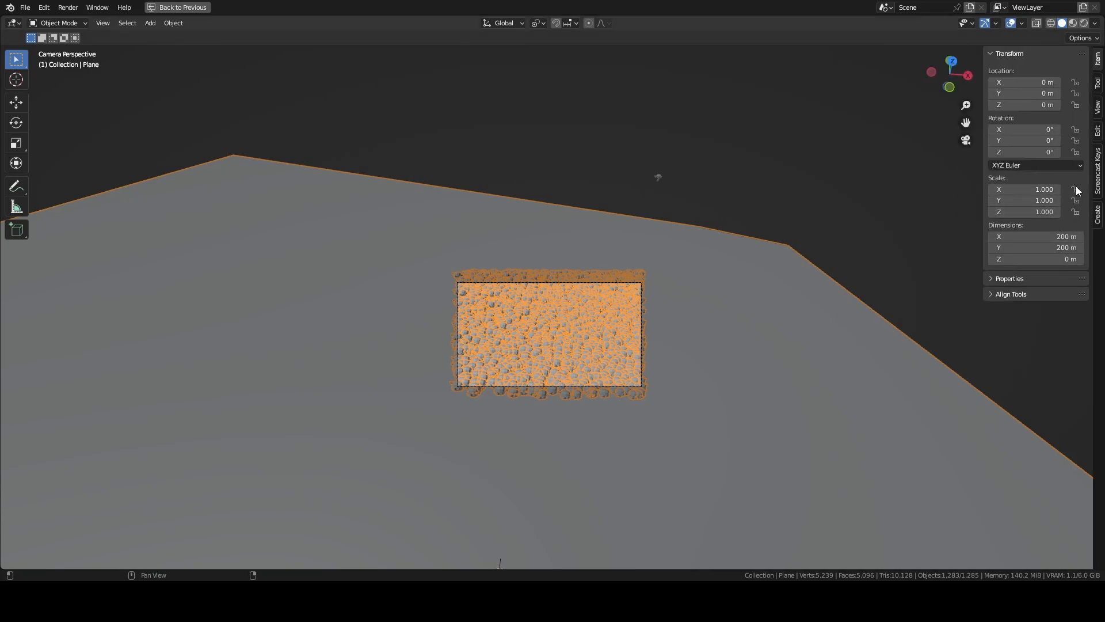
pyautogui.click(1099, 108)
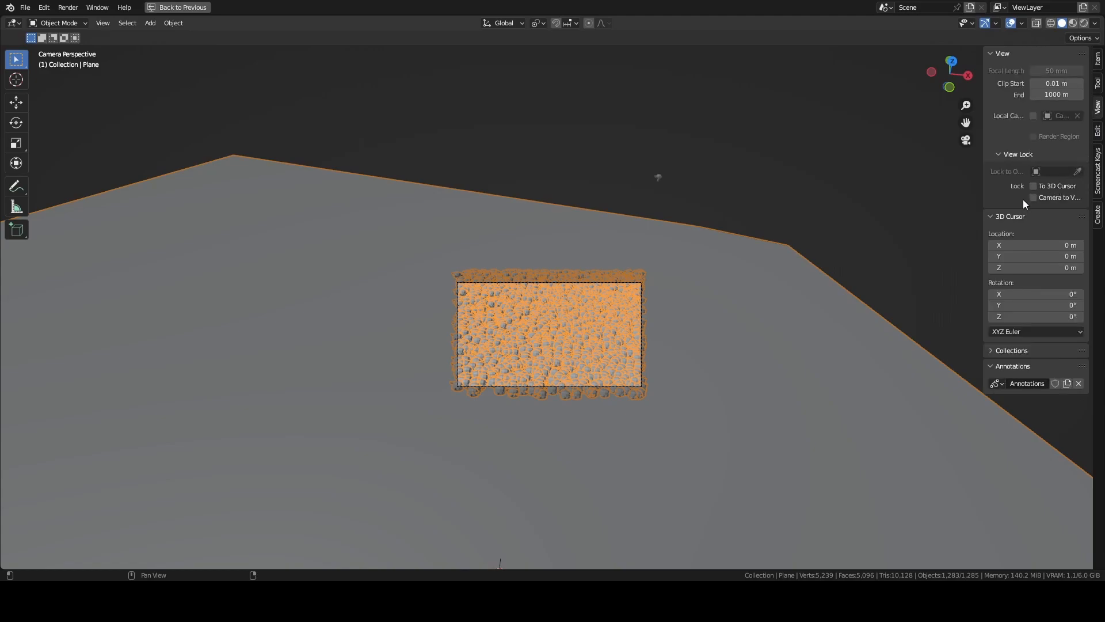
pyautogui.moveTo(630, 282); pyautogui.dragTo(424, 295, button='middle')
pyautogui.moveTo(509, 389); pyautogui.dragTo(195, 397, button='middle')
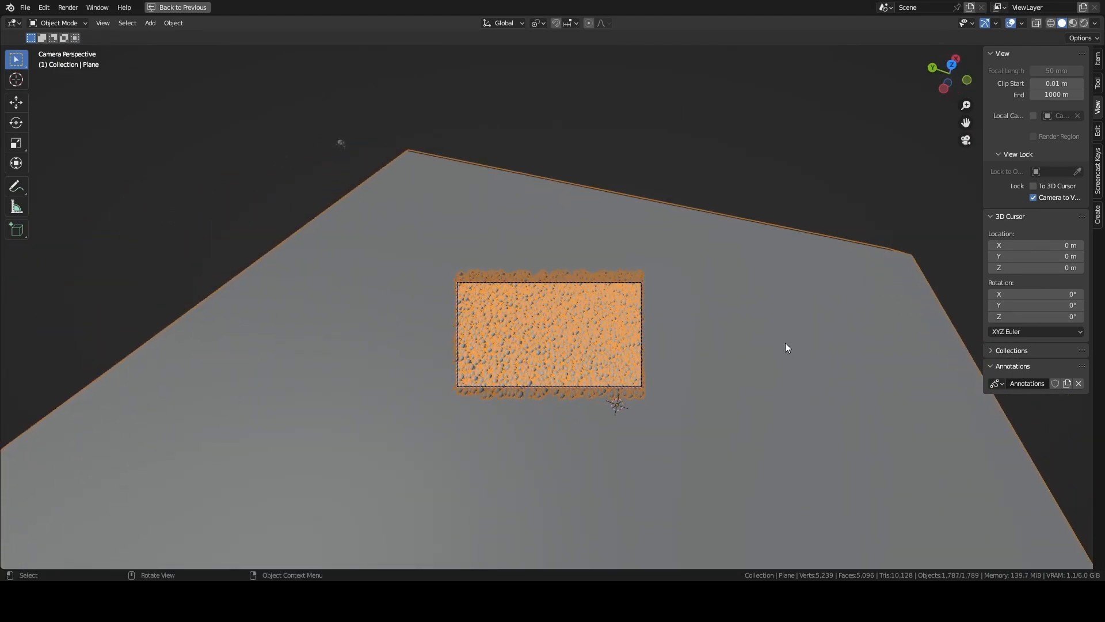
pyautogui.press('n')
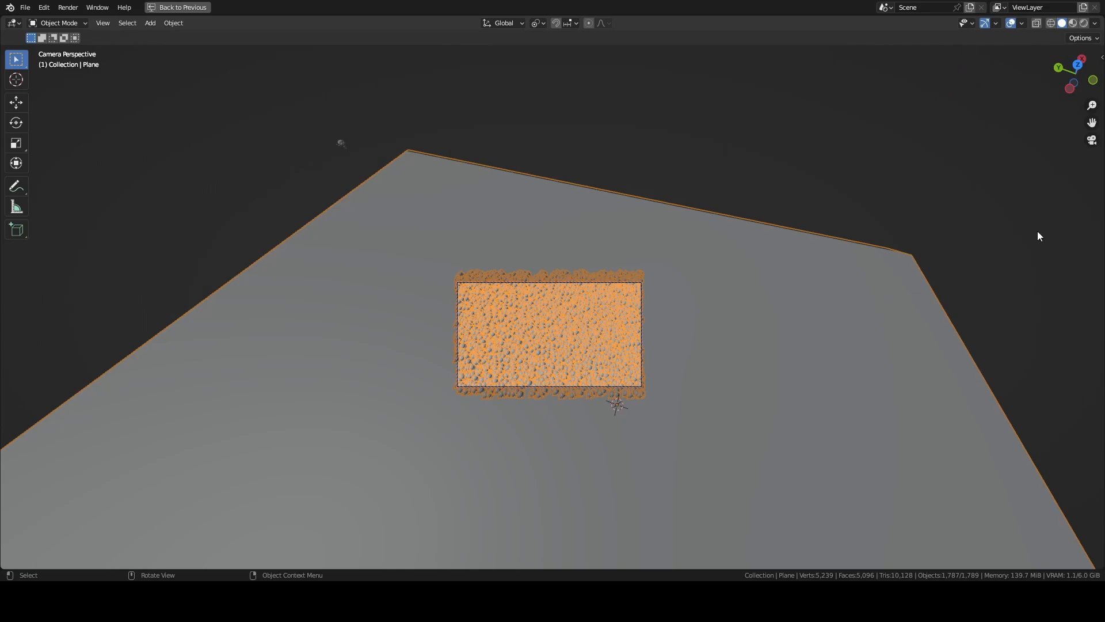
pyautogui.hotkey('ctrl', 'space')
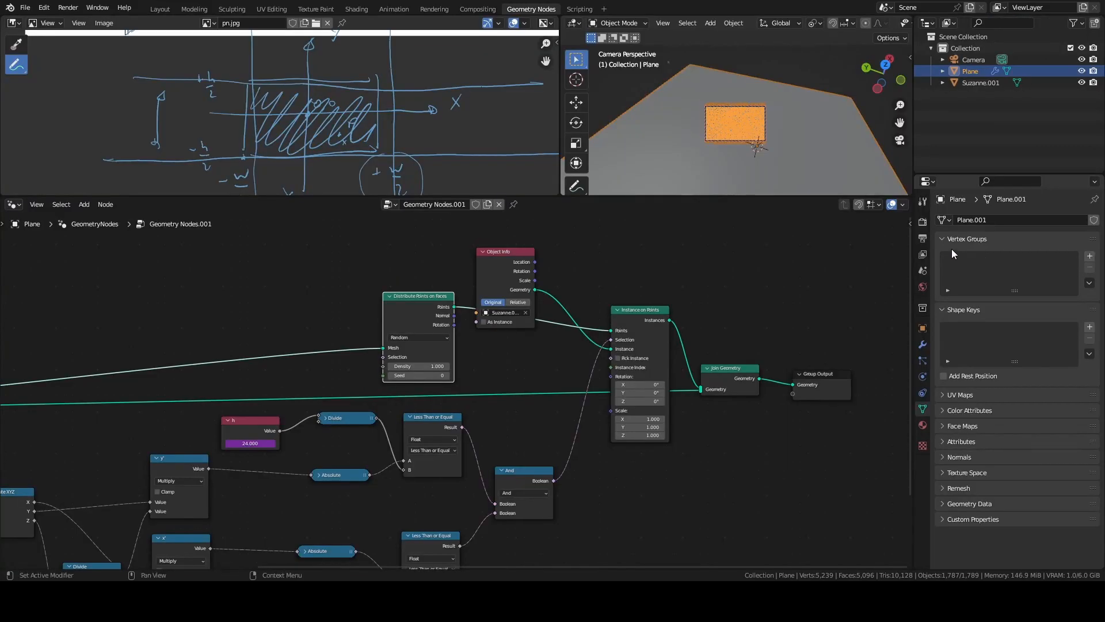
# - Enlarge the 3D viewport in height and width, and select the camera to show its lens settings
pyautogui.moveTo(668, 193); pyautogui.dragTo(645, 363)
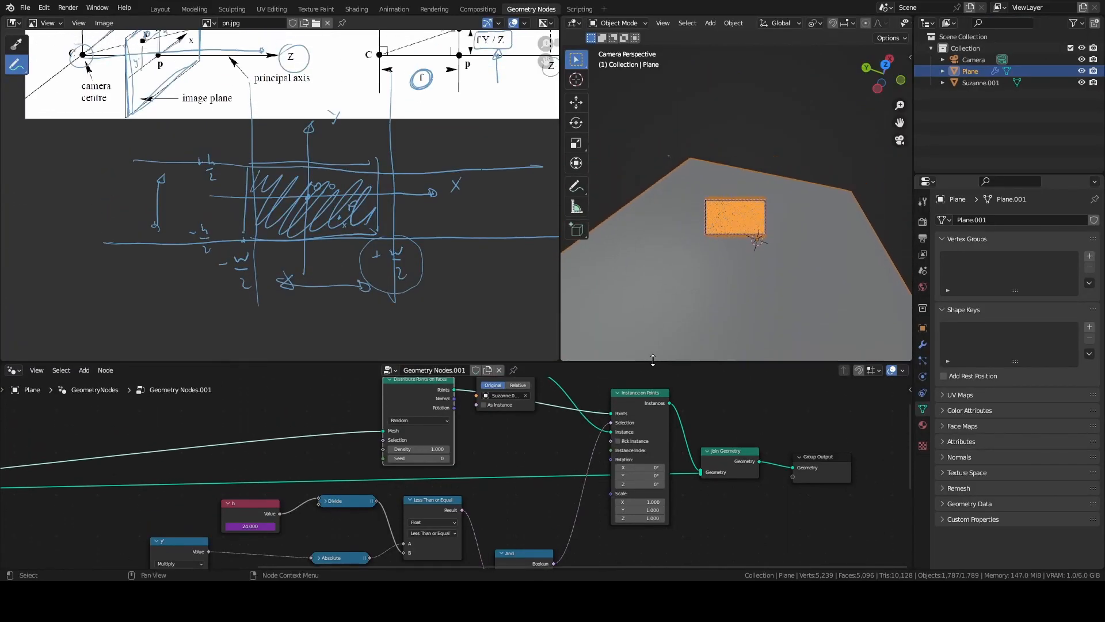
pyautogui.moveTo(562, 319); pyautogui.dragTo(293, 319)
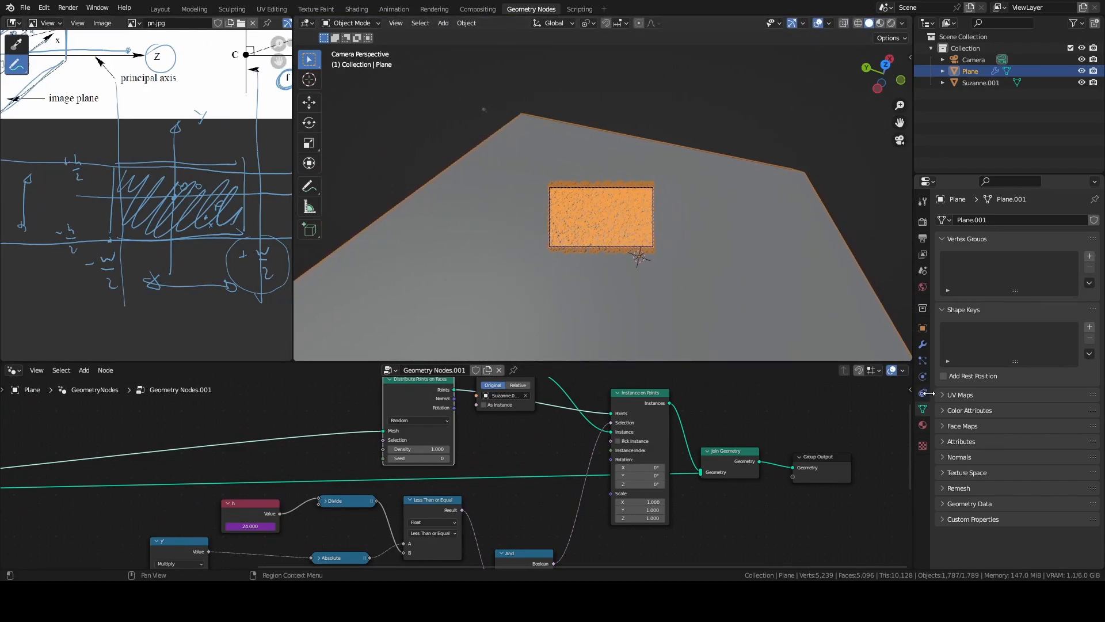
pyautogui.click(974, 60)
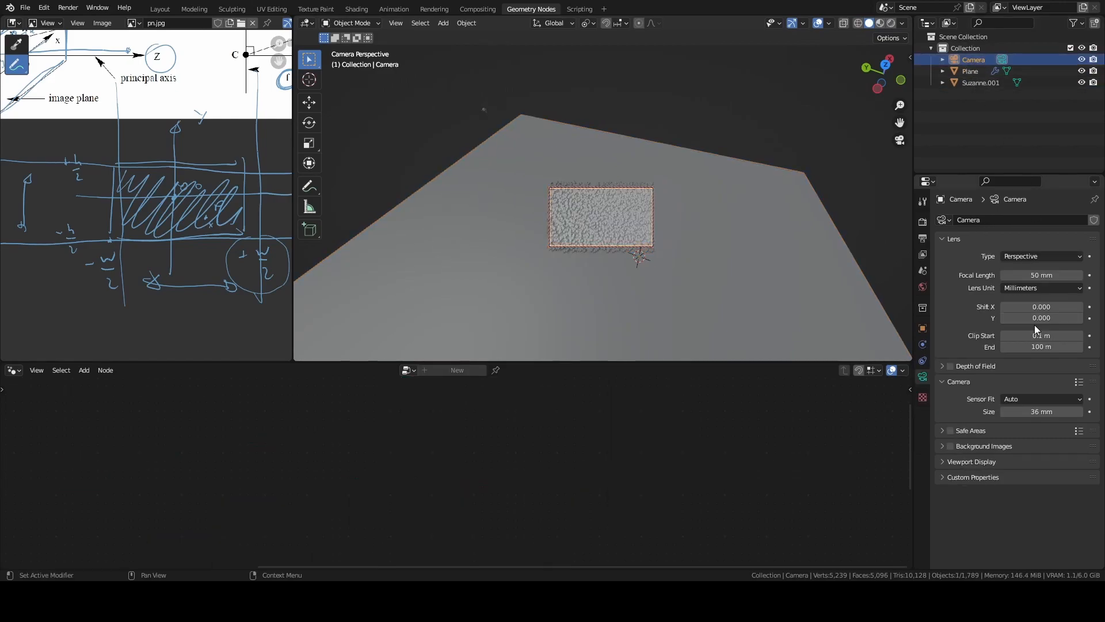
# - Set the camera's focal length to 58 mm and inspect the scattered area from outside the camera view
pyautogui.moveTo(679, 196); pyautogui.dragTo(714, 249, button='middle')
pyautogui.moveTo(1024, 275)
pyautogui.mouseDown()
pyautogui.moveTo(1053, 275)
pyautogui.moveTo(991, 275)
pyautogui.moveTo(1048, 276)
pyautogui.moveTo(1014, 275)
pyautogui.moveTo(1023, 277)
pyautogui.mouseUp()
pyautogui.moveTo(814, 268); pyautogui.dragTo(741, 237, button='middle')
pyautogui.press('n')
pyautogui.press('n')
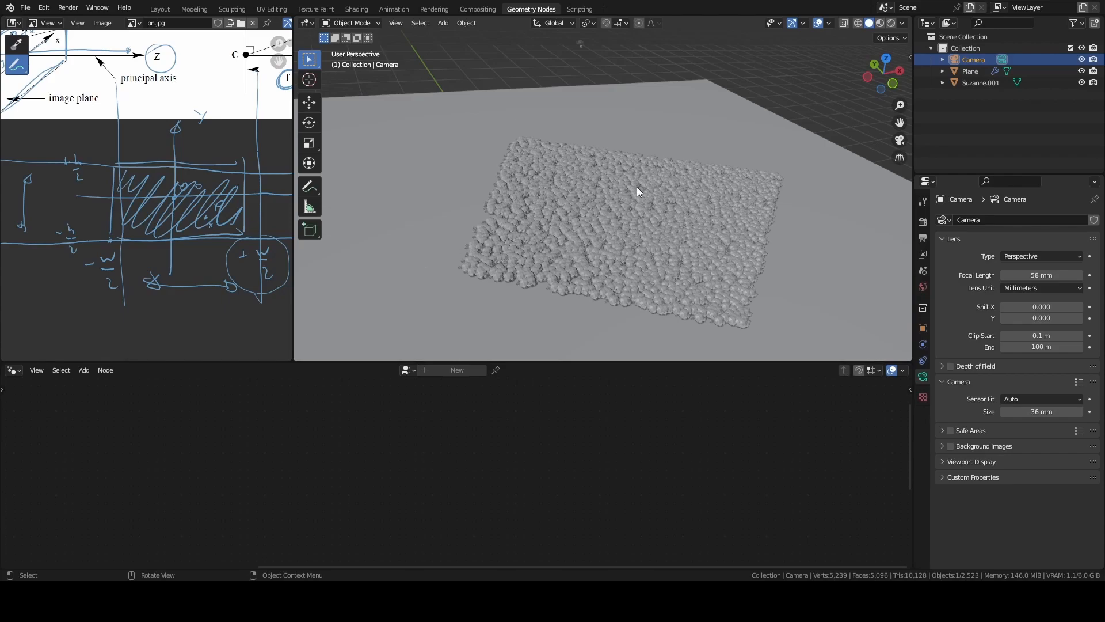
# - Return to the camera view, enable locking the camera to the view, and orbit the camera over the plane
pyautogui.click(899, 140)
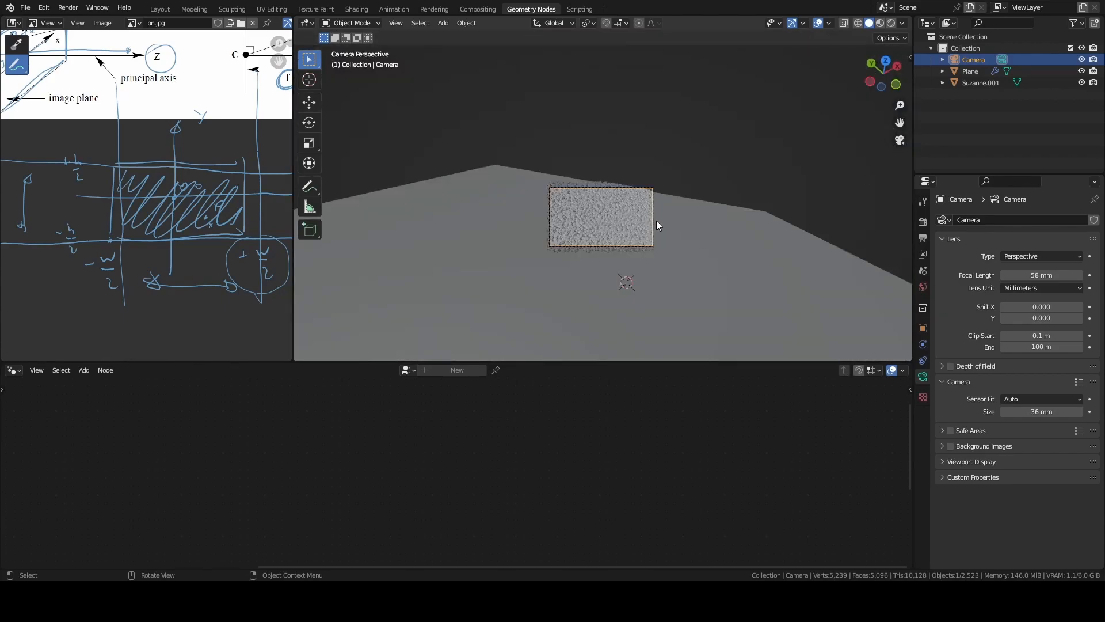
pyautogui.moveTo(651, 247); pyautogui.dragTo(658, 262, button='middle')
pyautogui.click(900, 140)
pyautogui.press('n')
pyautogui.click(842, 198)
pyautogui.moveTo(678, 217); pyautogui.dragTo(673, 256, button='middle')
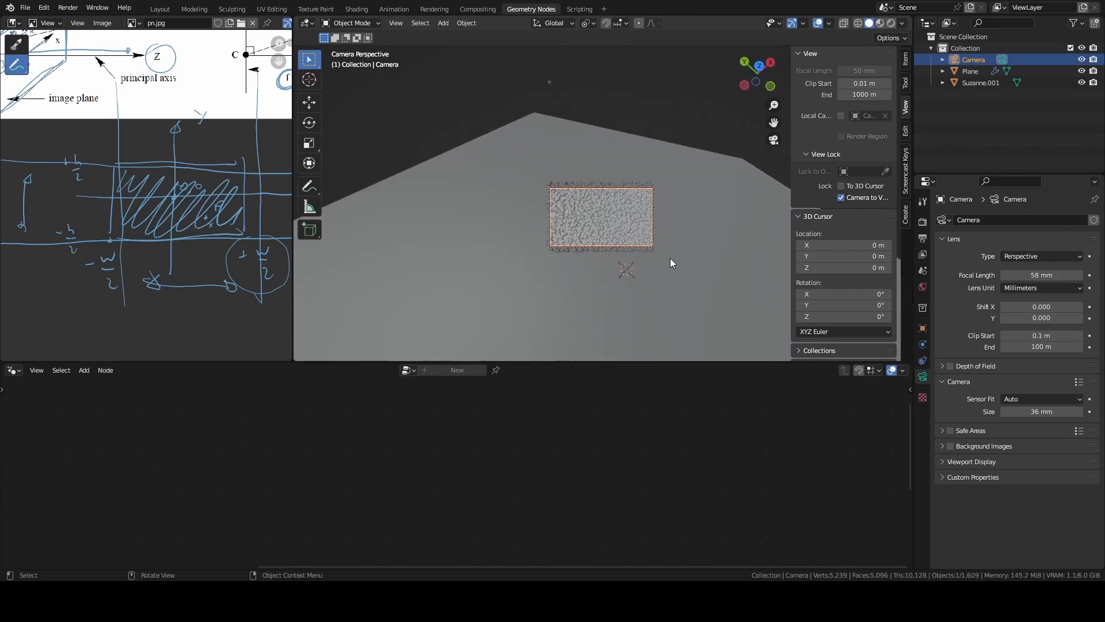
# - Set the camera's focal length to 44 mm and compare the scattered area with the camera frame
pyautogui.moveTo(1039, 275); pyautogui.dragTo(1014, 275)
pyautogui.press('n')
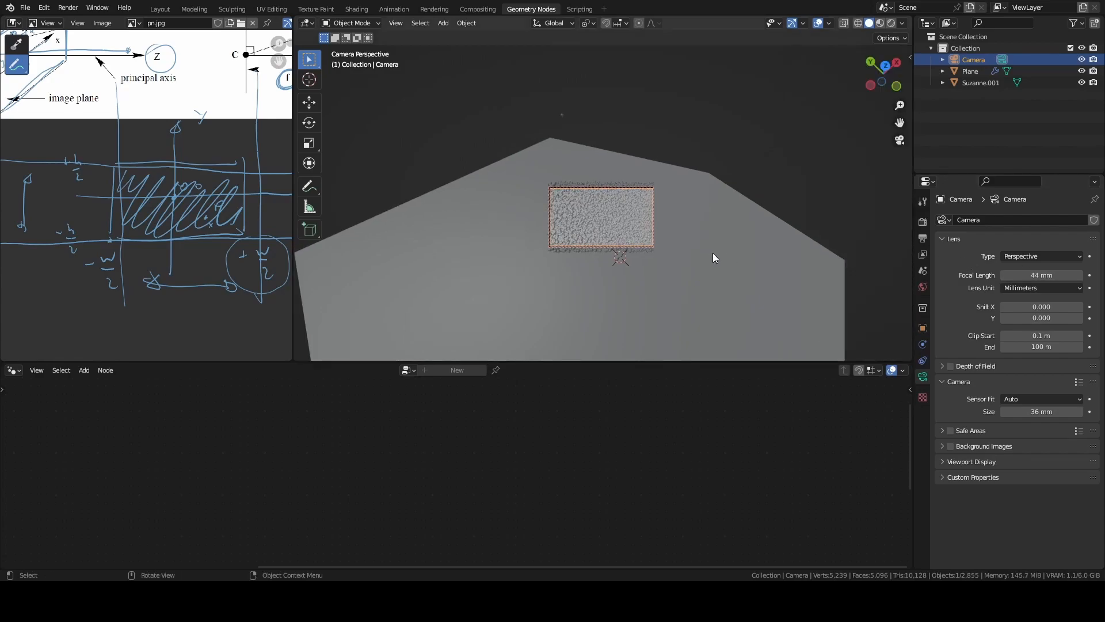
pyautogui.press('n')
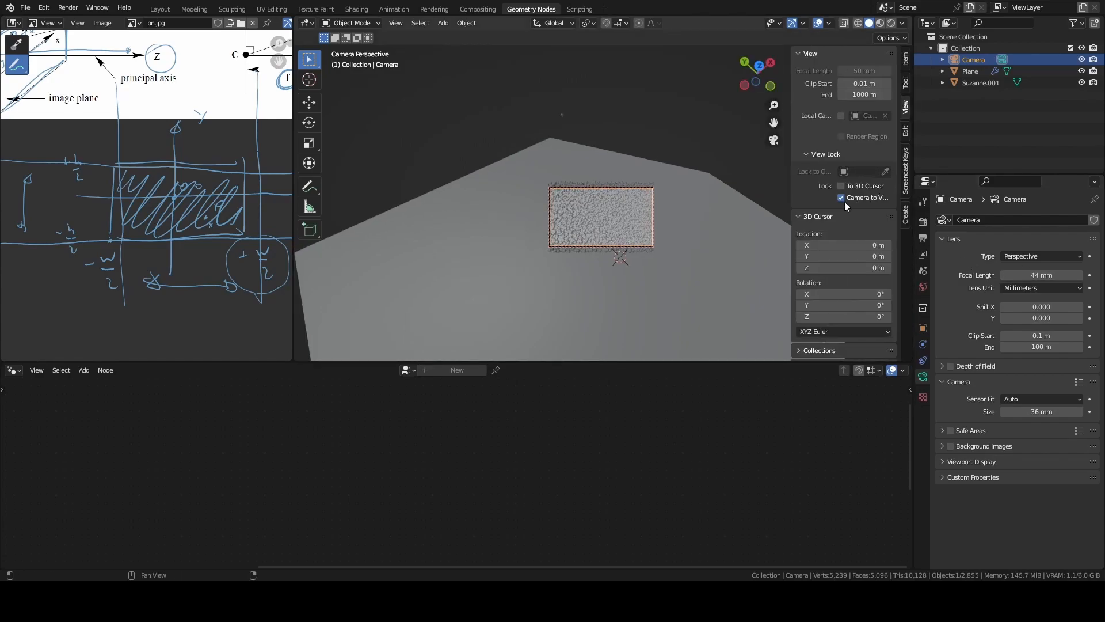
pyautogui.scroll(3, 710, 232)
pyautogui.press('n')
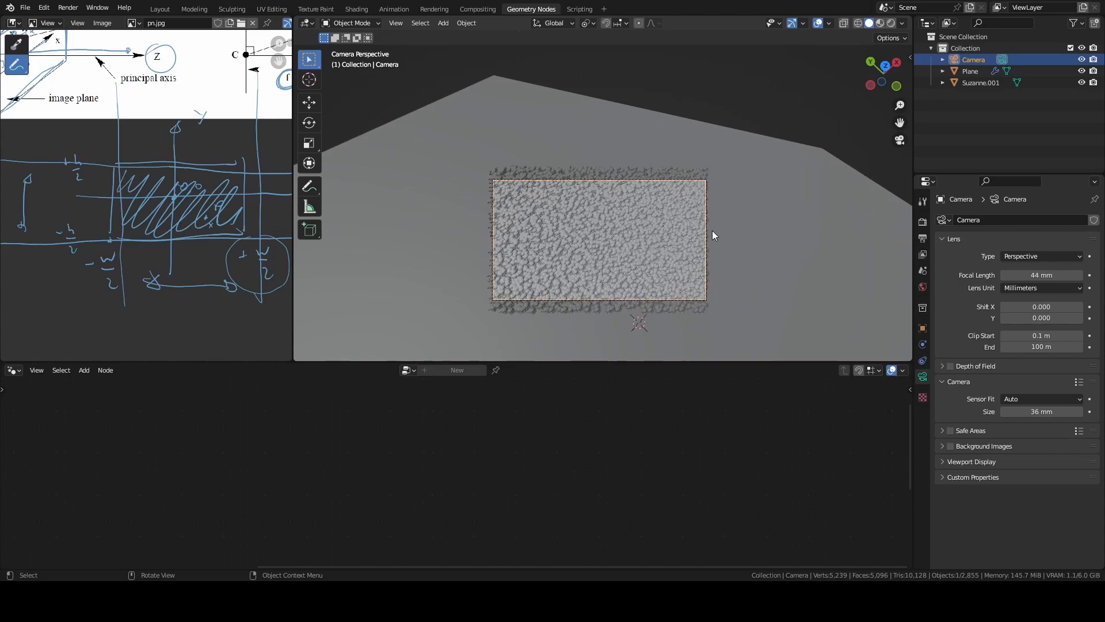
# - Set the output resolution's X value to 1019 px for a nearly square camera frame
pyautogui.click(923, 238)
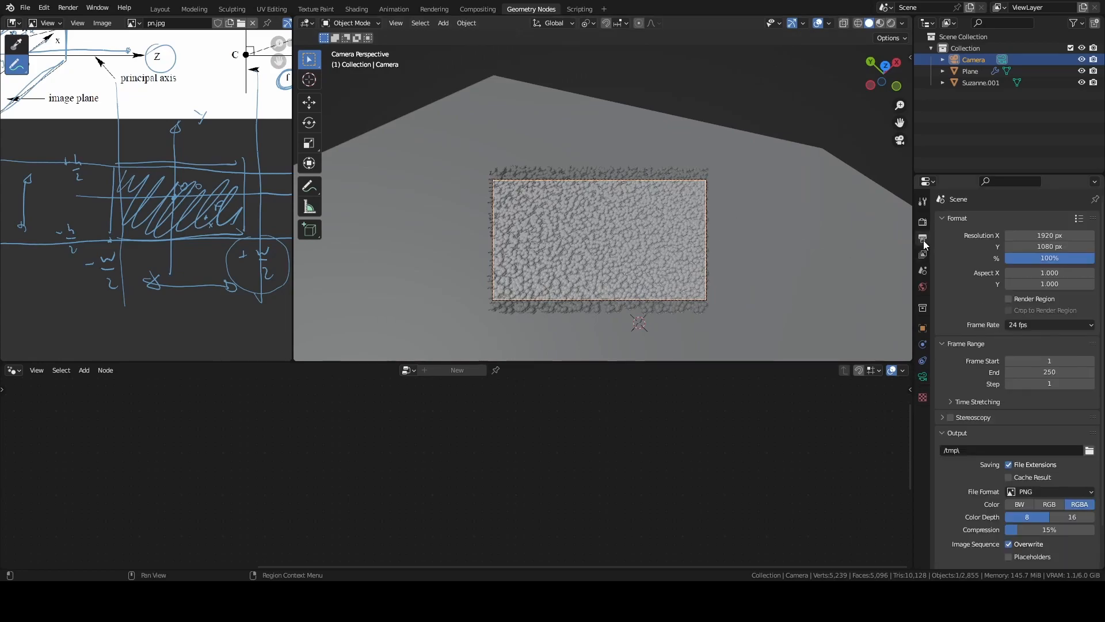
pyautogui.keyDown('shift'); pyautogui.moveTo(777, 244); pyautogui.dragTo(778, 220, button='middle'); pyautogui.keyUp('shift')
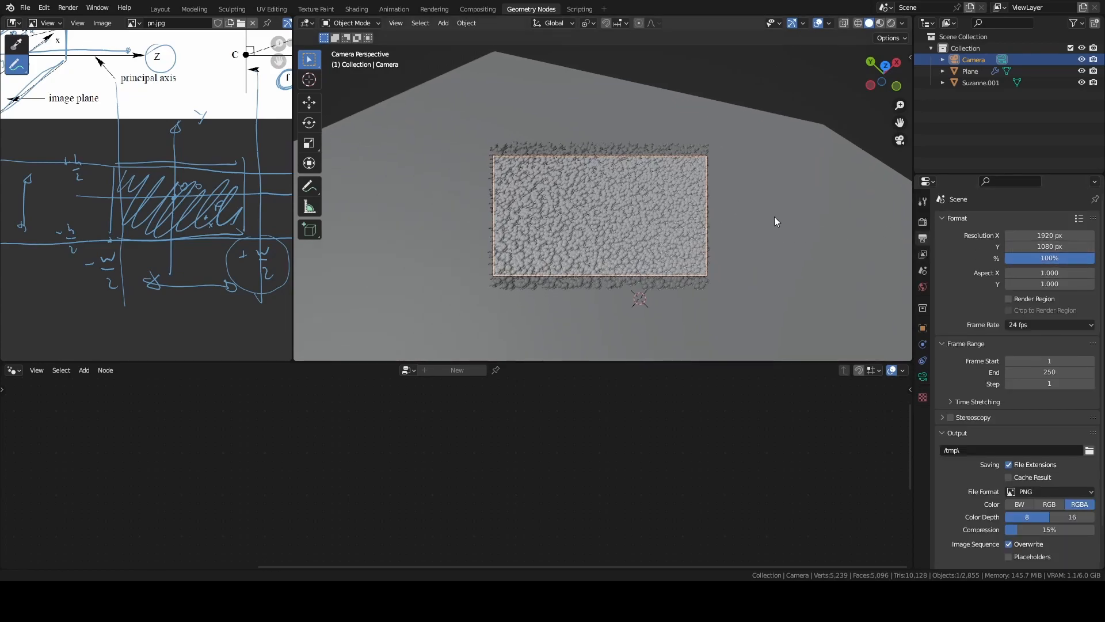
pyautogui.click(1050, 235)
pyautogui.write('1990')
pyautogui.press('Return')
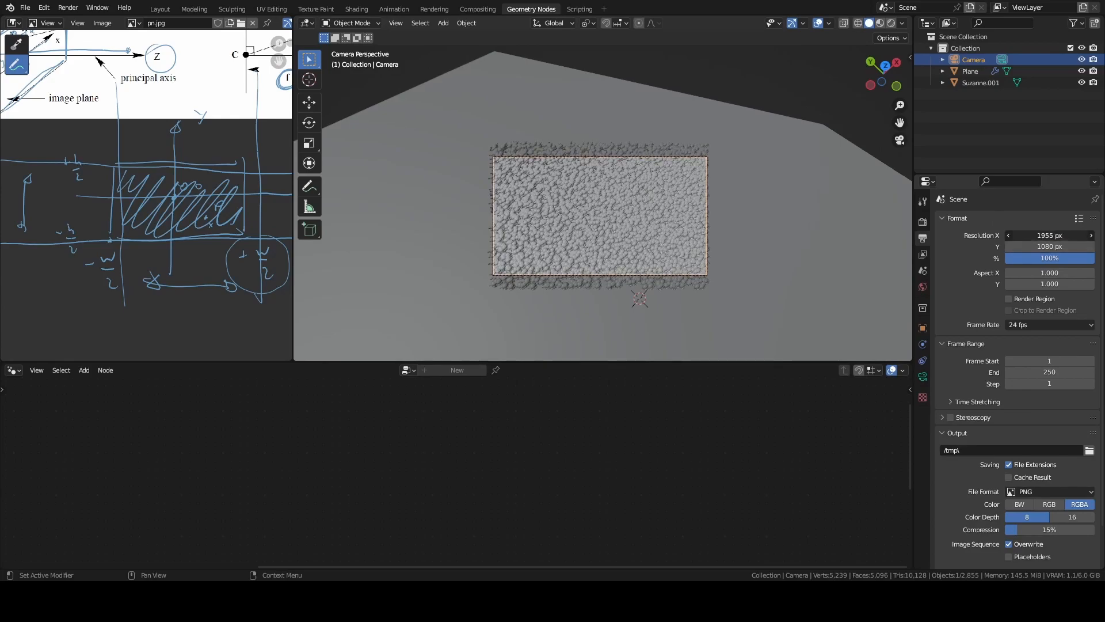
pyautogui.moveTo(1050, 235); pyautogui.dragTo(951, 235)
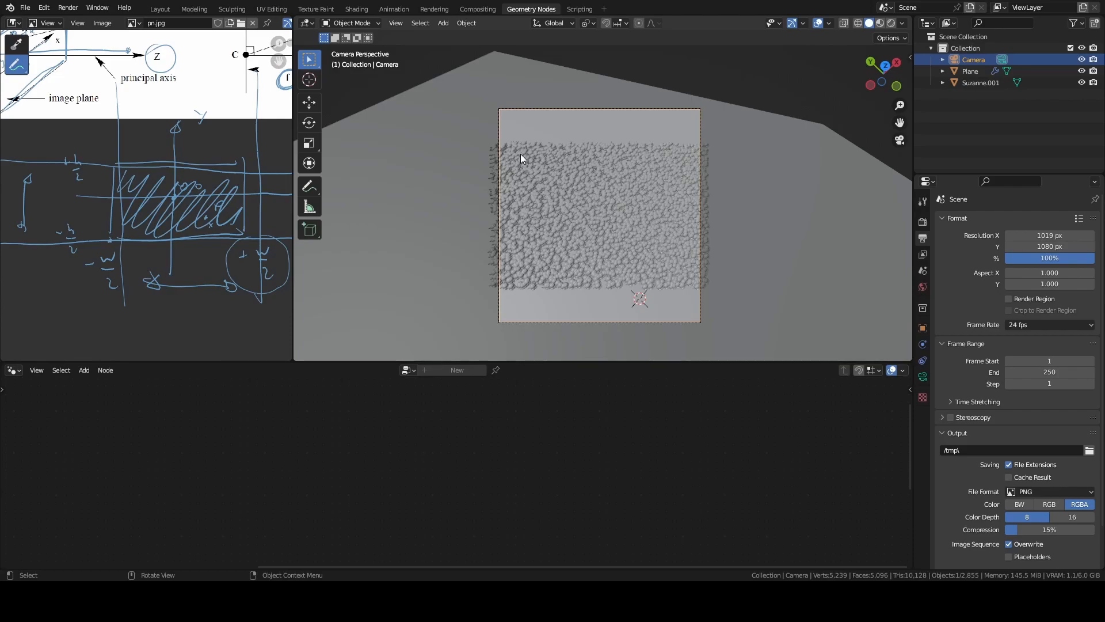
pyautogui.scroll(-1, 726, 253)
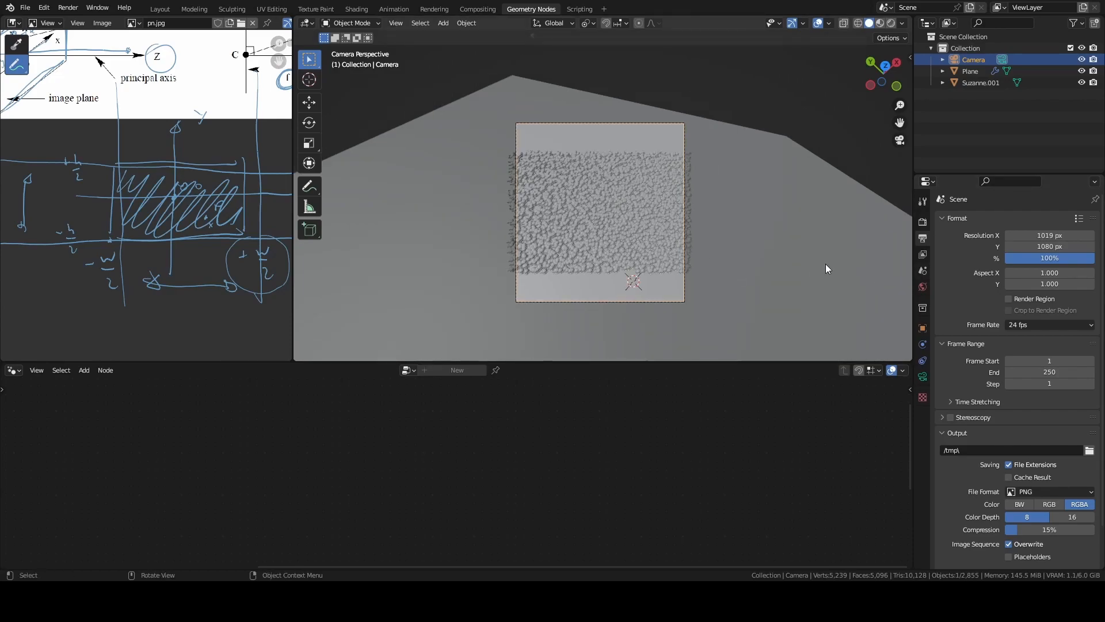
# - Examine the camera's Sensor Fit options and sensor size, keeping the fit on Auto
pyautogui.click(923, 377)
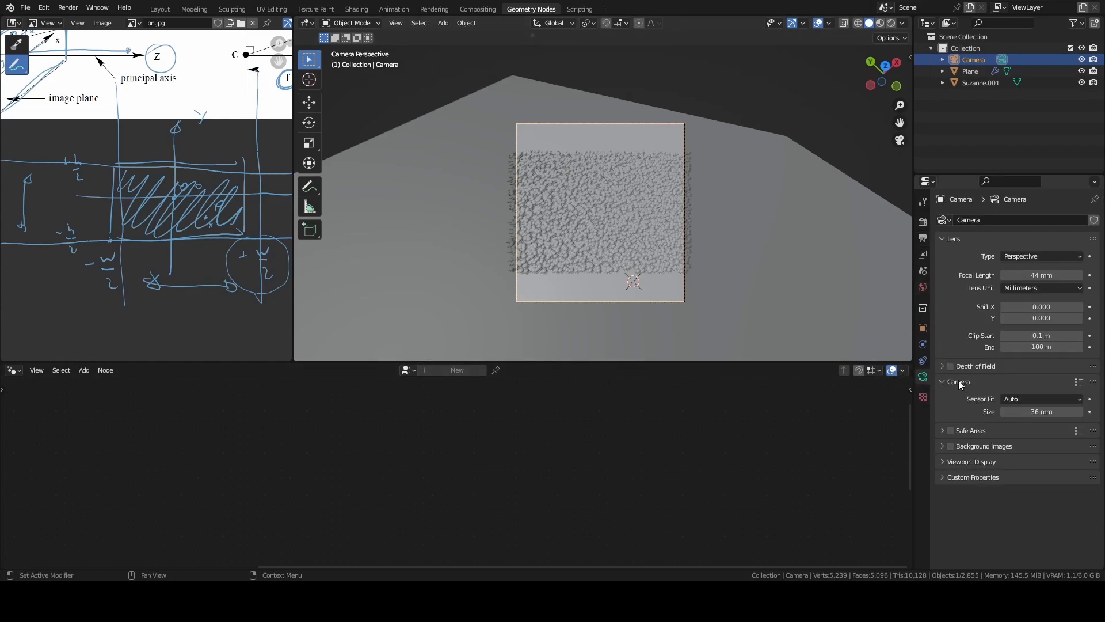
pyautogui.click(1011, 400)
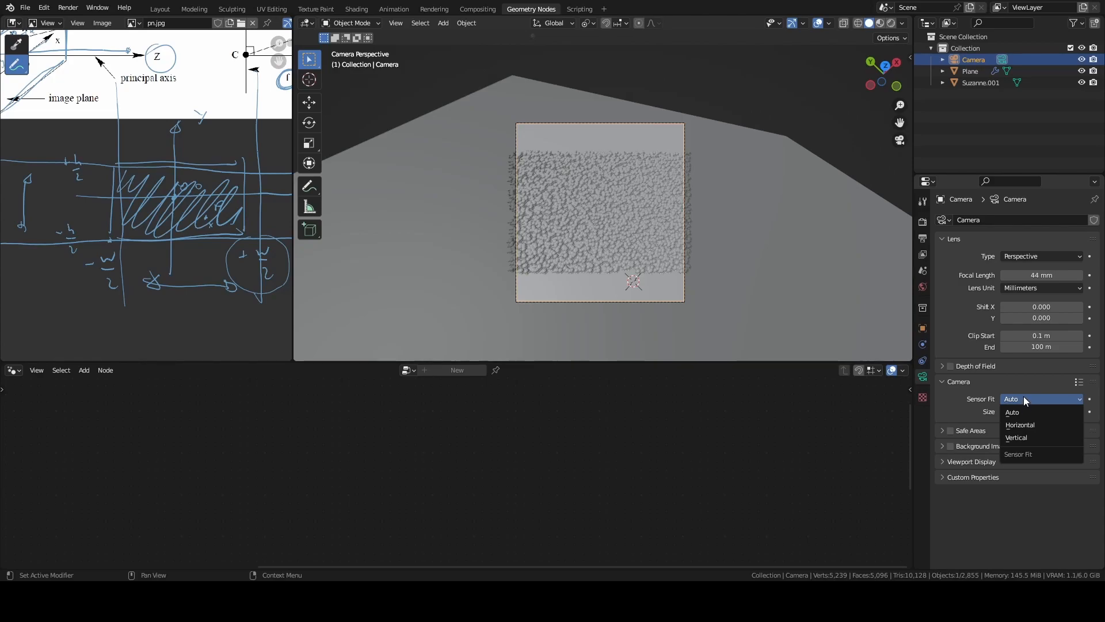
pyautogui.click(1023, 397)
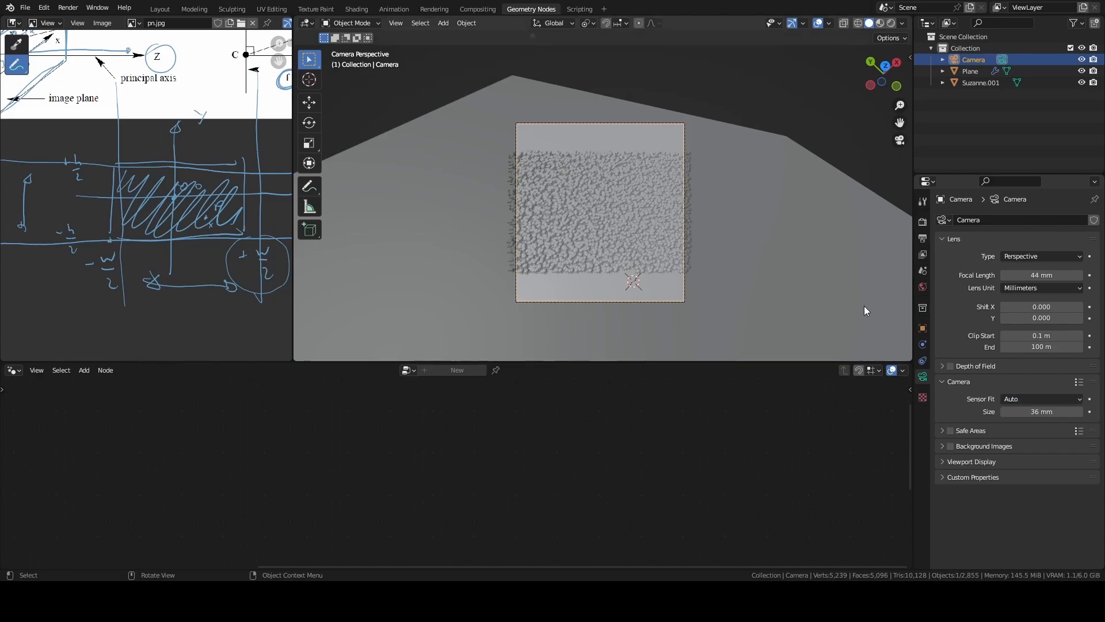
# - Select the plane and enlarge the node editor around the h and w sensor comparison nodes
pyautogui.scroll(-2, 595, 290)
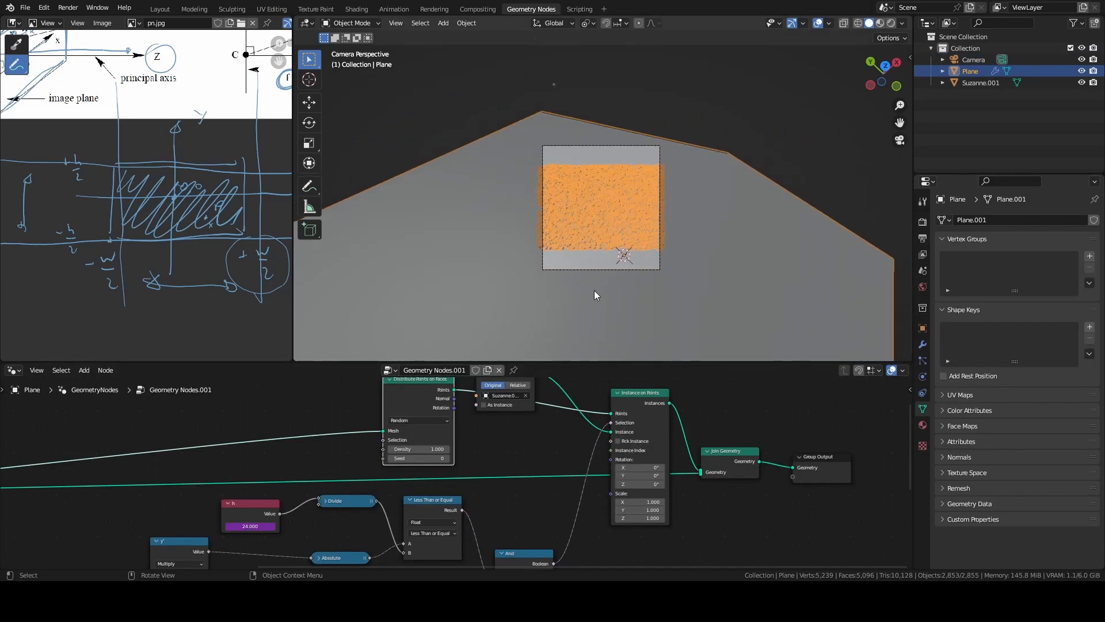
pyautogui.moveTo(673, 363); pyautogui.dragTo(669, 208)
pyautogui.scroll(3, 622, 362)
pyautogui.moveTo(491, 388); pyautogui.dragTo(661, 223, button='middle')
pyautogui.scroll(1, 501, 432)
pyautogui.moveTo(501, 431); pyautogui.dragTo(596, 436, button='middle')
# - Delete the h Value node together with the Divide node it feeds
pyautogui.click(438, 254)
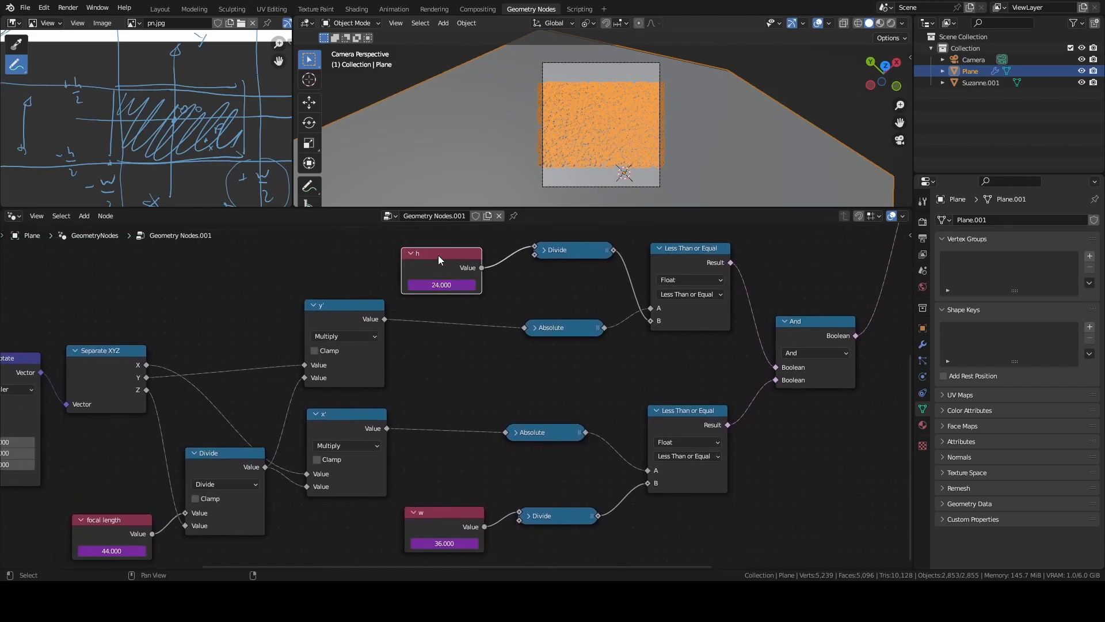
pyautogui.click(442, 518)
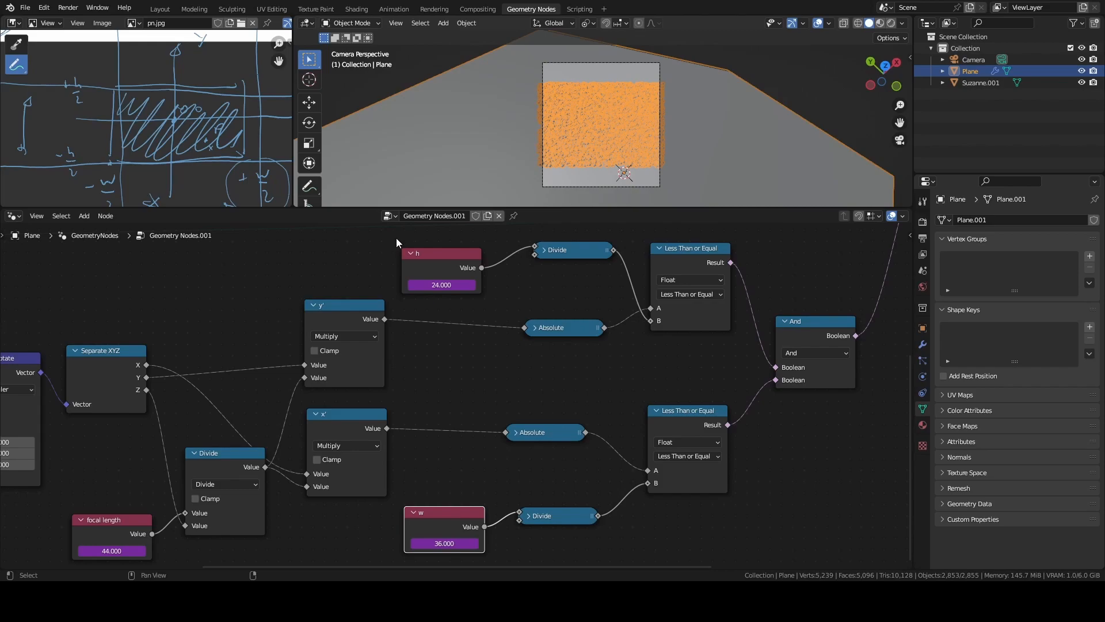
pyautogui.moveTo(390, 239); pyautogui.dragTo(615, 291)
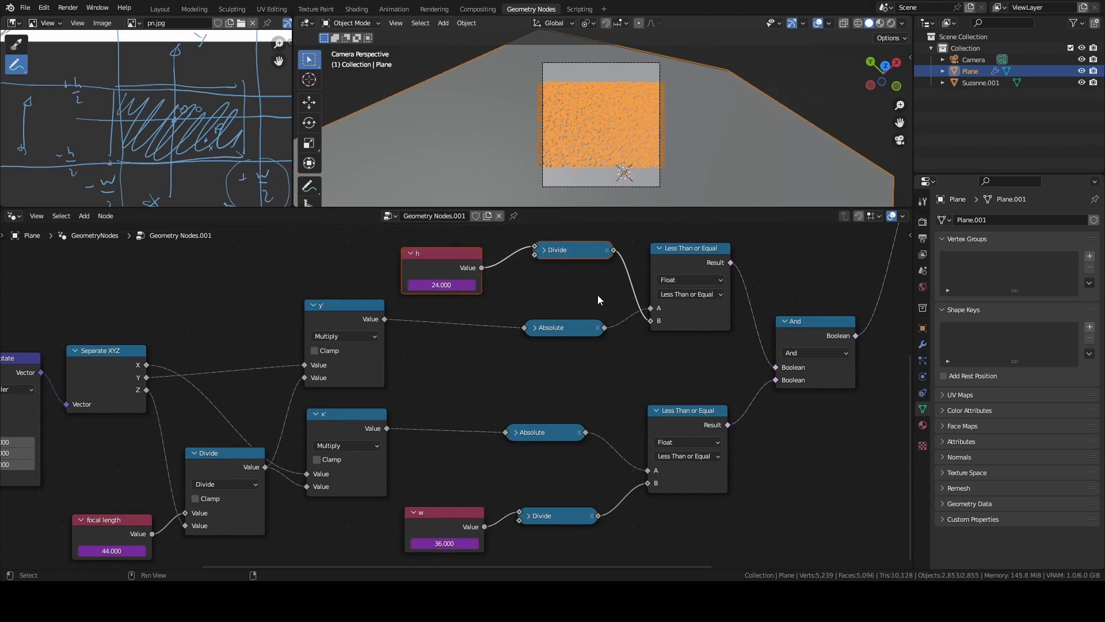
pyautogui.press('x')
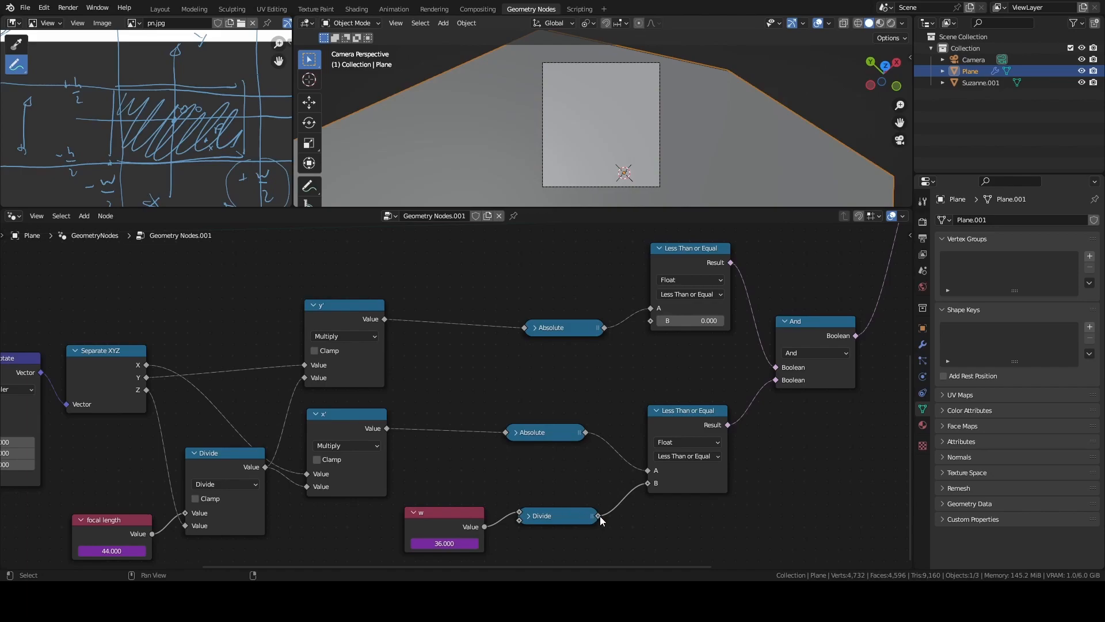
# - Connect the w Divide node's output to the B input of the y' Less Than or Equal node, and enlarge the 3D viewport
pyautogui.moveTo(599, 515); pyautogui.dragTo(651, 322)
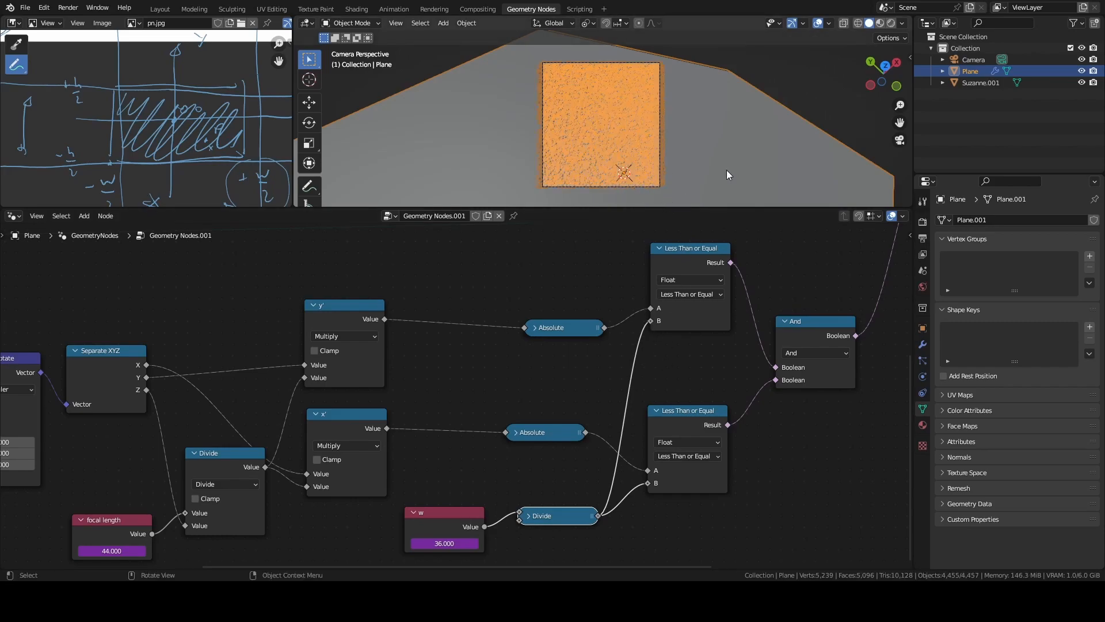
pyautogui.hotkey('ctrl', 'space')
pyautogui.hotkey('ctrl', 'space')
pyautogui.moveTo(752, 206); pyautogui.dragTo(748, 426)
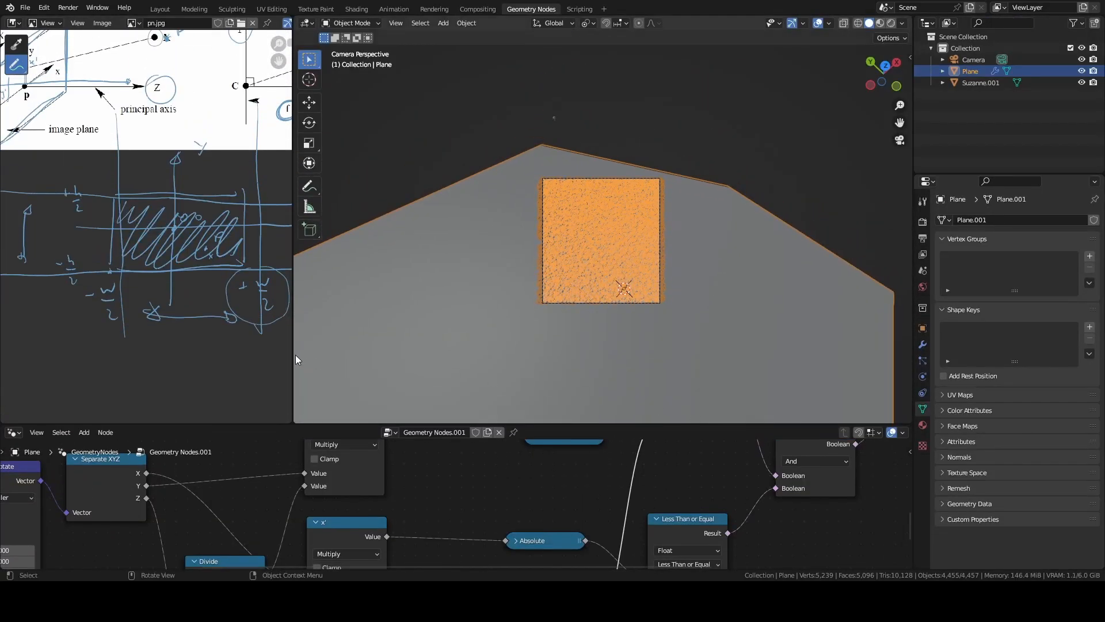
# - Widen the 3D viewport and set the output resolution's X value to 1521 px
pyautogui.moveTo(293, 348); pyautogui.dragTo(178, 348)
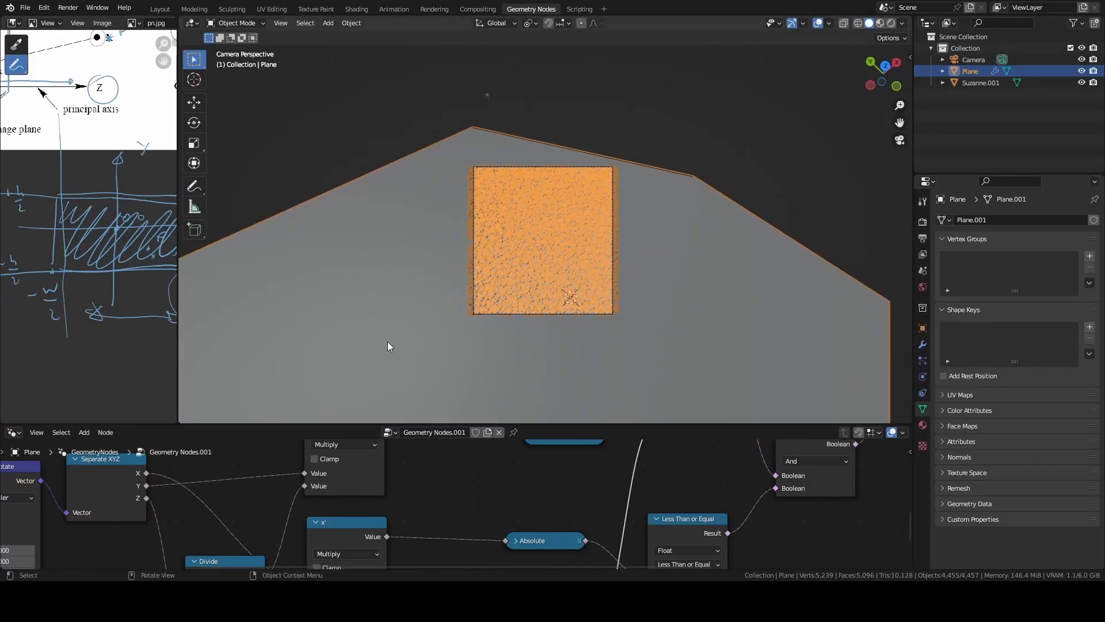
pyautogui.click(923, 238)
pyautogui.moveTo(1053, 238)
pyautogui.mouseDown()
pyautogui.moveTo(1033, 238)
pyautogui.moveTo(1091, 239)
pyautogui.moveTo(1059, 238)
pyautogui.moveTo(1073, 236)
pyautogui.mouseUp()
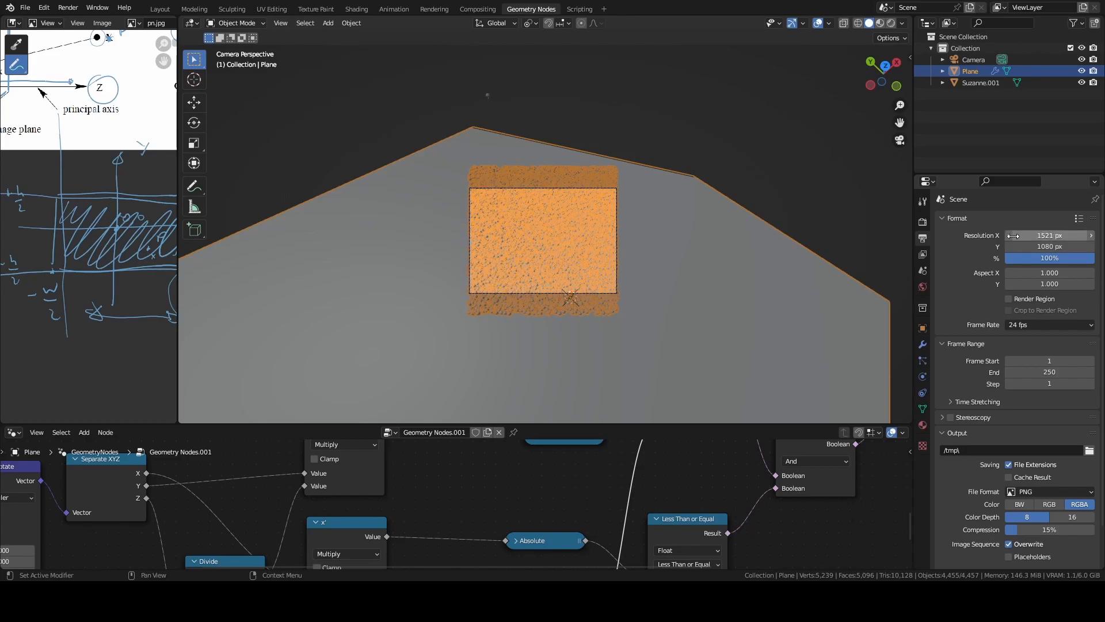
# - Apply the HDTV 1080p resolution preset, then reduce the output resolution to 1377 × 780 px
pyautogui.click(1081, 219)
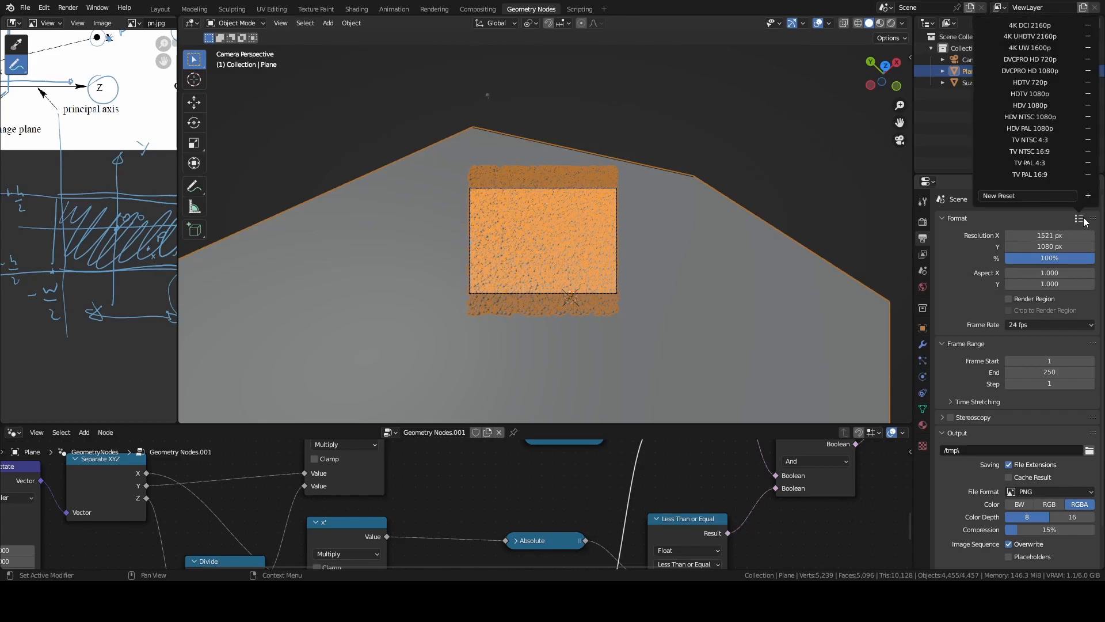
pyautogui.click(1047, 95)
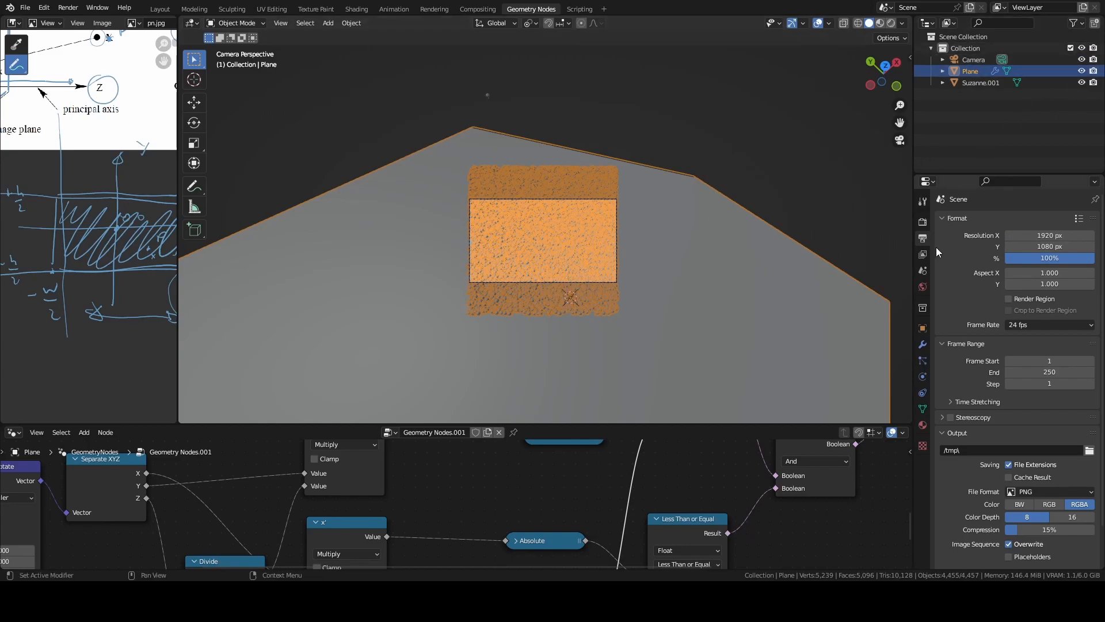
pyautogui.click(1080, 219)
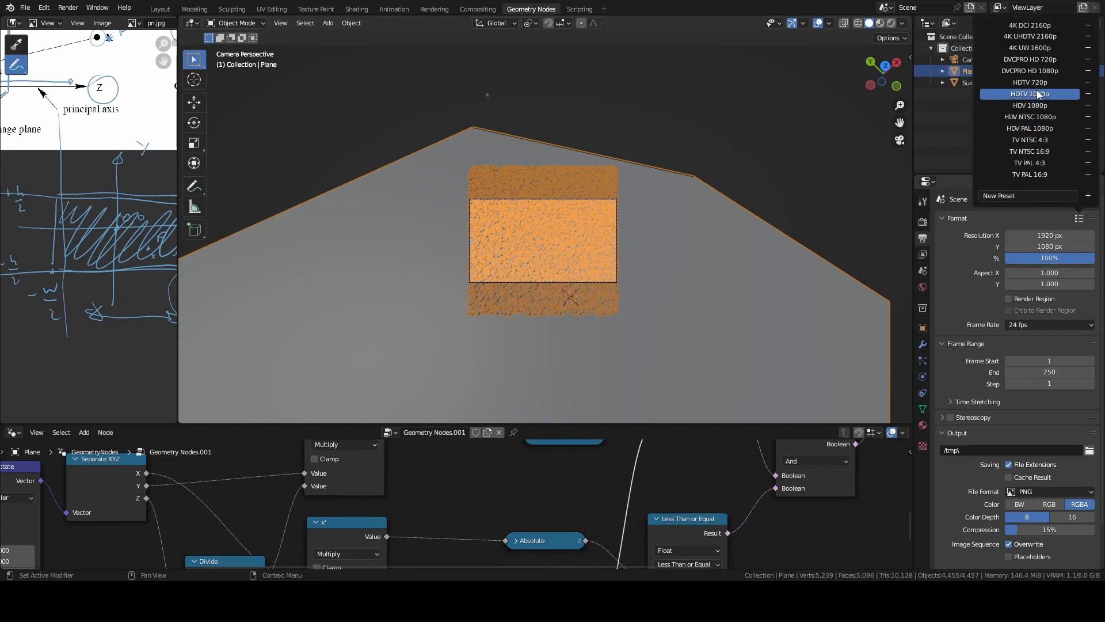
pyautogui.scroll(3, 583, 258)
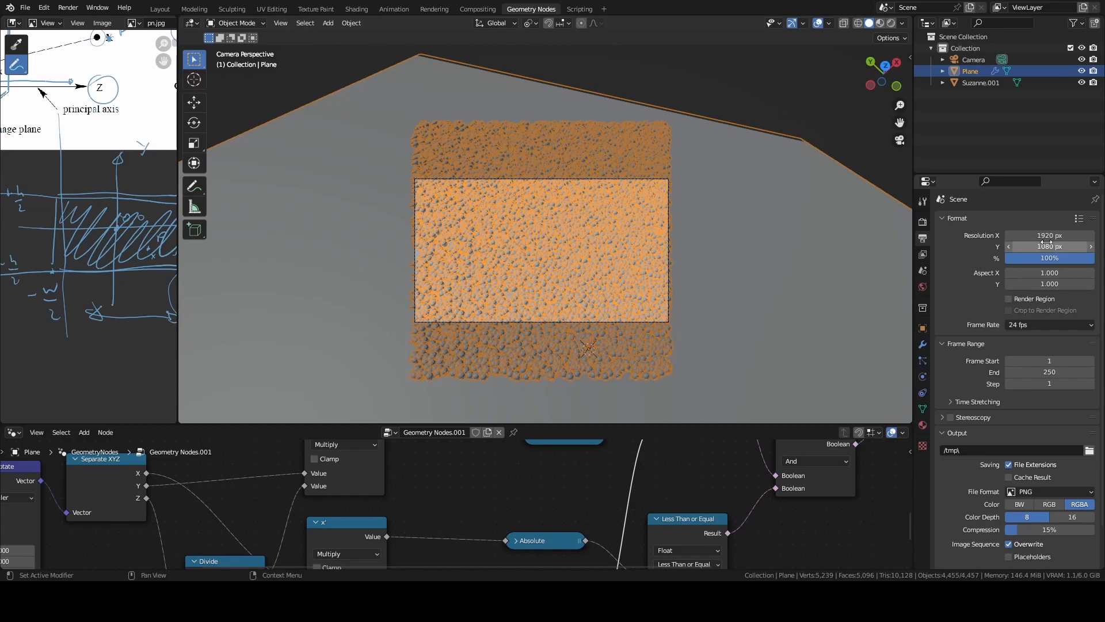
pyautogui.moveTo(1036, 236)
pyautogui.mouseDown()
pyautogui.moveTo(962, 236)
pyautogui.moveTo(1077, 246)
pyautogui.moveTo(1030, 247)
pyautogui.moveTo(1070, 246)
pyautogui.moveTo(1042, 246)
pyautogui.mouseUp()
pyautogui.scroll(-2, 554, 257)
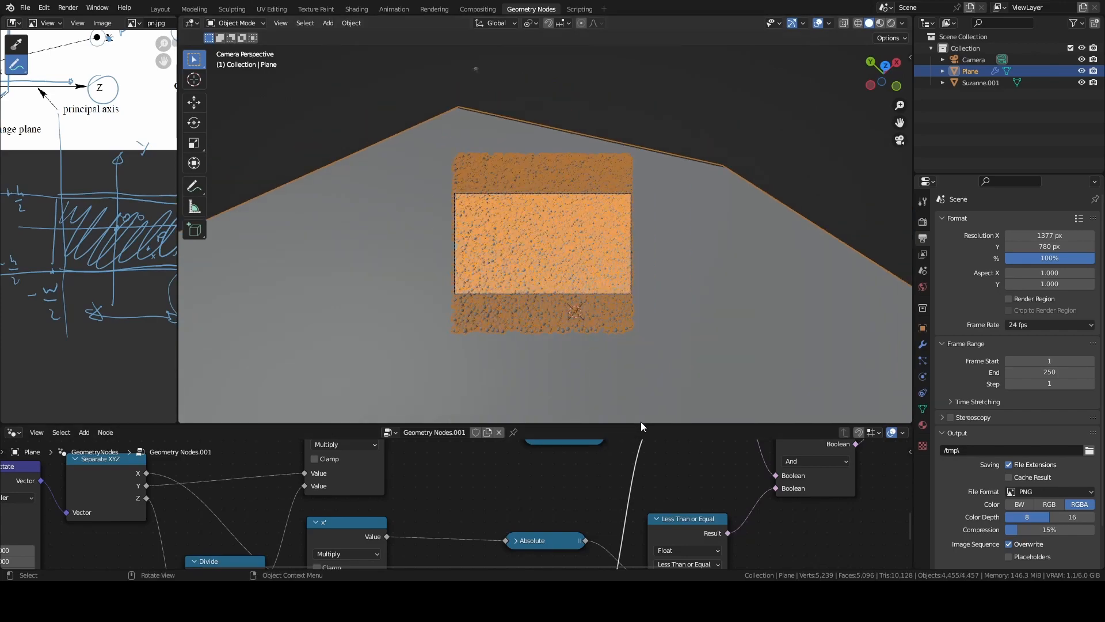
# - Enlarge the node editor and expose the Object Info node's Object socket as a new Group Input socket
pyautogui.moveTo(640, 425); pyautogui.dragTo(639, 167)
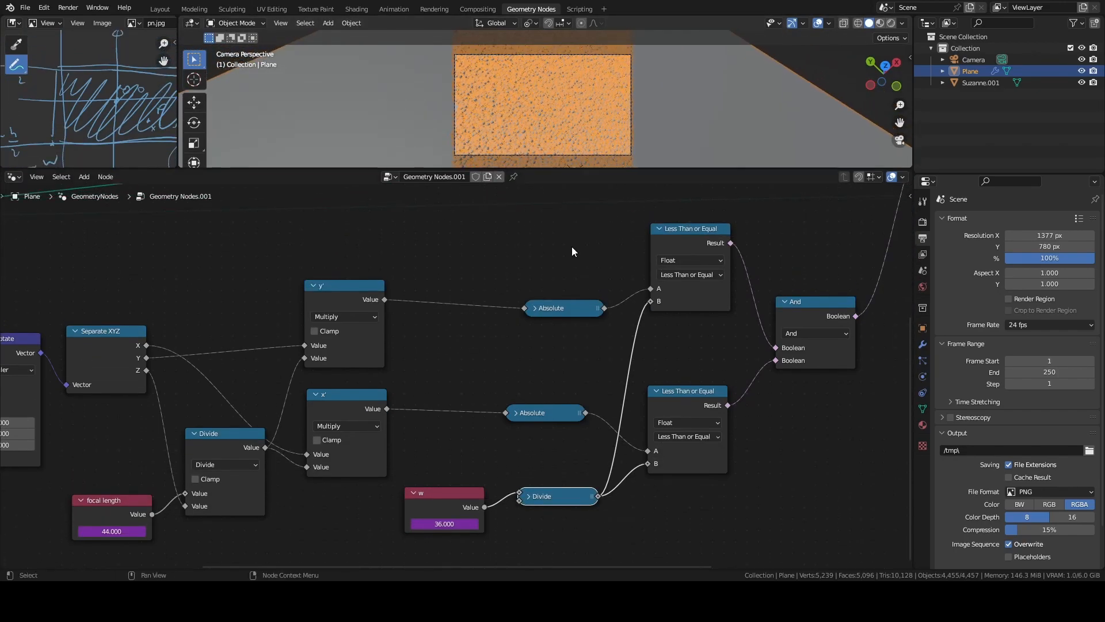
pyautogui.scroll(-4, 448, 353)
pyautogui.moveTo(430, 350); pyautogui.dragTo(542, 365, button='middle')
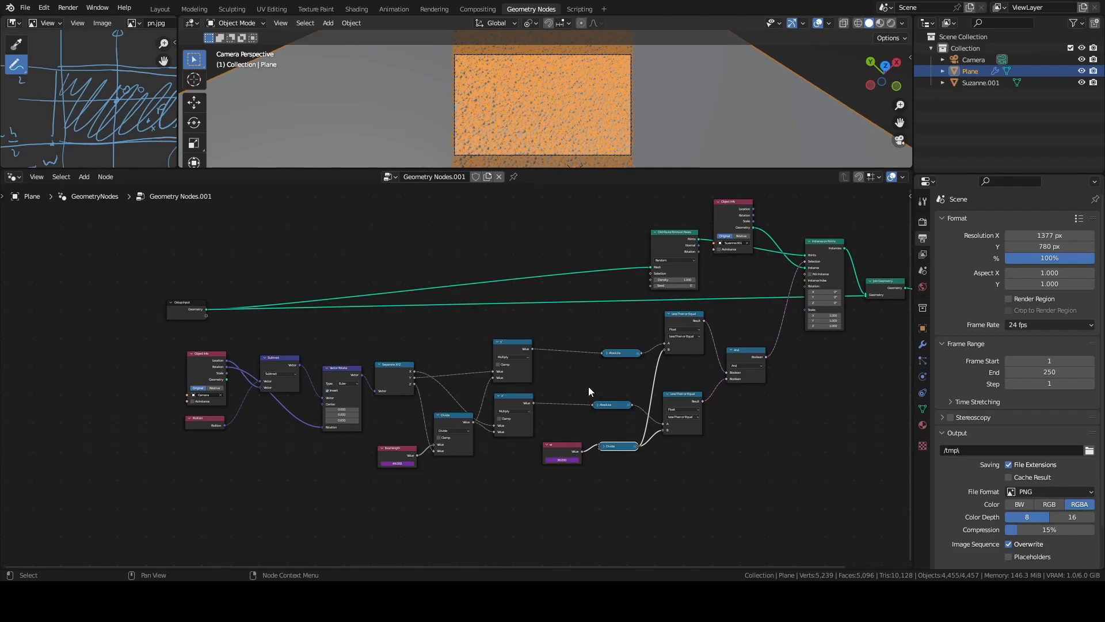
pyautogui.scroll(7, 353, 386)
pyautogui.moveTo(250, 363); pyautogui.dragTo(592, 378, button='middle')
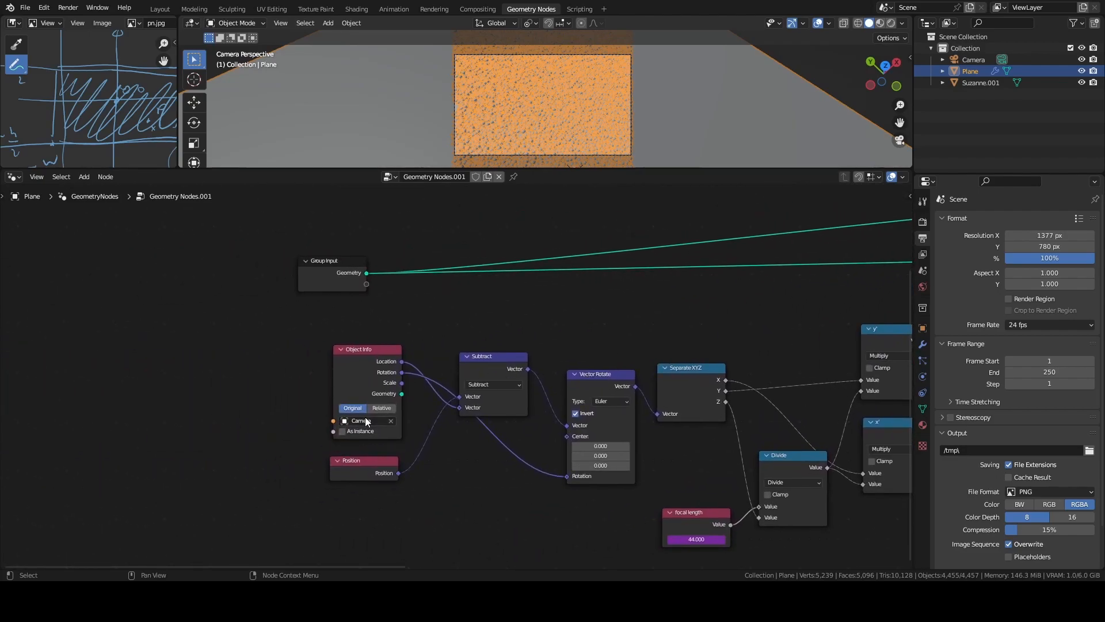
pyautogui.scroll(2, 366, 421)
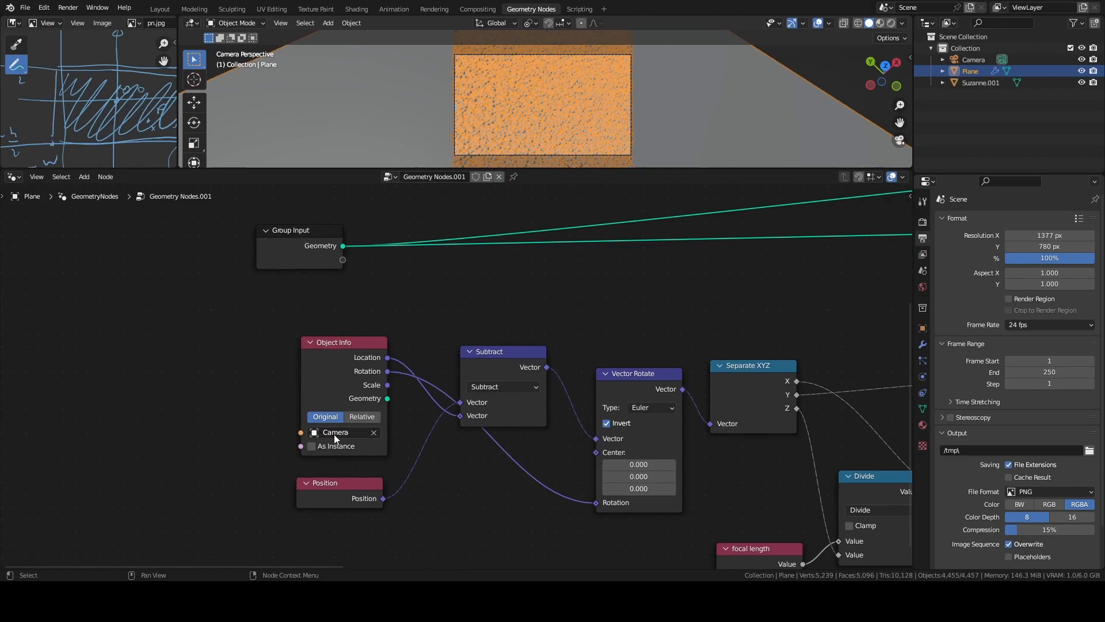
pyautogui.moveTo(301, 433); pyautogui.dragTo(188, 261)
# - Assign Camera as the Object input of the plane's Geometry Nodes modifier
pyautogui.click(923, 344)
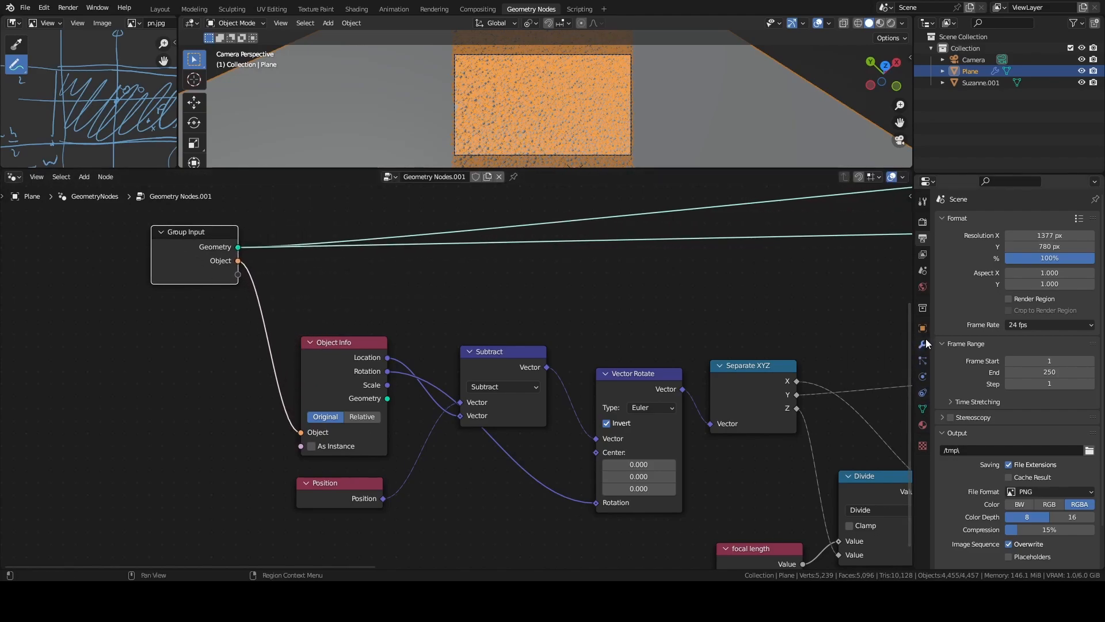
pyautogui.click(1045, 271)
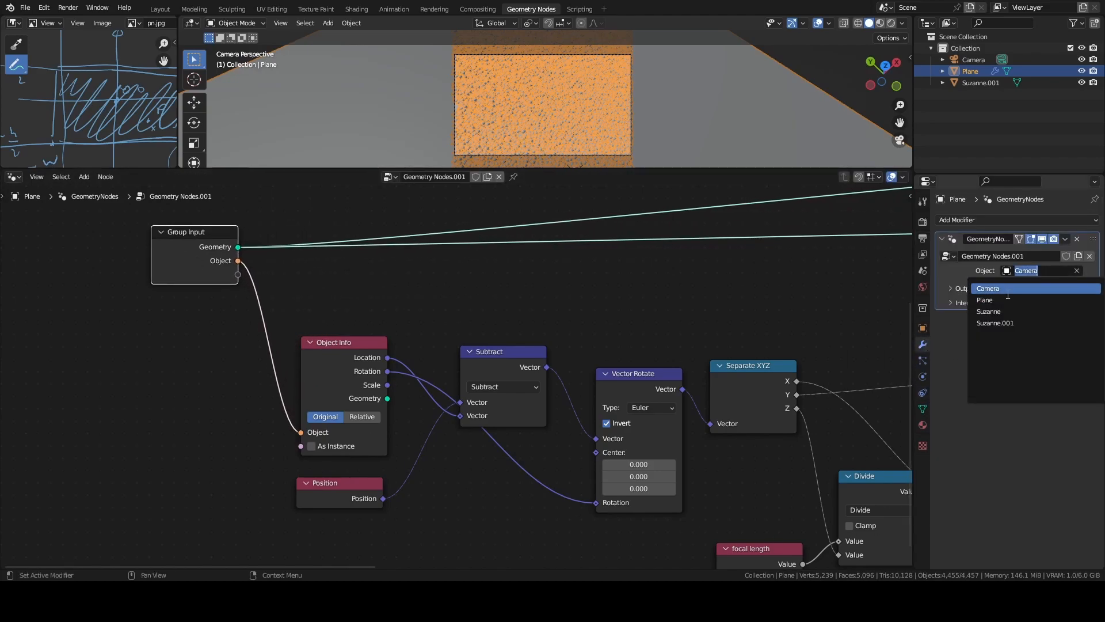
pyautogui.click(1024, 289)
# - Examine the w Value node and the Divide node it feeds
pyautogui.scroll(-2, 541, 337)
pyautogui.moveTo(716, 387); pyautogui.dragTo(213, 409, button='middle')
pyautogui.scroll(2, 469, 519)
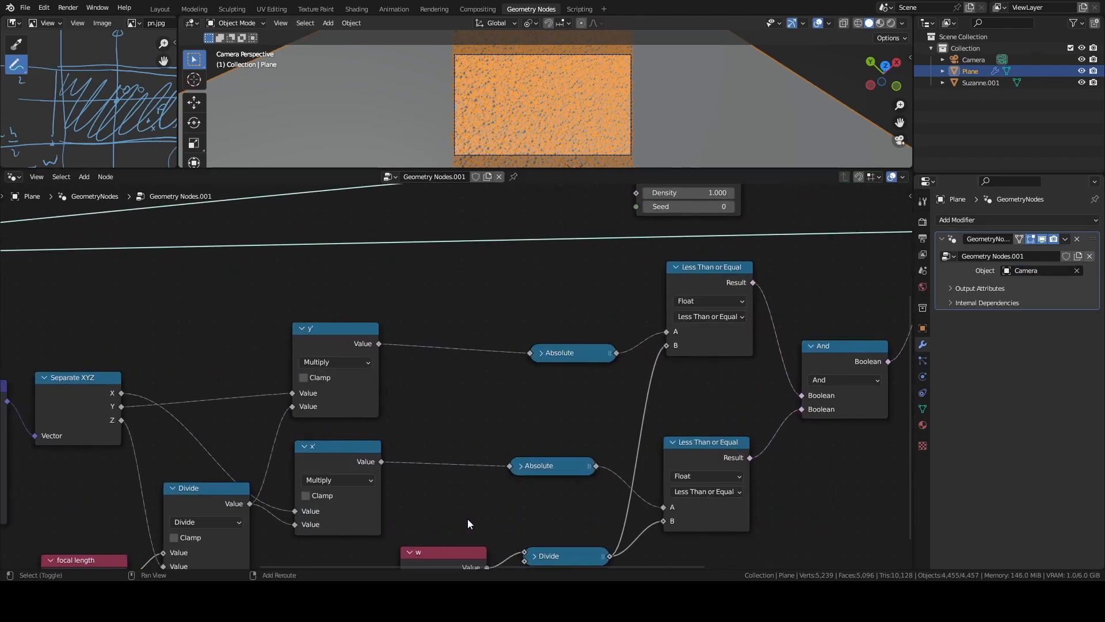
pyautogui.moveTo(469, 520); pyautogui.dragTo(517, 292, button='middle')
pyautogui.scroll(2, 472, 358)
pyautogui.click(473, 340)
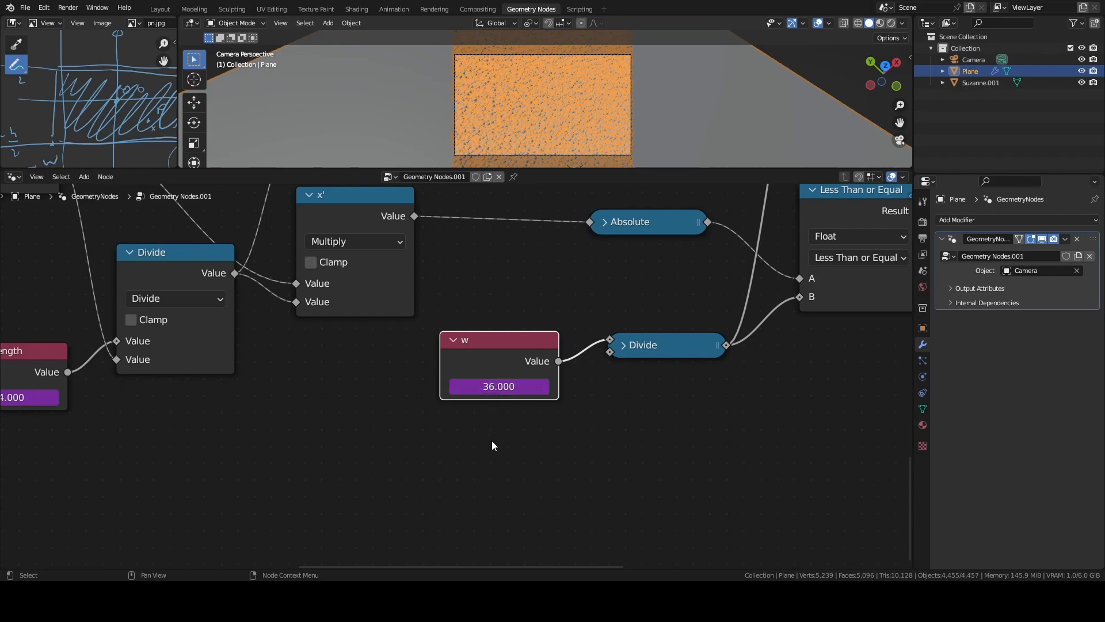
pyautogui.moveTo(433, 309); pyautogui.dragTo(599, 467)
# - Move the focal length Value node slightly down and away from the Divide node it feeds
pyautogui.moveTo(380, 439); pyautogui.dragTo(869, 432, button='middle')
pyautogui.scroll(-3, 693, 429)
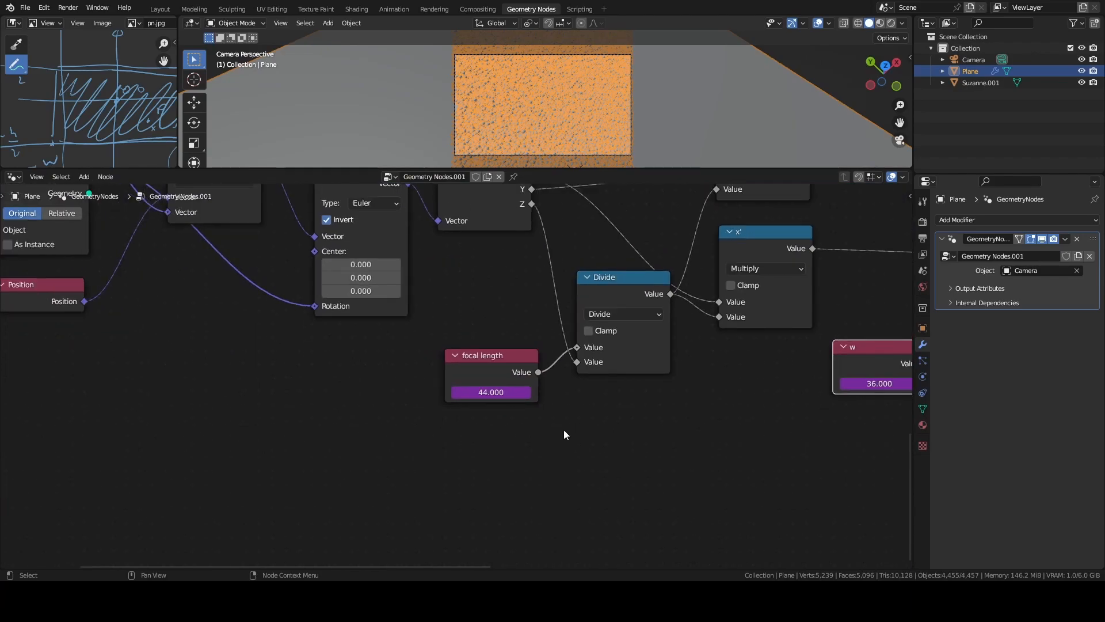
pyautogui.moveTo(473, 359); pyautogui.dragTo(450, 379)
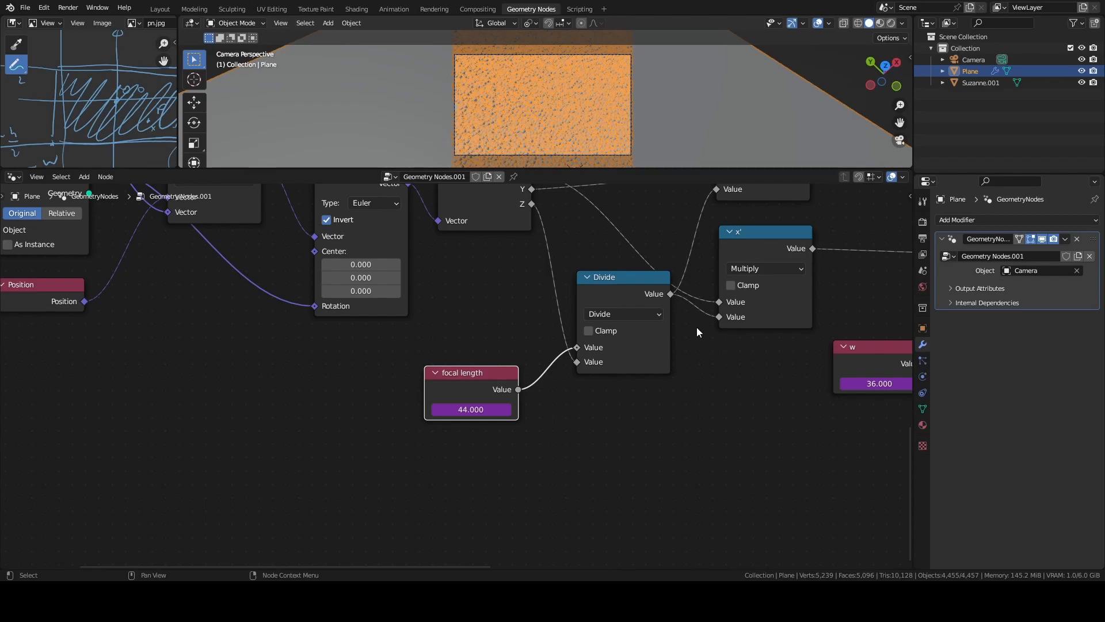
pyautogui.click(469, 412)
pyautogui.click(477, 449)
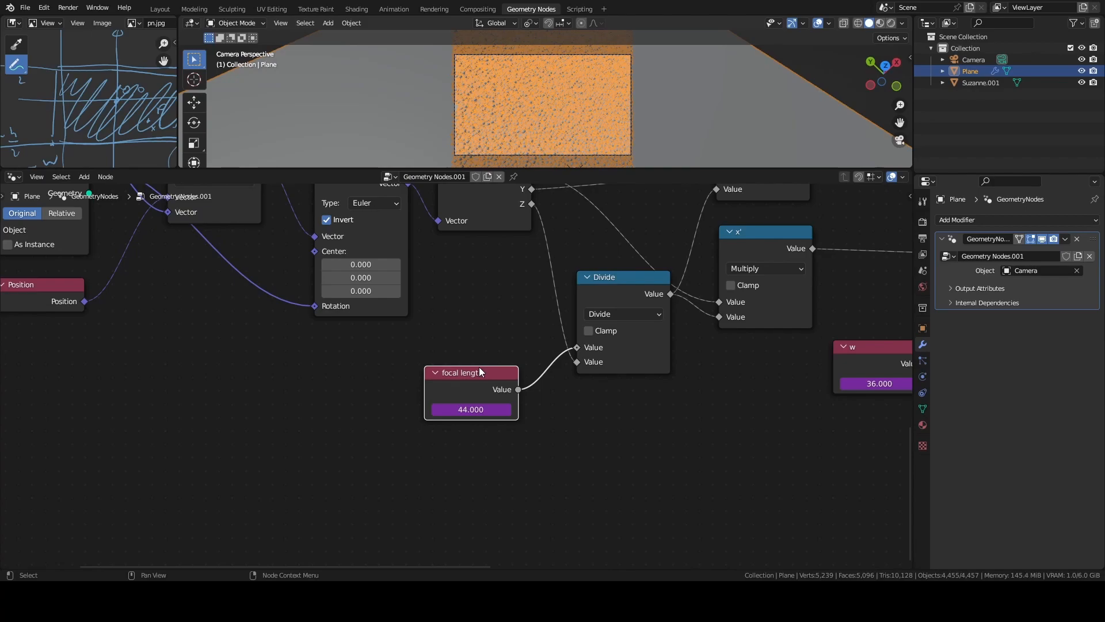
# - Shift the camera's Object Info node slightly up and away from the Subtract node
pyautogui.scroll(-3, 481, 371)
pyautogui.moveTo(402, 406); pyautogui.dragTo(505, 489, button='middle')
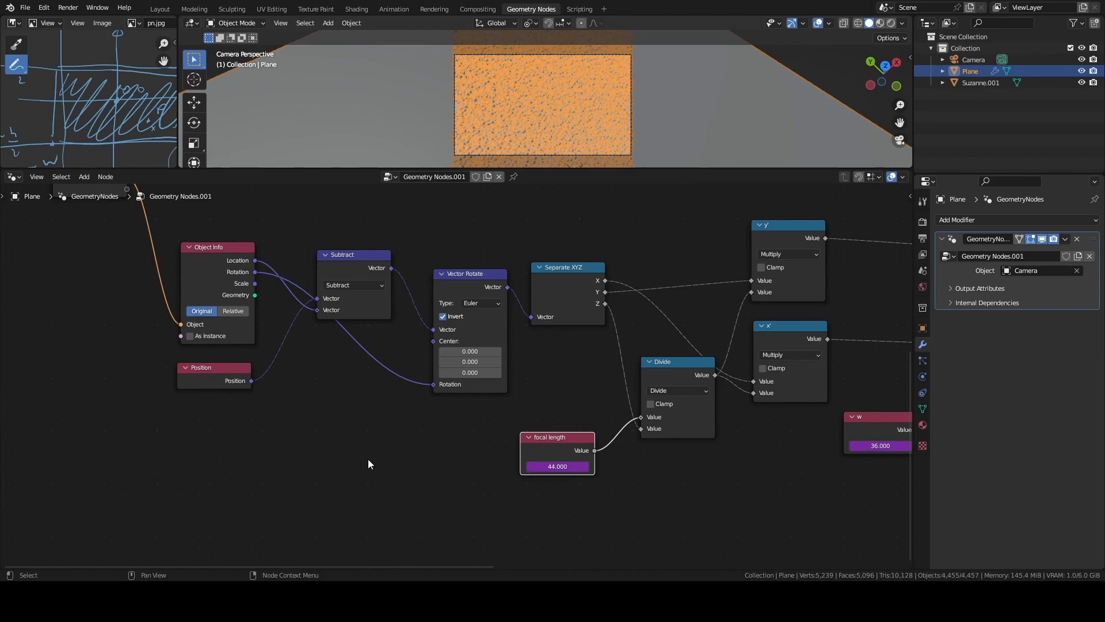
pyautogui.moveTo(203, 258)
pyautogui.mouseDown()
pyautogui.moveTo(124, 252)
pyautogui.moveTo(194, 245)
pyautogui.mouseUp()
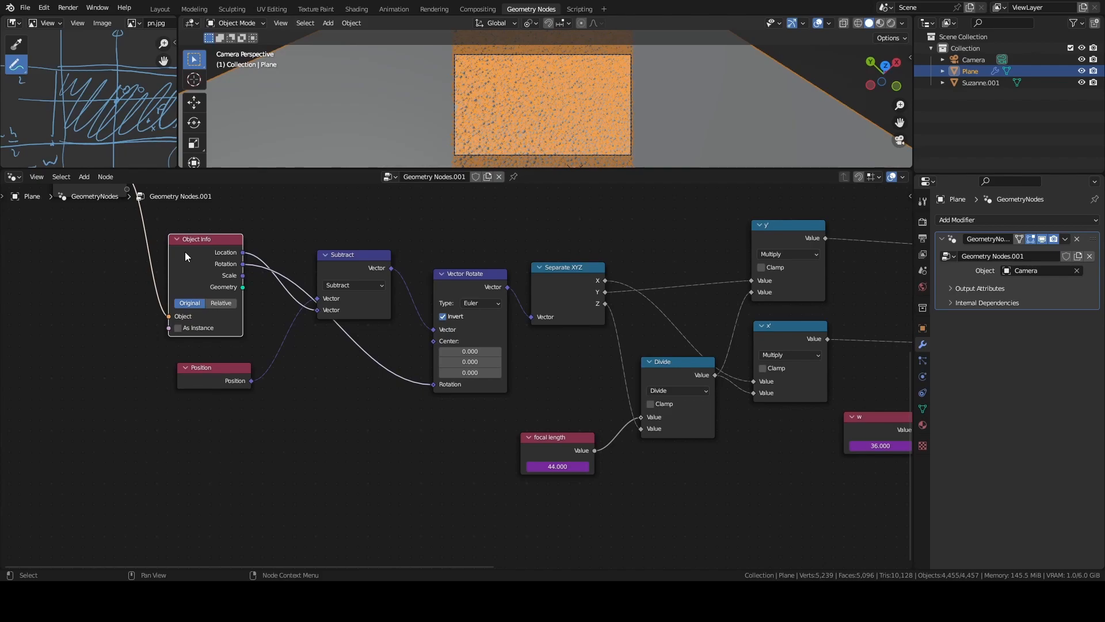
pyautogui.scroll(-4, 370, 401)
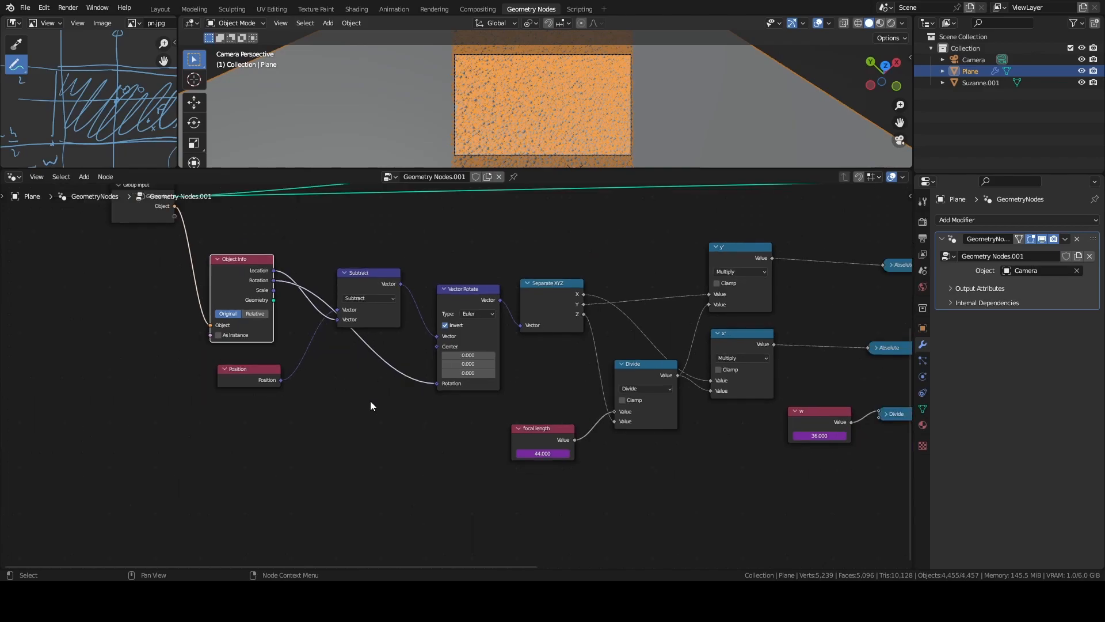